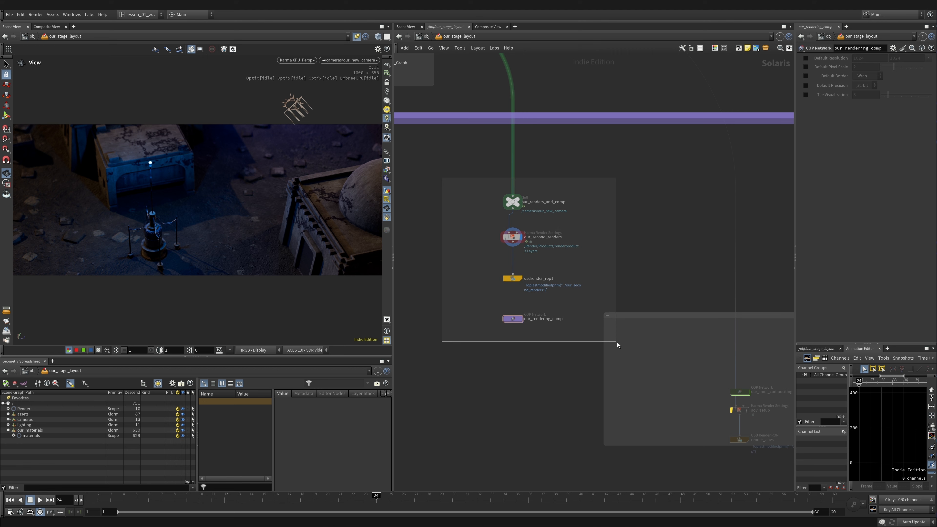
- Look over the stage network, from the render nodes through the camera section and lesson 18 notes to the earlier camera branches
middle_drag(469, 242, 575, 297)
scroll(575, 297, down, 3)
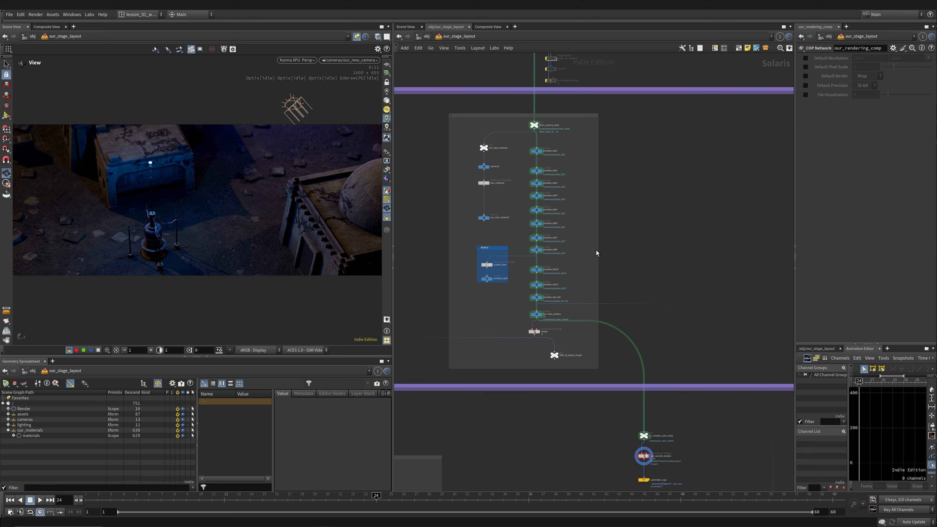
scroll(531, 309, up, 3)
drag(496, 309, 593, 348)
scroll(510, 316, down, 3)
middle_drag(461, 273, 562, 283)
scroll(563, 283, down, 1)
scroll(521, 117, up, 2)
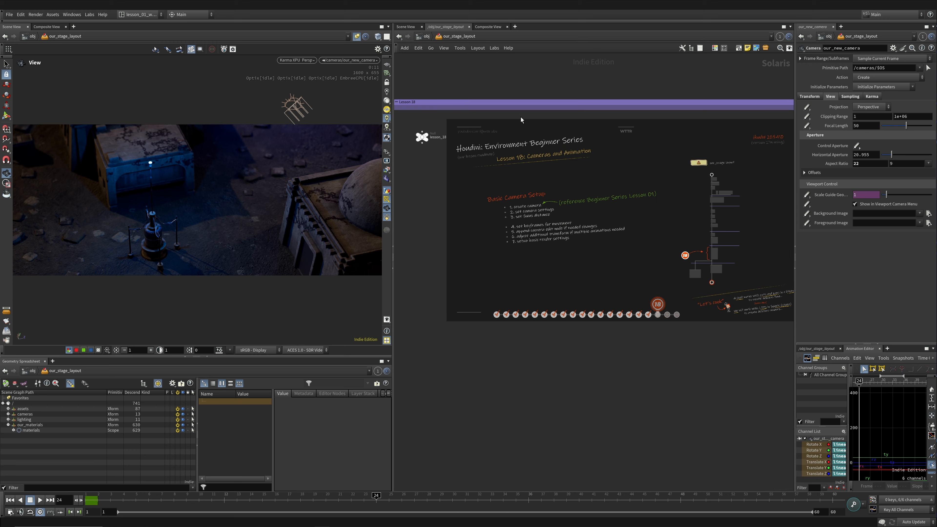
middle_drag(683, 325, 469, 222)
middle_drag(722, 334, 488, 216)
scroll(488, 216, up, 1)
middle_drag(790, 313, 631, 215)
scroll(579, 406, down, 3)
middle_drag(511, 381, 777, 310)
middle_drag(566, 338, 735, 264)
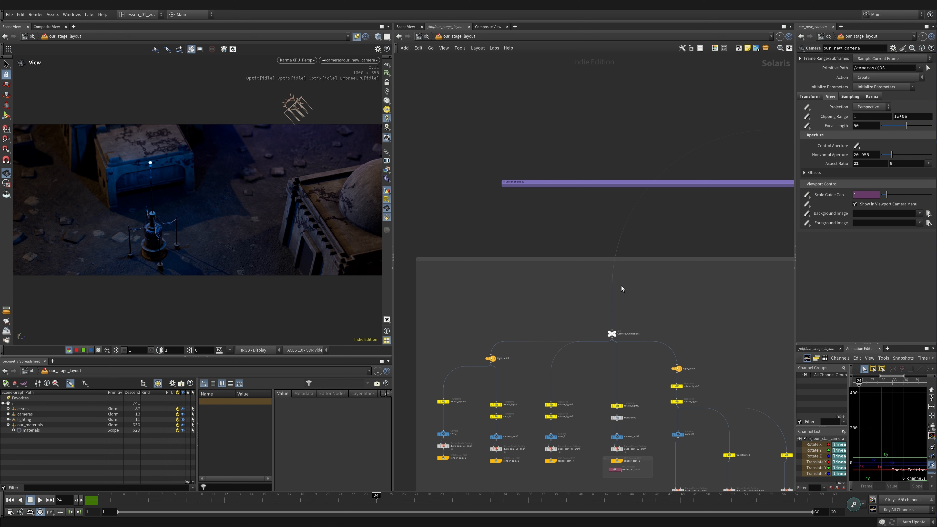
scroll(485, 244, down, 1)
middle_drag(685, 258, 446, 219)
middle_drag(749, 215, 592, 212)
scroll(592, 212, up, 3)
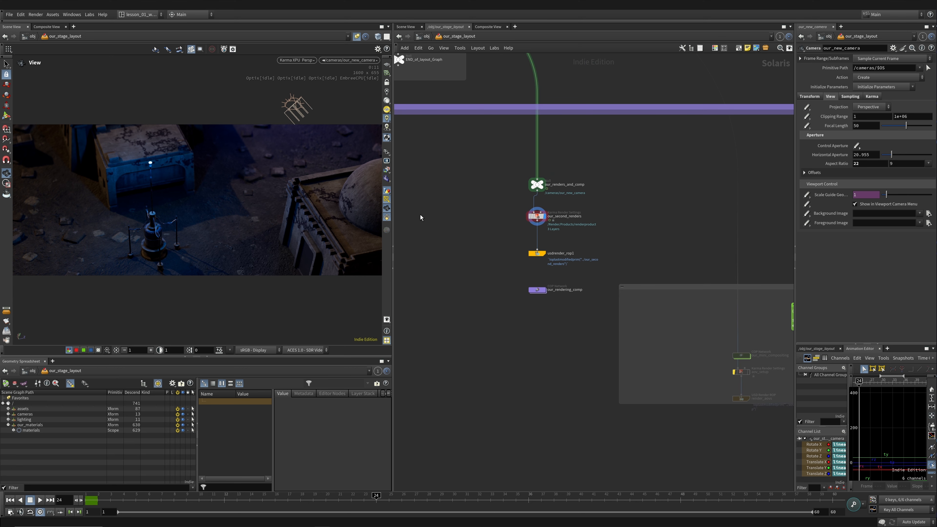
- Select the usdrender_rop1 node and widen the parameter pane to show its full render settings
drag(473, 235, 603, 274)
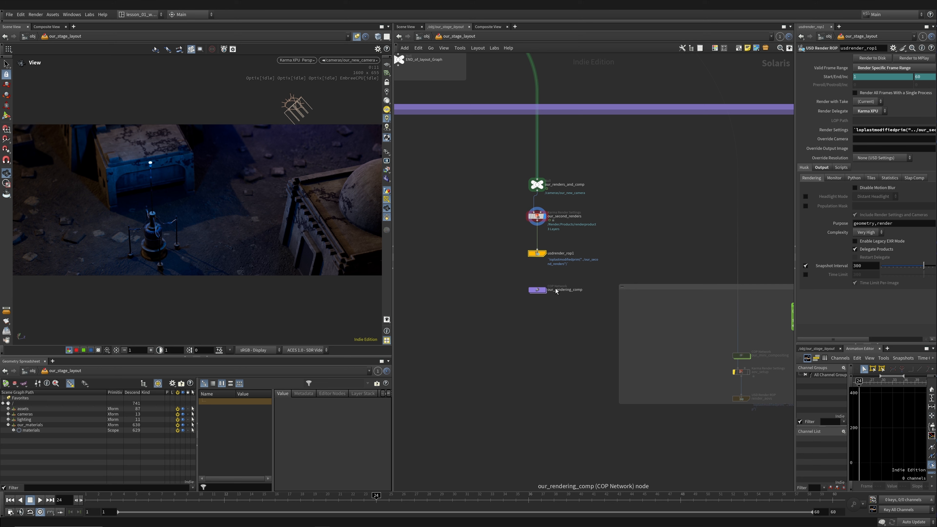
scroll(557, 292, down, 3)
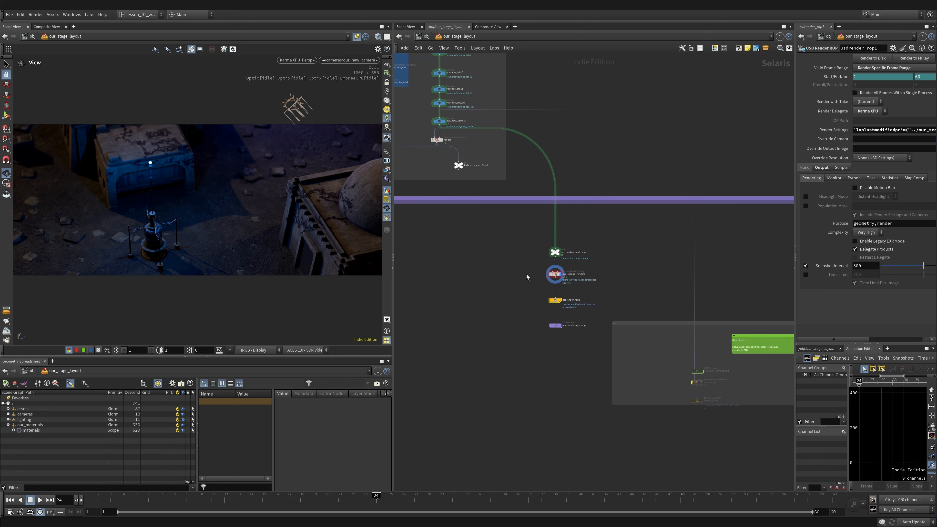
drag(795, 264, 753, 265)
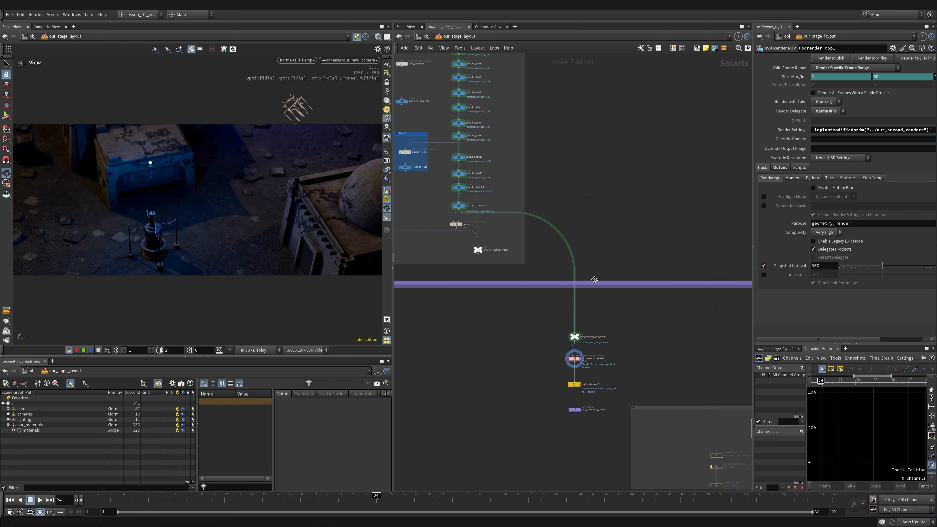
- Select the our_new_camera node and switch the viewport from Karma XPU to the standard scene display
scroll(477, 209, up, 3)
scroll(477, 208, up, 2)
click(450, 211)
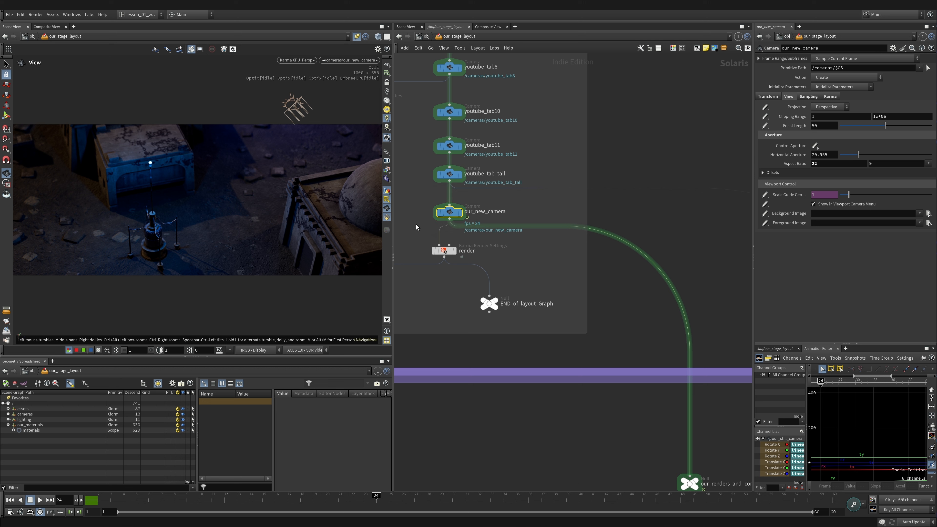
click(304, 61)
click(308, 82)
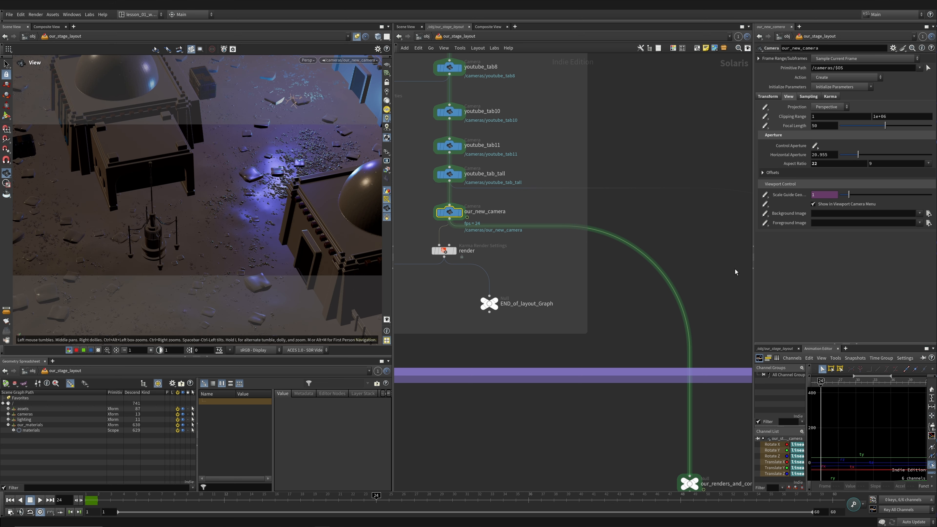
- Examine the render and comp nodes below the layout graph and the neighbouring box with the older compositing setup
scroll(539, 329, down, 5)
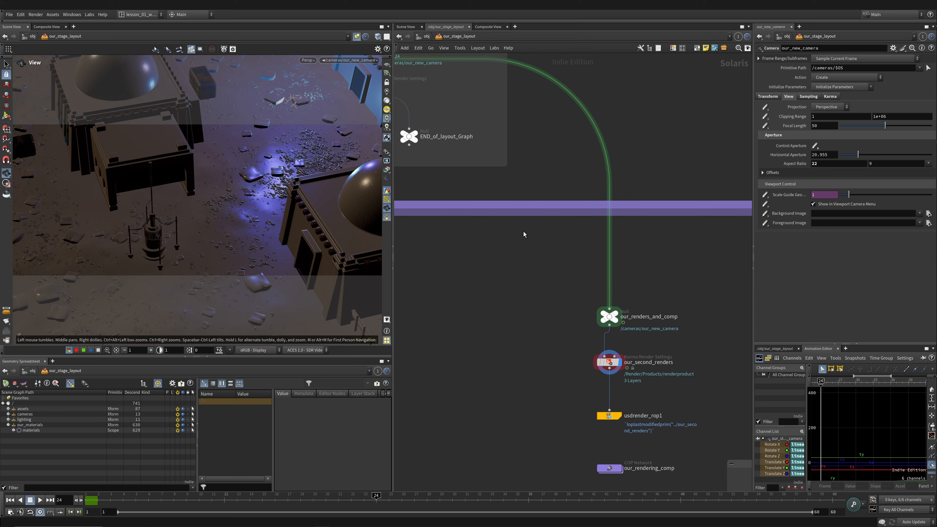
drag(445, 210, 561, 404)
scroll(642, 375, down, 3)
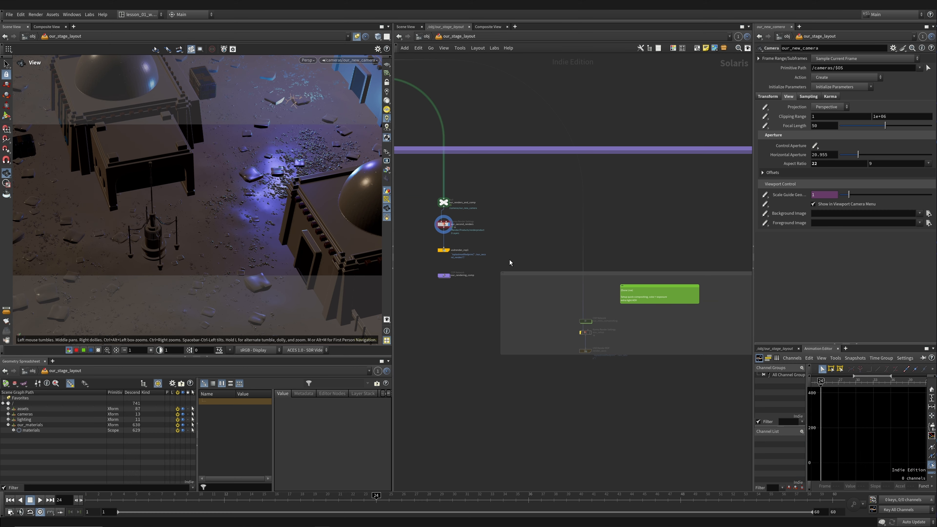
middle_drag(526, 250, 480, 200)
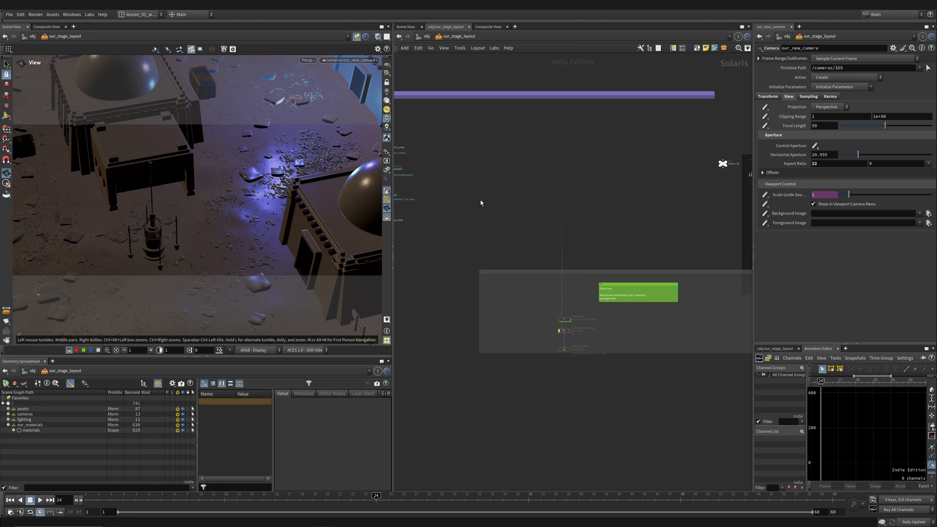
scroll(590, 299, up, 3)
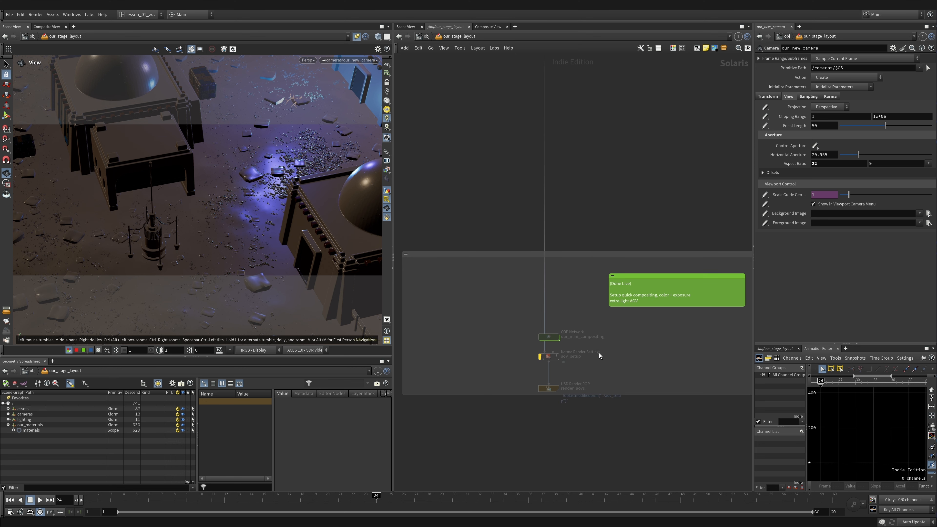
scroll(599, 356, down, 3)
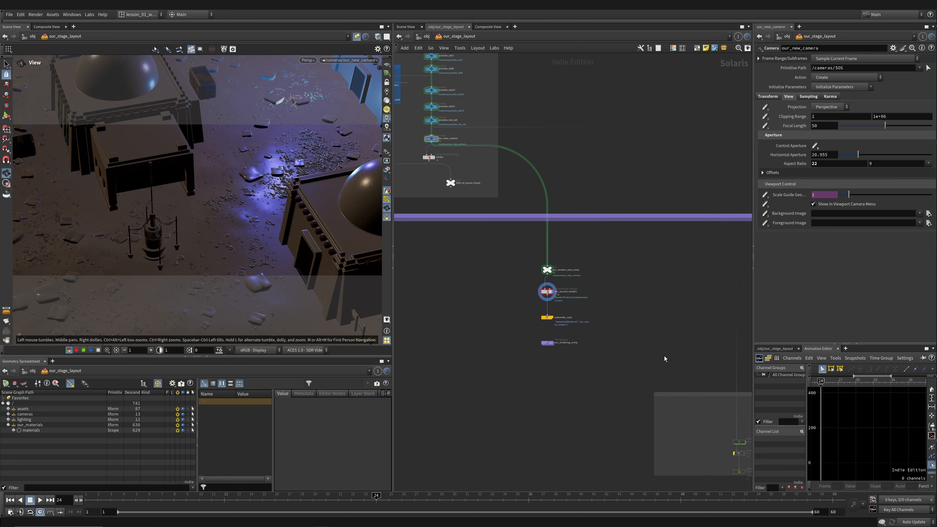
middle_drag(617, 365, 539, 318)
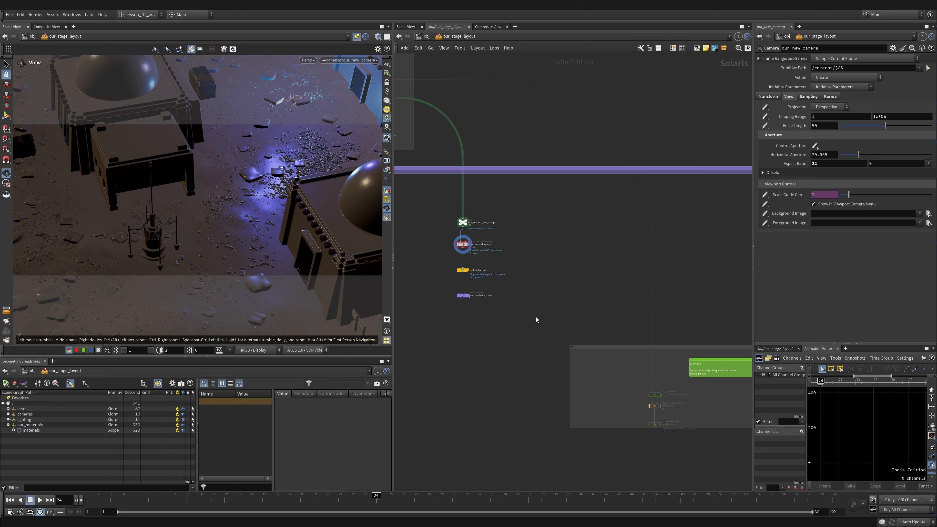
scroll(566, 315, down, 1)
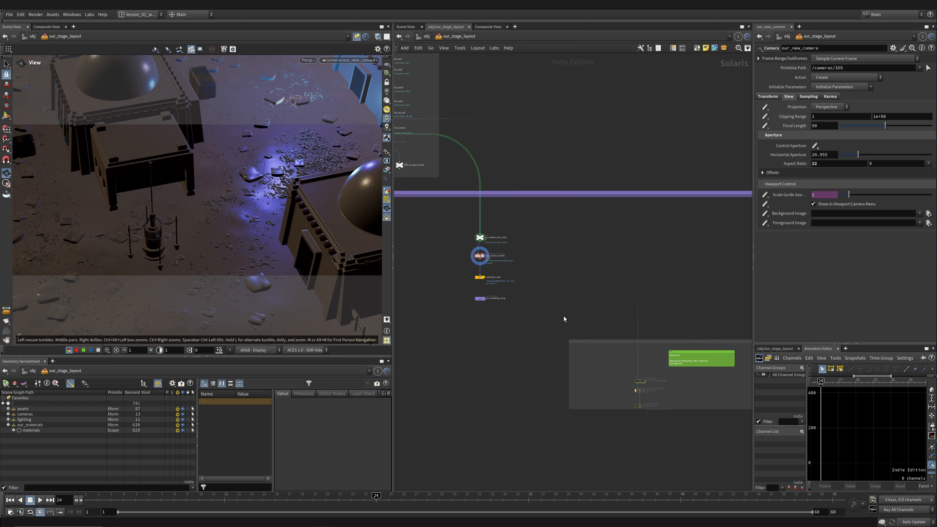
middle_drag(556, 324, 578, 357)
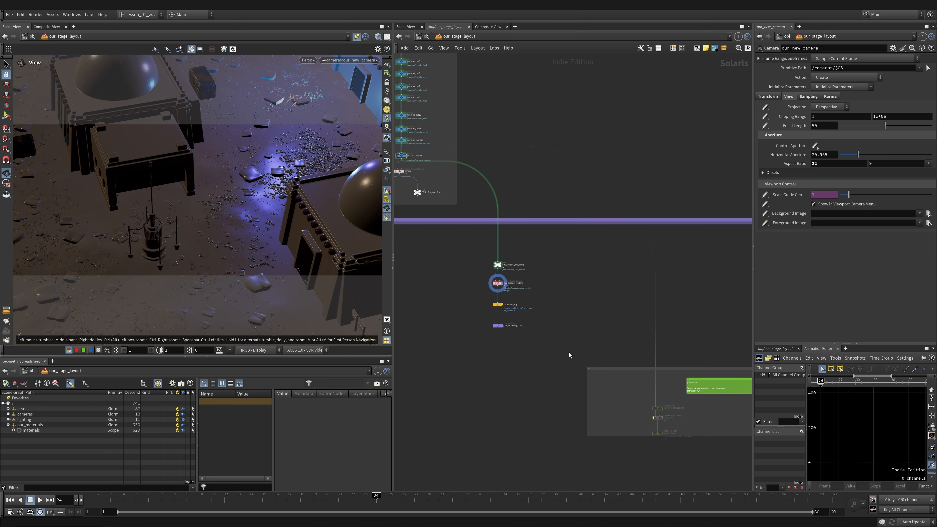
middle_drag(574, 261, 604, 286)
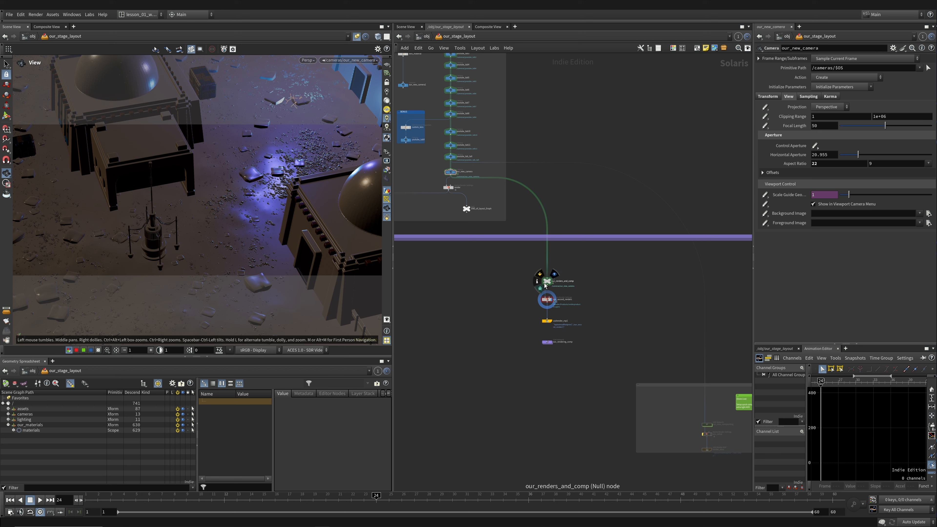
scroll(512, 259, up, 1)
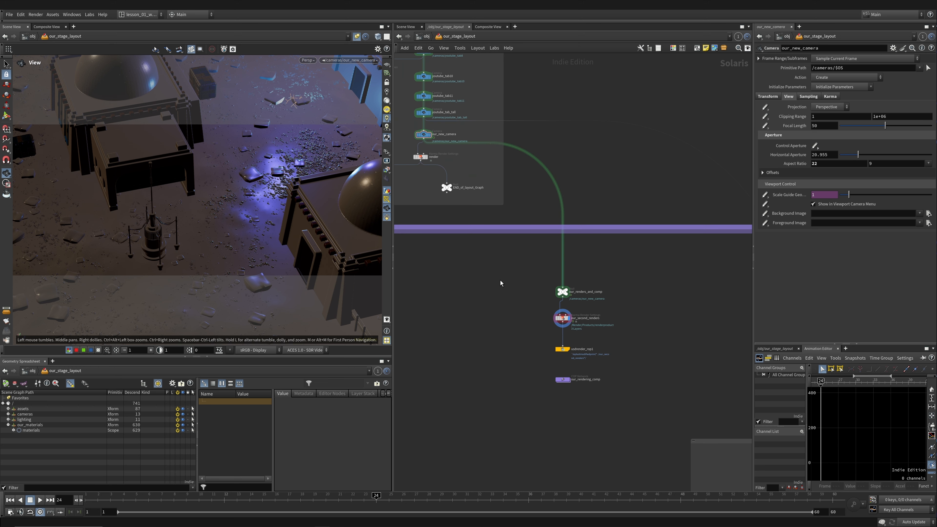
- Display the our_renders_and_comp null and move our_new_camera out of the layout chain, inserting it between that null and our_second_renders
click(564, 292)
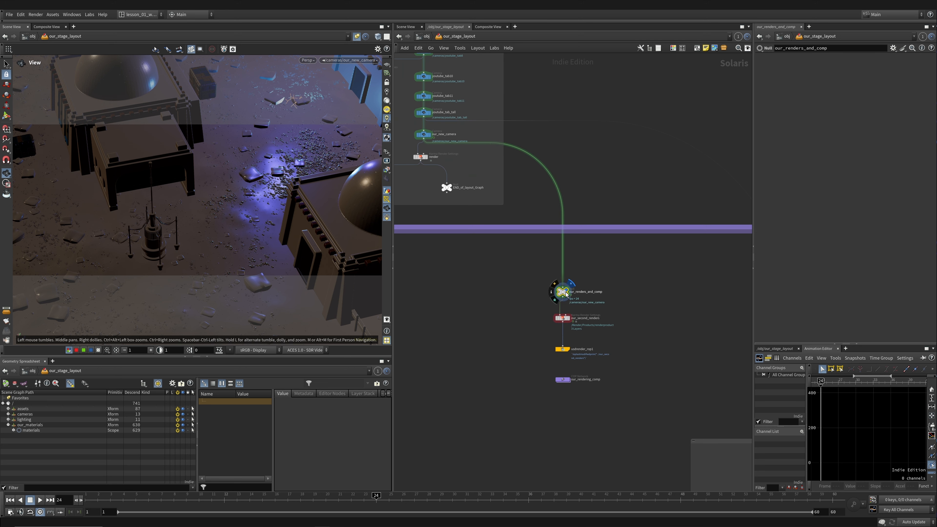
scroll(447, 222, up, 3)
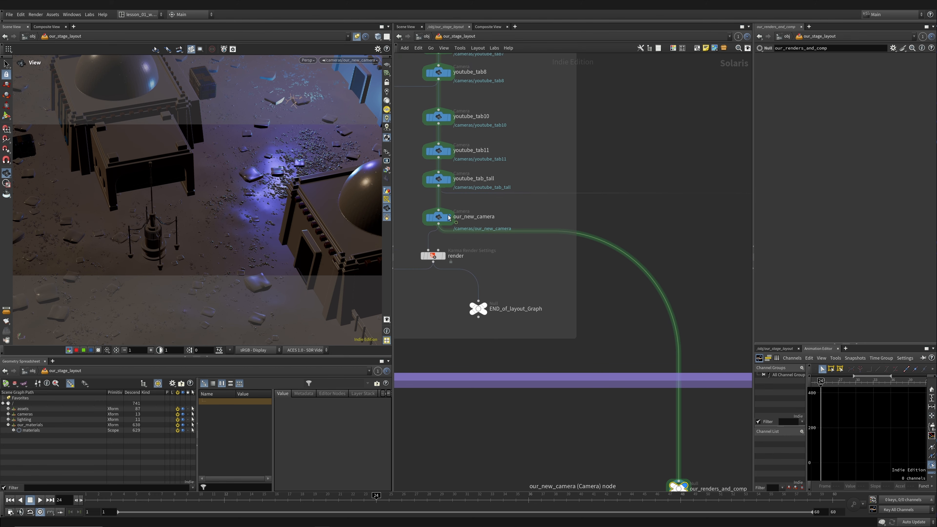
drag(449, 217, 626, 268)
scroll(504, 151, down, 2)
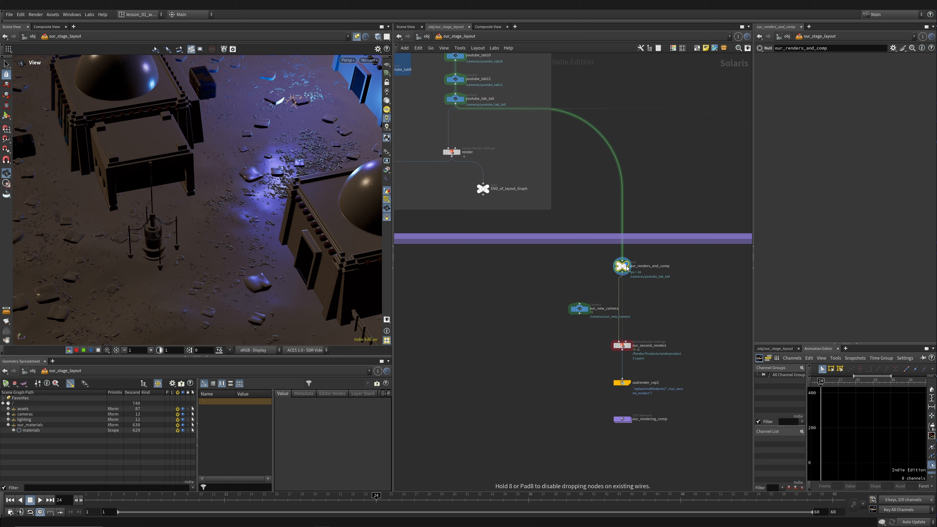
drag(579, 308, 618, 306)
- Rename the our_renders_and_comp null to out_multi_shot_workflow
double_click(650, 266)
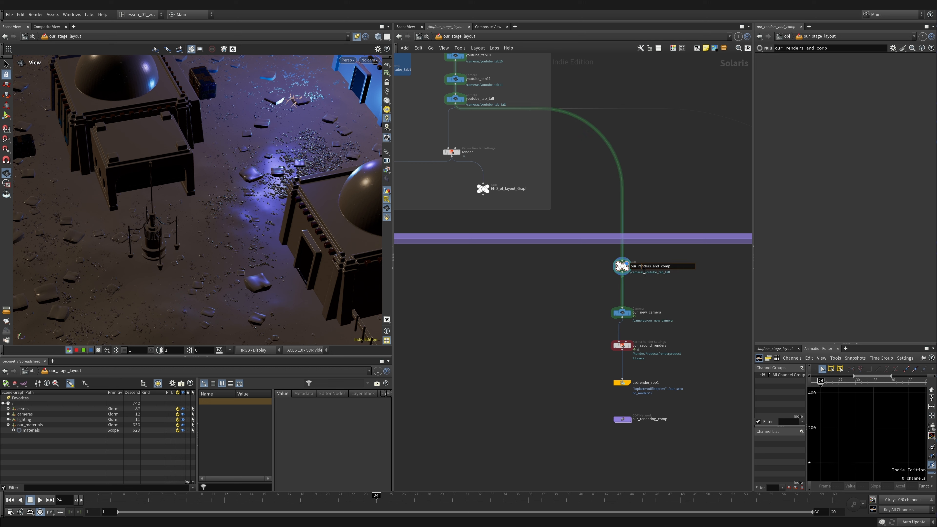
text(out_multi_shot_workflow)
key(Return)
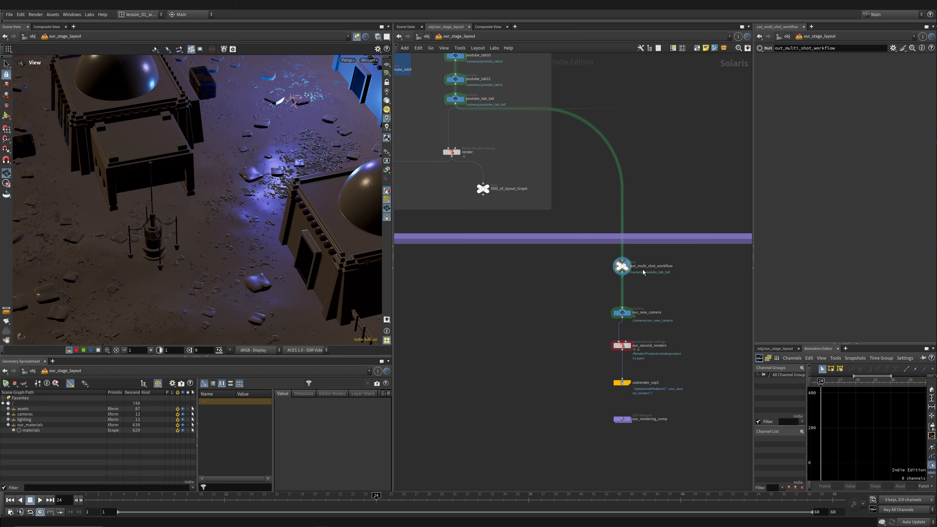
- Move the camera, render settings, USD render and comp nodes together to one side below the out_multi_shot_workflow null
scroll(555, 201, up, 3)
click(555, 201)
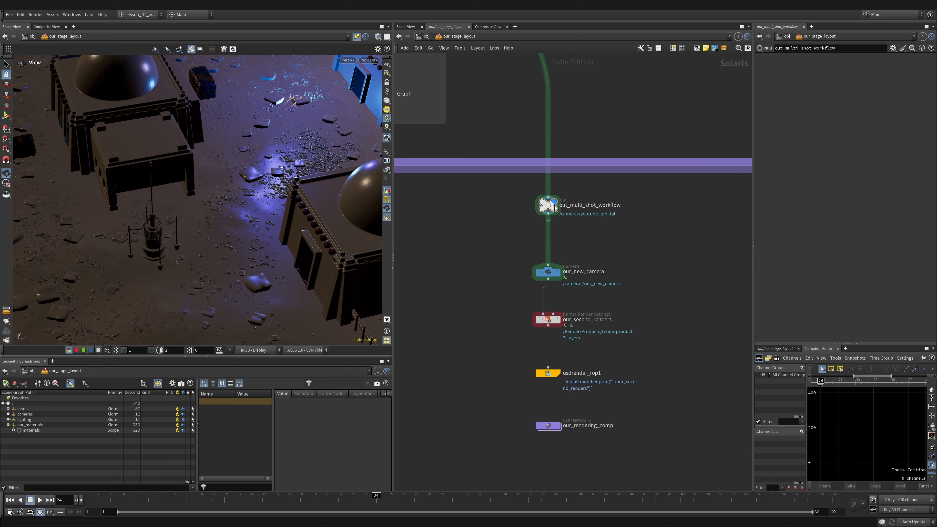
drag(494, 237, 632, 441)
middle_drag(548, 260, 574, 222)
drag(574, 221, 469, 232)
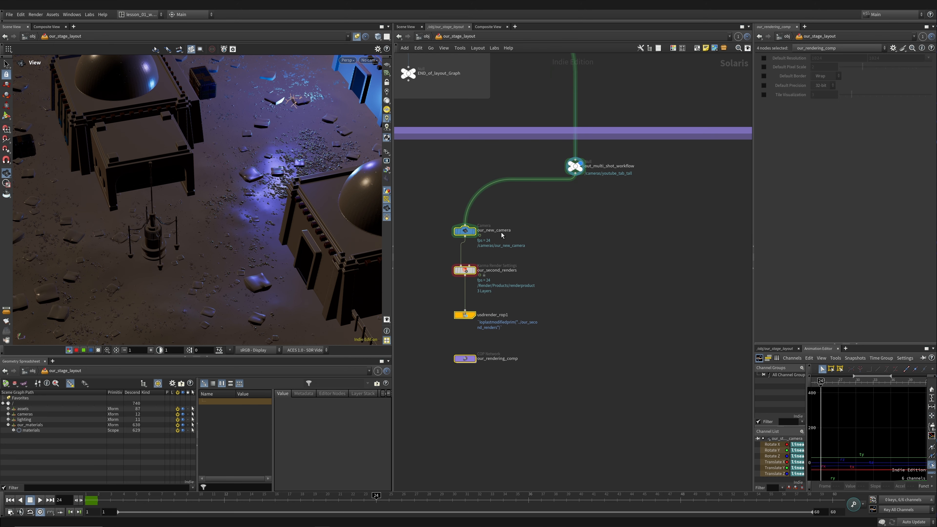
drag(451, 280, 429, 193)
- Display the our_new_camera node and look through /cameras/our_new_camera in the viewport
click(473, 231)
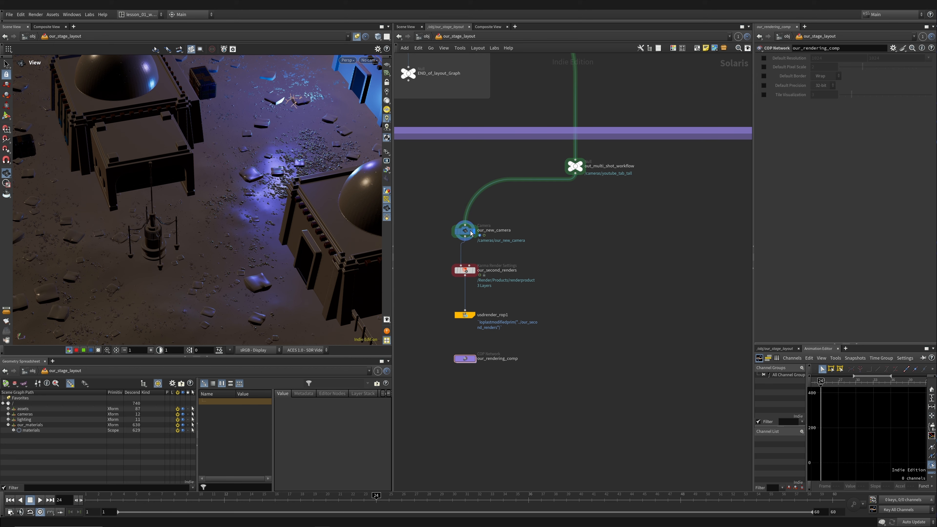
click(367, 62)
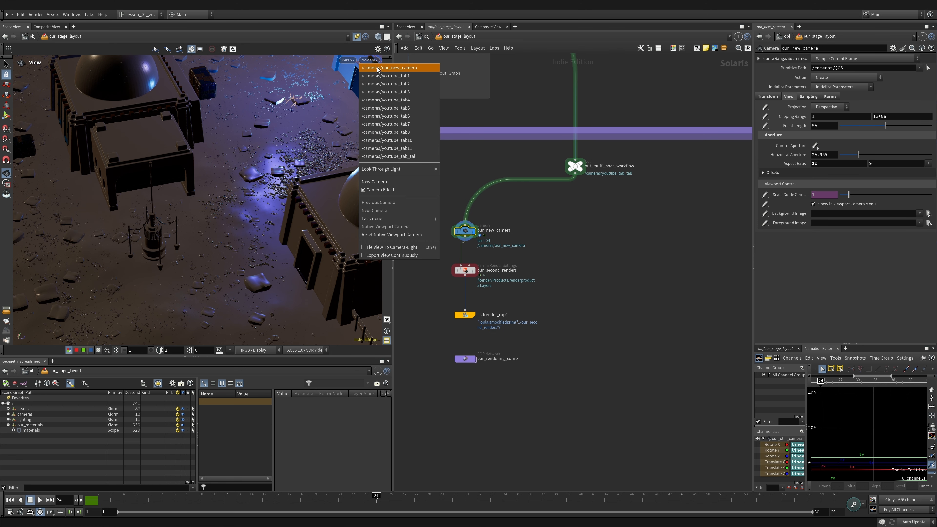
click(375, 68)
- Rewire out_multi_shot_workflow to the null at the start of the camera chain, bypassing the youtube_tab cameras, and check the viewport's camera list
scroll(552, 381, down, 3)
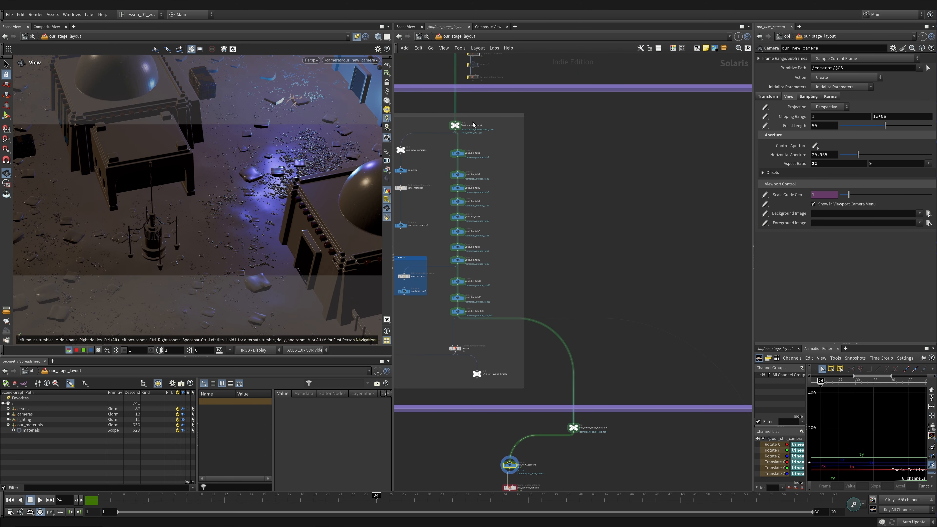
scroll(473, 125, up, 2)
click(448, 132)
middle_drag(615, 447, 585, 251)
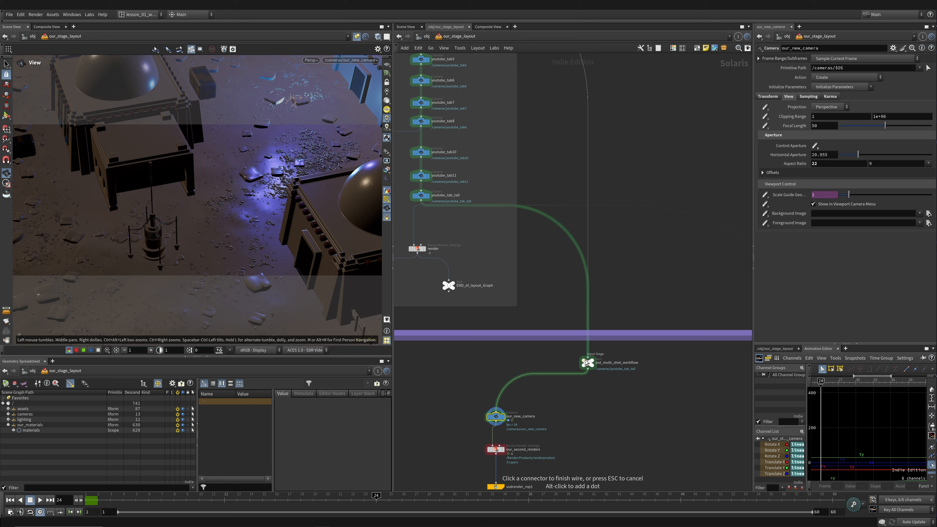
click(585, 360)
scroll(552, 229, down, 1)
middle_drag(549, 206, 546, 130)
click(360, 62)
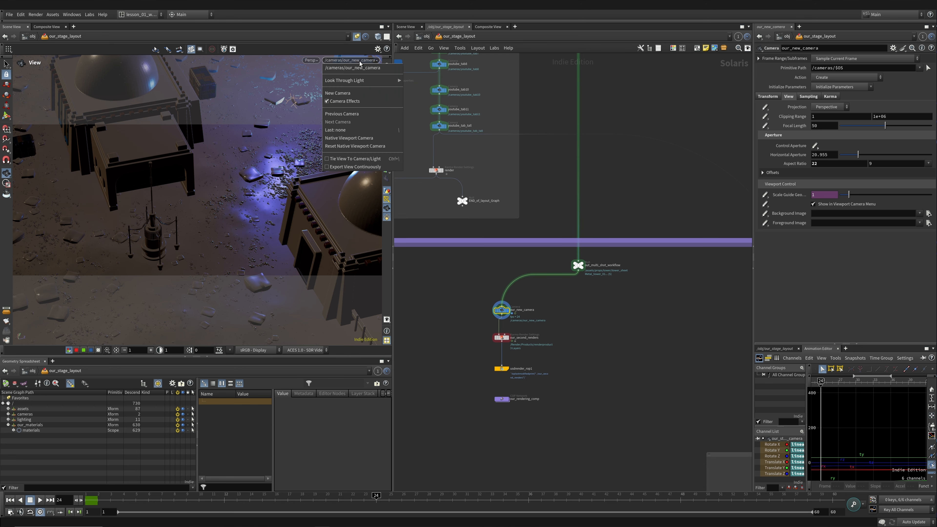
click(478, 272)
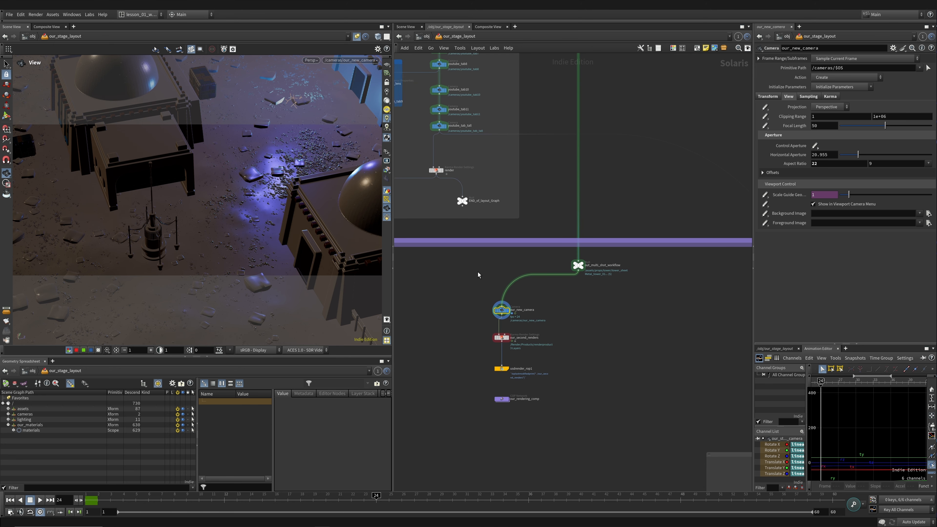
- Rename the our_new_camera node to A_our_hero_camera
middle_drag(478, 275, 456, 214)
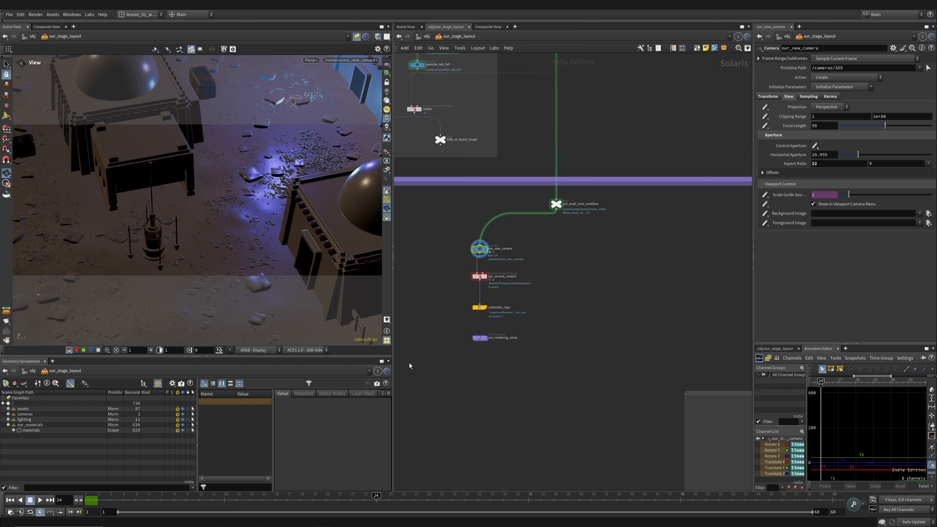
scroll(479, 240, up, 5)
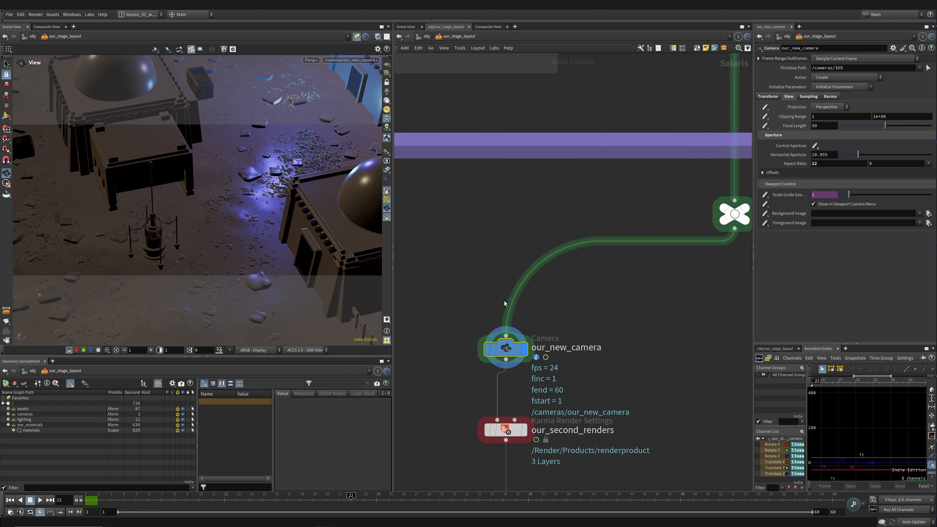
double_click(544, 347)
key(Home)
text(A_)
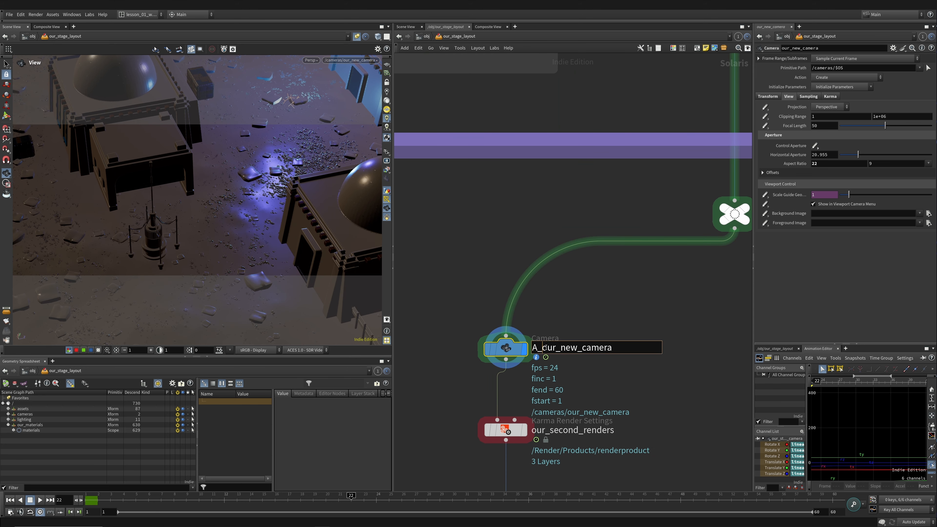
key(Return)
click(557, 346)
drag(555, 346, 659, 345)
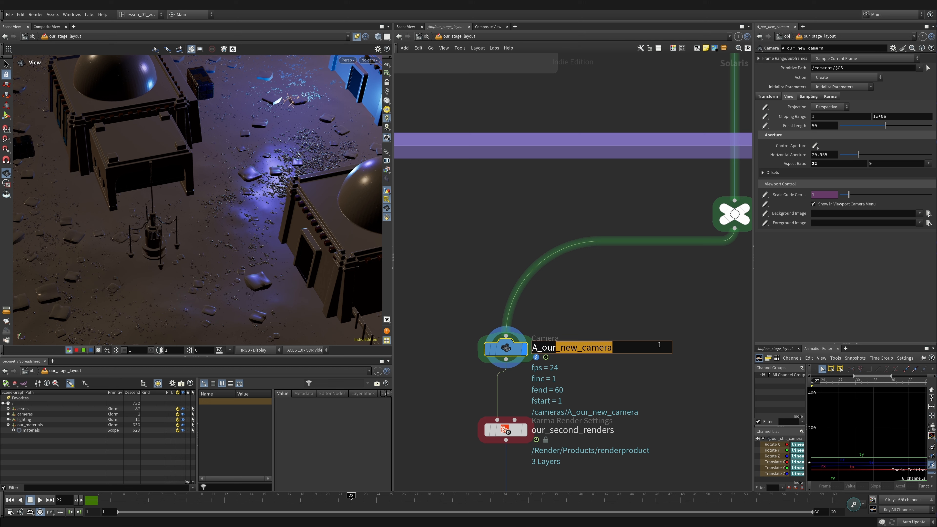
text(_hero_camera)
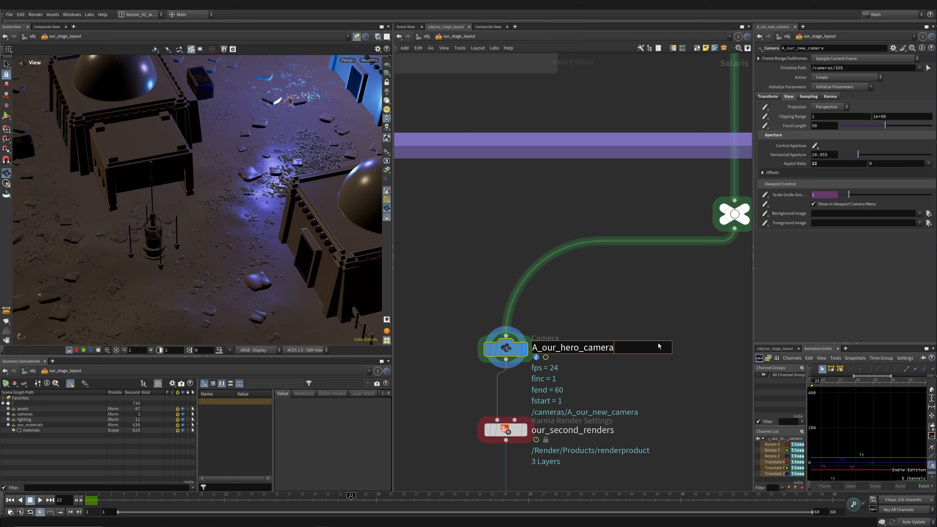
key(Return)
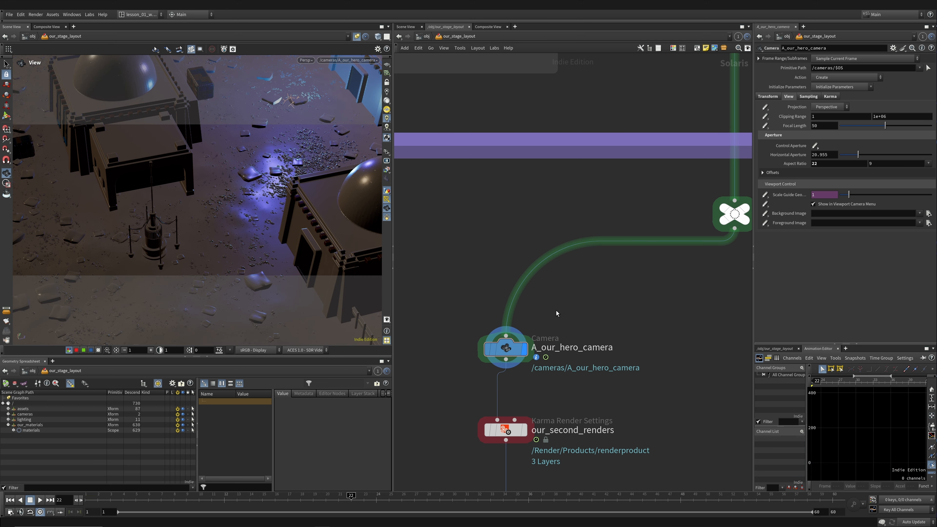
- Duplicate A_our_hero_camera beside it under the out_multi_shot_workflow null and name the copy B_our_second_camera
key(h)
drag(531, 209, 575, 209)
double_click(617, 208)
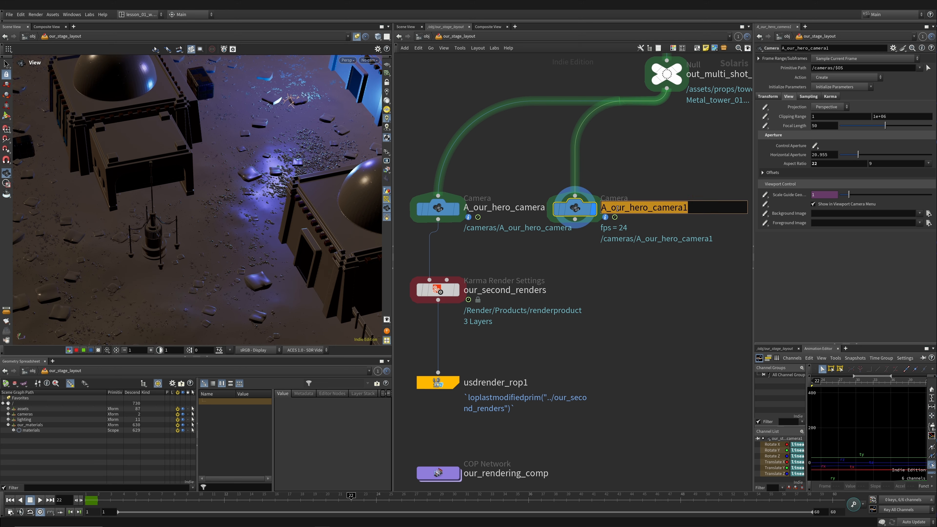
text(B_opuir)
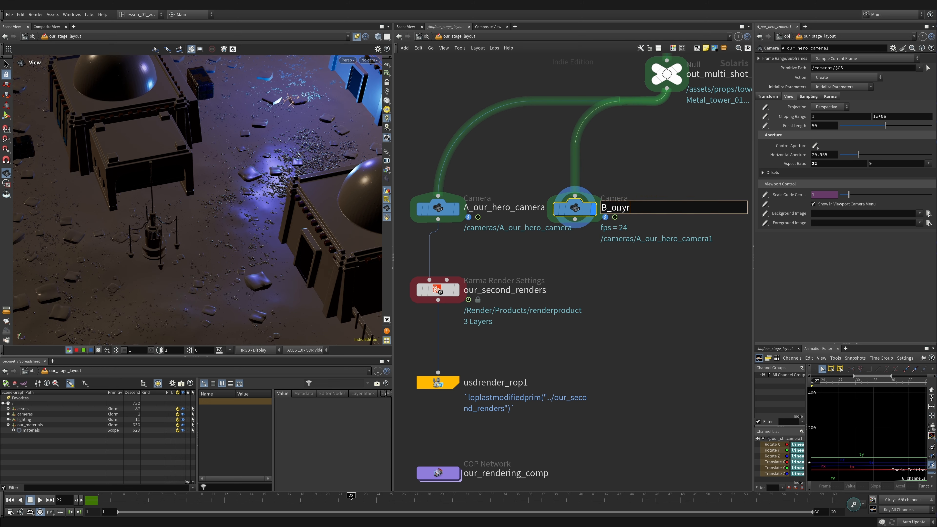
text(econd_cam)
key(Return)
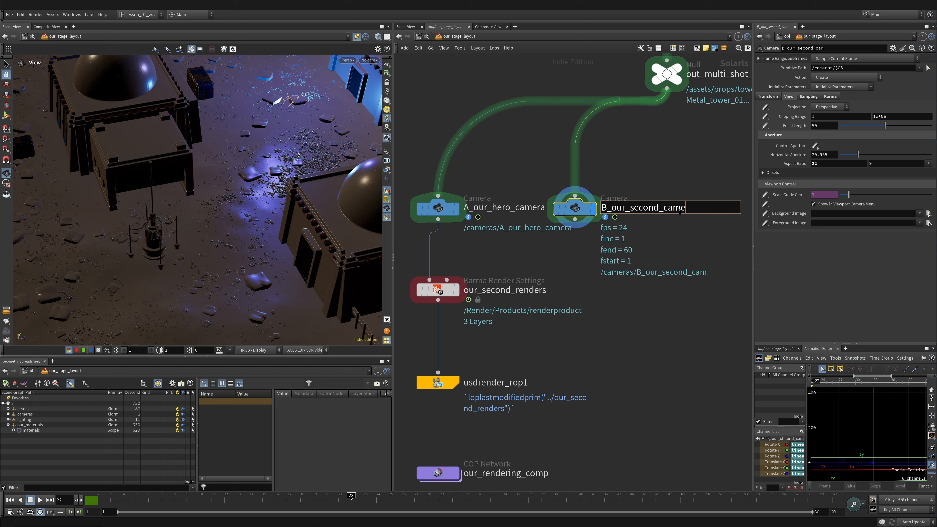
text(ra)
key(Return)
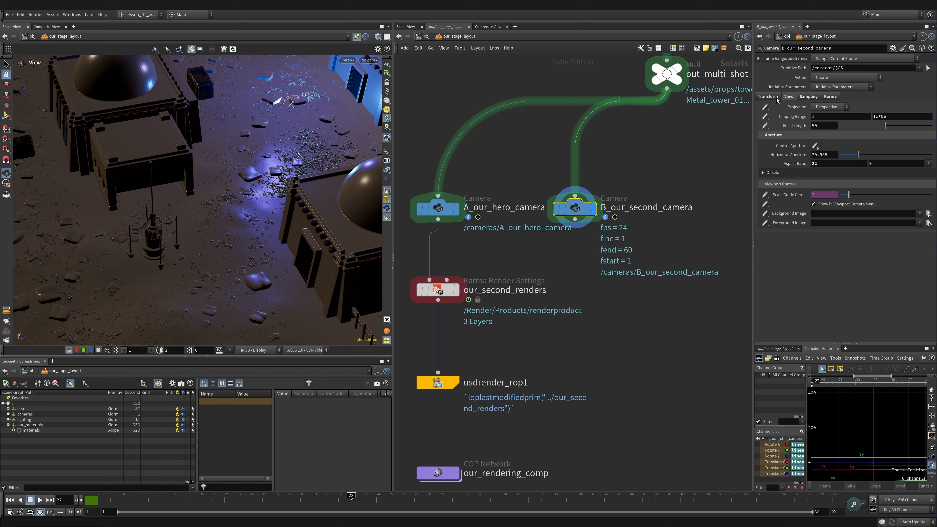
- Bring up B_our_second_camera's transform parameters and set the timeline's end frame to 120
click(776, 98)
drag(640, 172, 547, 260)
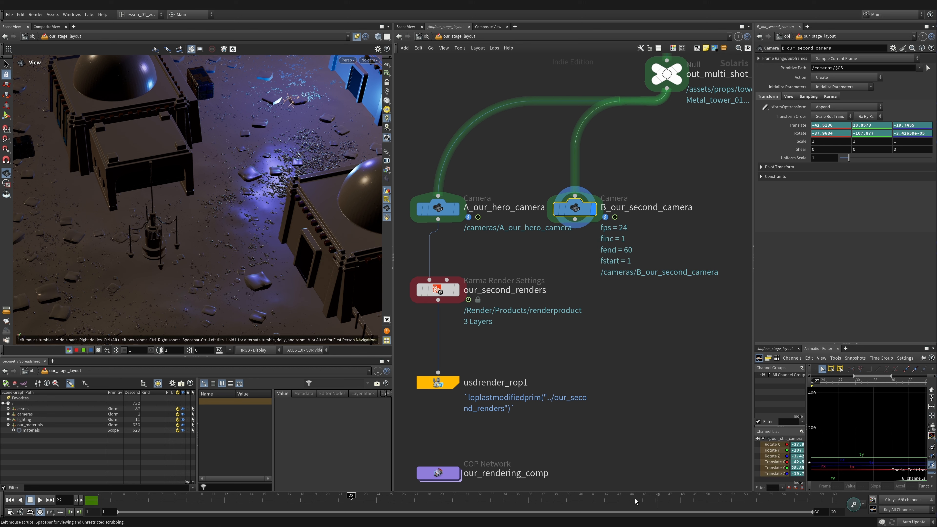
click(837, 513)
text(120)
key(Return)
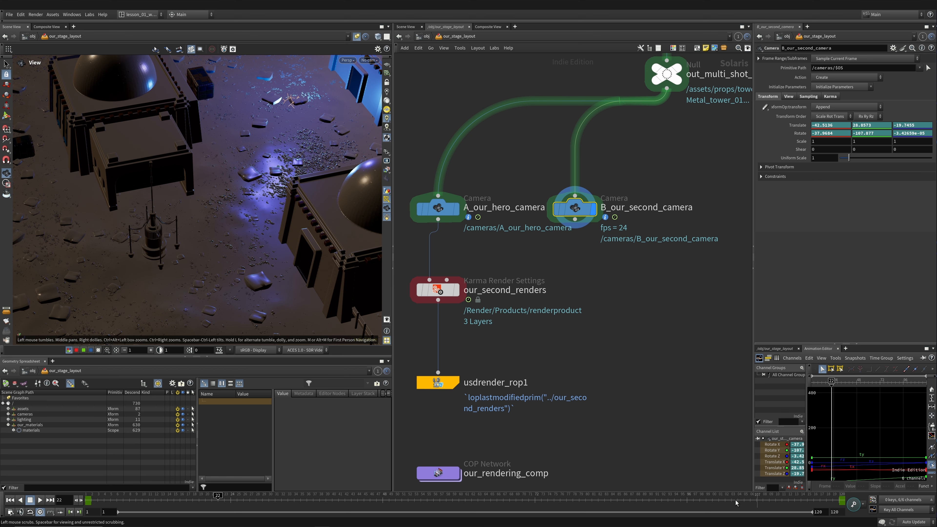
- Move the B_our_second_camera node farther from the A_our_hero_camera branch to make room between the two shots
scroll(630, 304, down, 3)
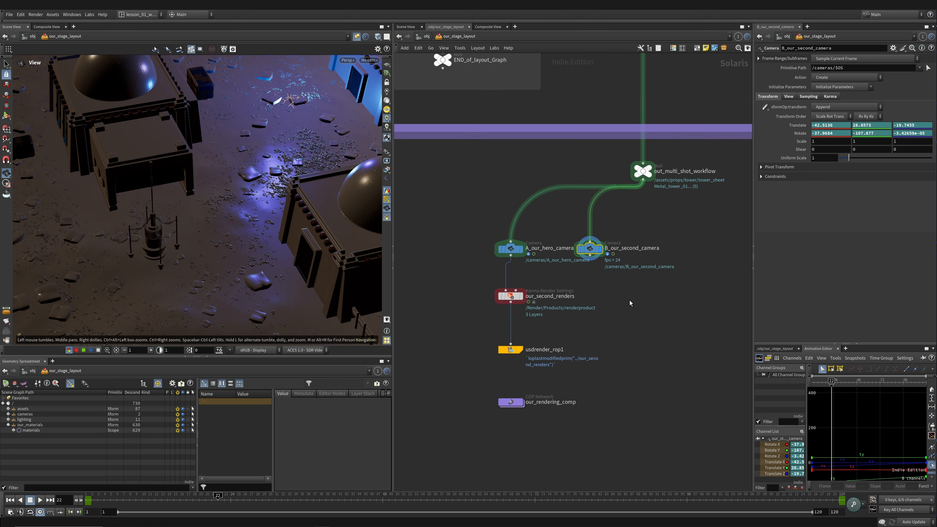
scroll(630, 304, down, 5)
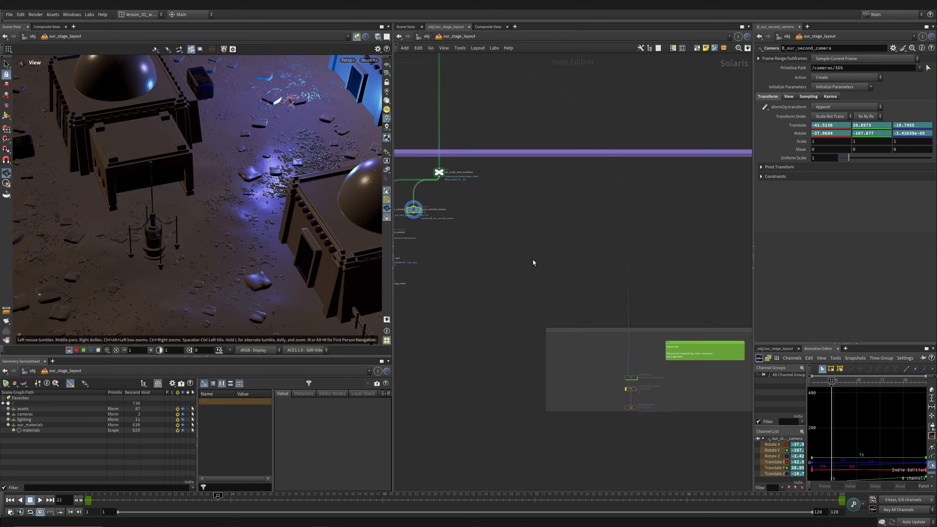
middle_drag(533, 263, 622, 285)
scroll(500, 261, up, 3)
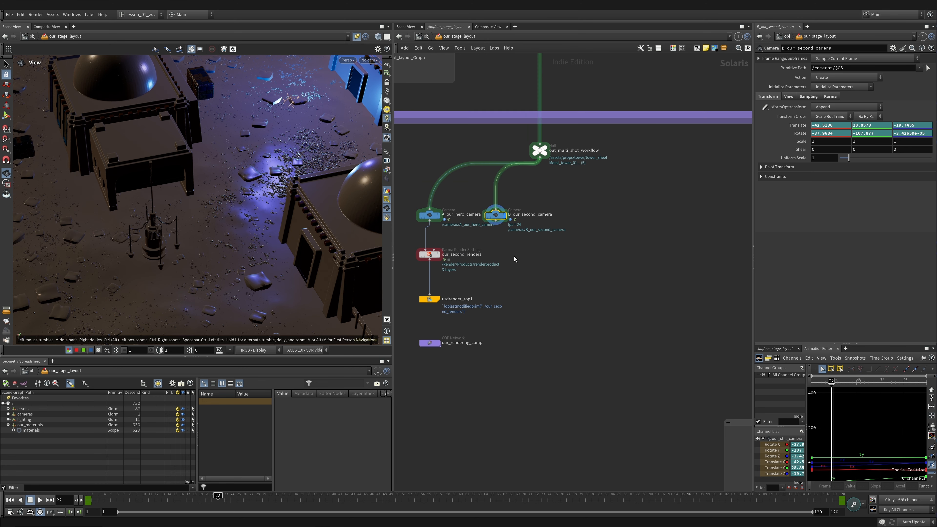
middle_drag(512, 259, 552, 322)
drag(534, 278, 563, 279)
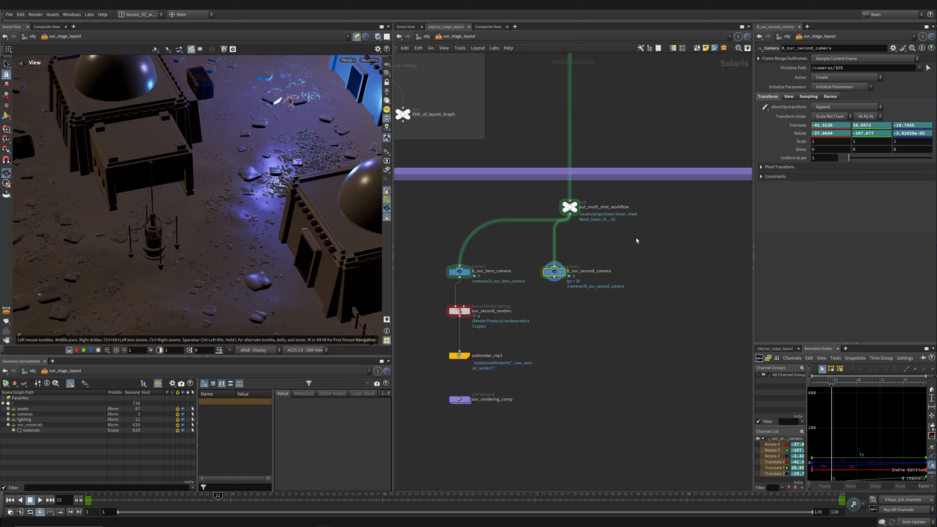
- Look through /cameras/B_our_second_camera in the viewport
mouse_move(549, 277)
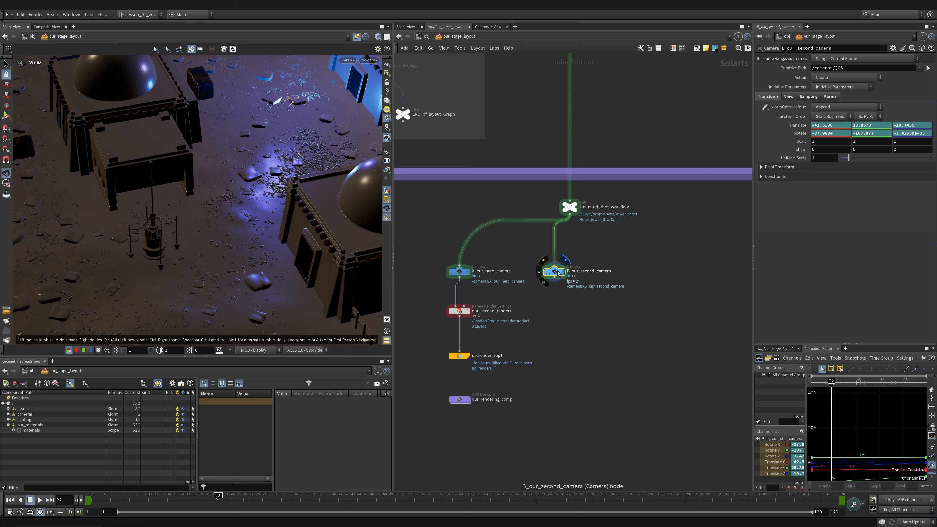
click(370, 61)
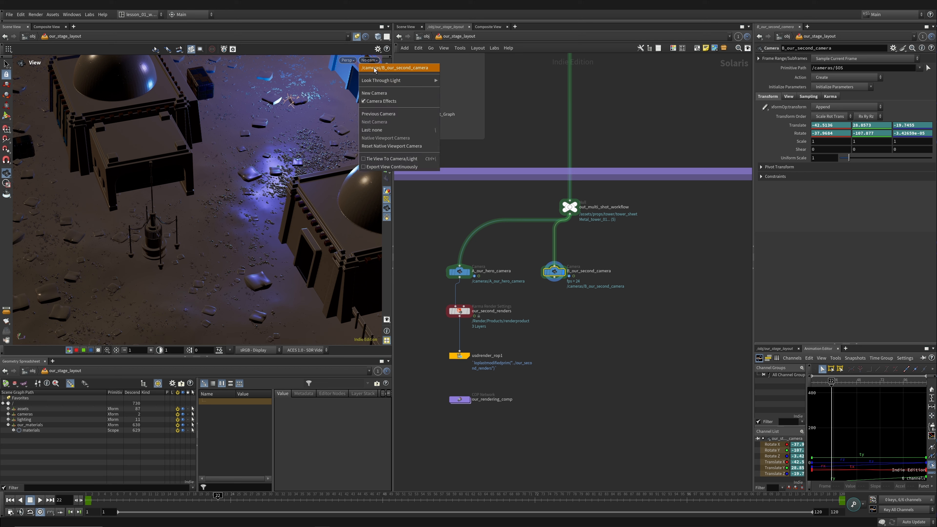
click(375, 68)
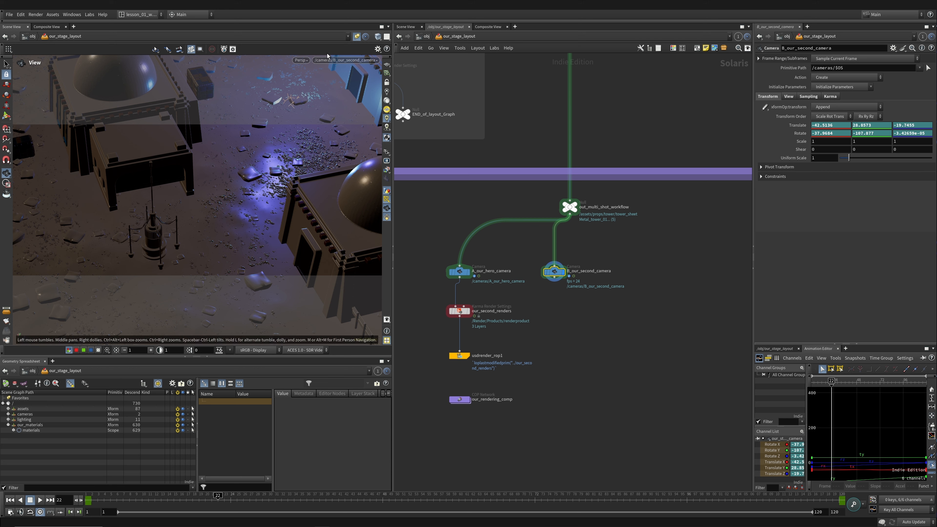
- Remove the translate and rotate keyframes of B_our_second_camera at frame 1
click(14, 501)
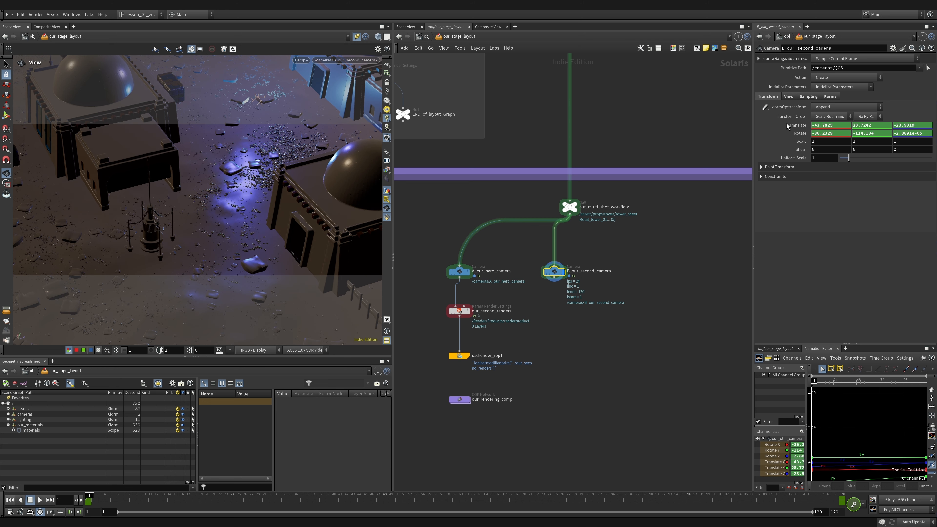
right_click(797, 136)
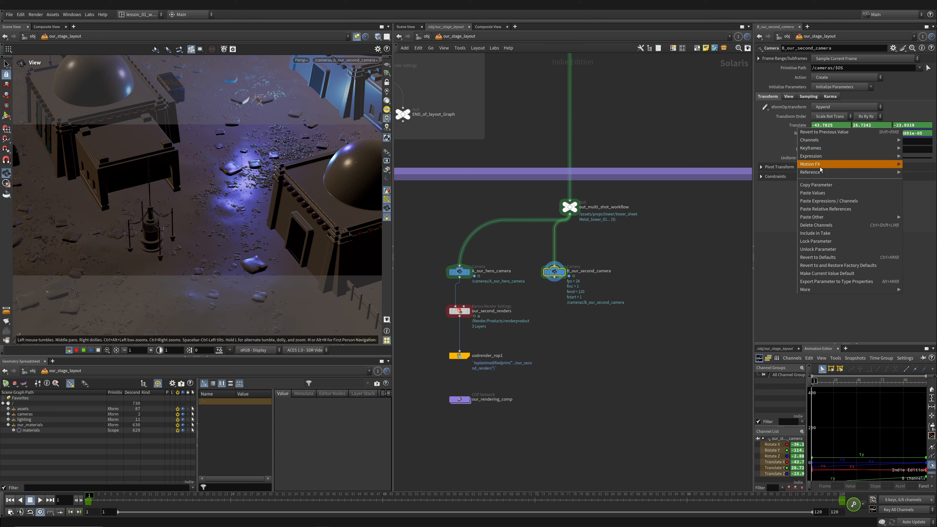
mouse_move(811, 159)
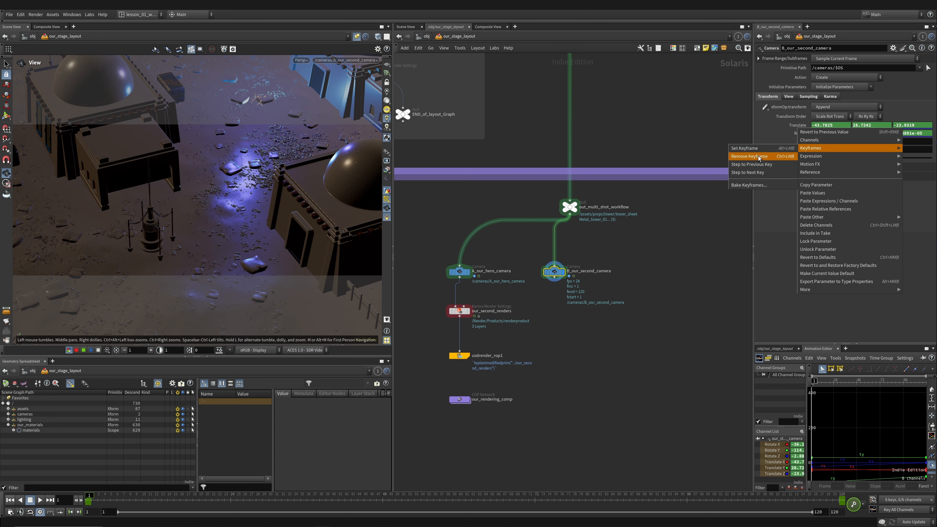
click(753, 157)
right_click(798, 135)
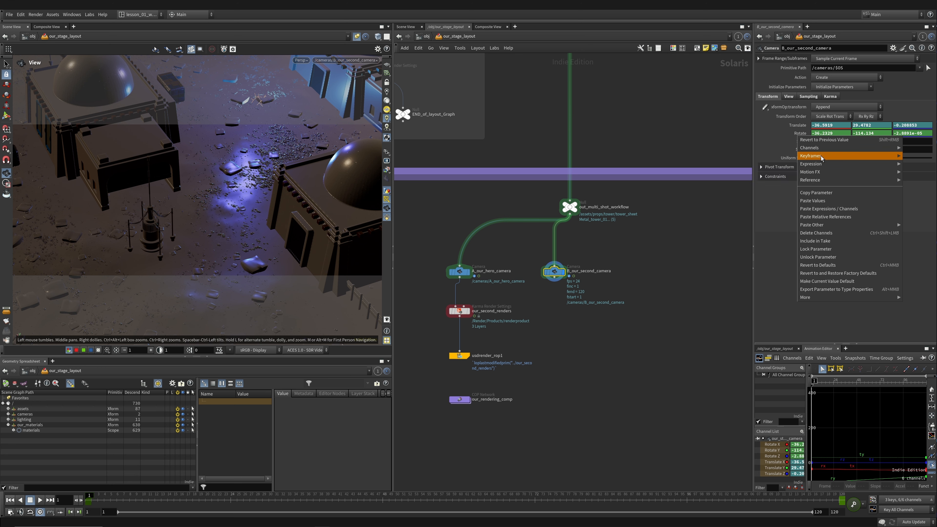
mouse_move(821, 157)
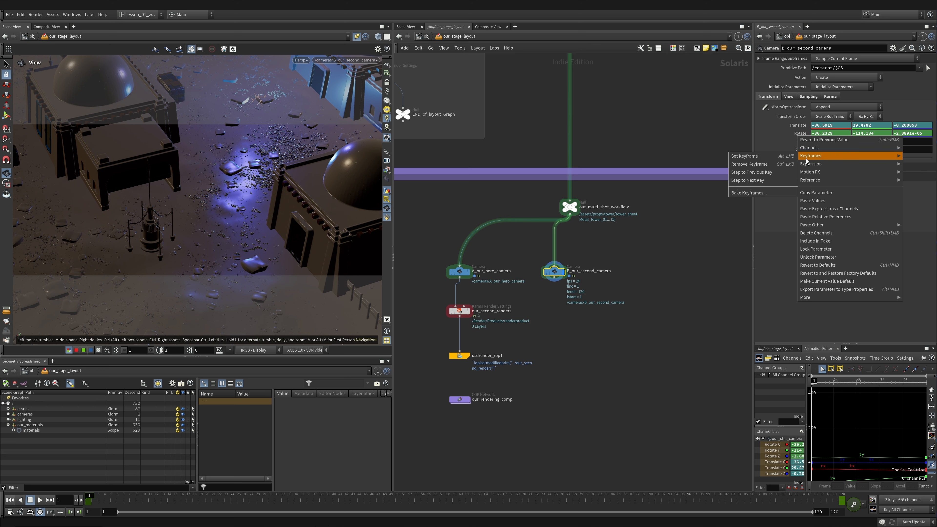
click(742, 164)
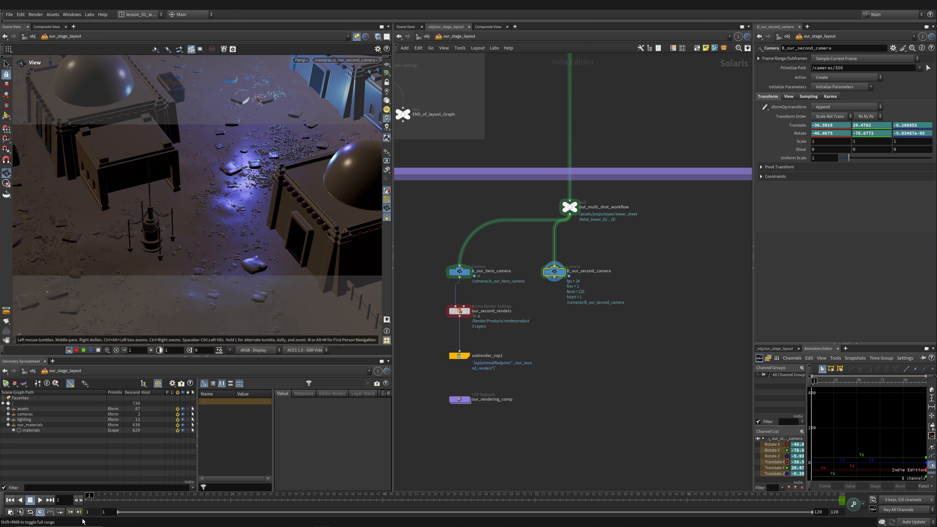
- Remove the remaining translate and rotate keyframes of B_our_second_camera at frame 120
click(49, 499)
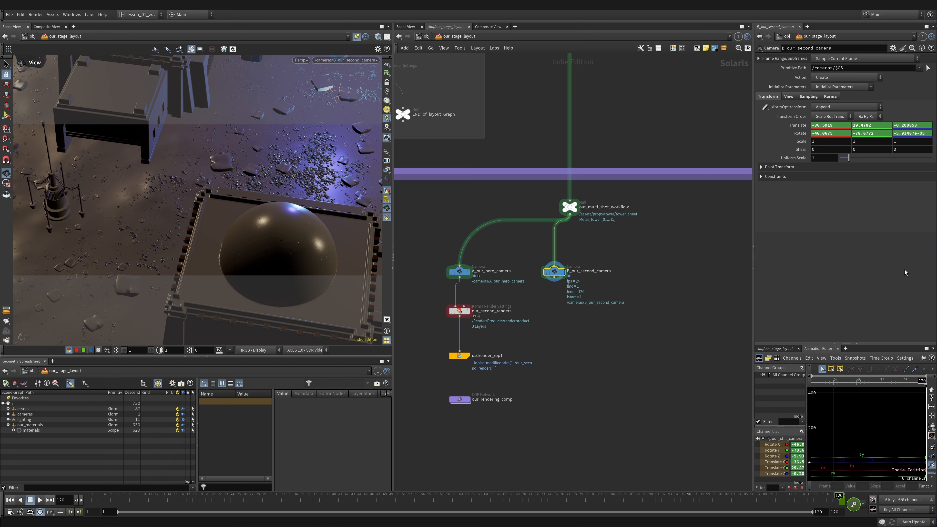
right_click(807, 134)
mouse_move(813, 146)
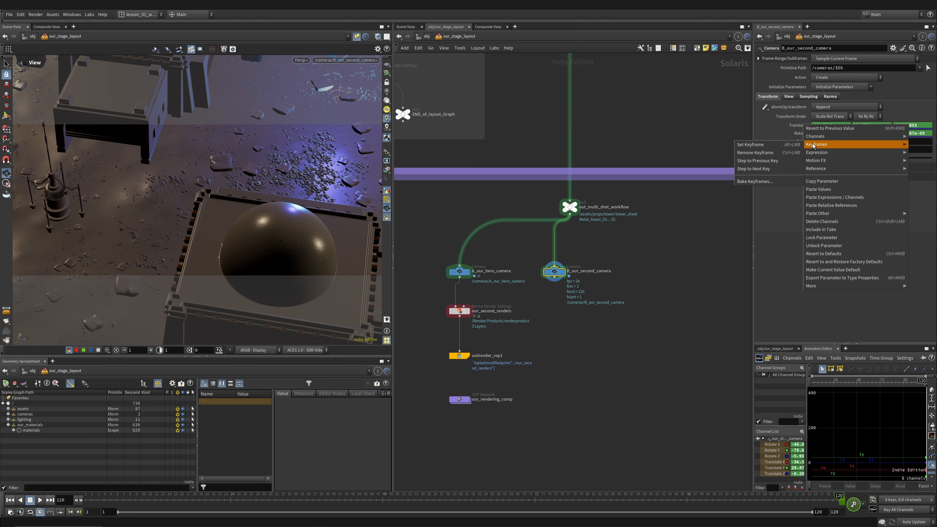
click(755, 153)
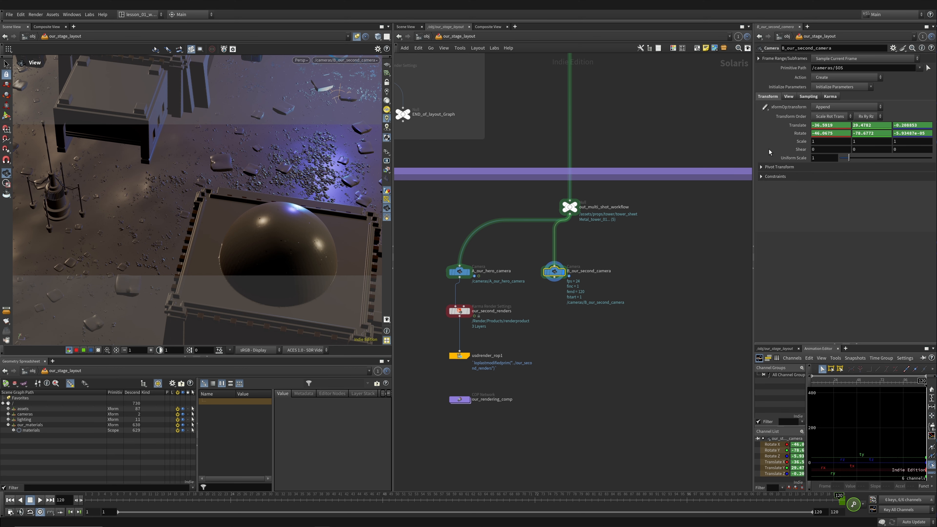
right_click(802, 137)
mouse_move(808, 155)
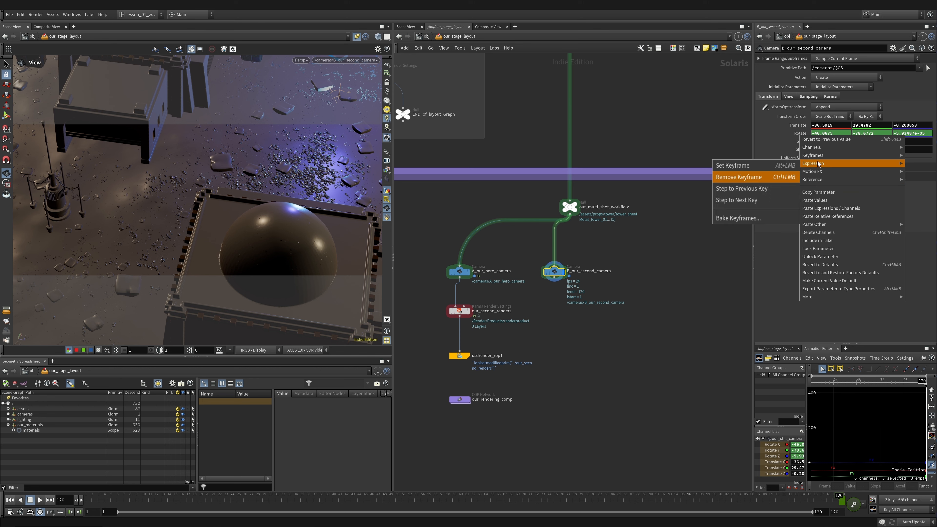
click(760, 163)
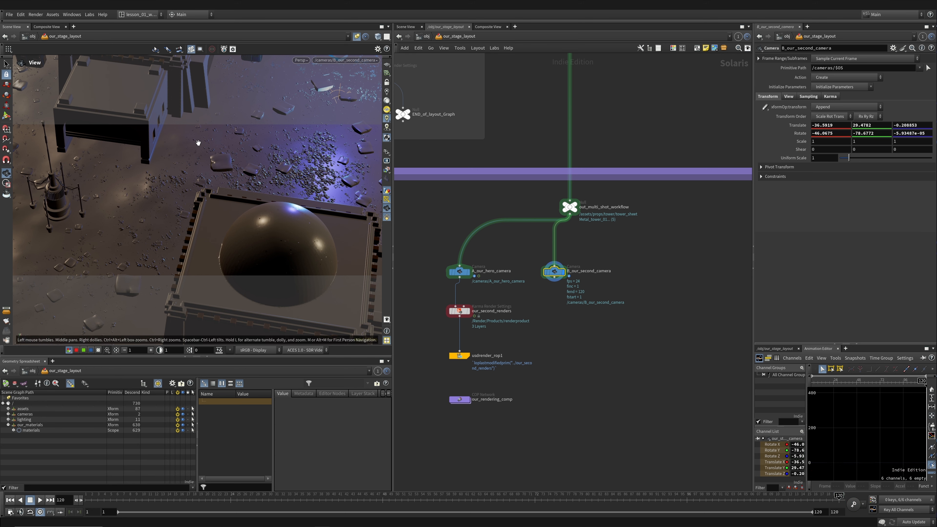
- Lock B_our_second_camera to the view and reframe it low on the tower prop, at translate about -31.5, 8.6, -31.4 and rotate about -13, -133, 0
click(387, 83)
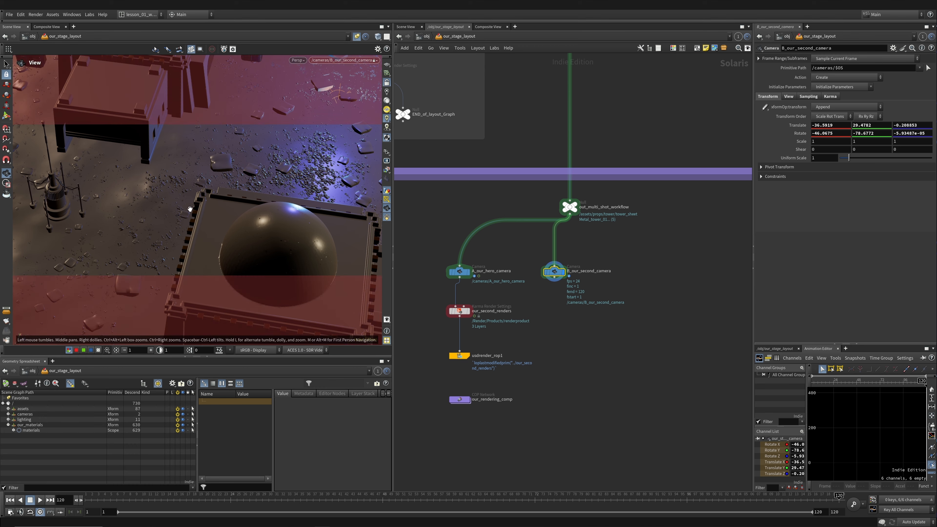
drag(191, 209, 235, 167)
drag(205, 175, 225, 181)
middle_drag(225, 181, 255, 150)
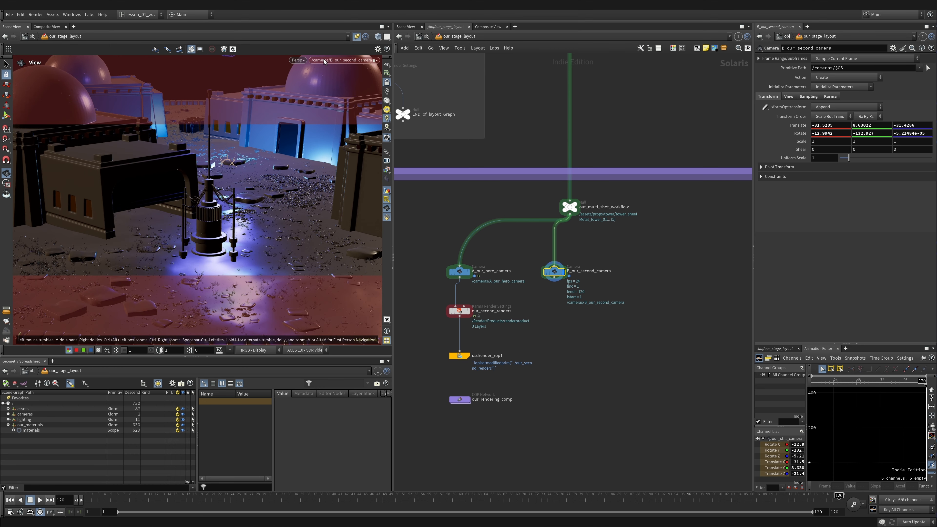
- Switch the viewport to Karma XPU and pull B_our_second_camera back to a translate of about -37.4, 10.6, -36.5
click(299, 61)
click(303, 106)
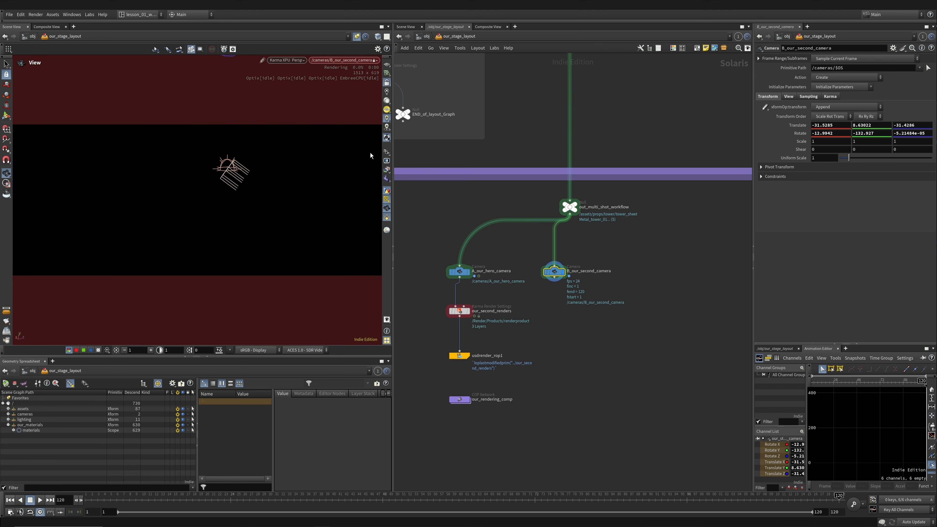
click(395, 259)
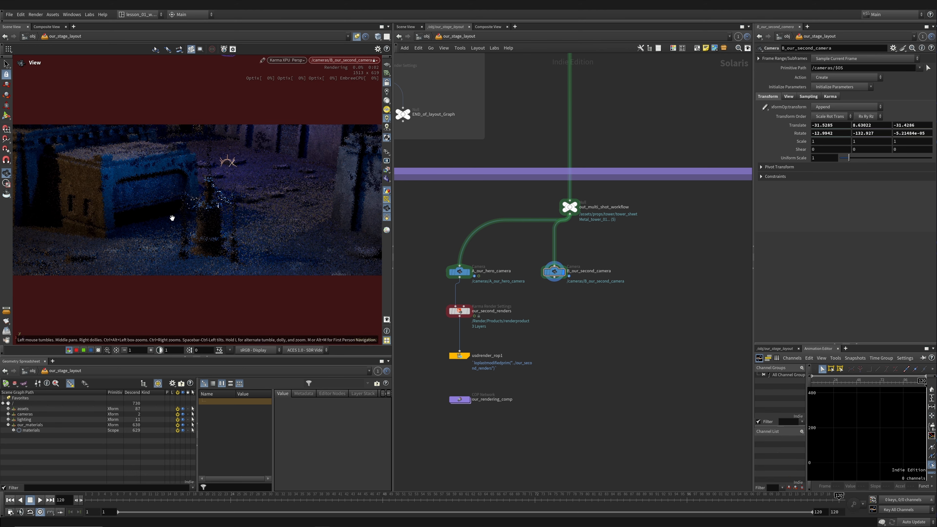
scroll(171, 217, down, 3)
drag(530, 255, 581, 299)
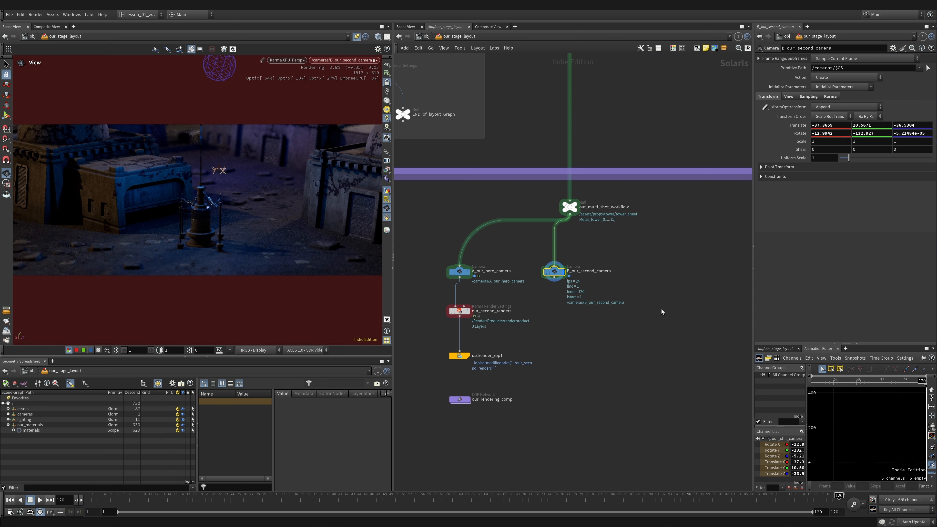
- Set the focus distance of B_our_second_camera on the tower prop with the Camera tool
key(Return)
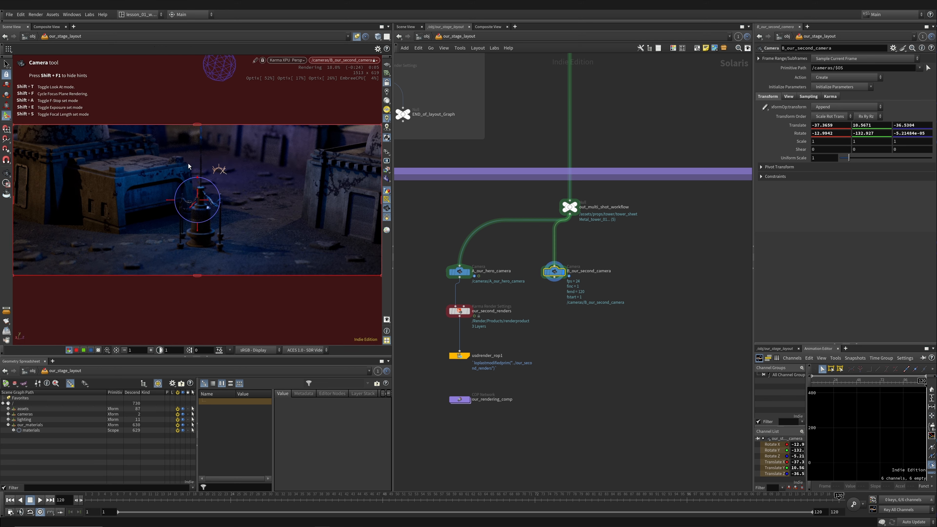
key(shift)
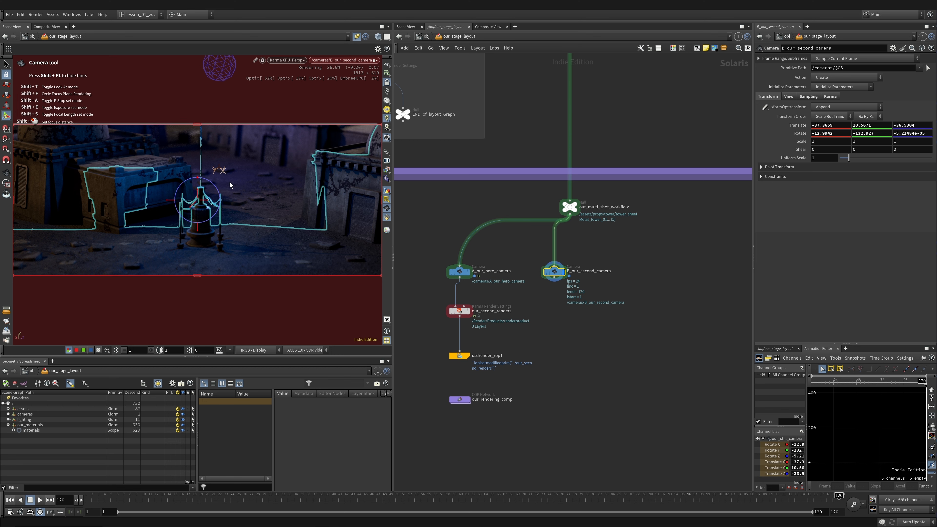
shift+click(205, 215)
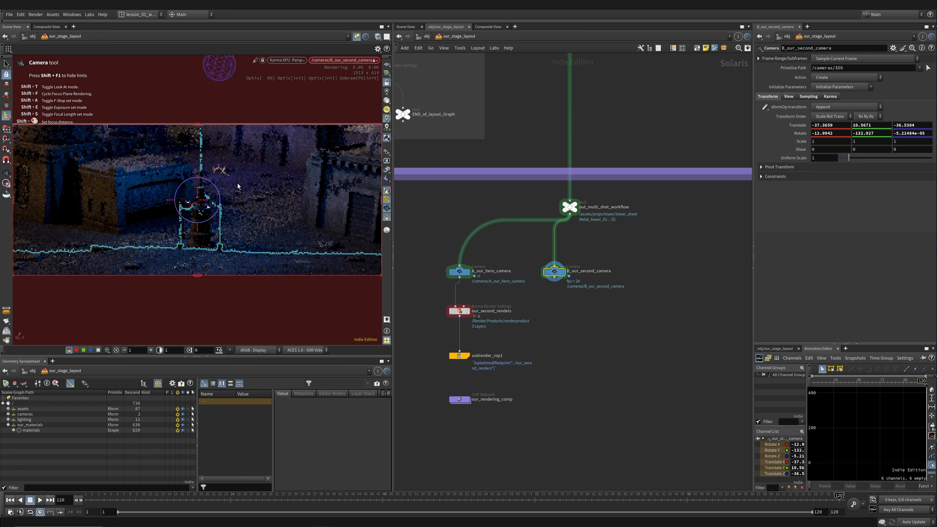
- Reframe B_our_second_camera toward the domes, at translate about -38.5, 9.3, -35.5 and rotate about -7.5, -132.7, 0
key(Escape)
middle_drag(240, 185, 224, 205)
drag(223, 205, 222, 199)
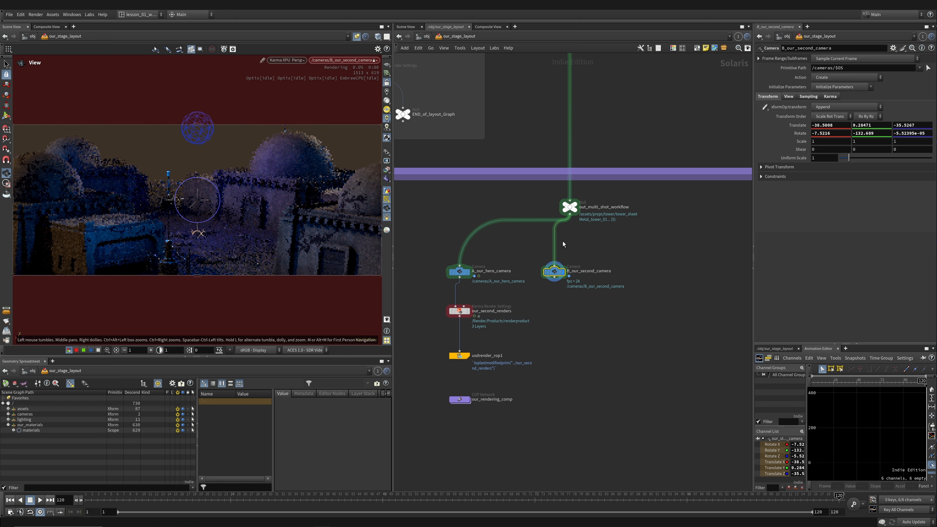
- Set the focal length of B_our_second_camera to 35
key(Return)
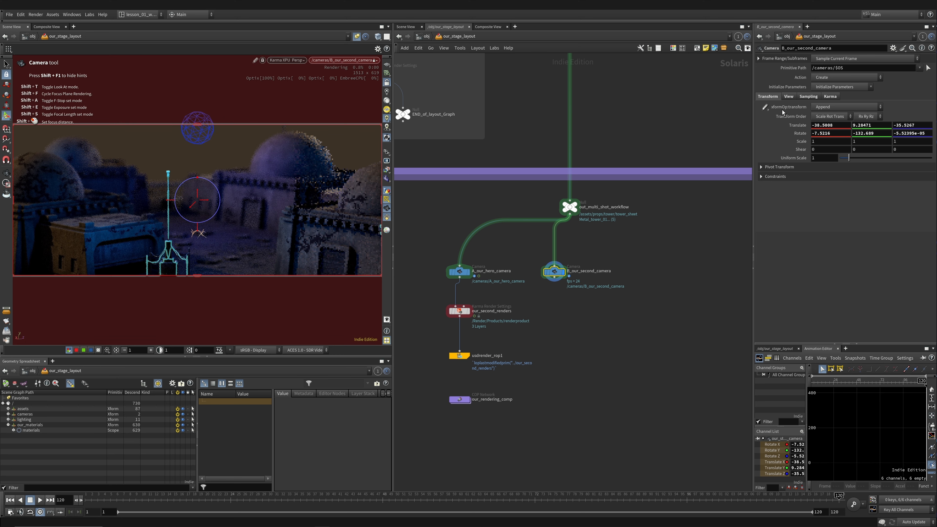
click(788, 96)
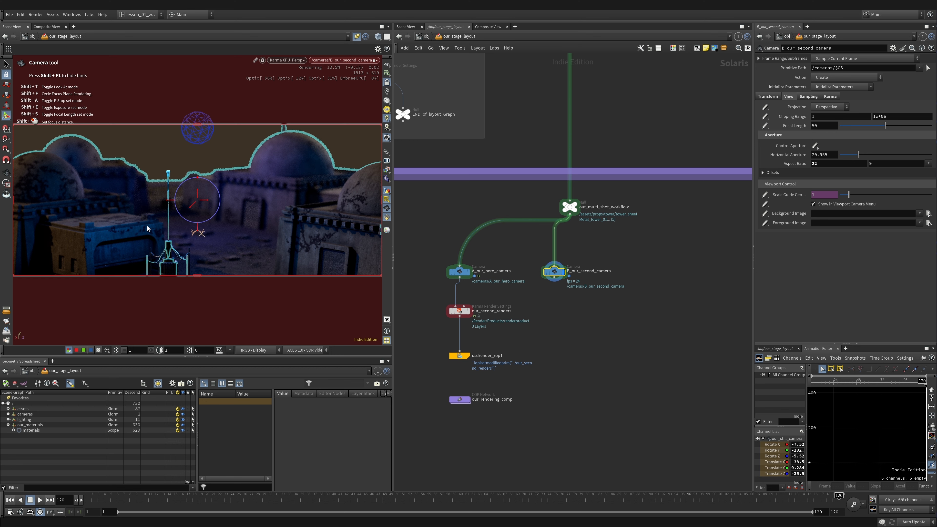
double_click(832, 126)
text(35)
key(Return)
- Move B_our_second_camera closer into the set, to translate about -21.4, 9.2, -14.5 and rotate about -18.4, -122, -5.4e-05
alt+middle_drag(178, 237, 182, 226)
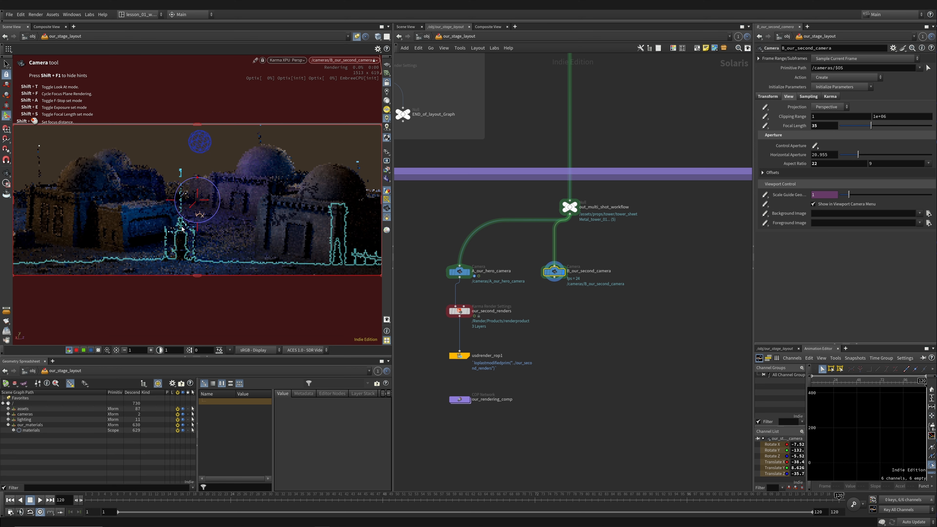
alt+right_drag(288, 210, 487, 190)
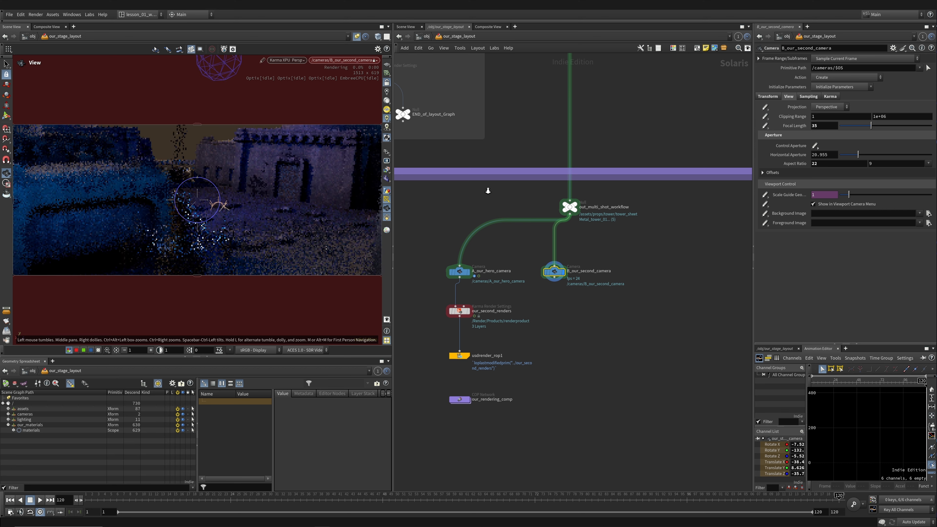
alt+drag(282, 207, 195, 156)
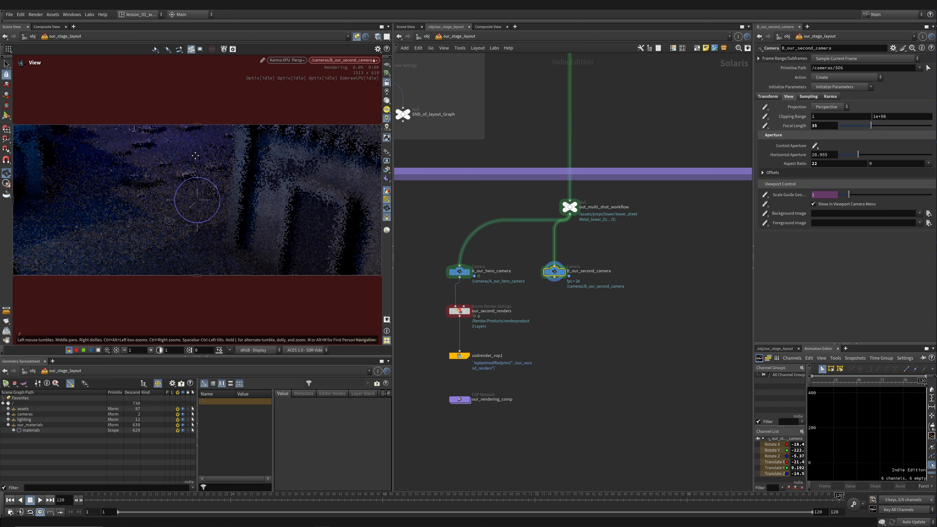
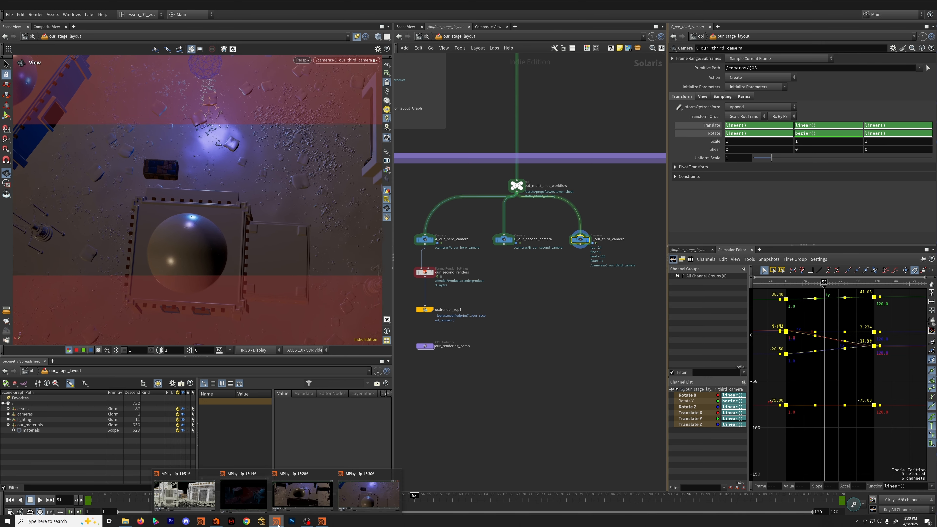
- Switch to the MPlay window with the C_our_third_camera flipbook and move it aside for review
click(356, 495)
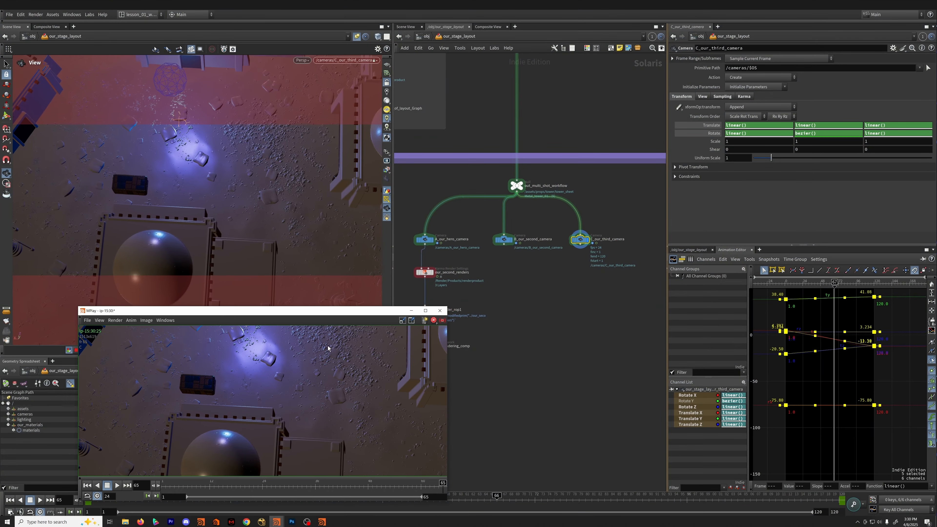
drag(258, 311, 420, 301)
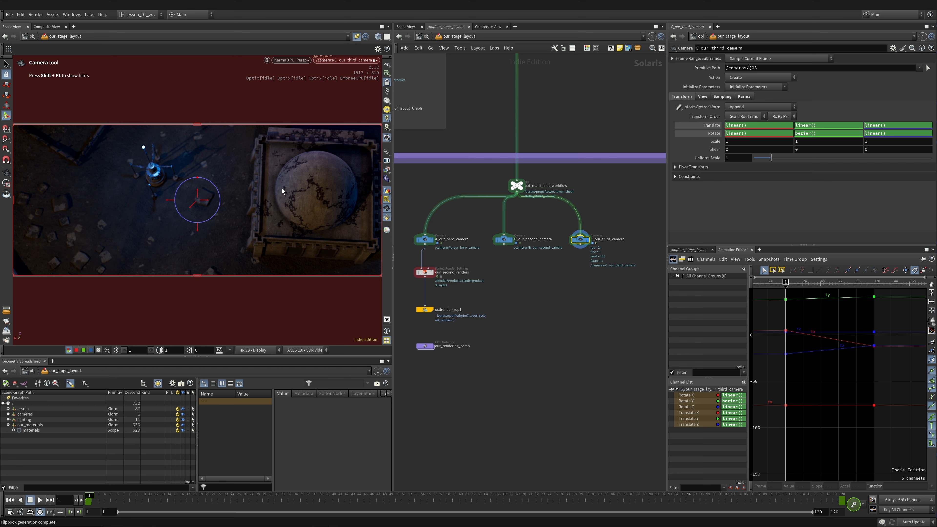
- Pick the focus distance of C_our_third_camera on the lit tower prop beside the domed building
shift+click(152, 172)
shift+click(151, 173)
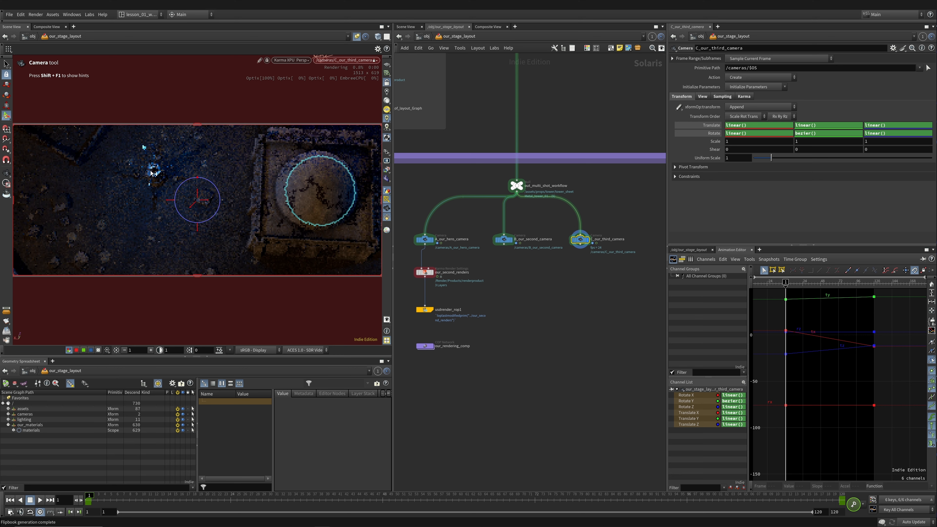
shift+click(287, 188)
shift+click(153, 169)
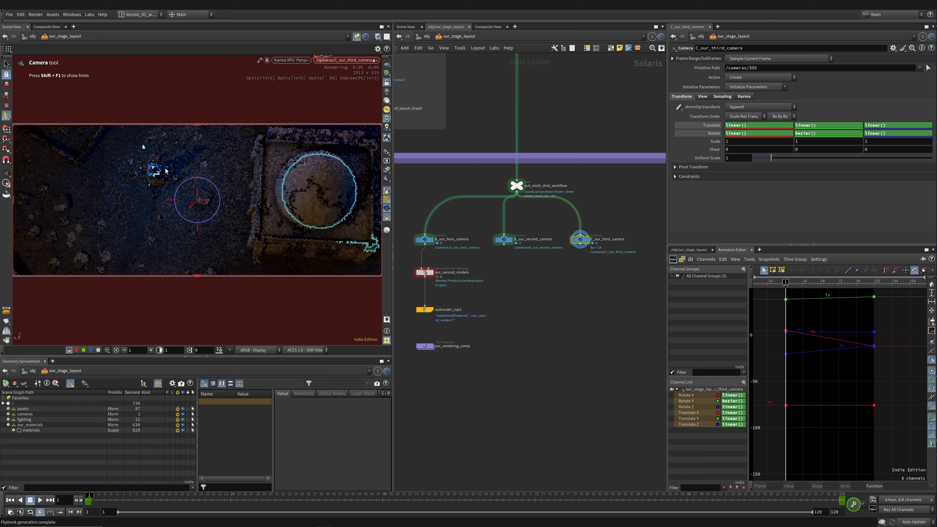
shift+click(153, 170)
key(Escape)
- Try an F-Stop of 0.1 on C_our_third_camera and settle on an F-Stop of 1
click(722, 95)
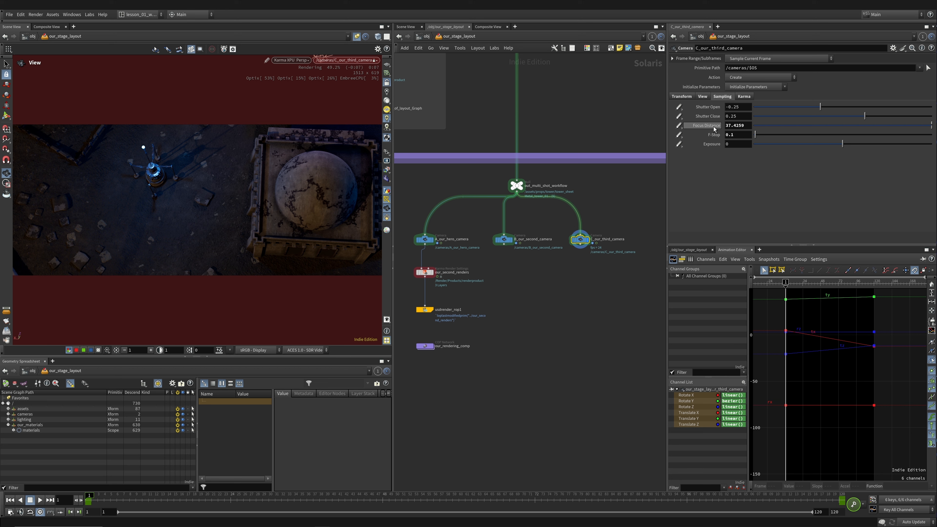
drag(739, 135, 650, 142)
text(.1)
key(Return)
drag(738, 135, 660, 133)
text(1)
key(Return)
- Scrub the third camera's shot to frame 18 and switch the viewport renderer to Houdini VK
click(511, 499)
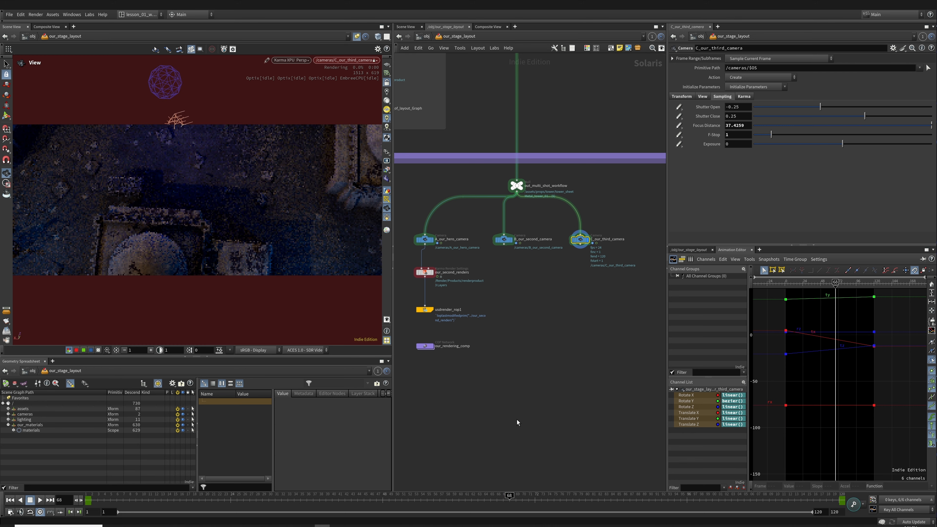
drag(682, 499, 196, 499)
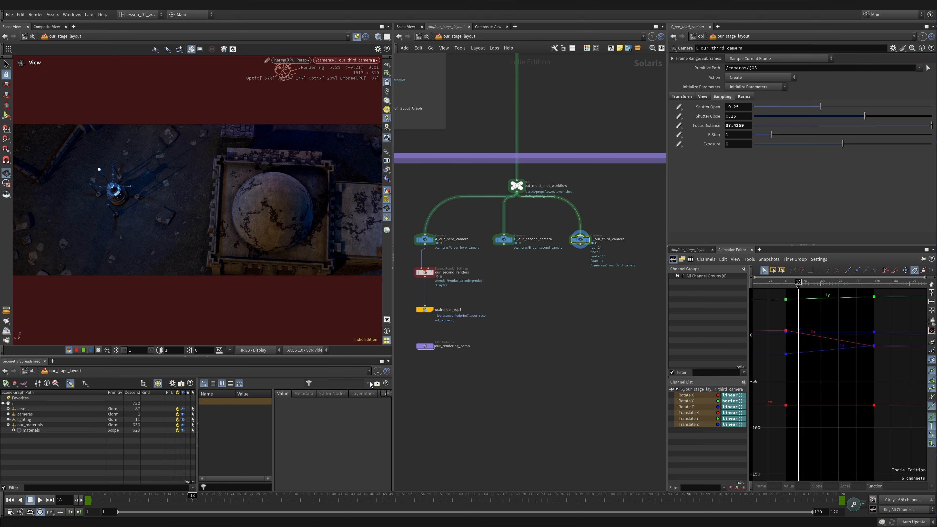
click(304, 62)
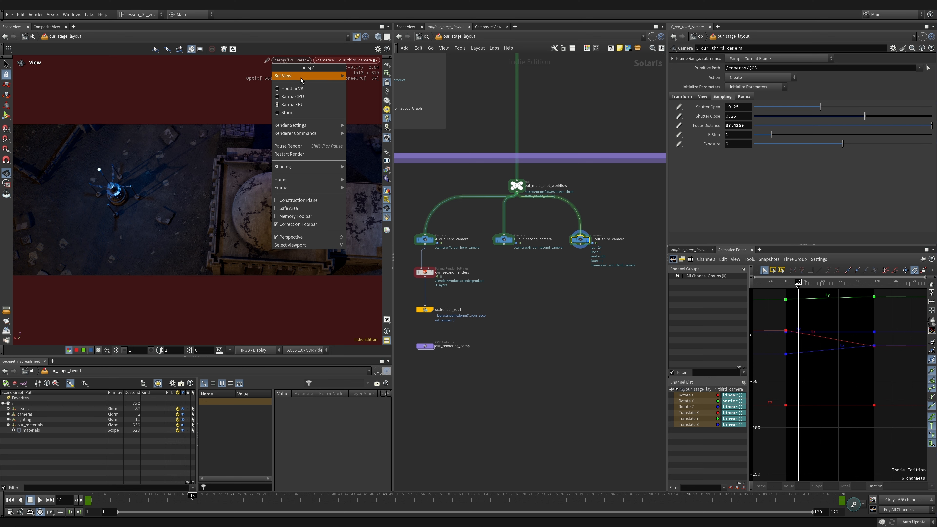
click(296, 90)
- Rename the our_second_renders Karma render settings node to A_cam
drag(402, 261, 468, 295)
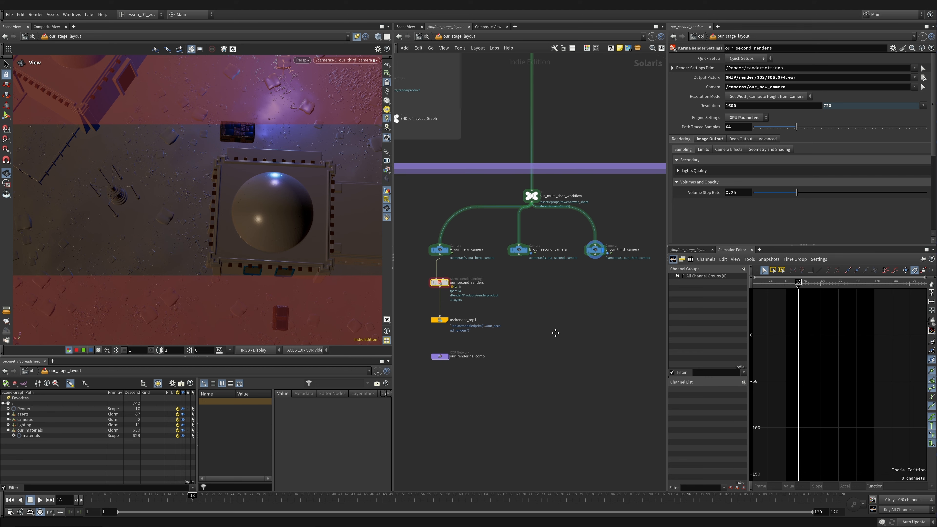
middle_drag(468, 298, 526, 280)
scroll(461, 281, up, 3)
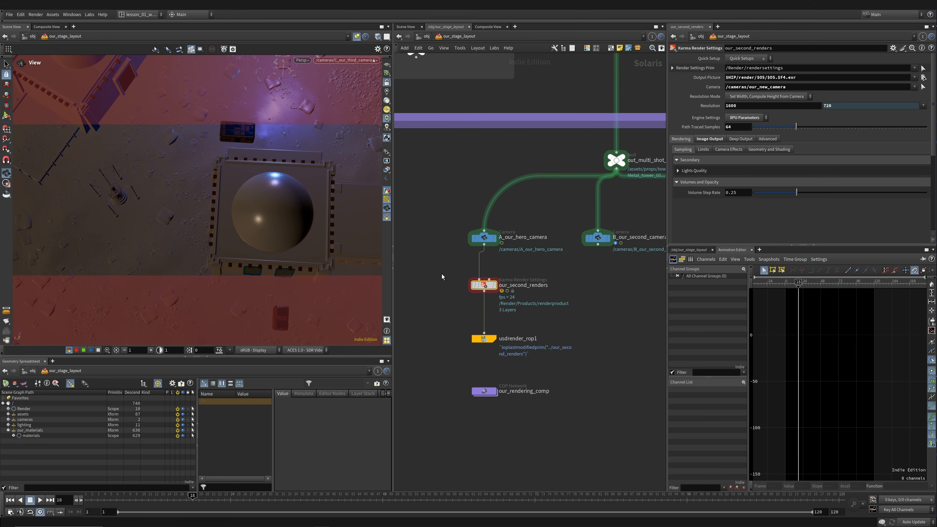
double_click(513, 286)
text(A_CA)
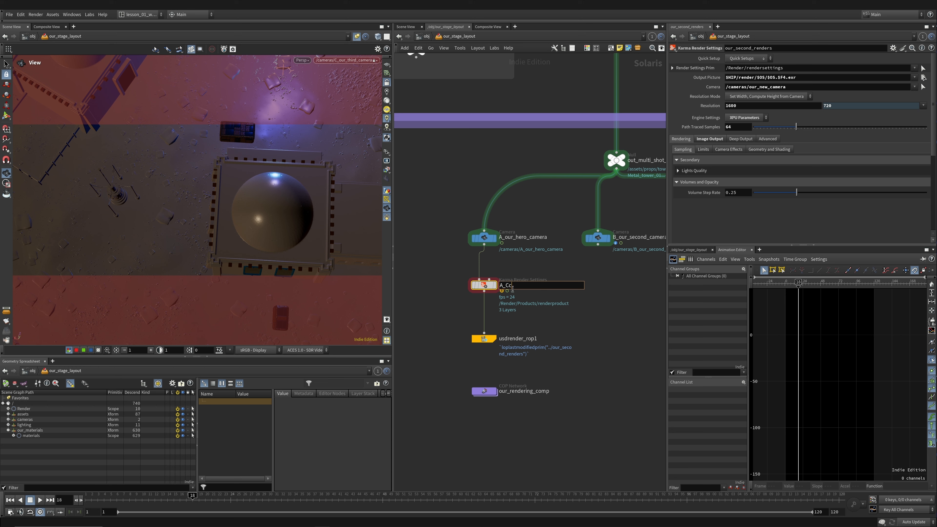
text(m)
key(Return)
- Set the render camera of A_cam to /cameras/A_our_hero_camera
drag(444, 261, 520, 312)
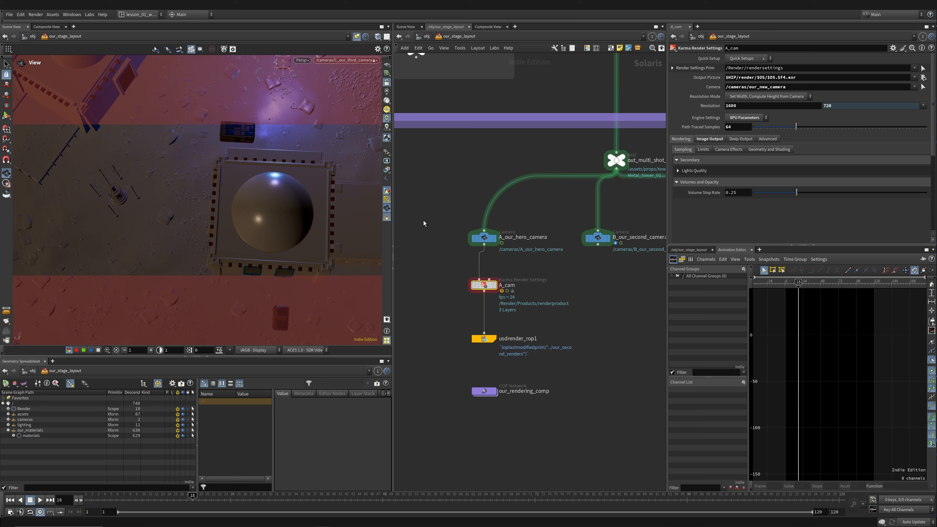
drag(803, 90, 539, 116)
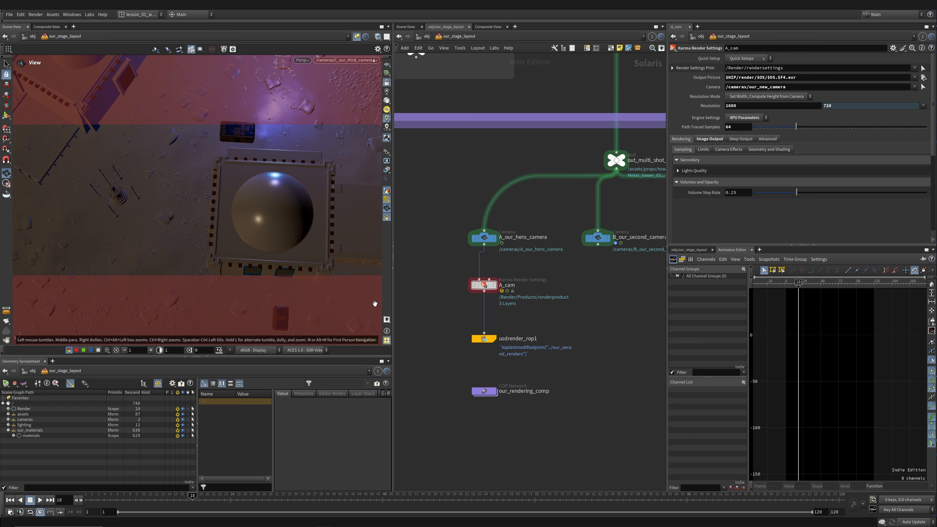
drag(749, 87, 874, 92)
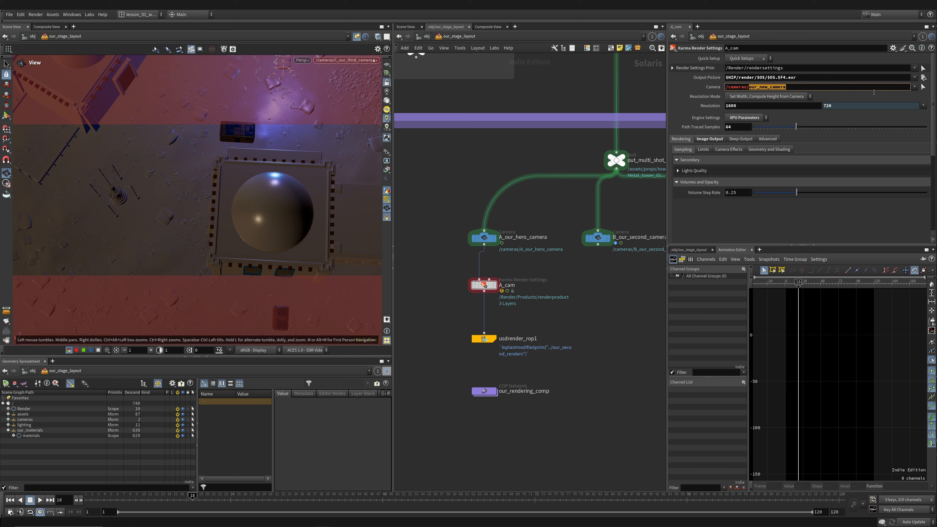
text(A_our_hero_camera)
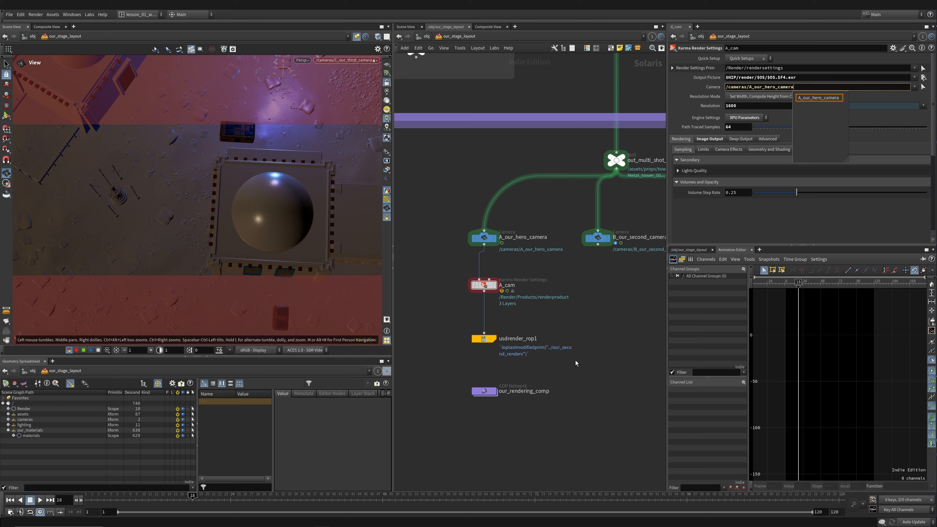
key(Return)
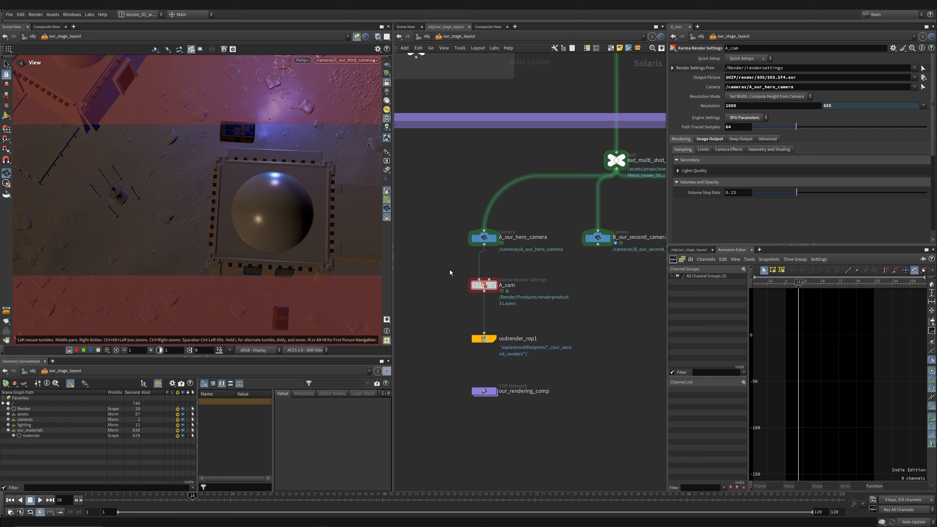
- Duplicate A_cam and usdrender_rop1 and place the copies below B_our_second_camera
scroll(450, 272, down, 1)
drag(445, 262, 511, 351)
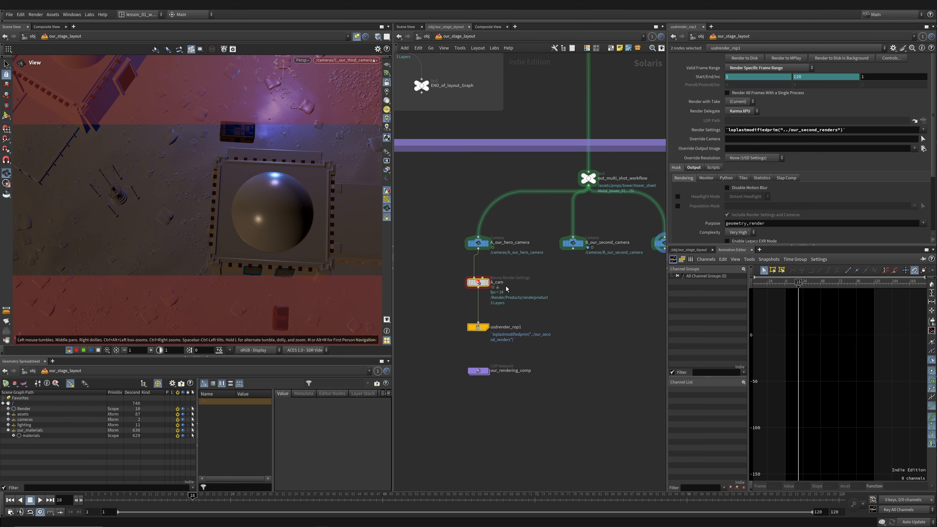
key(ctrl+c)
key(ctrl+v)
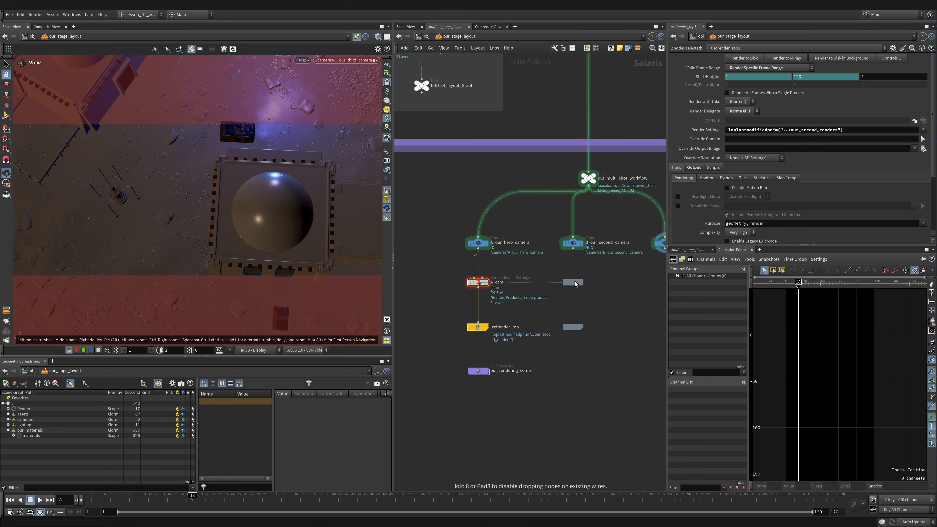
click(574, 283)
- Select A_cam and enlarge the parameter area above the Animation Editor
drag(445, 269, 513, 279)
middle_drag(611, 298, 552, 300)
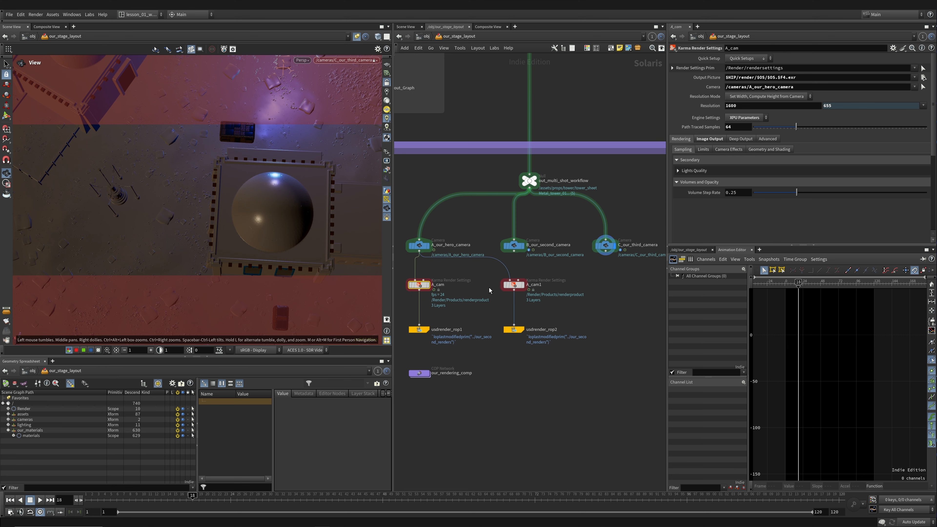
drag(804, 251, 805, 331)
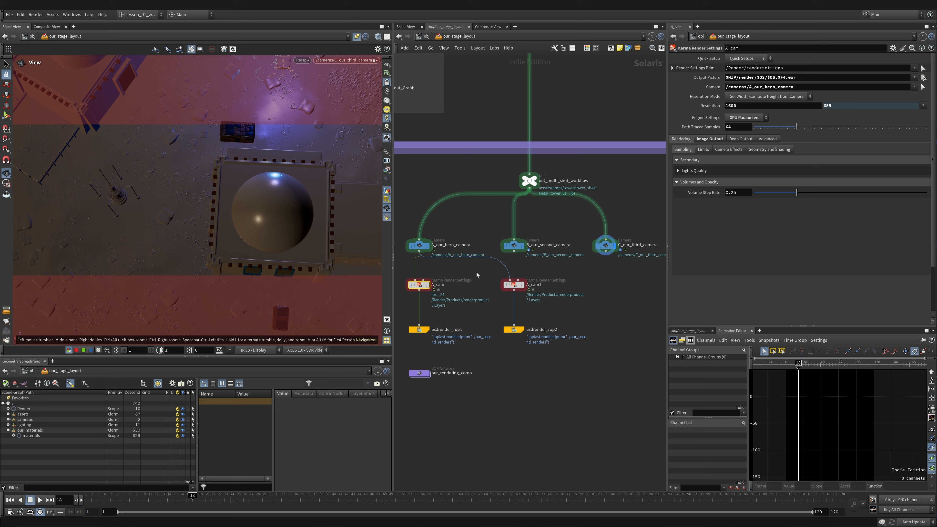
- Delete the copied nodes A_cam1 and usdrender_rop2
drag(475, 267, 522, 301)
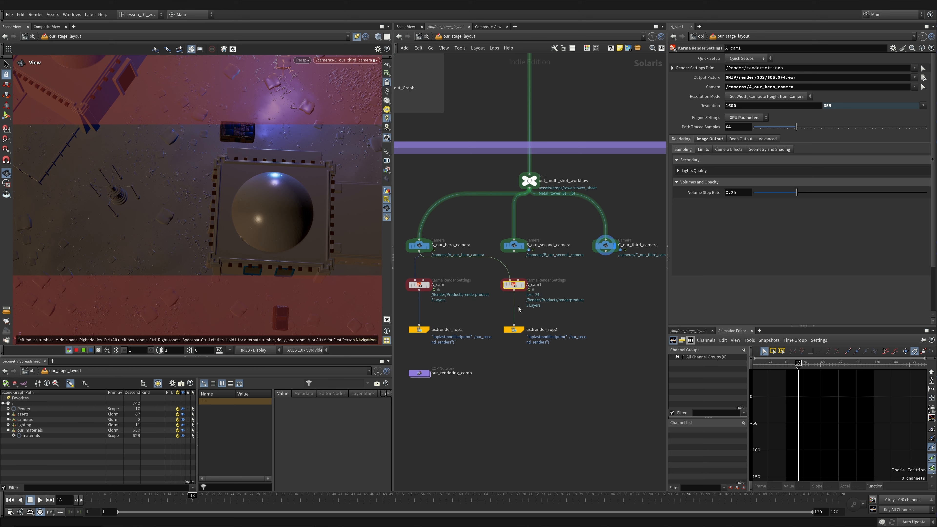
key(Delete)
click(514, 329)
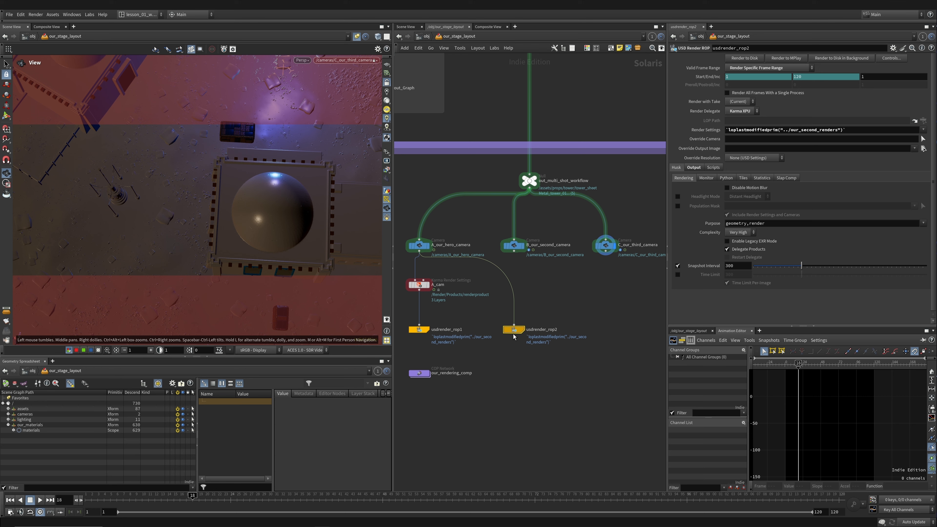
key(Delete)
- Copy A_cam together with usdrender_rop1 again, dropping the new pair beneath B_our_second_camera
middle_drag(498, 302, 548, 293)
drag(435, 265, 500, 343)
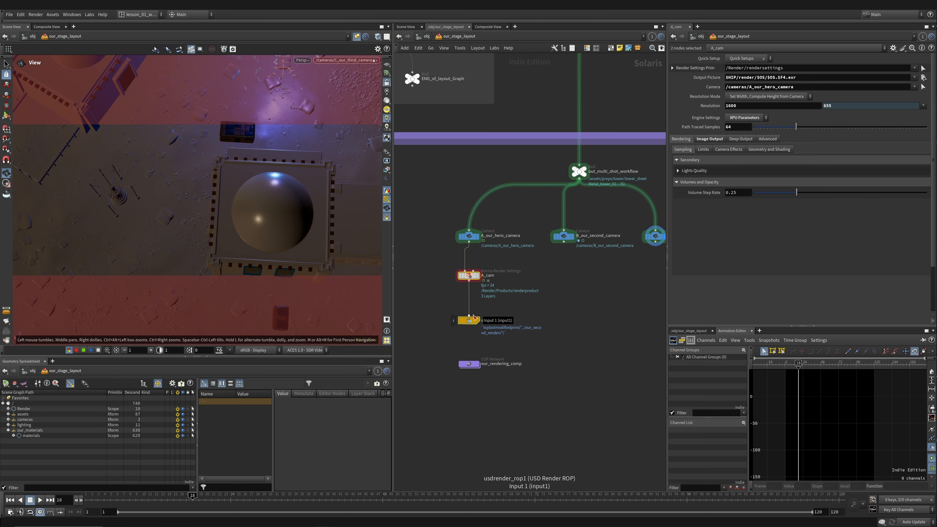
drag(474, 279, 569, 281)
alt+drag(608, 364, 607, 363)
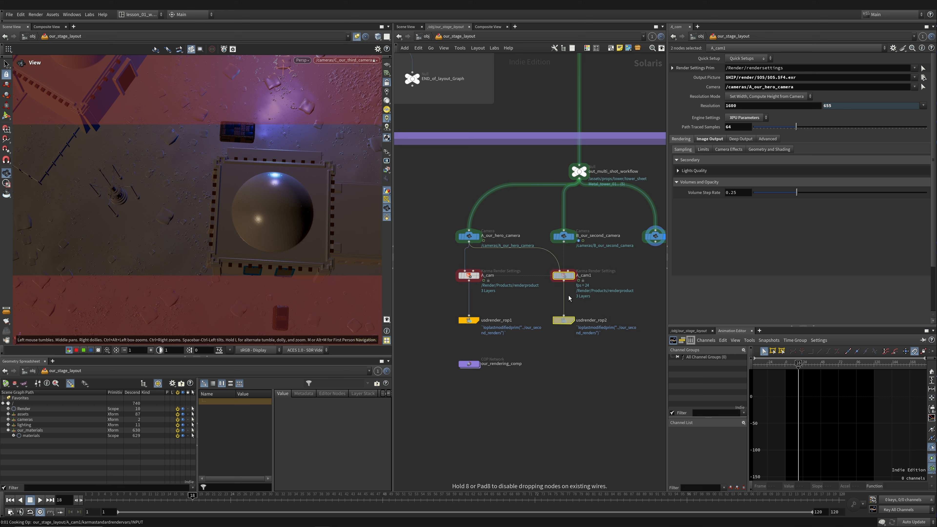
click(582, 312)
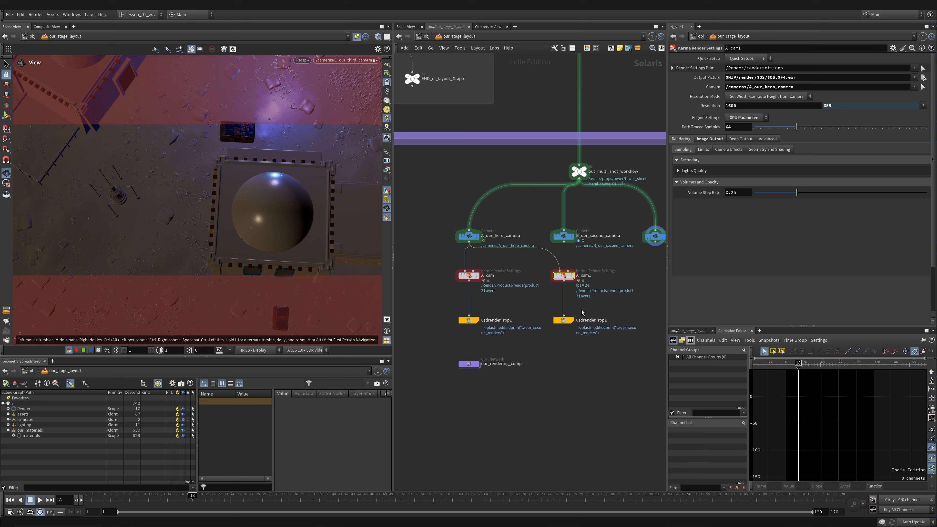
- Create a reference copy of A_cam, and delete it together with the earlier copies A_cam1 and usdrender_rop2
mouse_move(467, 279)
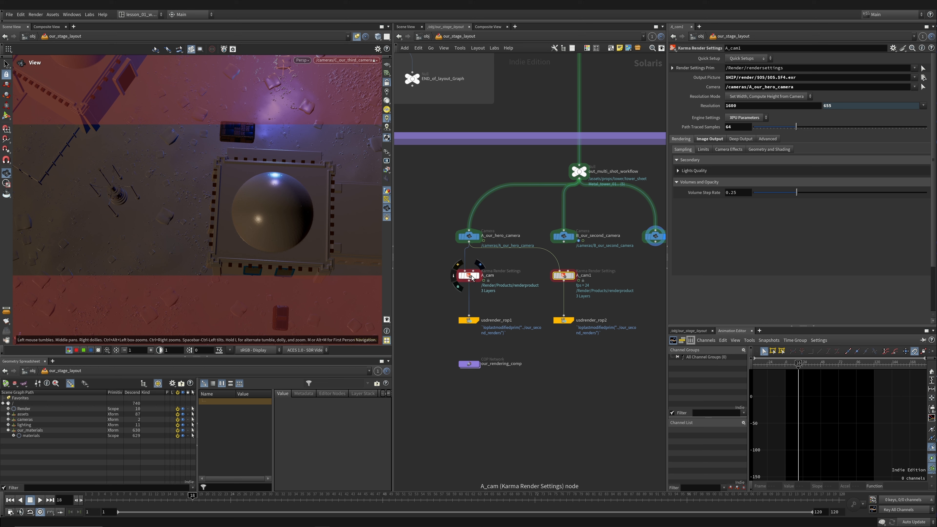
alt+drag(468, 279, 504, 284)
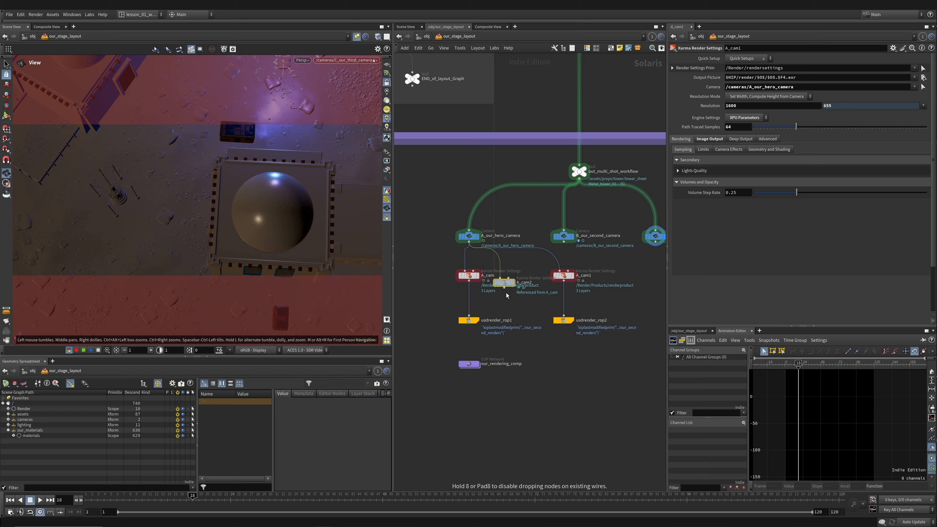
drag(575, 363, 553, 268)
key(Delete)
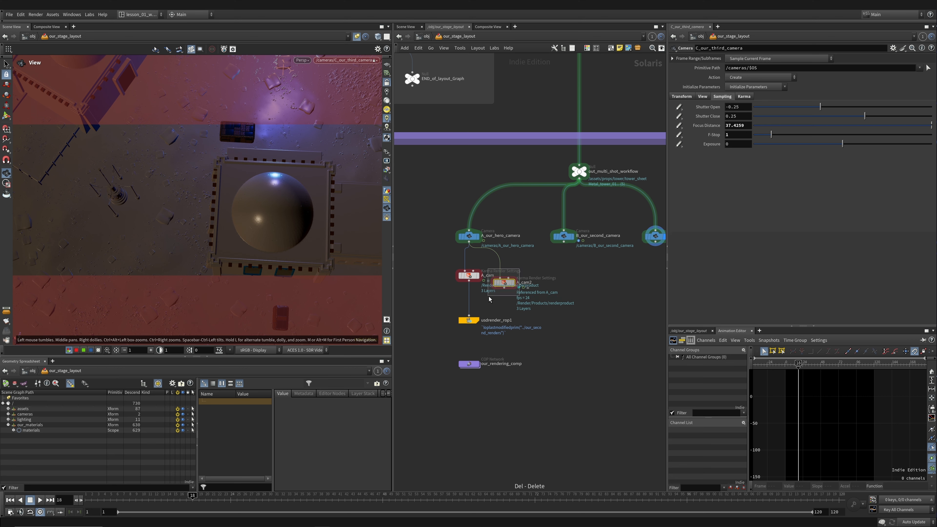
key(Delete)
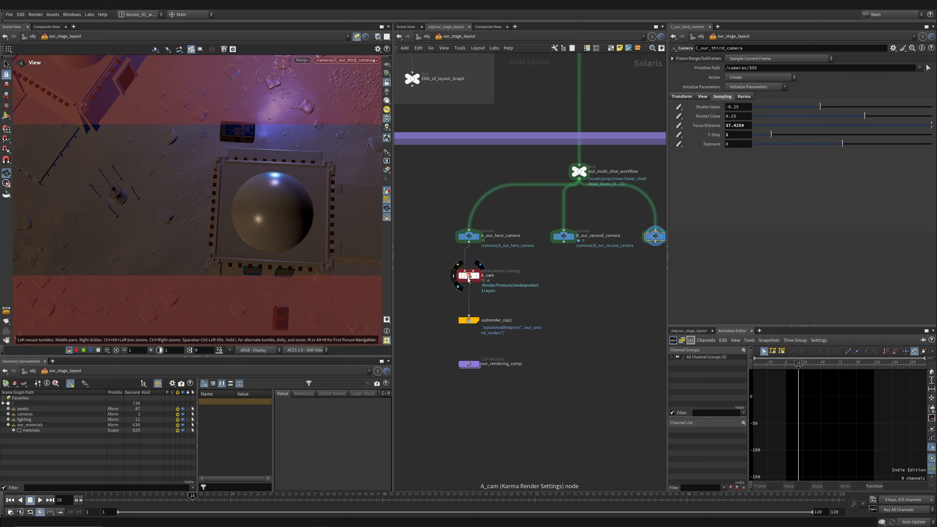
- Try to duplicate A_cam with its upstream nodes, undo the duplication and dismiss the console window
key(ctrl+v)
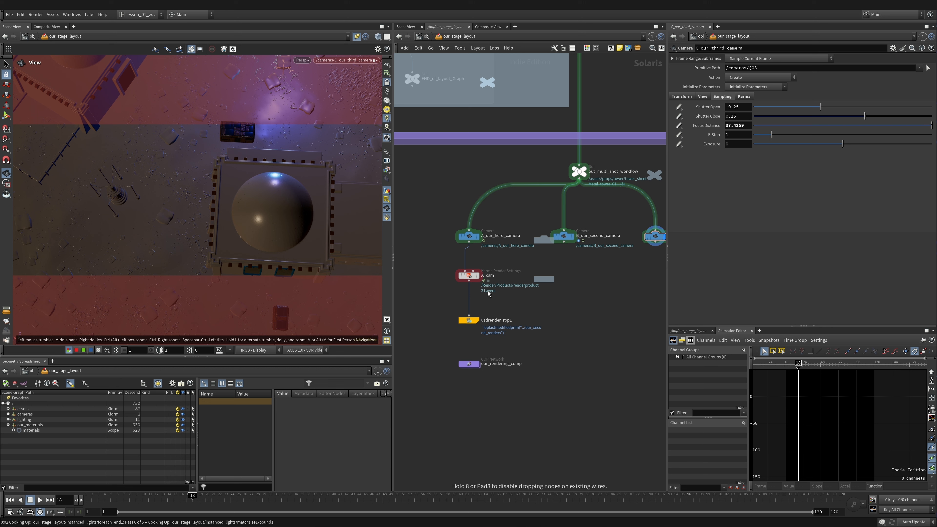
click(537, 309)
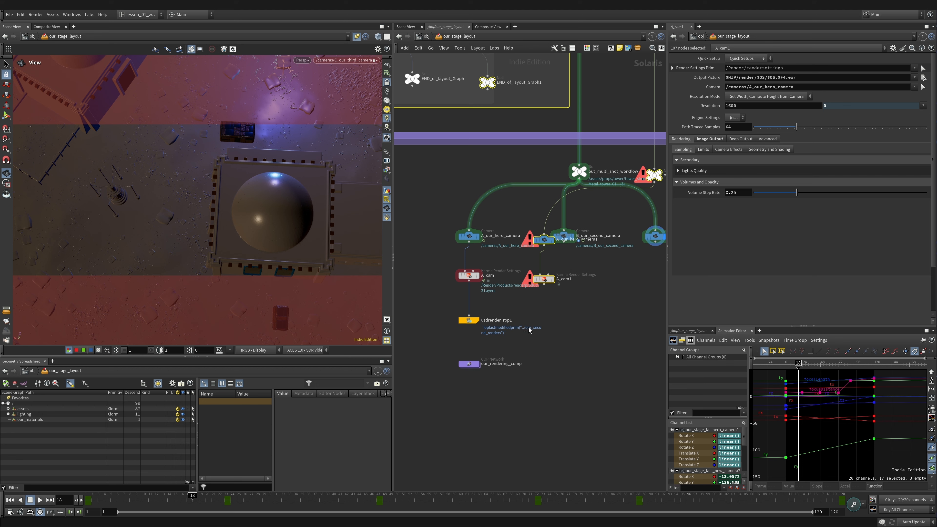
key(ctrl+z)
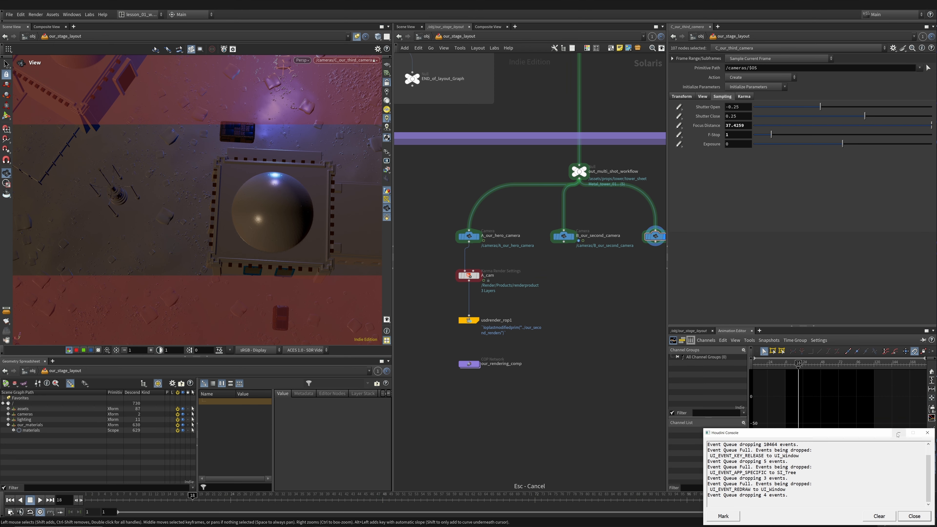
click(899, 433)
scroll(531, 369, down, 8)
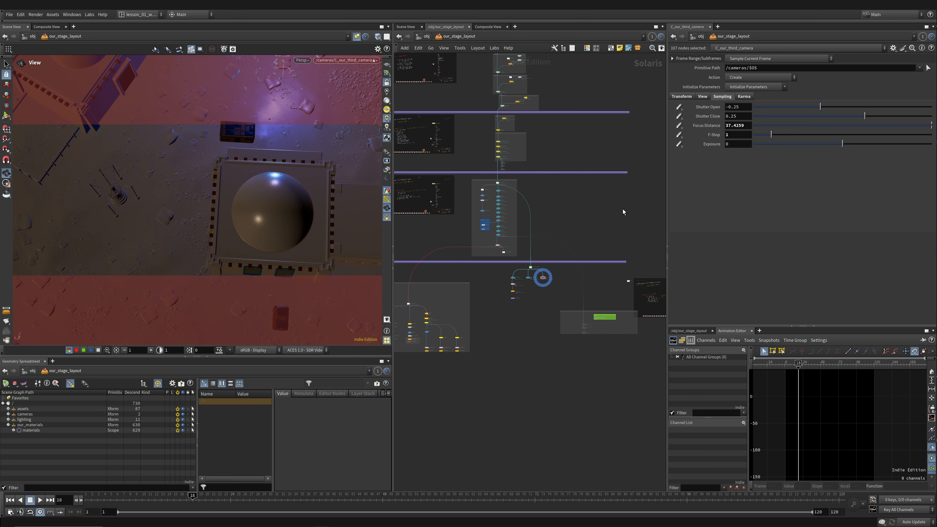
scroll(522, 294, up, 5)
scroll(521, 291, up, 3)
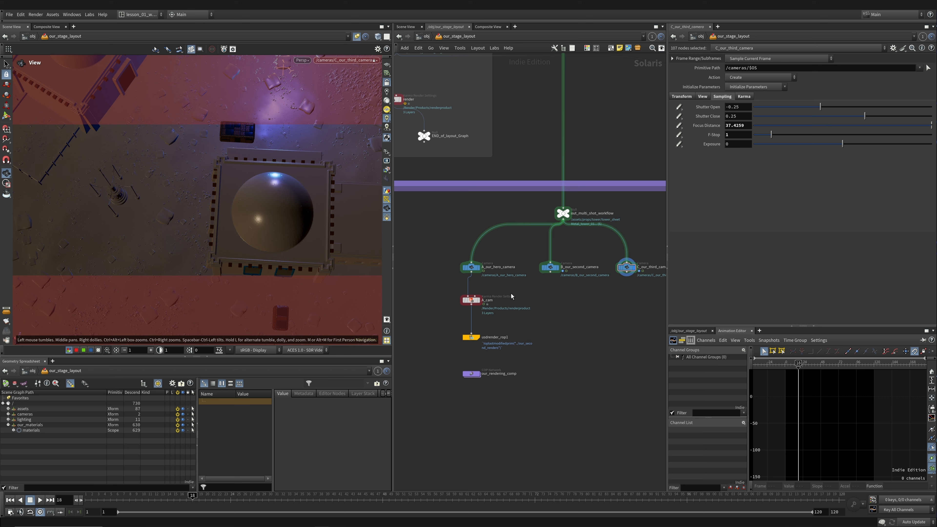
- Try to copy A_cam with usdrender_rop1, and again with its upstream nodes, undoing both attempts
ctrl+alt+drag(475, 300, 536, 304)
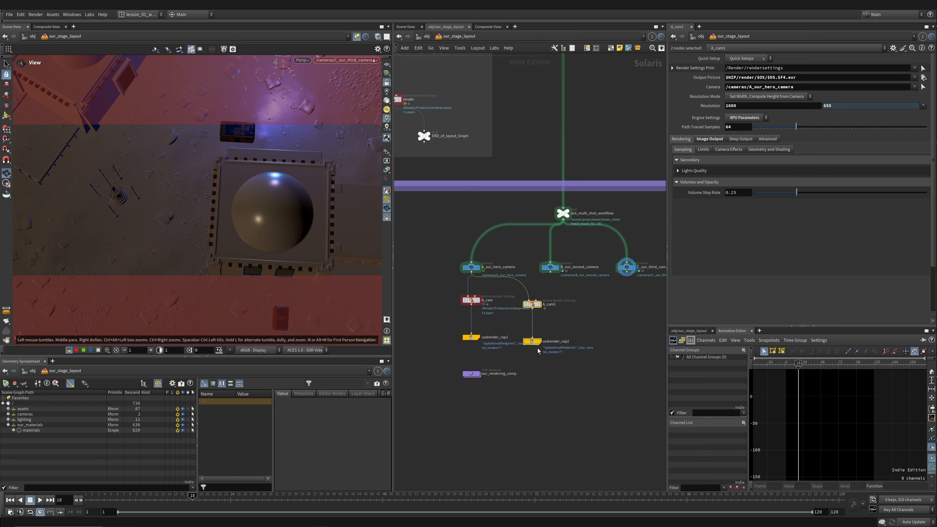
key(ctrl+z)
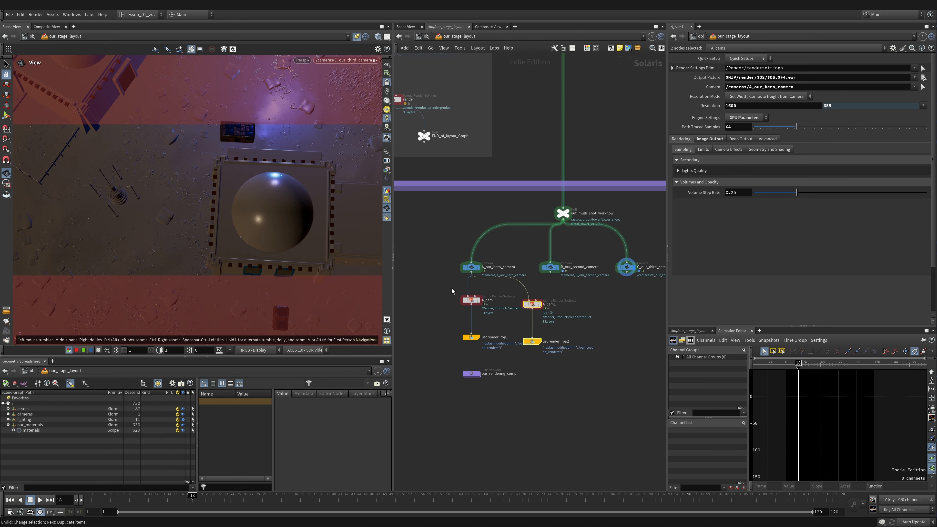
key(ctrl+z)
drag(453, 288, 507, 347)
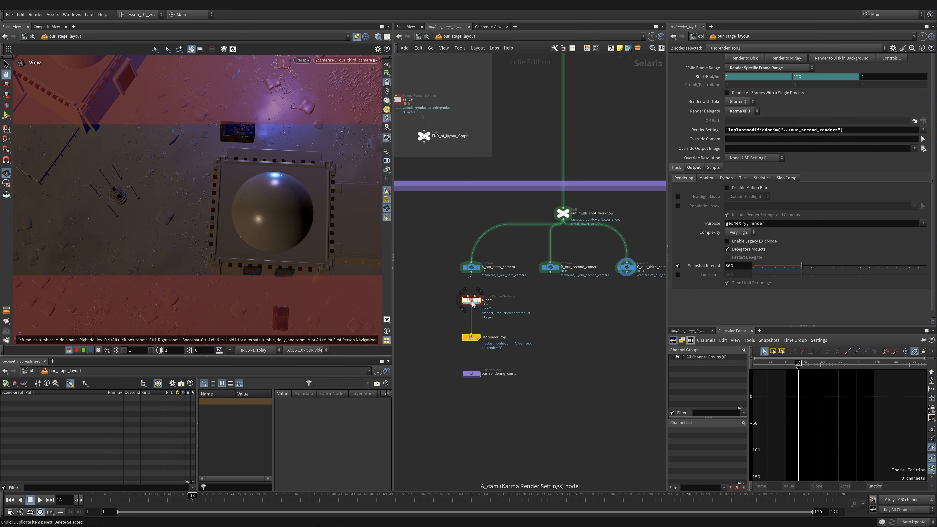
ctrl+shift+drag(472, 301, 537, 329)
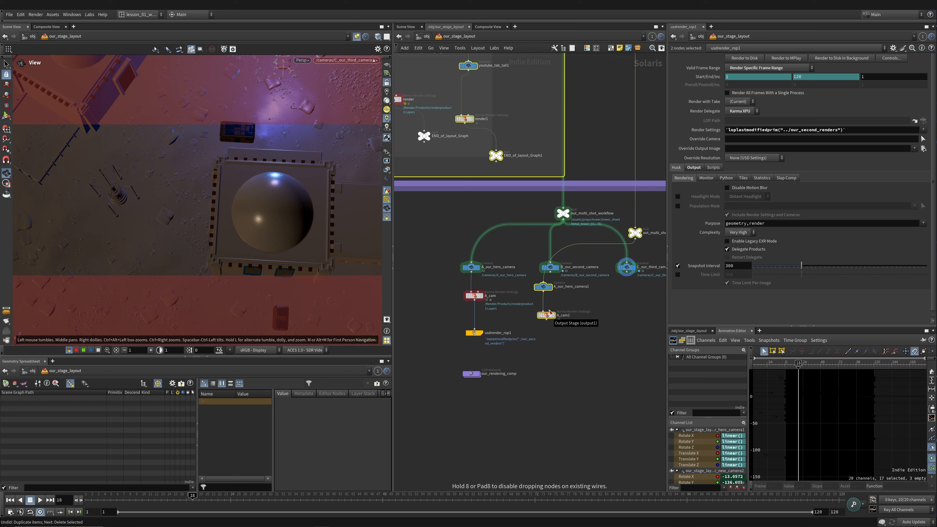
key(ctrl+z)
key(ctrl+z)
- Create a reference copy of A_cam and place it beneath B_our_second_camera
drag(474, 296, 473, 308)
right_click(467, 306)
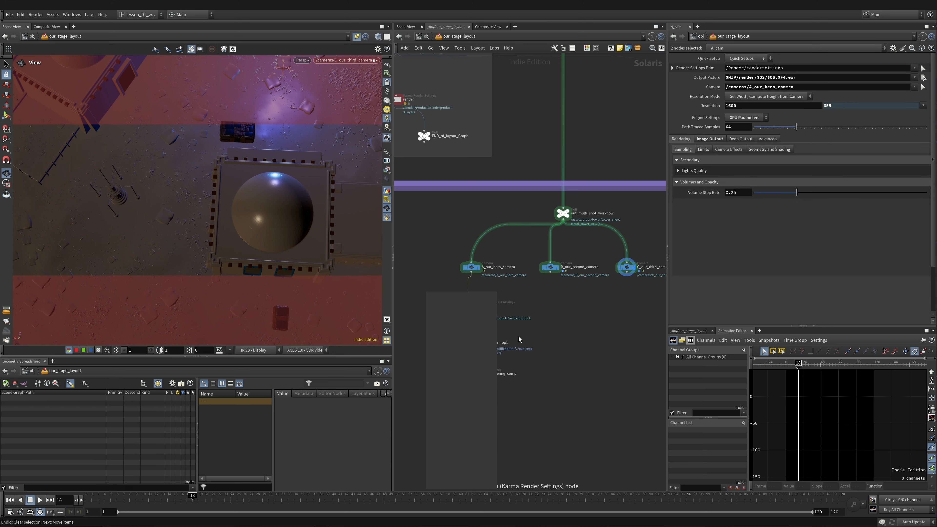
click(445, 289)
click(432, 279)
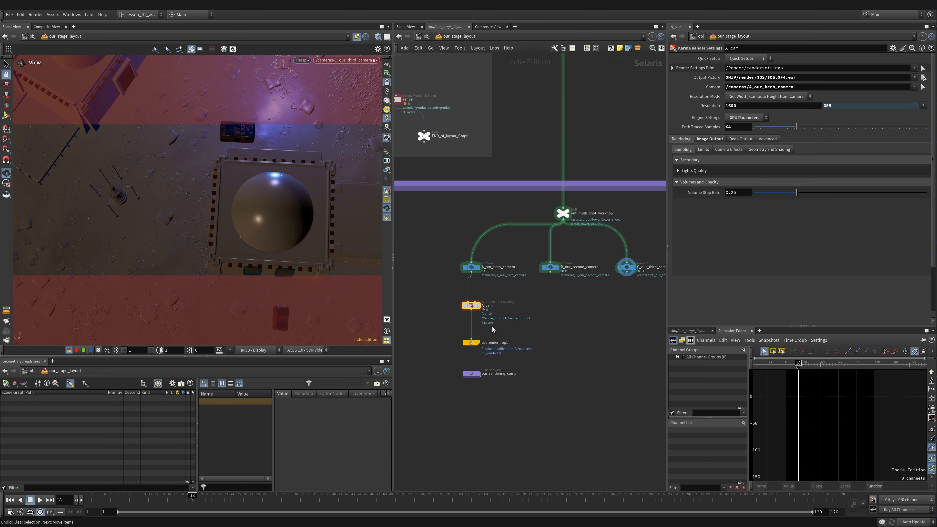
right_click(472, 306)
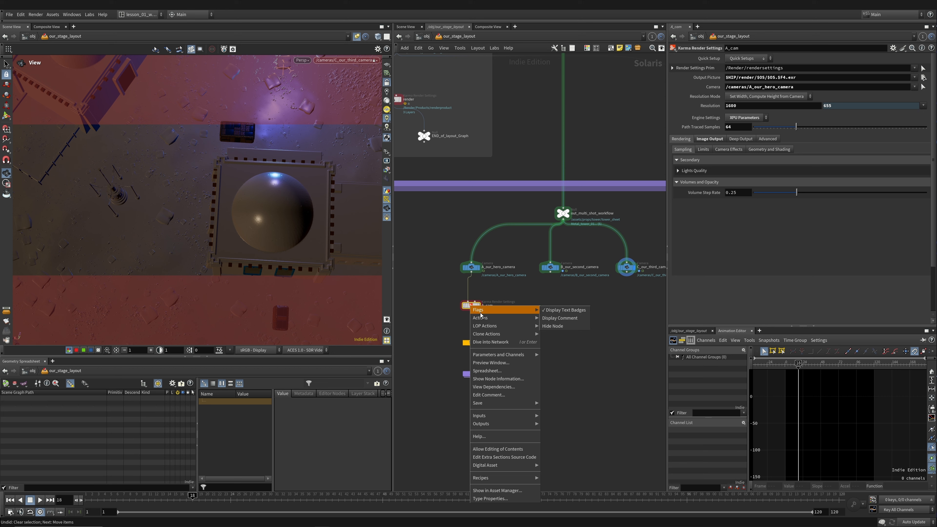
mouse_move(517, 318)
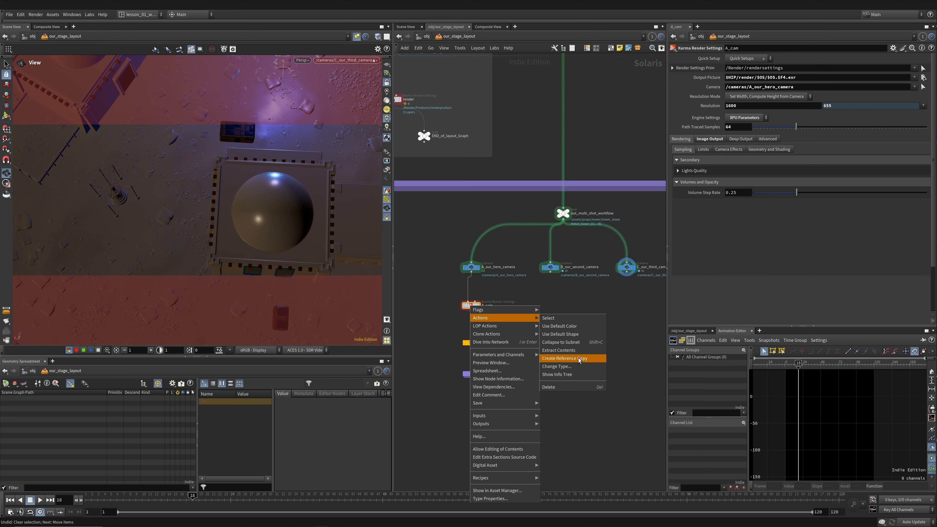
click(578, 358)
scroll(548, 315, up, 2)
drag(487, 325, 602, 349)
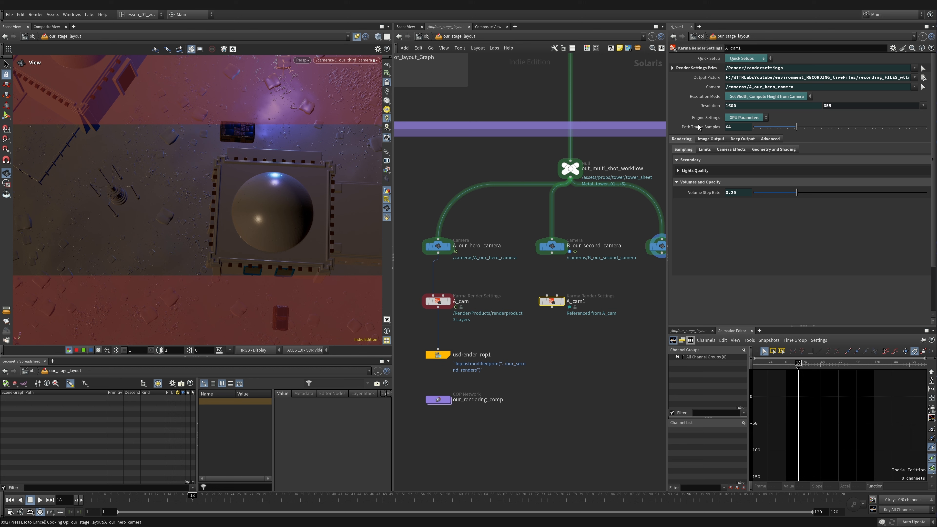
- Color the original A_cam node green in the network
drag(500, 275, 424, 338)
key(c)
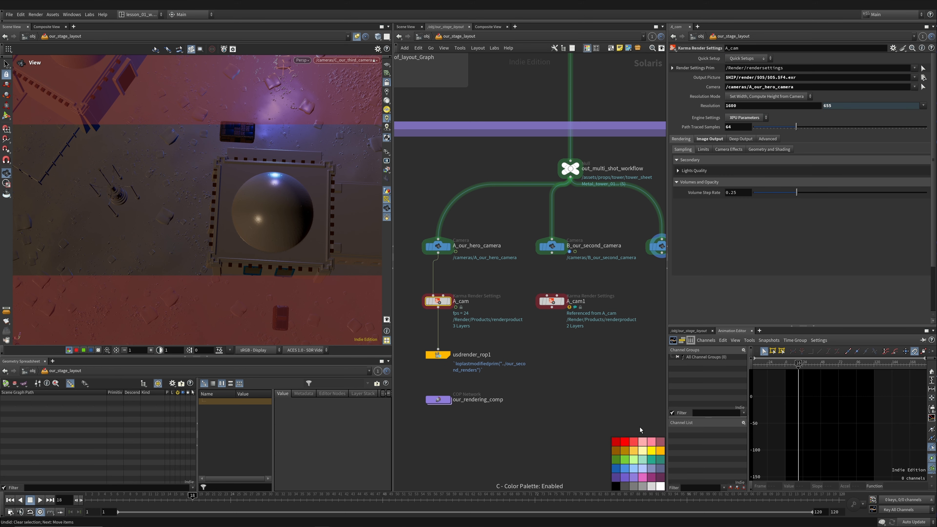
click(652, 460)
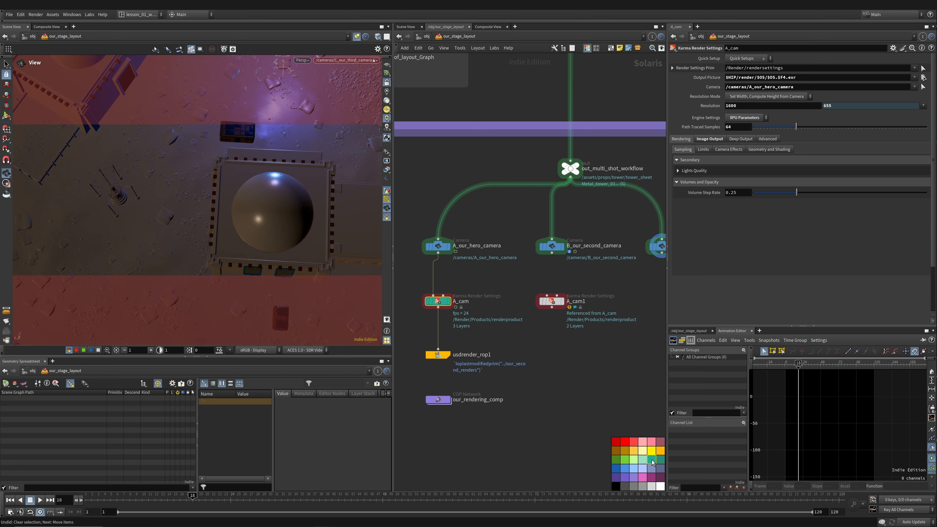
- Connect B_our_second_camera to the referenced render settings A_cam1 and rename that node B_Cam
click(550, 299)
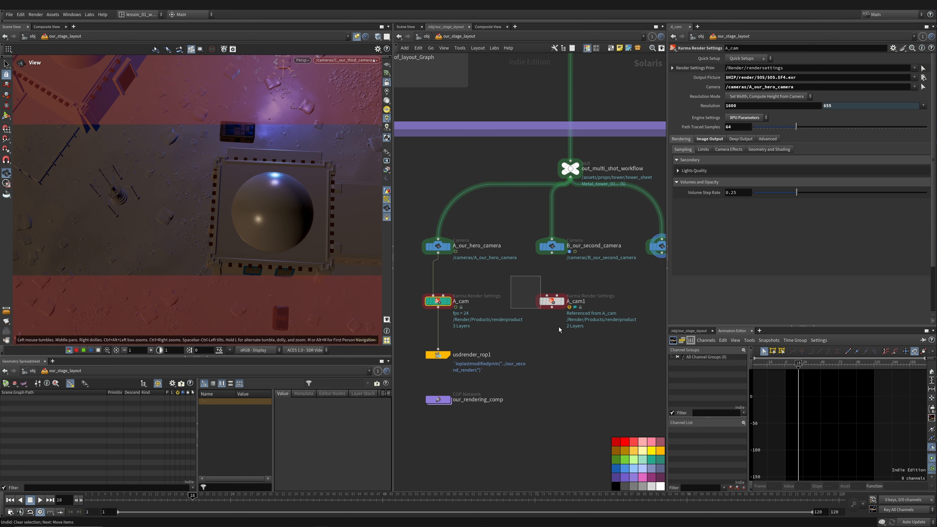
scroll(699, 250, down, 3)
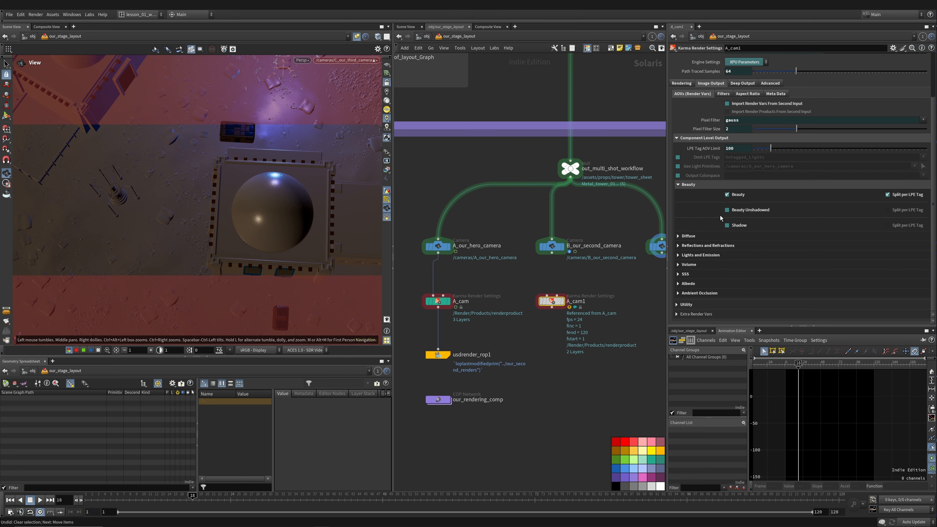
scroll(715, 234, up, 3)
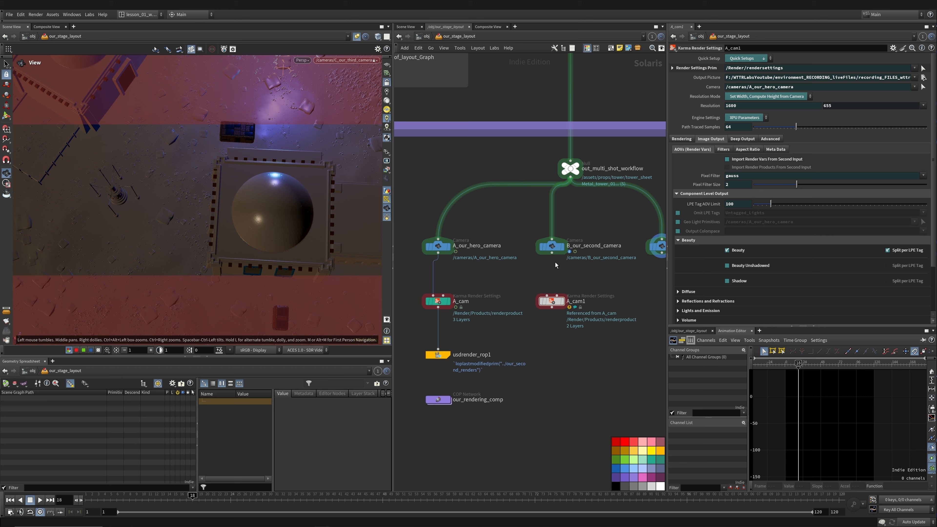
drag(552, 253, 553, 298)
double_click(577, 302)
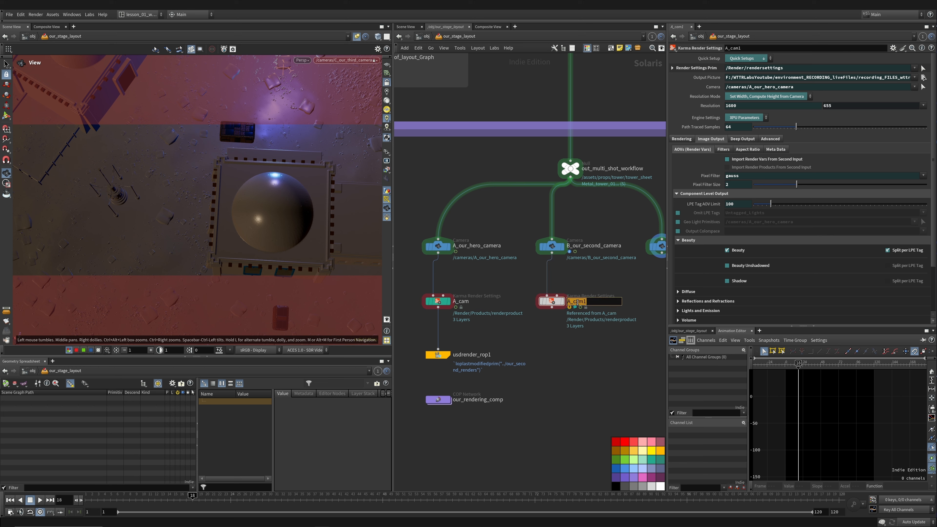
text(B_Cam)
key(Return)
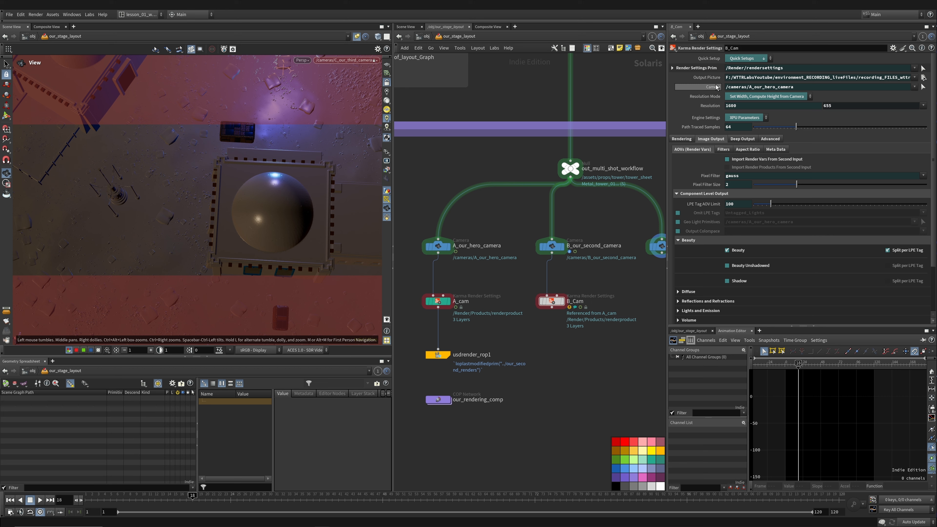
- Delete the channel reference on B_Cam's Camera parameter and set it to /cameras/B_our_second_camera
right_click(719, 88)
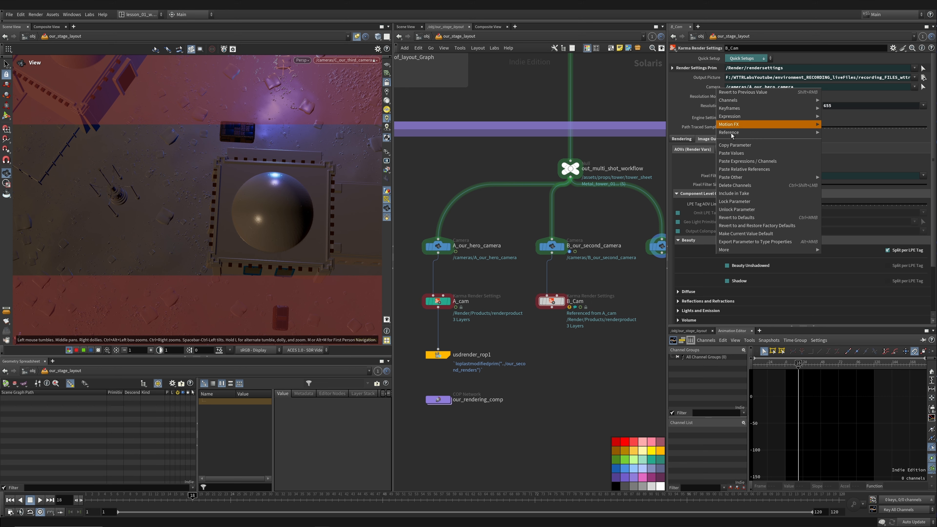
click(735, 185)
double_click(767, 88)
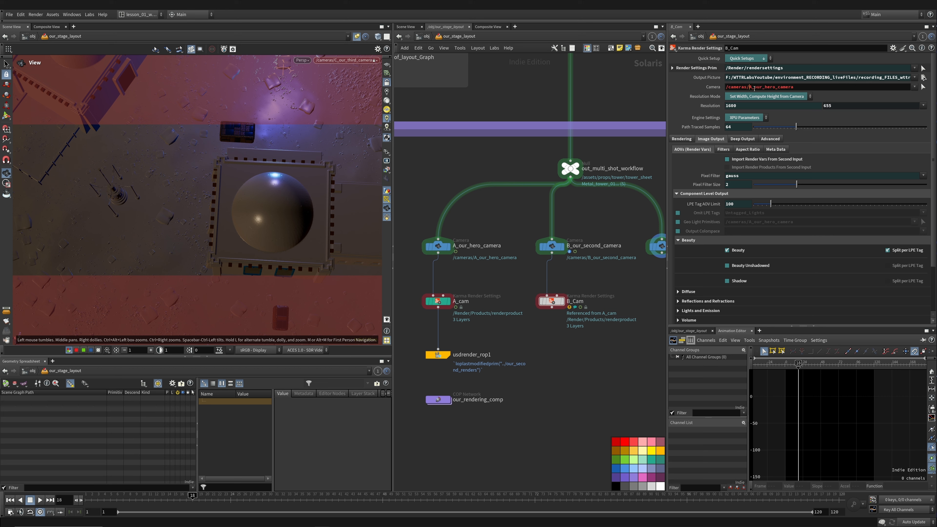
text(B_our_second_camera)
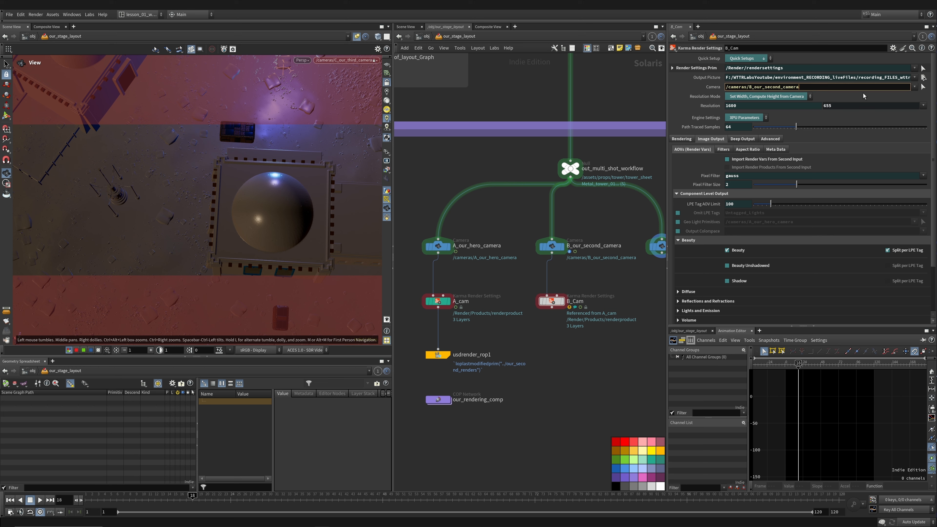
key(Return)
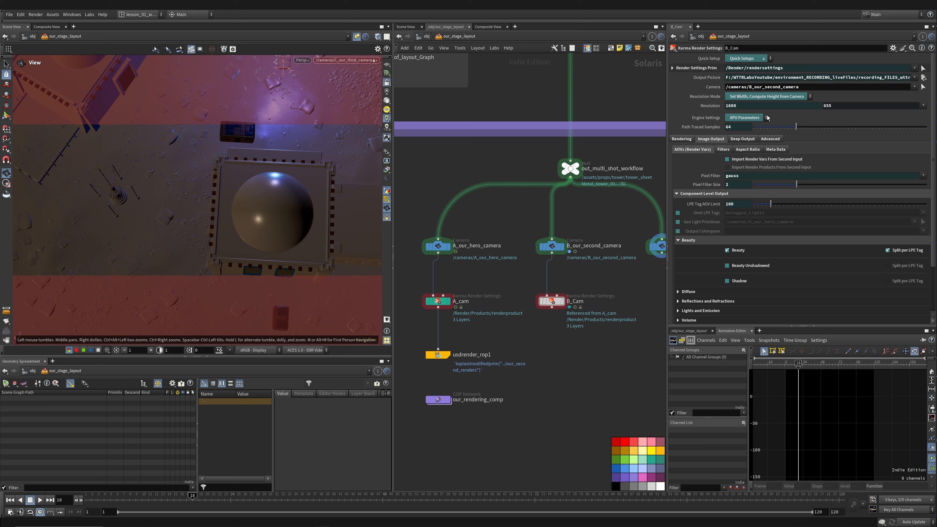
- Test the reference link by setting A_cam's resolution width to 1400, inspecting B_Cam, and restoring the width to 1600
drag(402, 281, 488, 336)
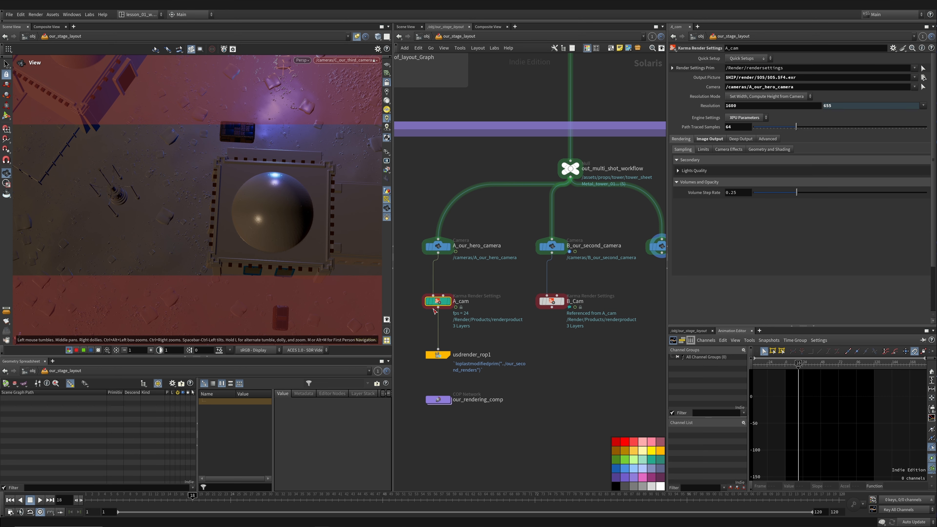
double_click(748, 107)
text(1400)
key(Return)
click(551, 301)
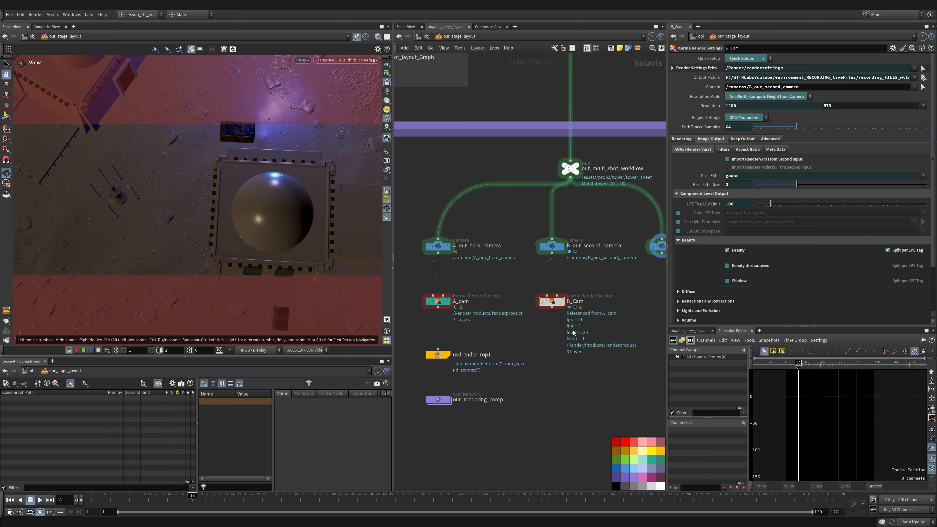
click(440, 304)
drag(759, 106, 388, 96)
text(1600)
key(Return)
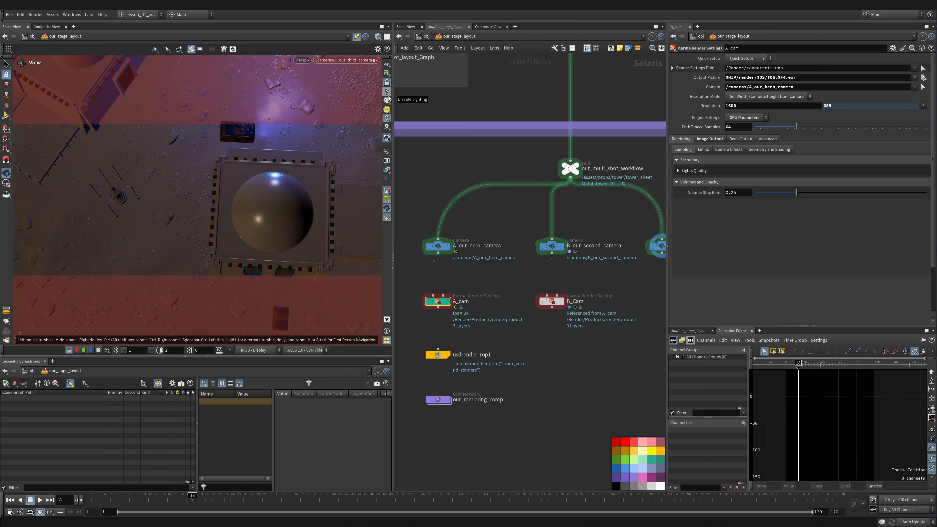
- Copy the B_Cam render settings and place the duplicate beneath C_our_third_camera
drag(507, 280, 564, 338)
middle_drag(614, 303, 557, 282)
scroll(556, 283, down, 2)
drag(492, 276, 588, 318)
key(ctrl+c)
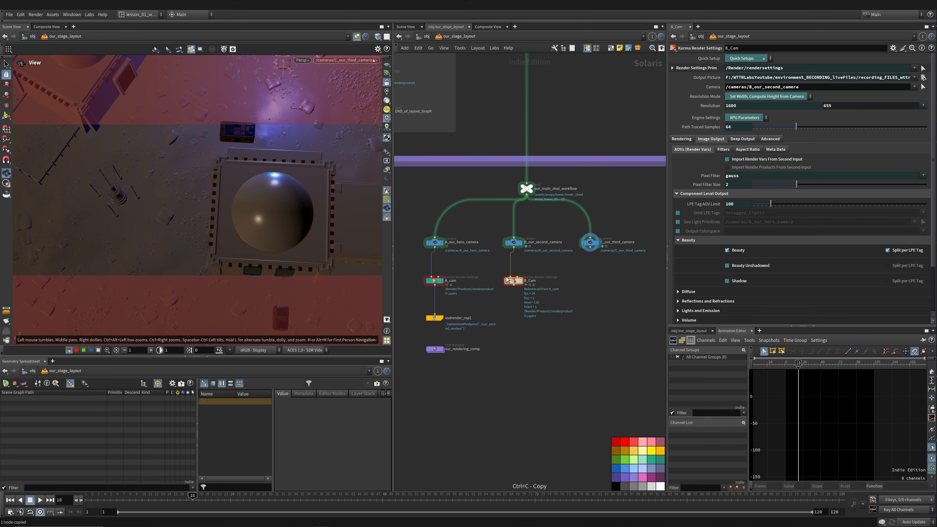
drag(493, 266, 549, 313)
key(ctrl+v)
scroll(571, 296, up, 3)
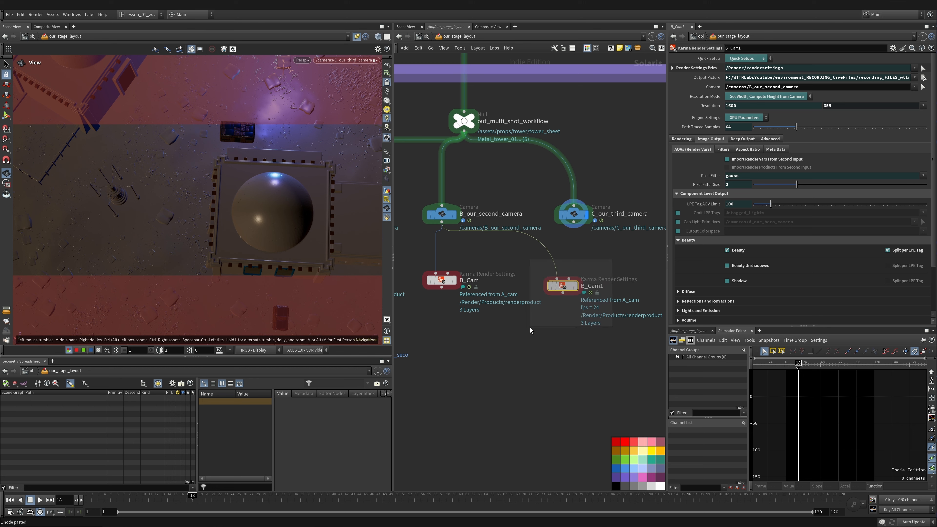
drag(574, 292, 594, 286)
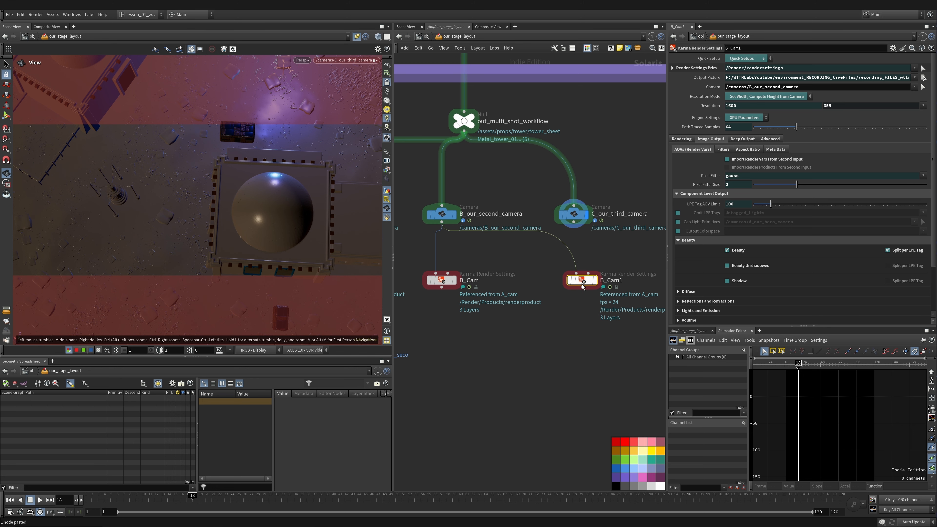
- Rename the duplicated render settings node B_Cam1 to C_Cam and connect it beneath C_our_third_camera
double_click(617, 281)
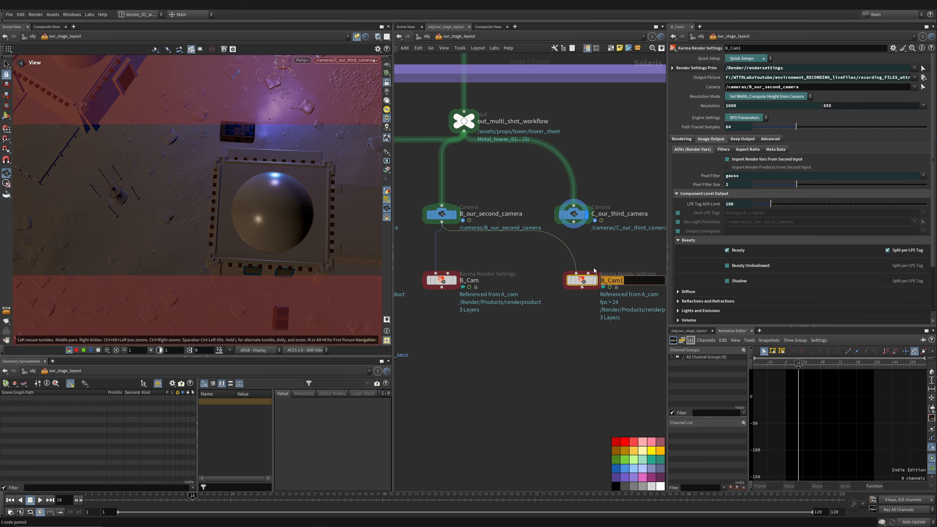
scroll(527, 307, down, 2)
middle_drag(527, 307, 646, 307)
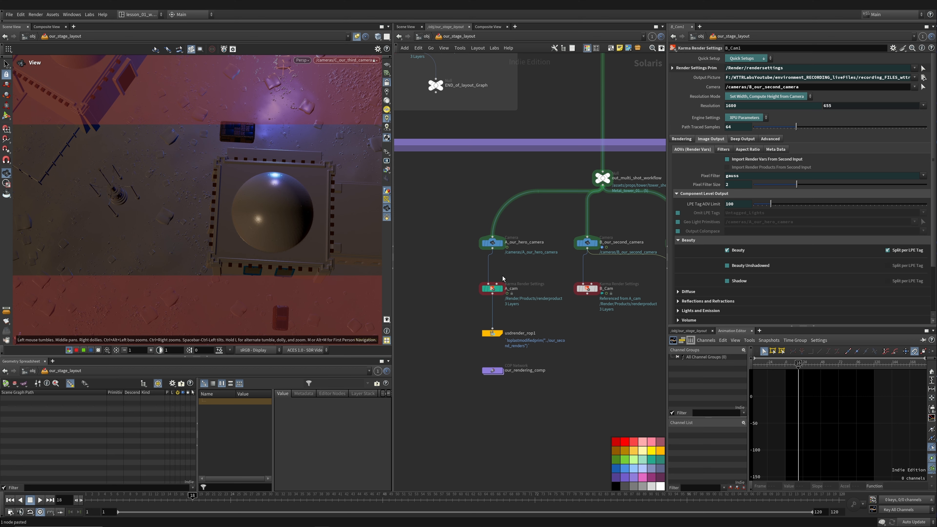
scroll(491, 273, up, 2)
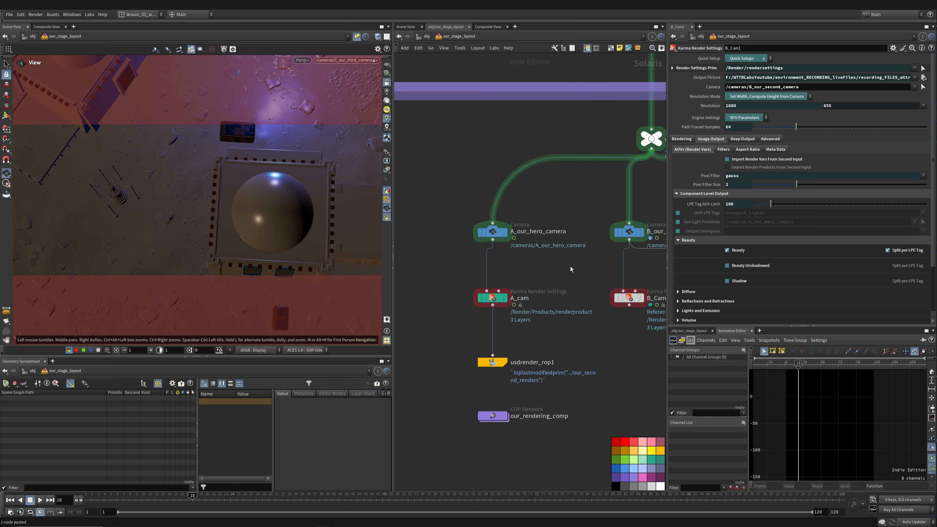
scroll(559, 325, down, 1)
middle_drag(559, 325, 348, 304)
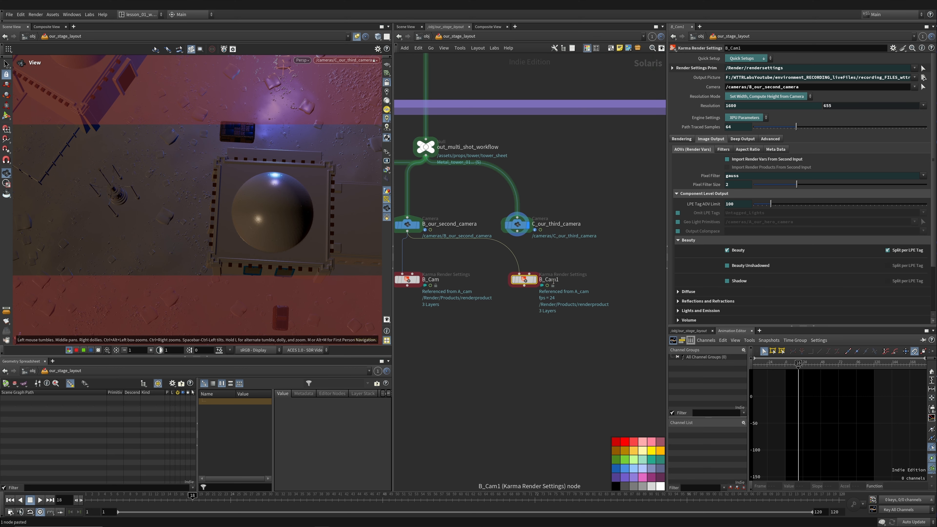
click(554, 281)
text(C)
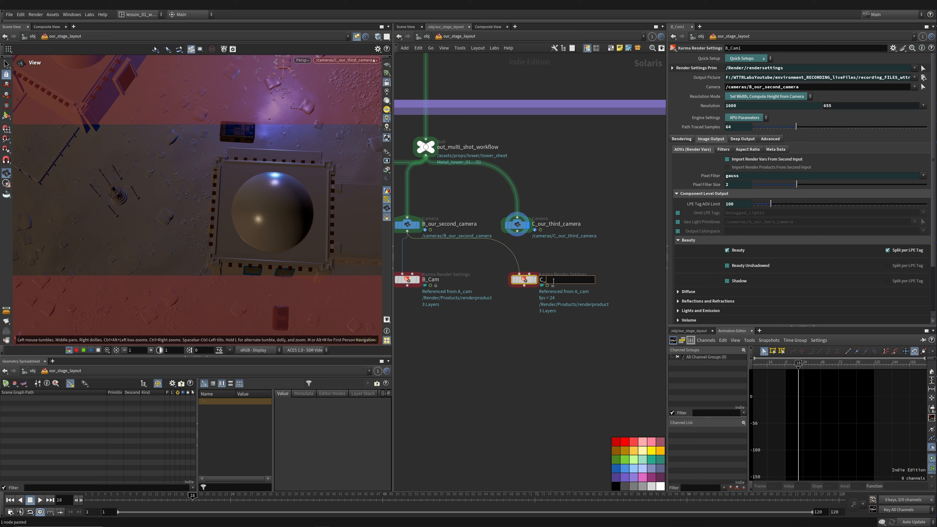
key(Return)
drag(524, 280, 519, 283)
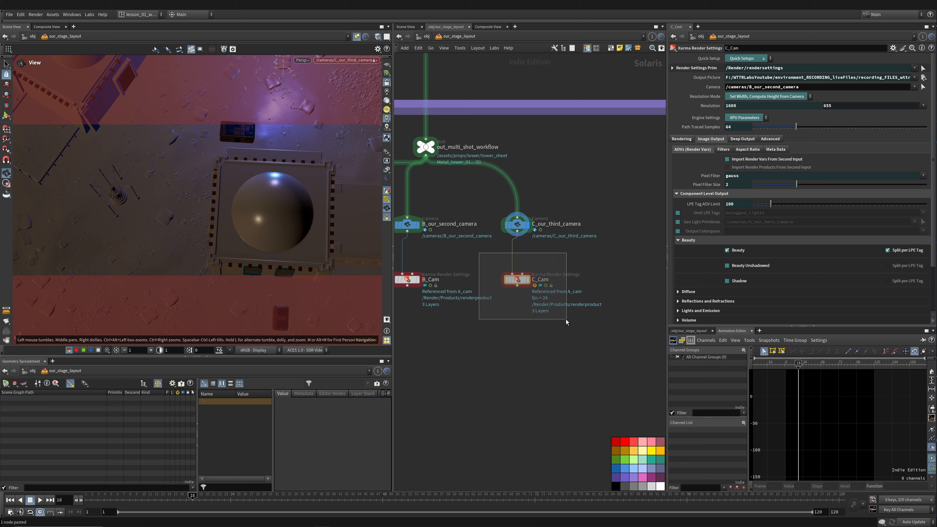
- Check C_Cam's node warning and set its Camera parameter to /cameras/C_our_third_camera
middle_click(520, 284)
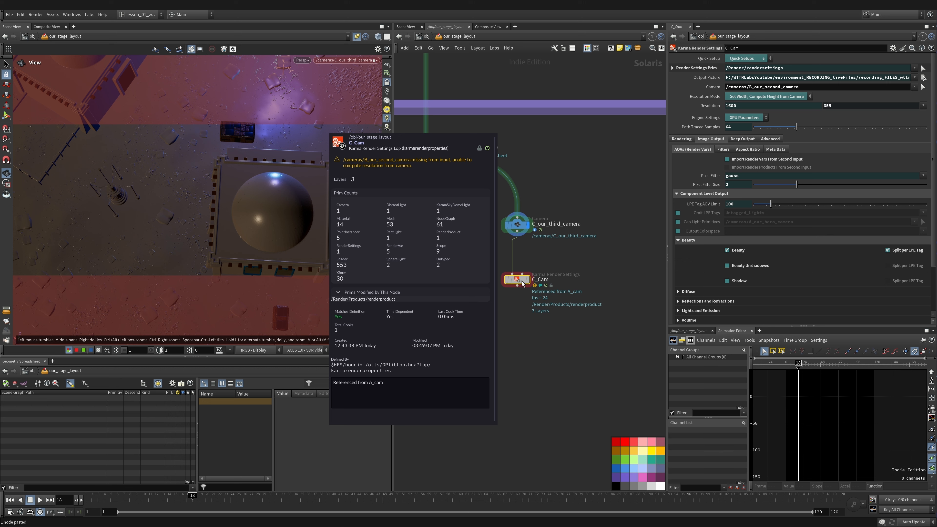
middle_drag(357, 216, 427, 239)
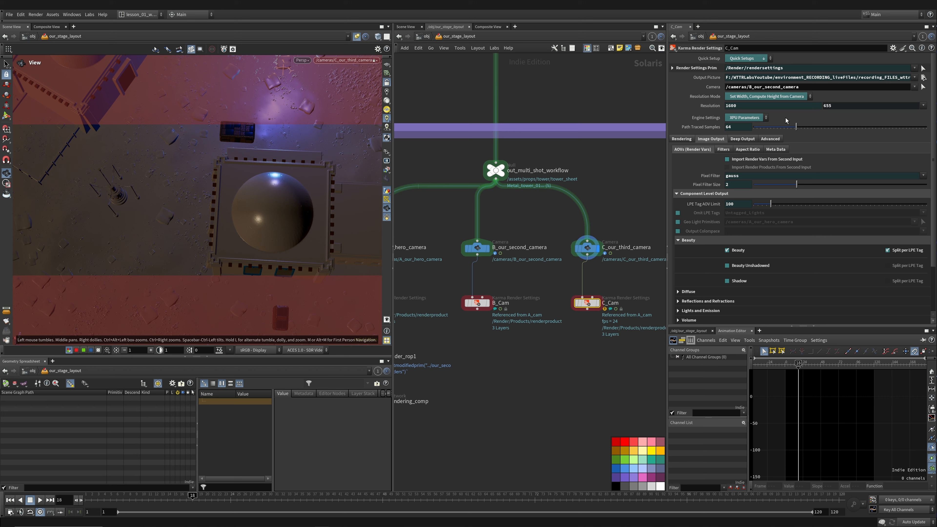
click(753, 87)
key(ctrl+Delete)
key(BackSpace)
text(C)
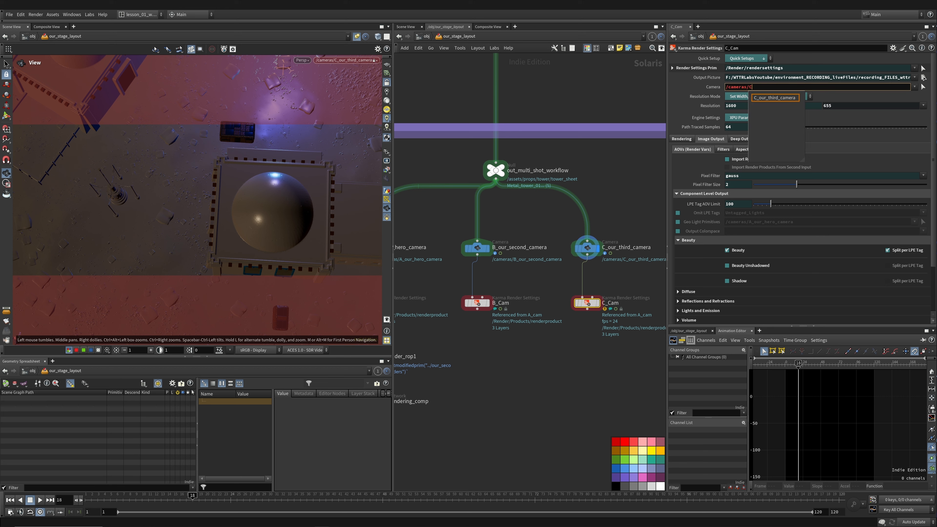
key(Return)
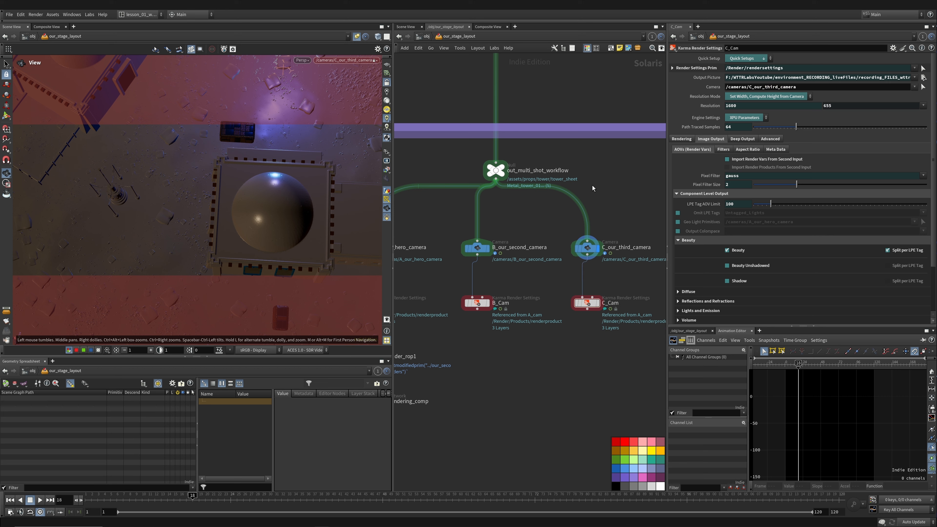
- Display C_Cam in the viewport and look through the Render Settings Camera
scroll(594, 308, down, 1)
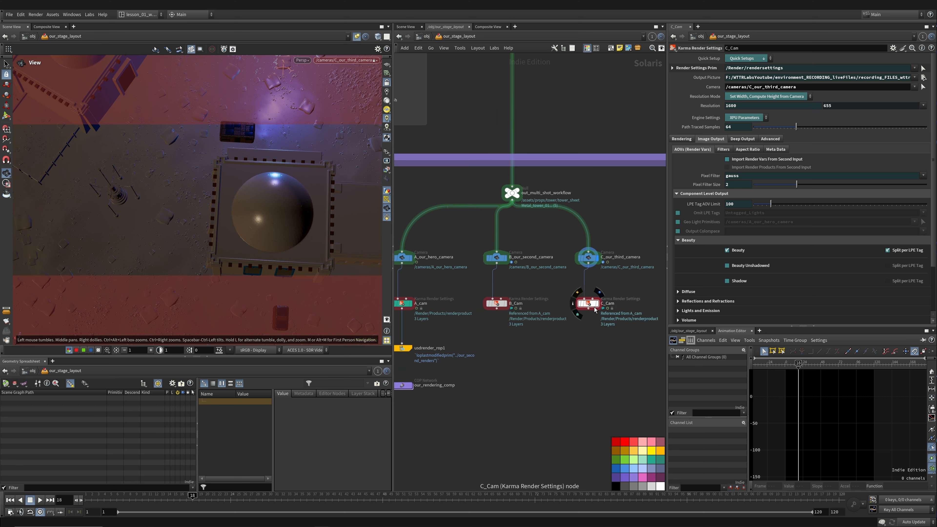
mouse_move(590, 307)
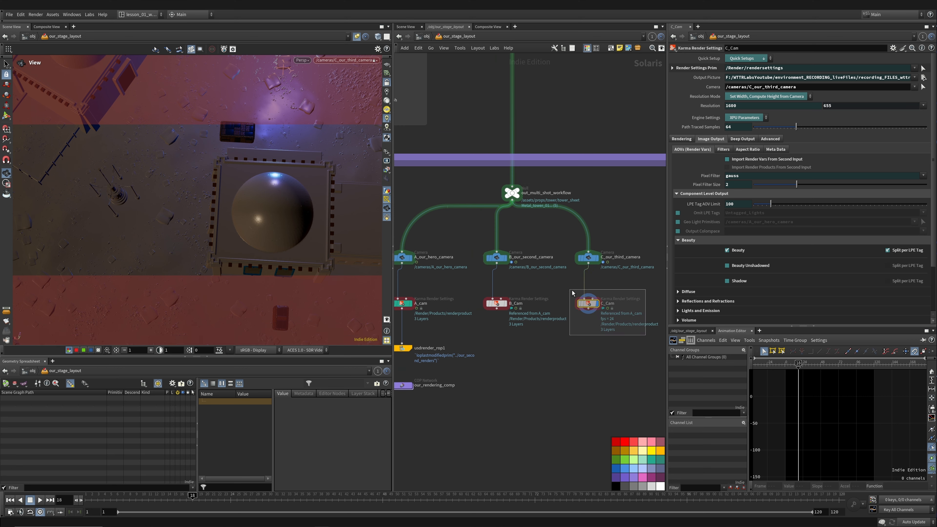
click(346, 60)
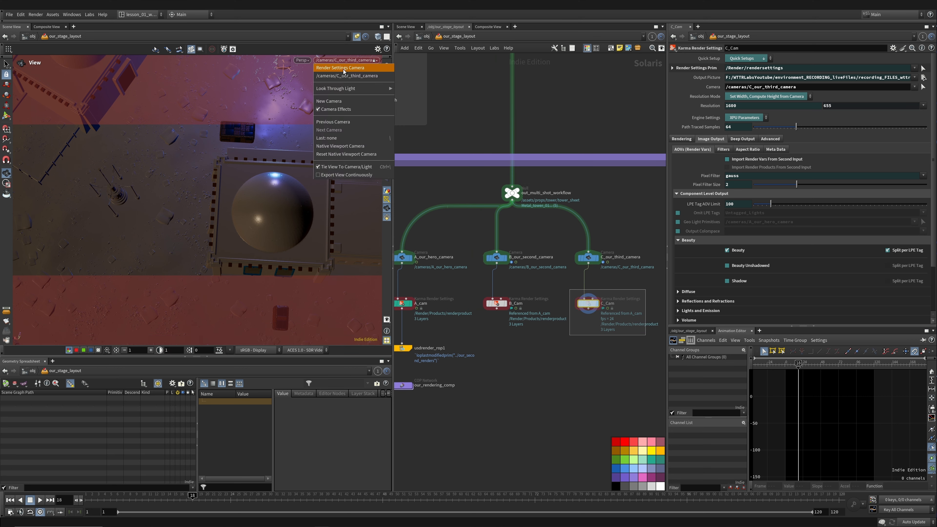
click(344, 70)
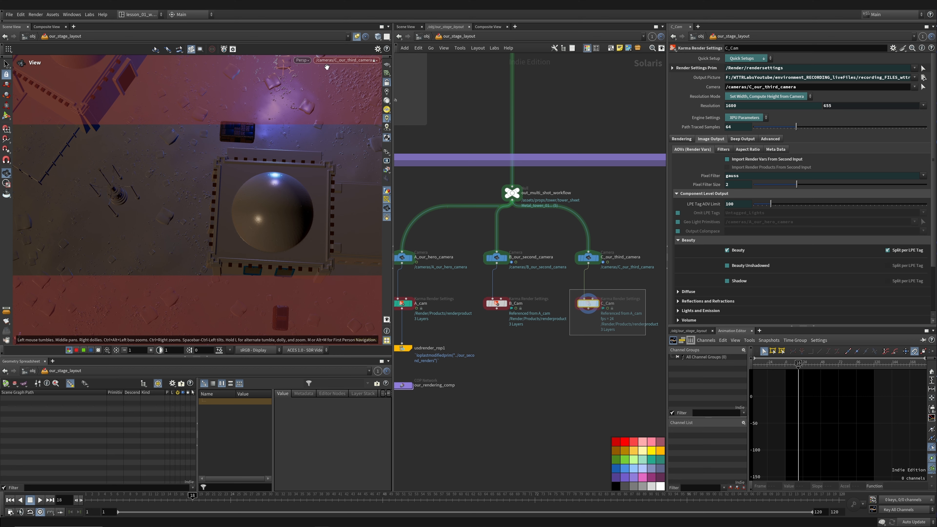
- Display B_Cam, A_cam and C_Cam in turn to check each shot's camera view, ending on B_Cam
shift+click(506, 303)
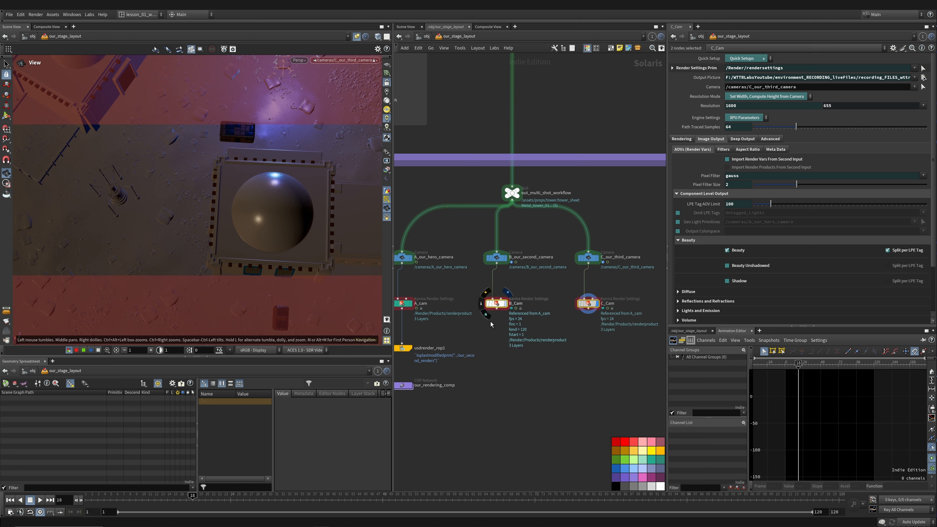
click(508, 293)
middle_drag(416, 312, 479, 292)
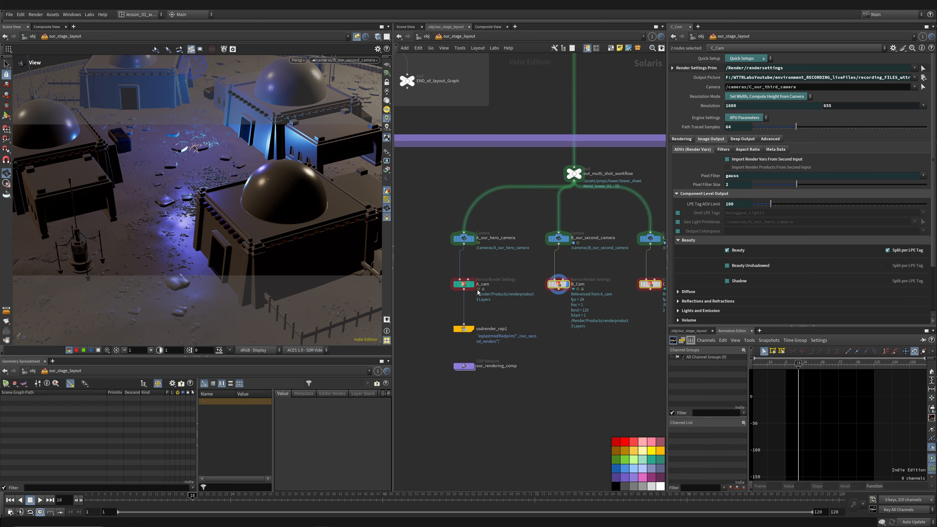
click(473, 284)
middle_drag(584, 327, 532, 308)
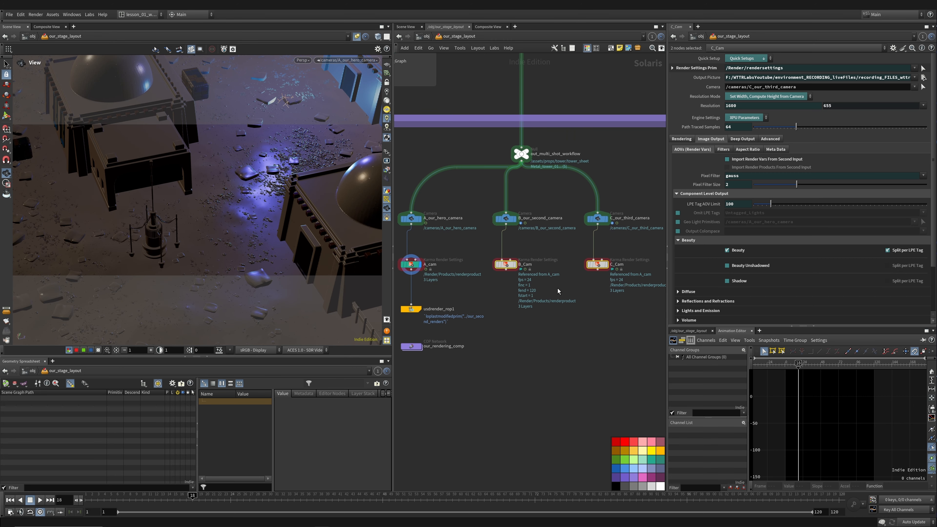
click(606, 264)
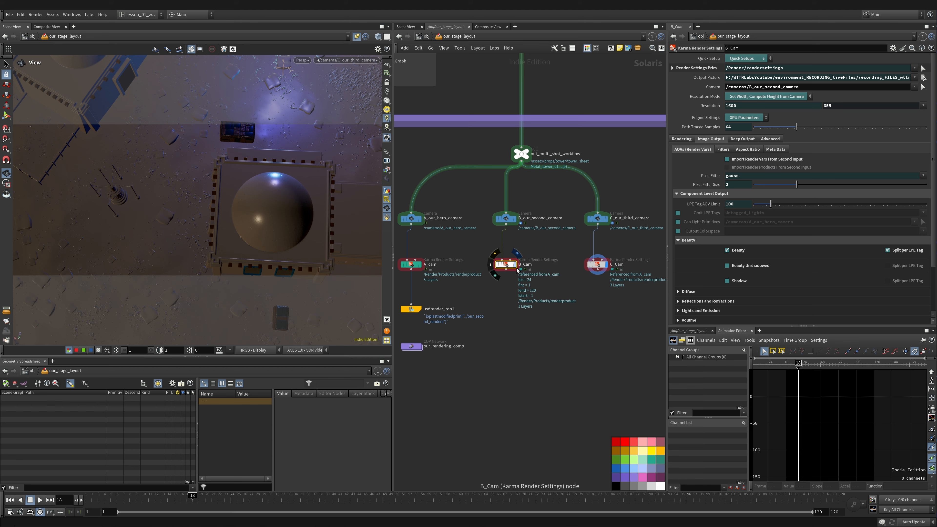
click(513, 265)
- Duplicate usdrender_rop1 twice, placing one copy beneath B_Cam and the other beneath C_Cam, and wire each to the render settings above
middle_drag(456, 317, 495, 308)
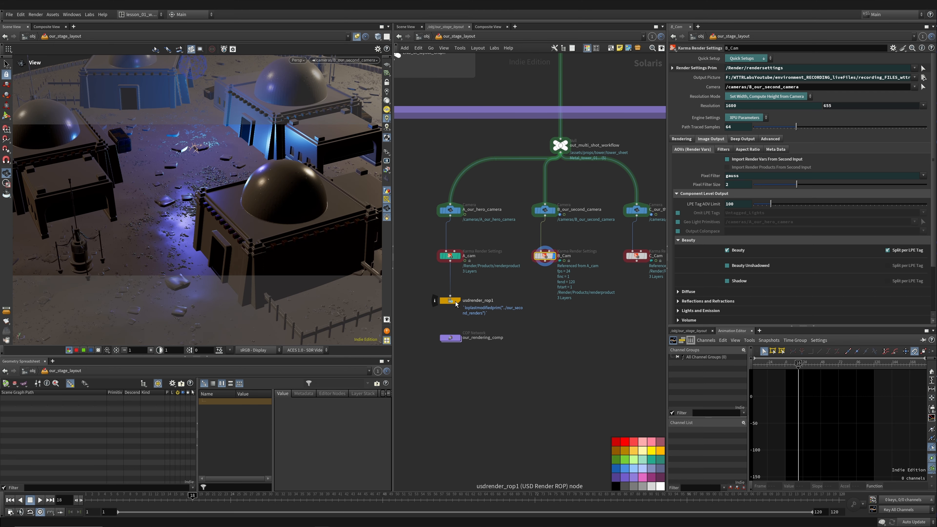
alt+drag(450, 301, 547, 301)
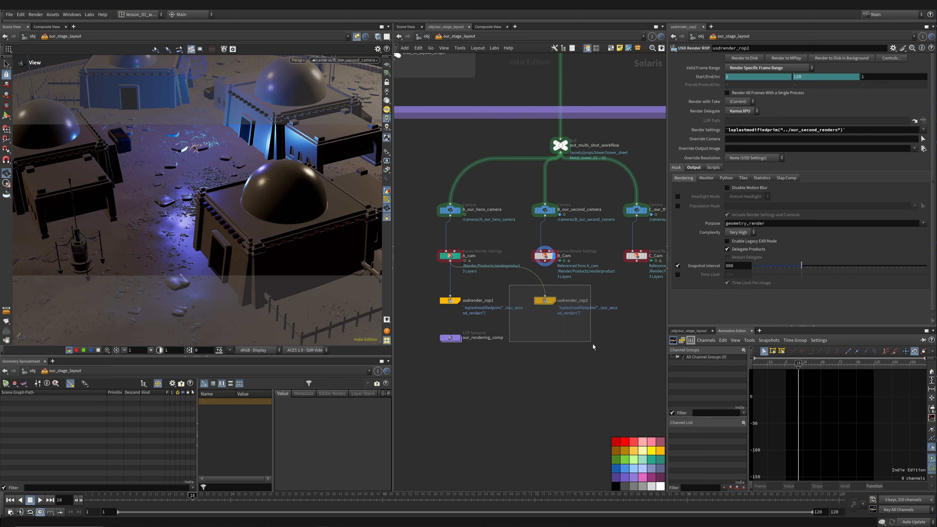
middle_drag(628, 311, 544, 322)
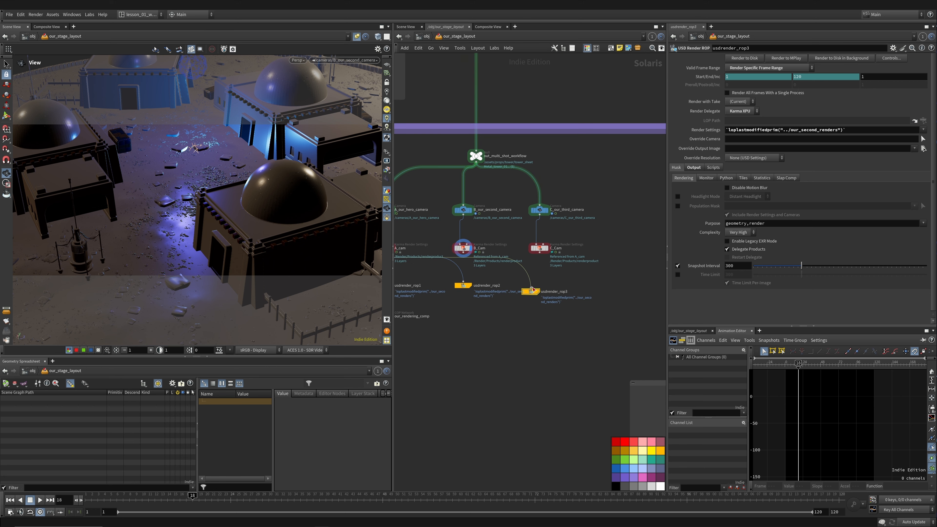
alt+drag(471, 287, 547, 288)
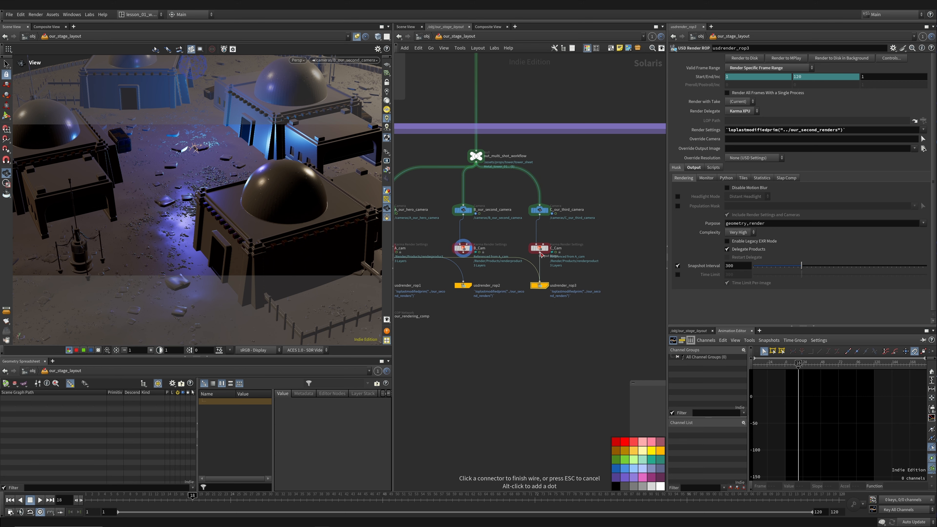
key(h)
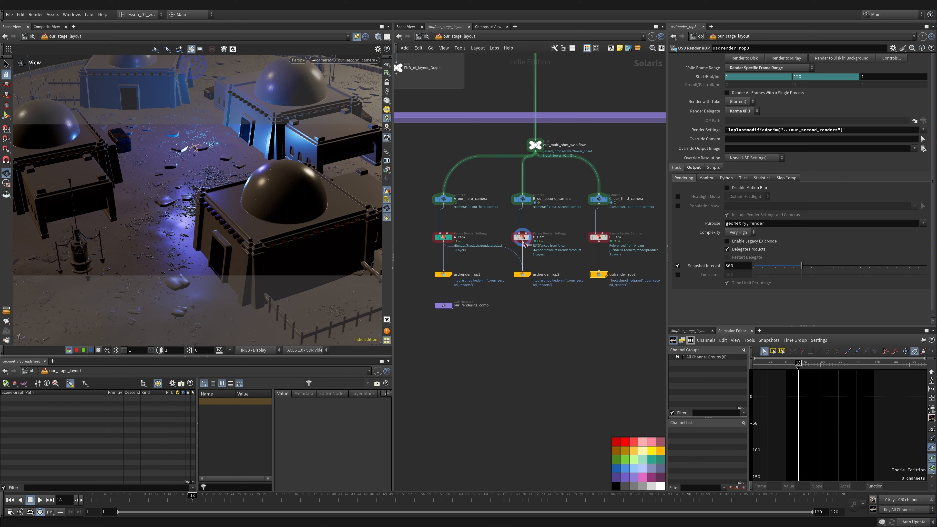
- Point the loplastmodifiedprim Render Settings expression at ../B_Cam on usdrender_rop2 and at ../C_Cam on usdrender_rop3
click(522, 275)
scroll(474, 268, up, 3)
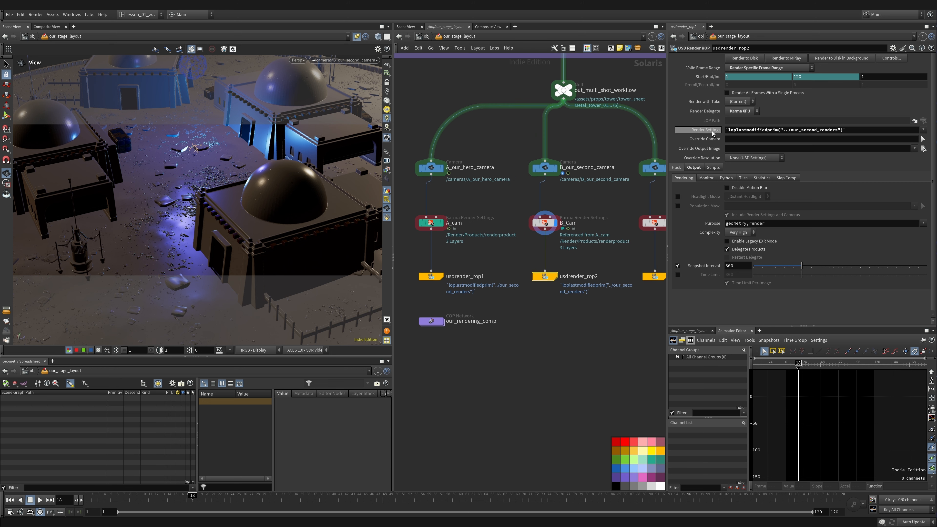
drag(546, 223, 794, 133)
middle_drag(614, 315, 552, 324)
drag(569, 315, 795, 133)
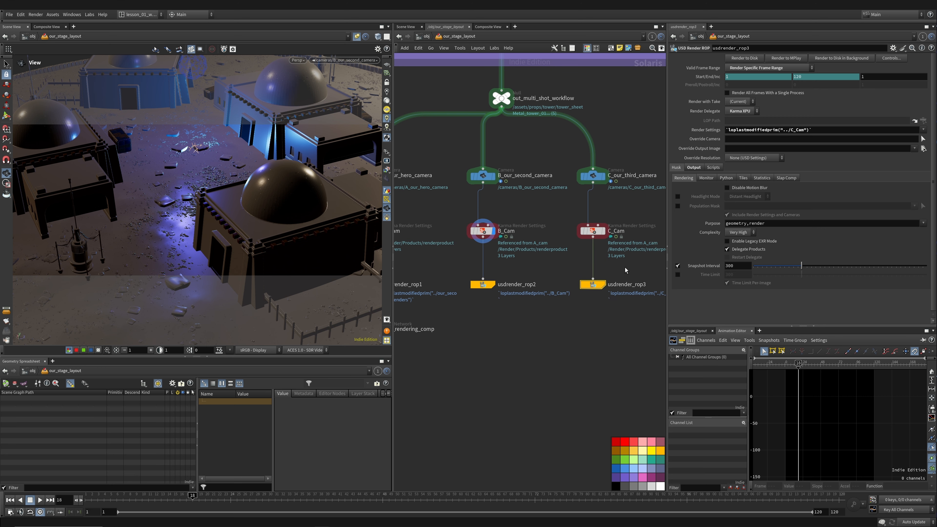
- Rename the three USD Render ROPs under cameras A, B and C to render_cam_a, render_cam_b and render_cam_c
middle_drag(567, 300, 505, 288)
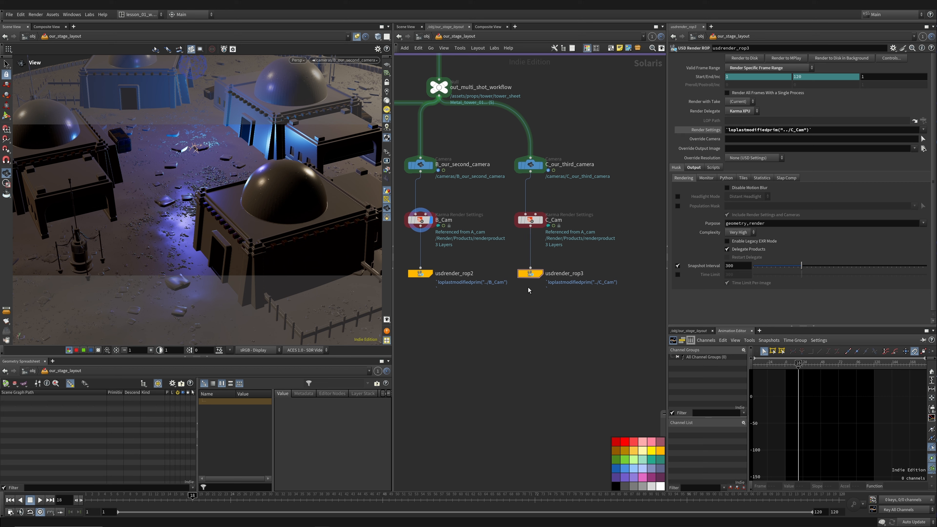
key(h)
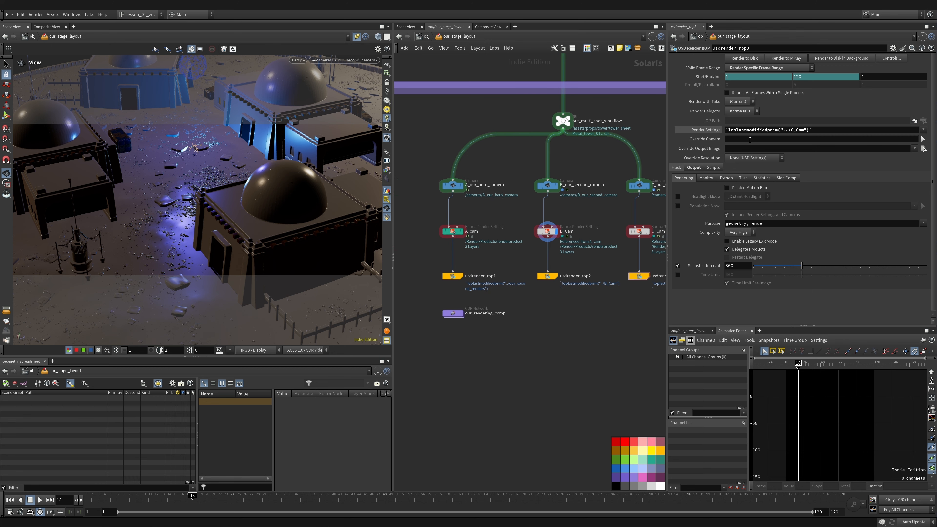
double_click(468, 276)
text(render_cam_a)
key(Return)
double_click(574, 276)
text(re)
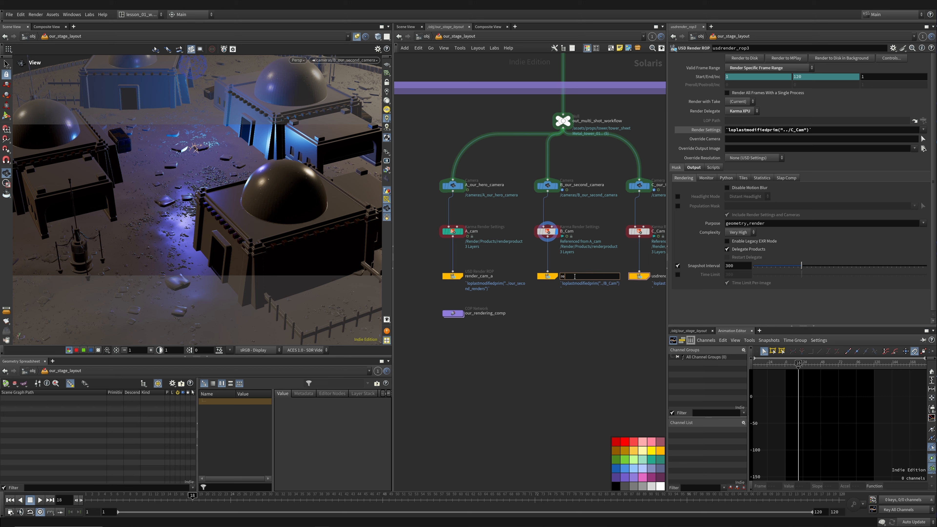
text(nder_cam_b)
key(Return)
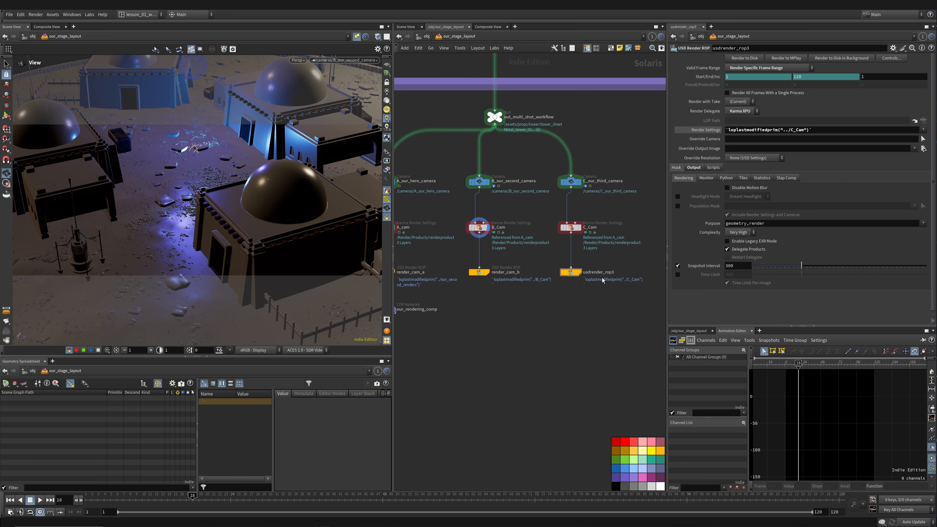
double_click(605, 273)
text(render_cam_)
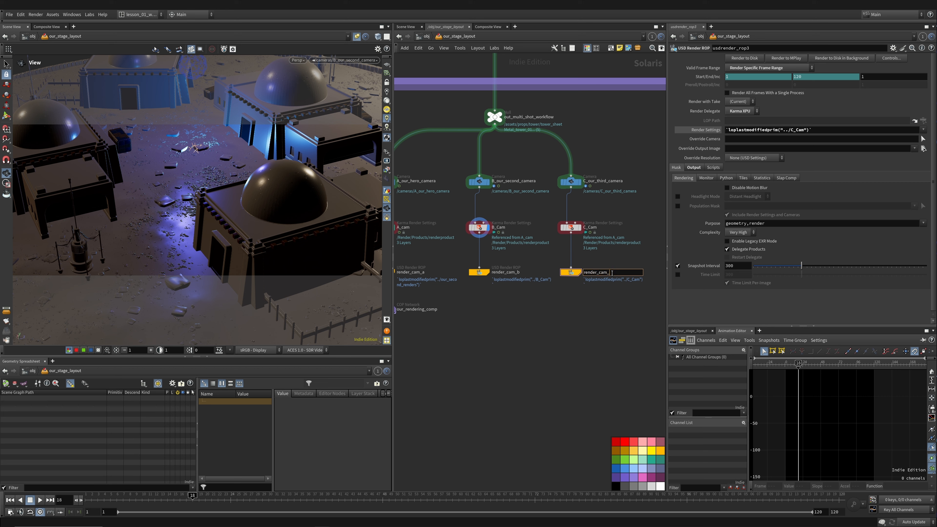
text(c)
key(Return)
- Move the our_rendering_comp network farther down to free space beneath the three render nodes
scroll(569, 343, down, 2)
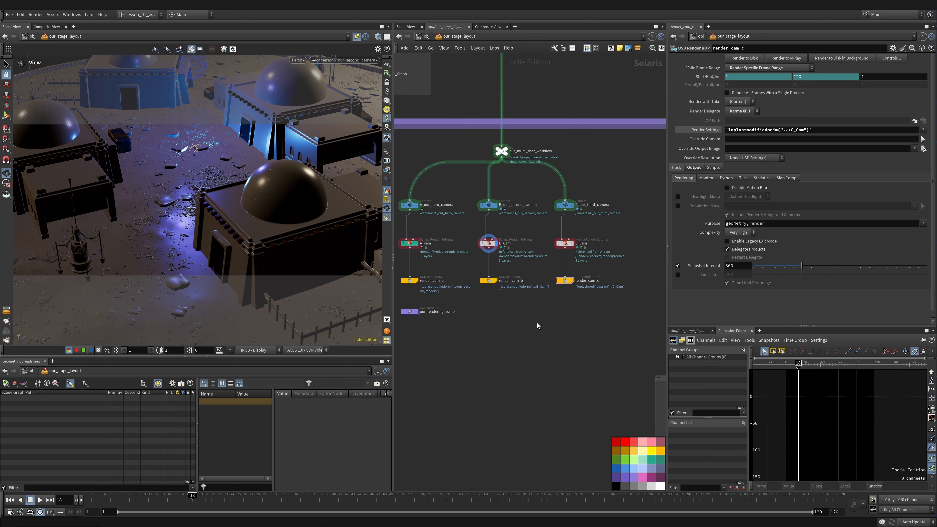
middle_drag(516, 351, 559, 347)
drag(428, 258, 635, 288)
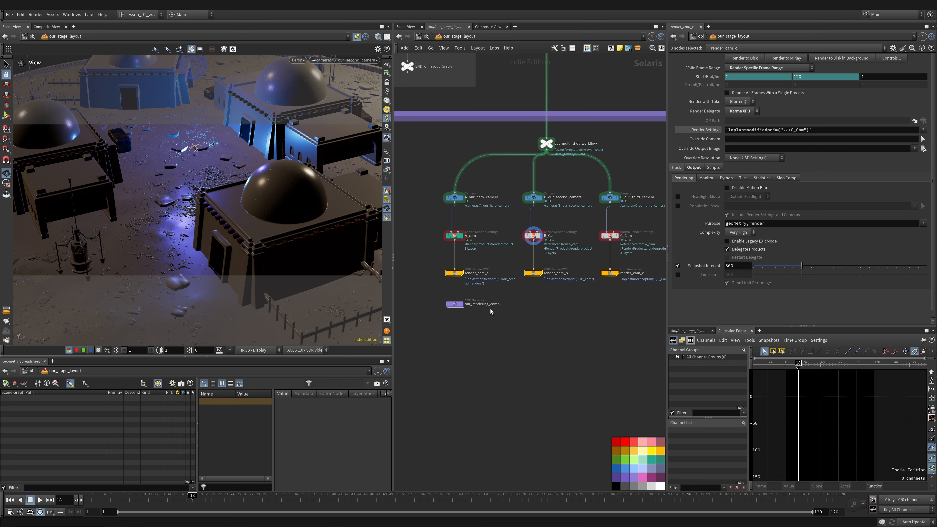
click(460, 305)
drag(461, 308, 461, 398)
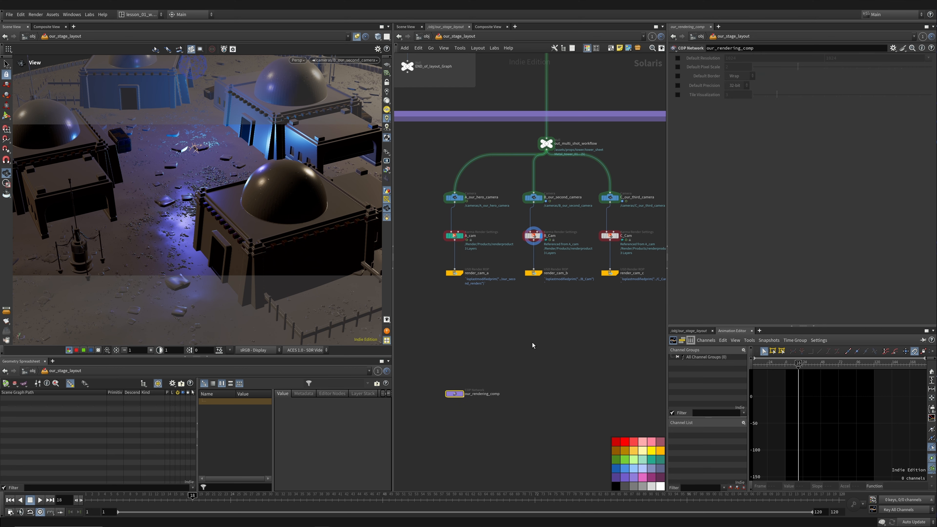
- Add a ROP Network in the free space beneath the render nodes and name it Batch_Render_All_
key(Tab)
key(Escape)
key(Tab)
text(copn)
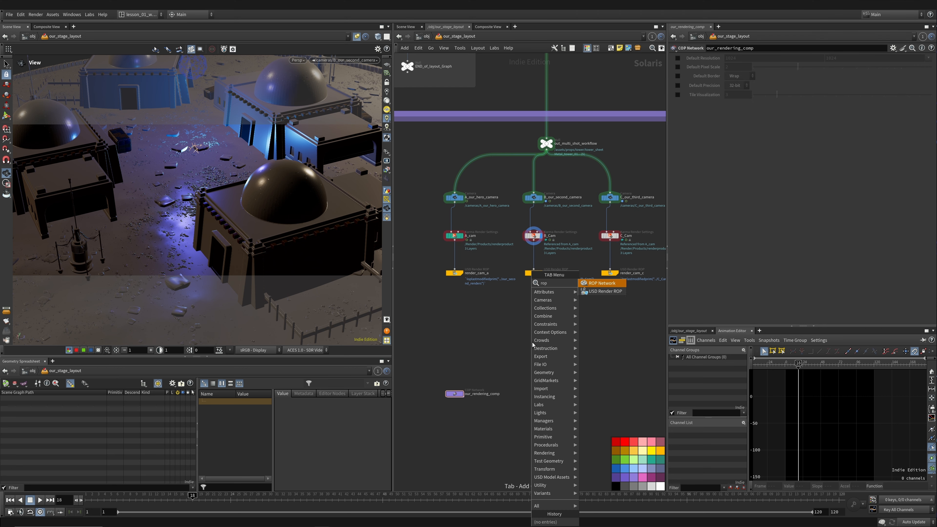
key(Return)
click(534, 343)
click(546, 340)
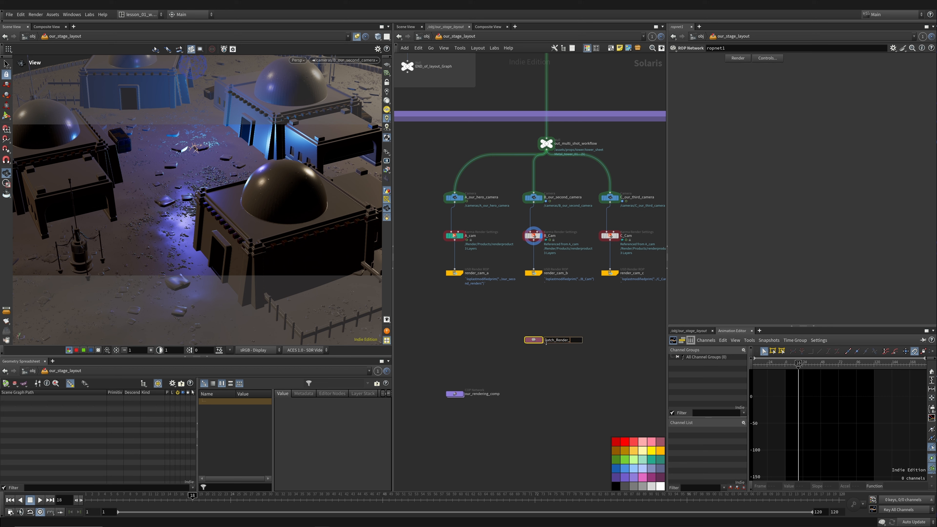
text(Batch_Render_All_)
key(Return)
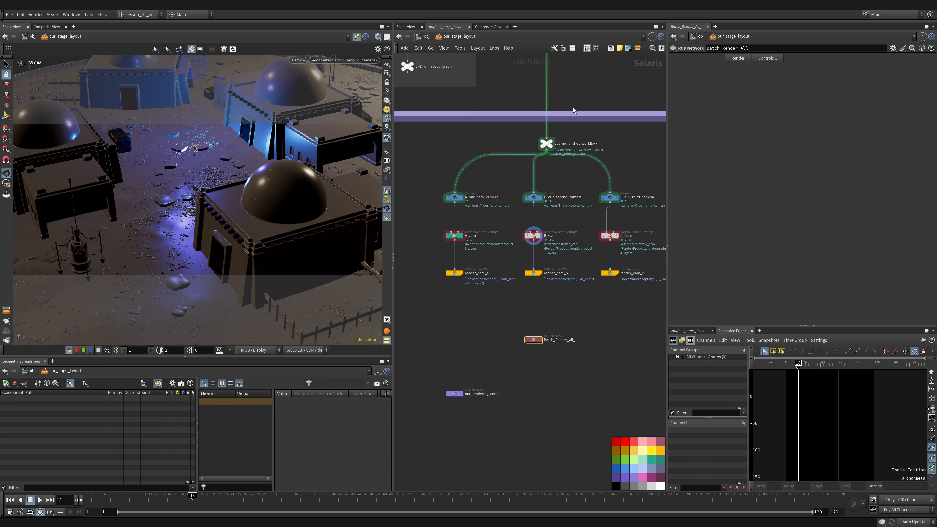
- Create a network box enclosing the three render_cam nodes and move Batch_Render_All_ into it beneath render_cam_b
click(611, 49)
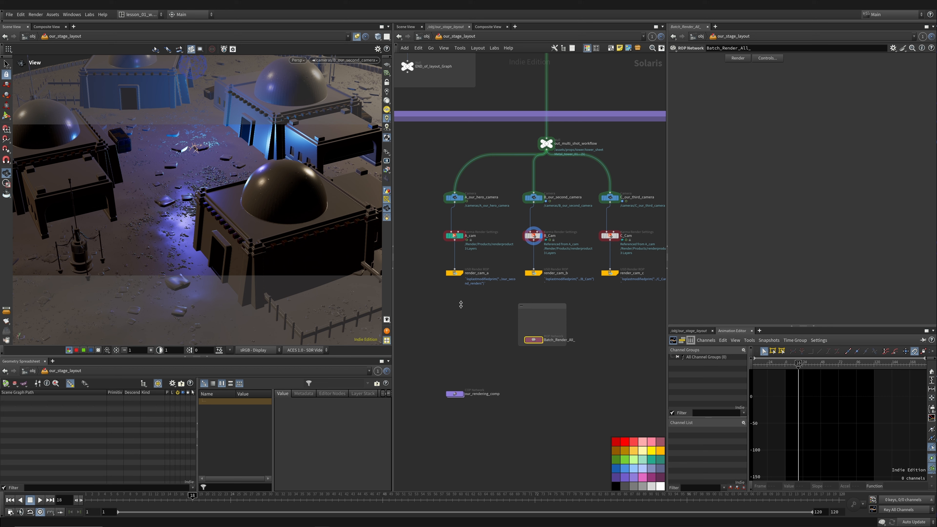
drag(541, 331, 642, 303)
drag(449, 279, 537, 295)
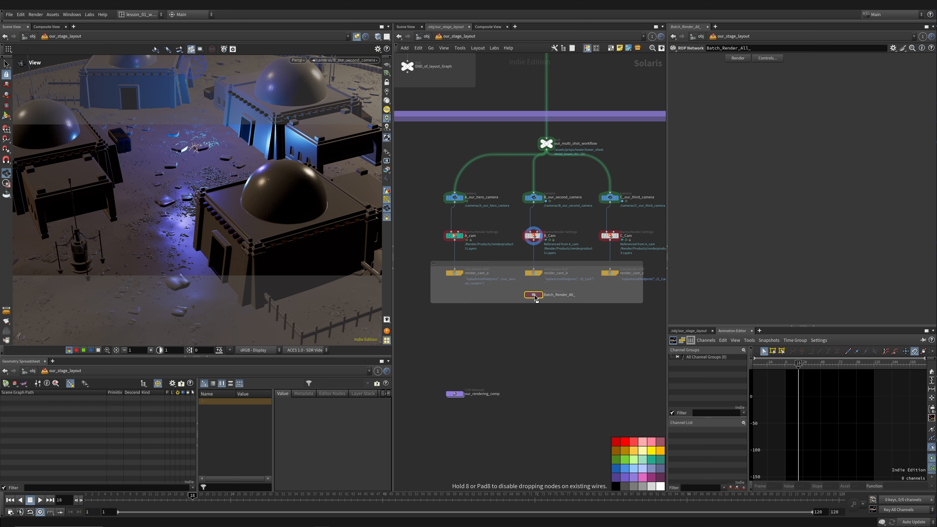
drag(624, 288, 454, 278)
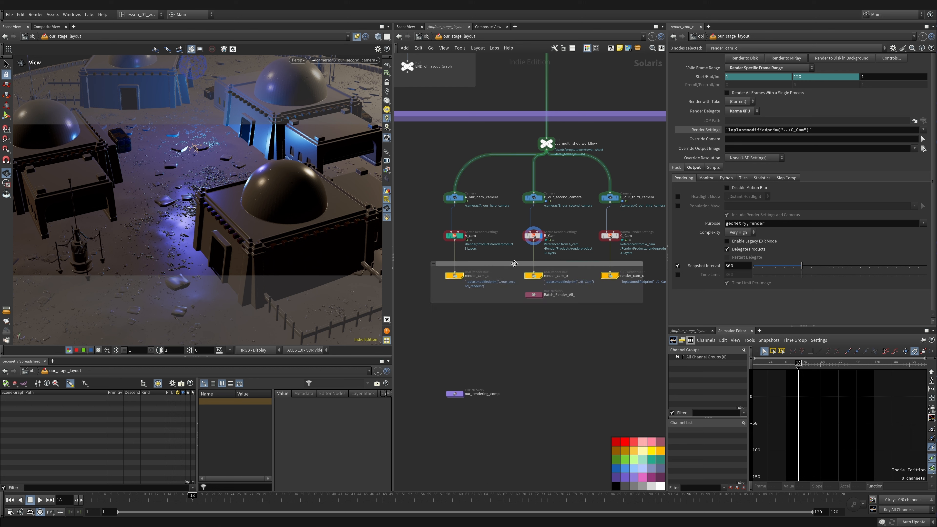
- Colour the network box around the render nodes black and extend its lower edge downward
click(465, 263)
click(655, 452)
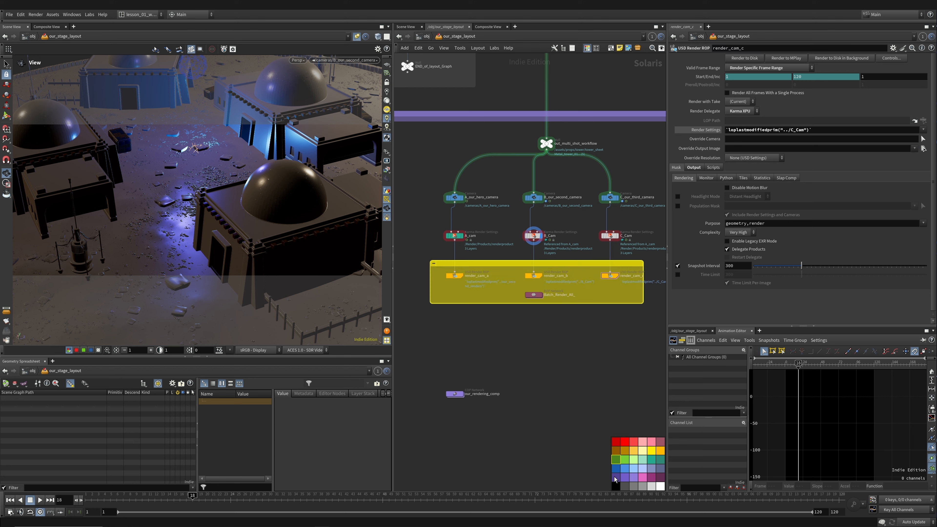
click(624, 487)
scroll(623, 487, up, 3)
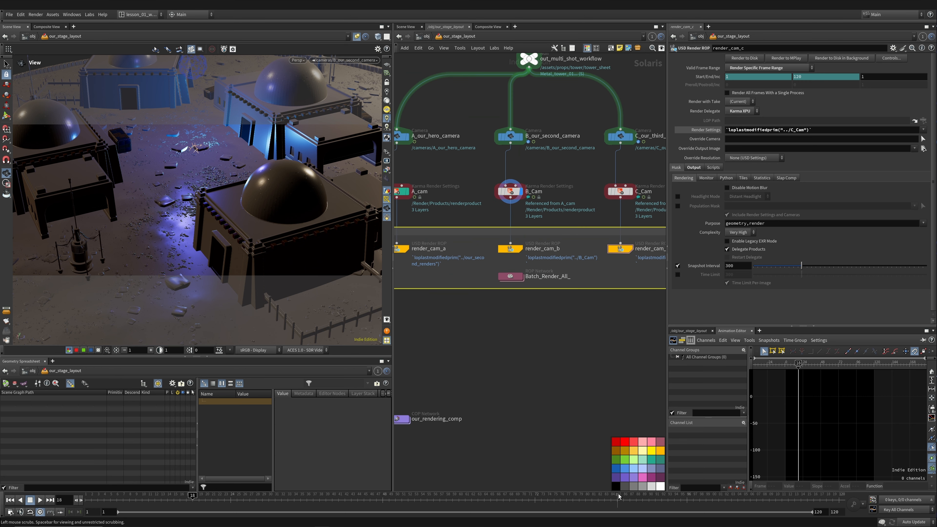
click(616, 487)
click(524, 320)
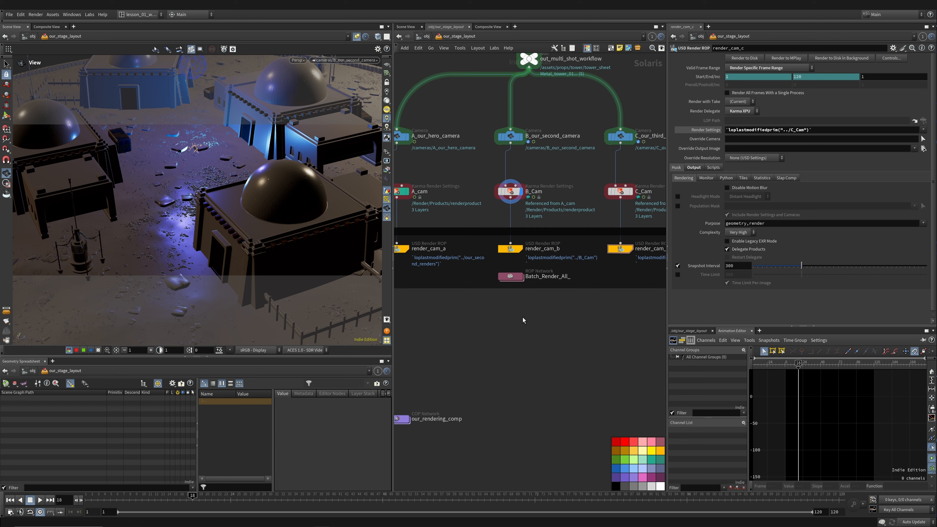
drag(559, 288, 553, 336)
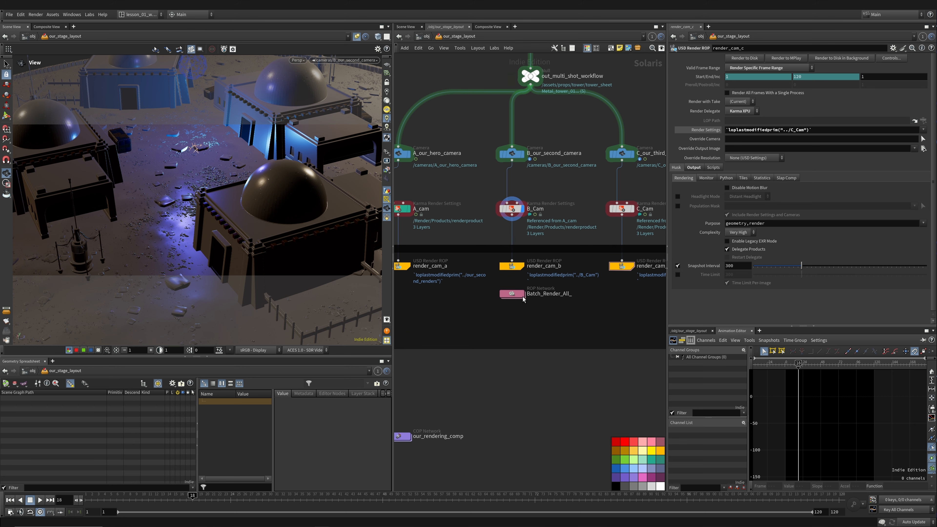
- Colour the Batch_Render_All_ node teal green
click(512, 306)
scroll(524, 295, down, 3)
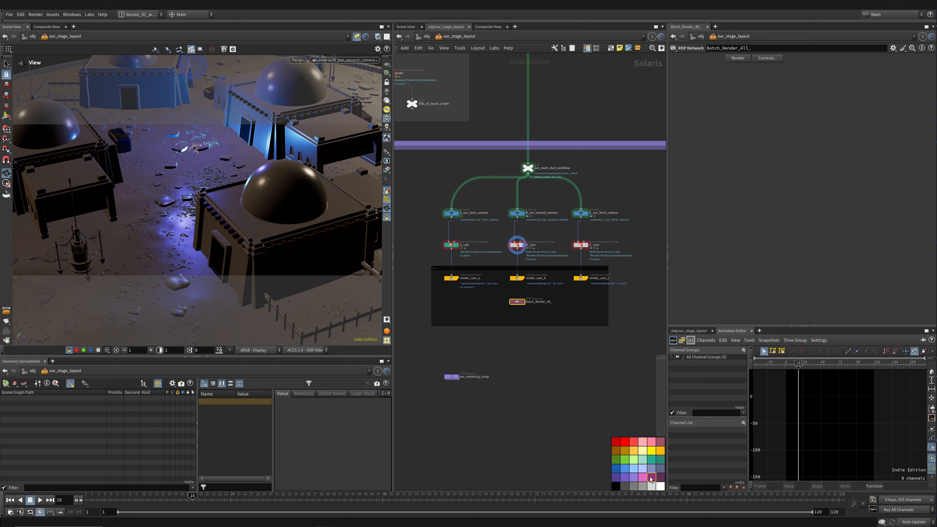
click(633, 459)
scroll(535, 338, up, 3)
drag(466, 257, 550, 311)
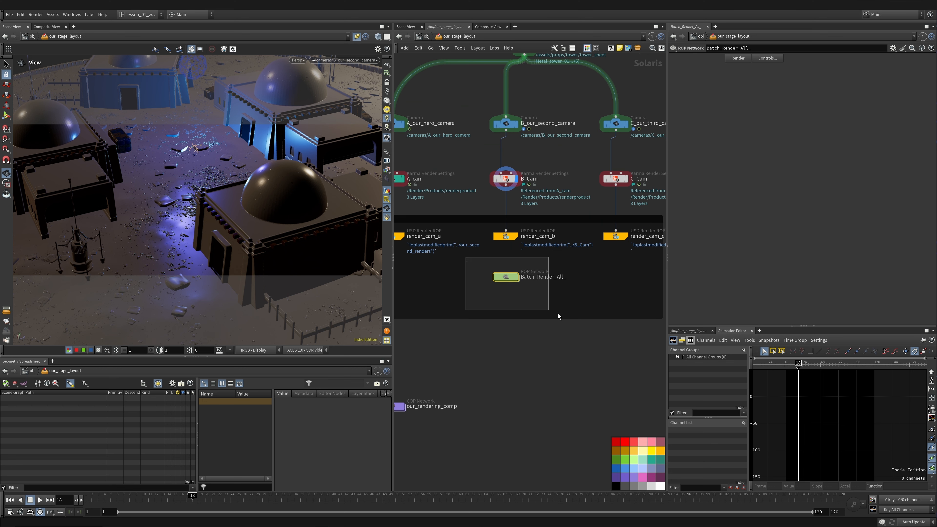
click(654, 462)
scroll(519, 278, down, 1)
middle_drag(520, 277, 567, 326)
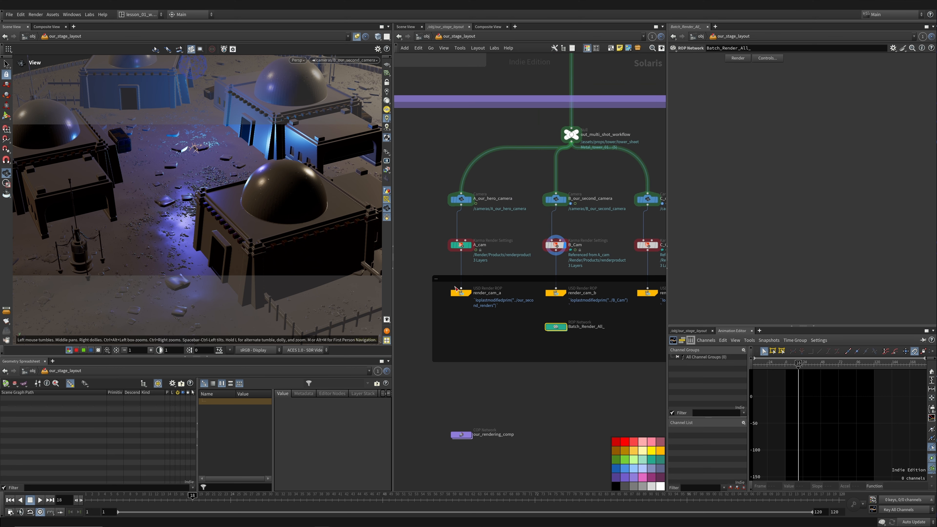
- Inside the Batch_Render_All_ network, add a Fetch node and name it fetch_cam_a
click(567, 327)
key(h)
double_click(515, 310)
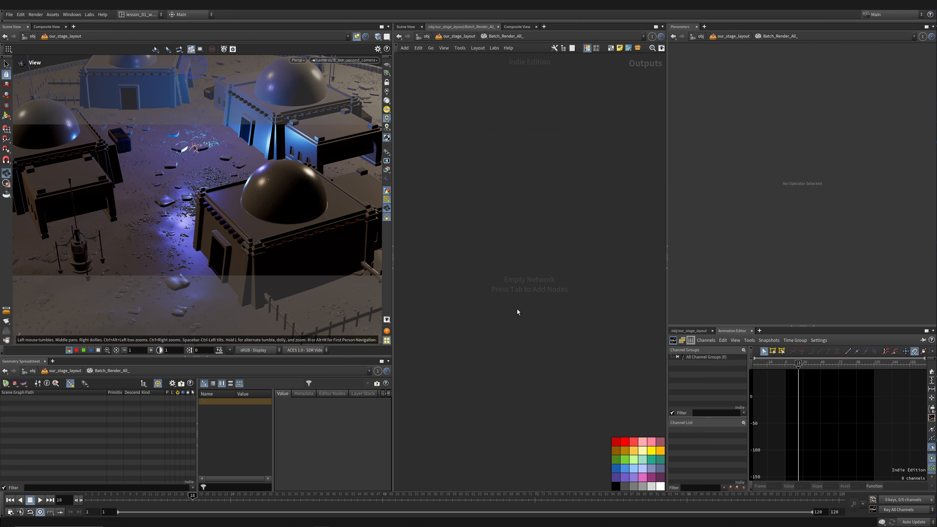
key(Tab)
text(fetch)
key(Return)
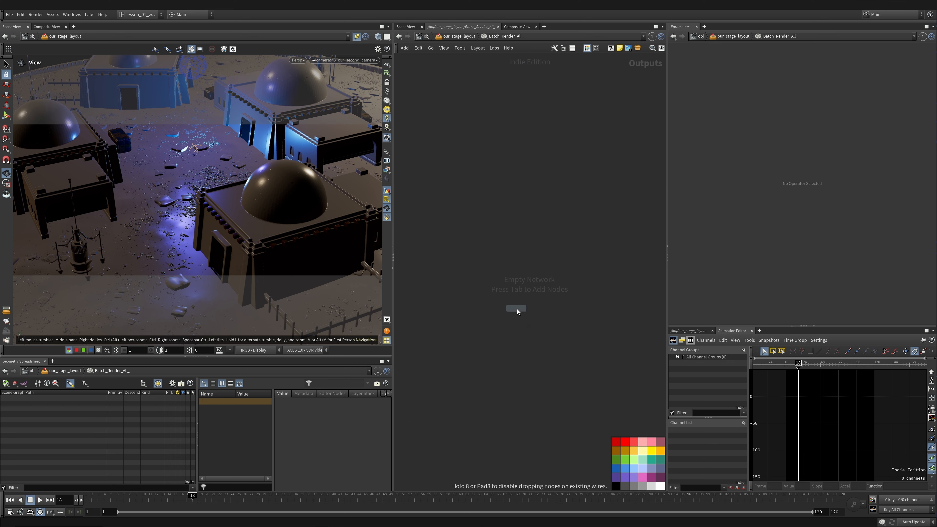
click(518, 235)
double_click(538, 236)
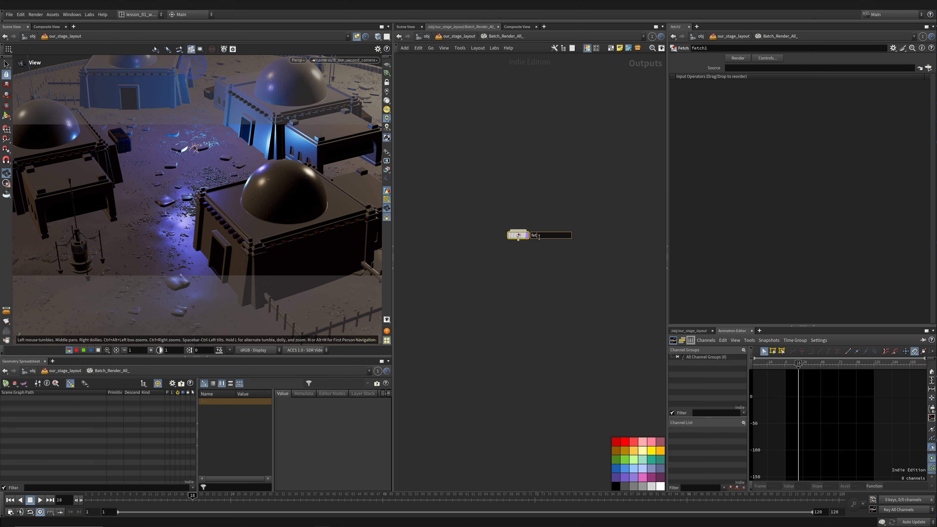
text(fetch_cam_a)
key(Return)
- Add a Batch node beneath fetch_cam_a and paste two copies of the fetch and batch pair below
key(Tab)
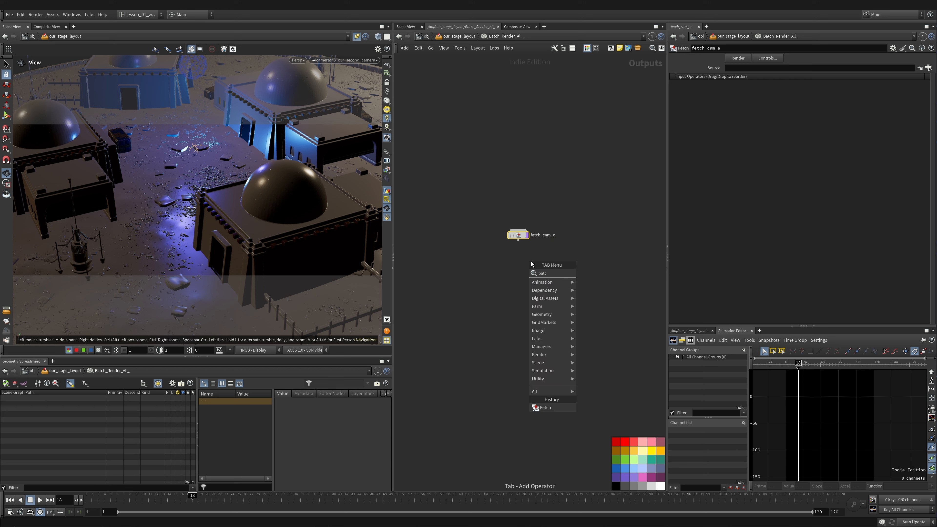
key(Return)
click(525, 269)
drag(494, 193, 567, 347)
key(ctrl+c)
key(ctrl+v)
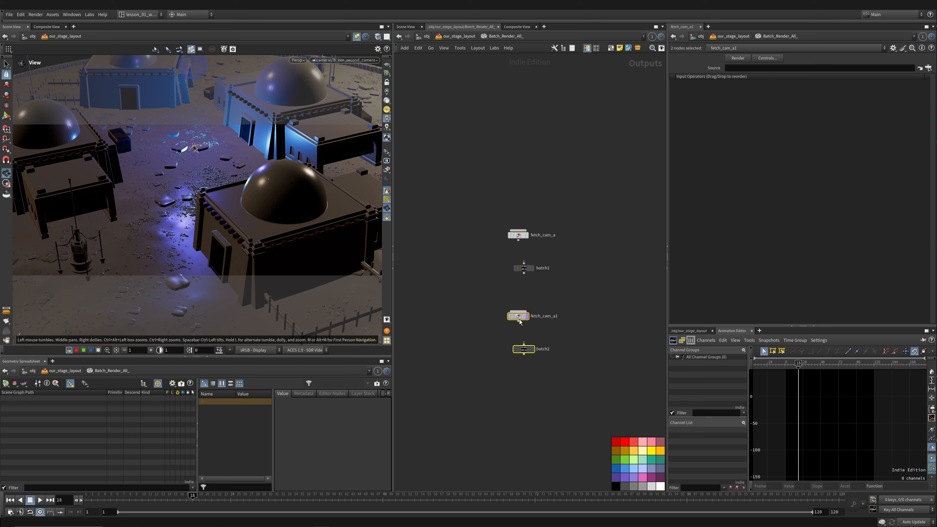
key(ctrl+v)
- Wire the fetch and batch nodes into one alternating chain ending at fetch_cam_a2, and move batch3 aside unconnected
drag(501, 201, 535, 250)
middle_drag(594, 274, 579, 202)
mouse_move(503, 315)
mouse_down()
mouse_move(562, 377)
mouse_move(497, 304)
mouse_move(496, 315)
mouse_up()
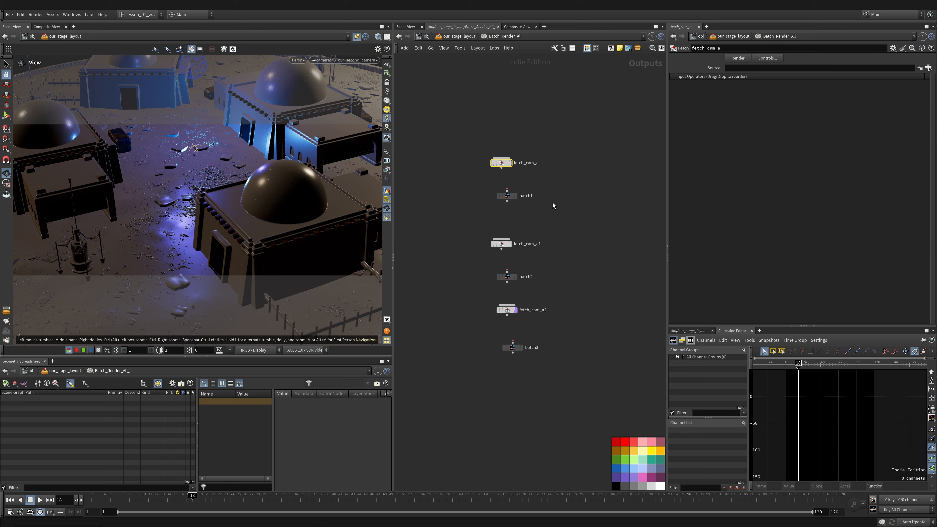
drag(503, 175, 512, 343)
drag(482, 331, 577, 384)
drag(516, 349, 563, 357)
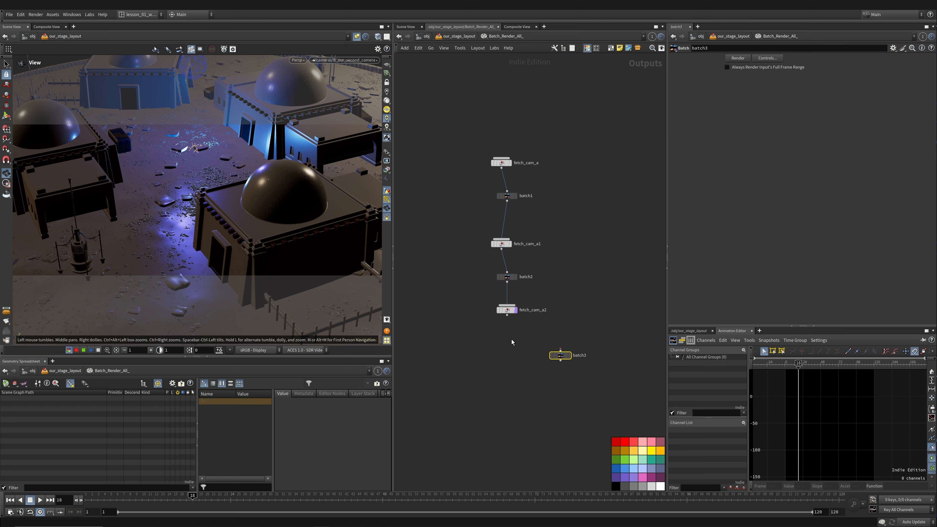
- Set the Source of fetch_cam_a to the render_cam_a node from our_stage_layout, using the relative path ../../render_cam_a
drag(495, 167, 520, 172)
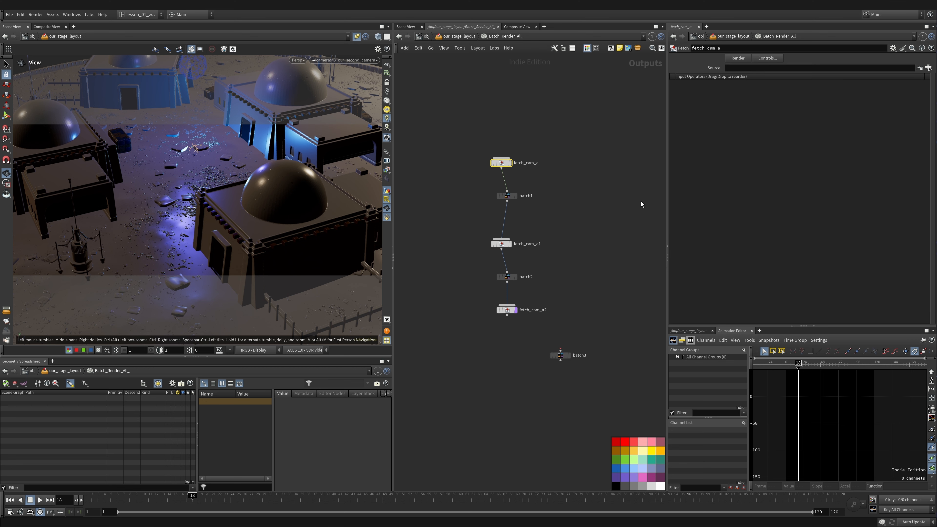
click(484, 129)
scroll(585, 161, down, 2)
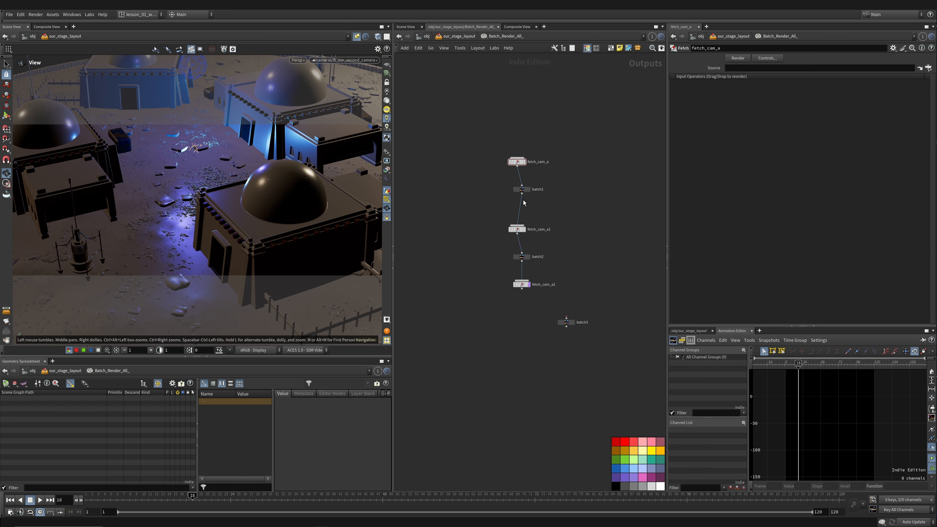
key(u)
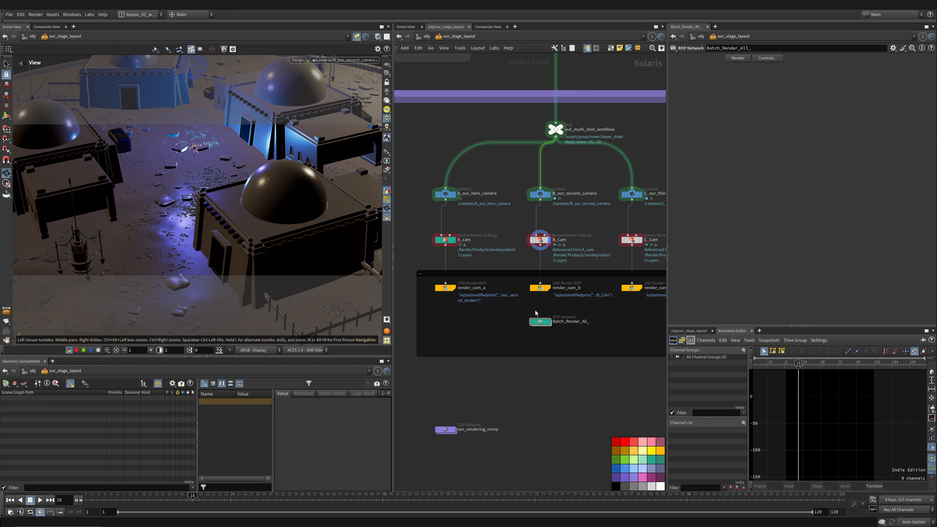
click(447, 288)
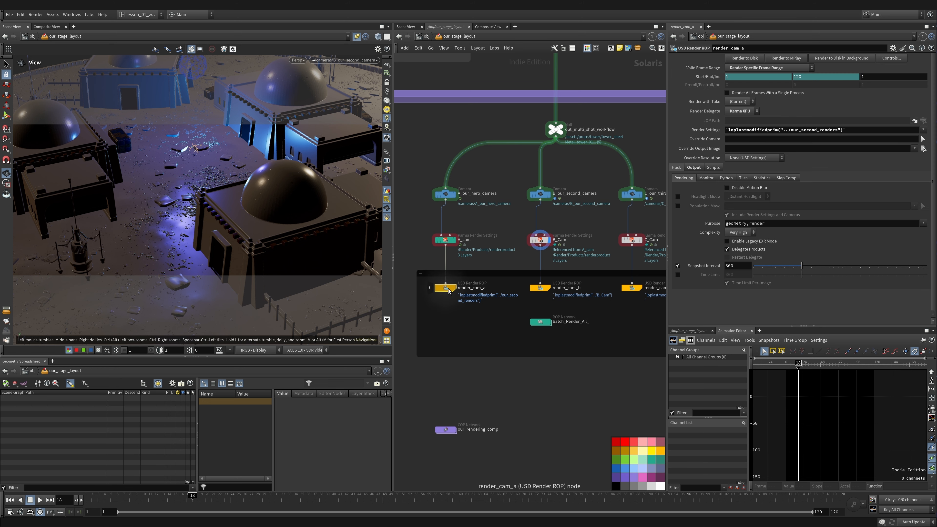
key(ctrl+c)
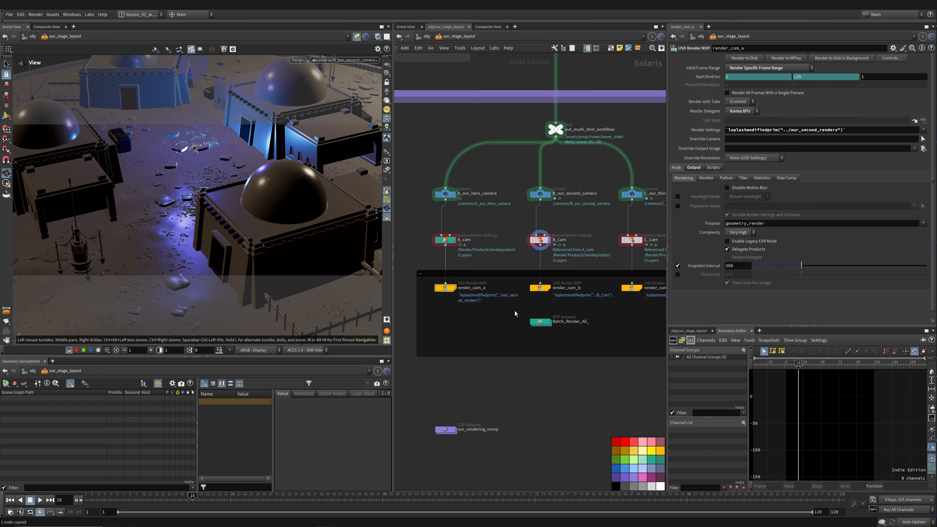
drag(514, 310, 581, 346)
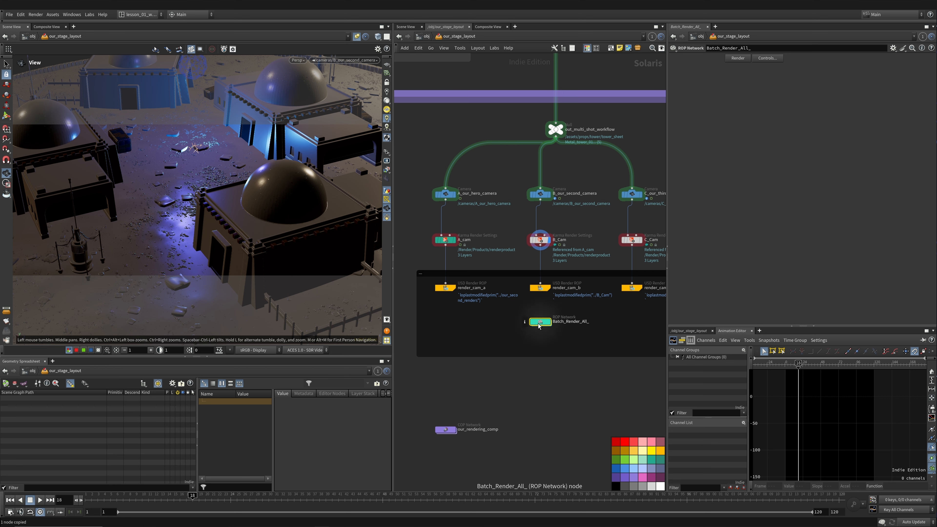
double_click(540, 324)
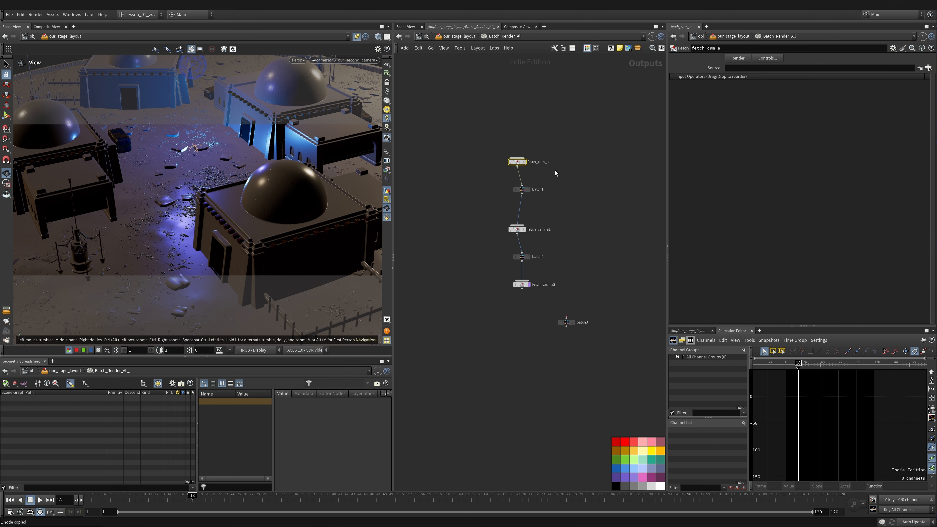
click(740, 69)
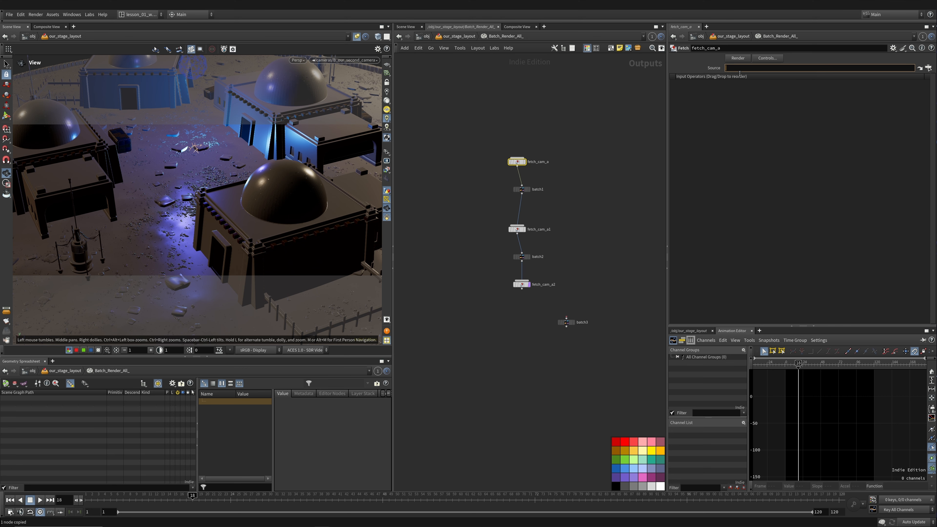
key(ctrl+v)
key(Return)
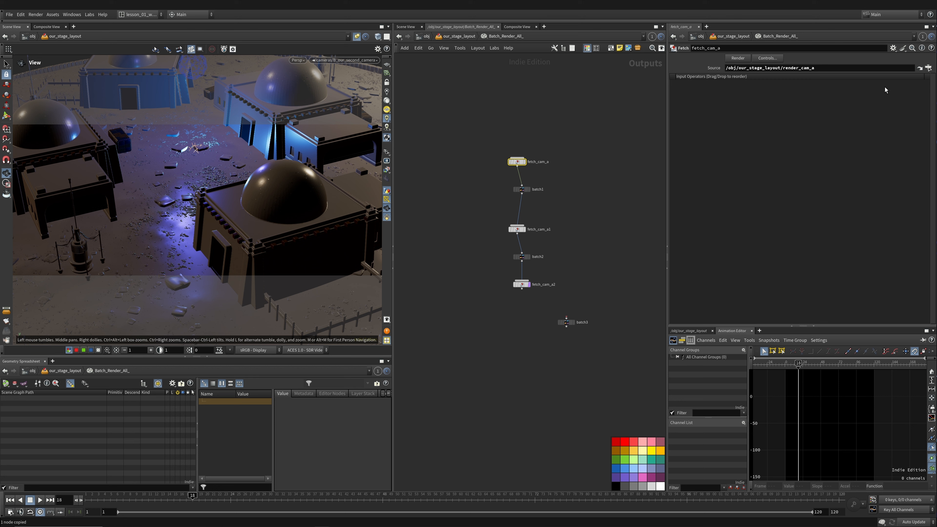
click(928, 68)
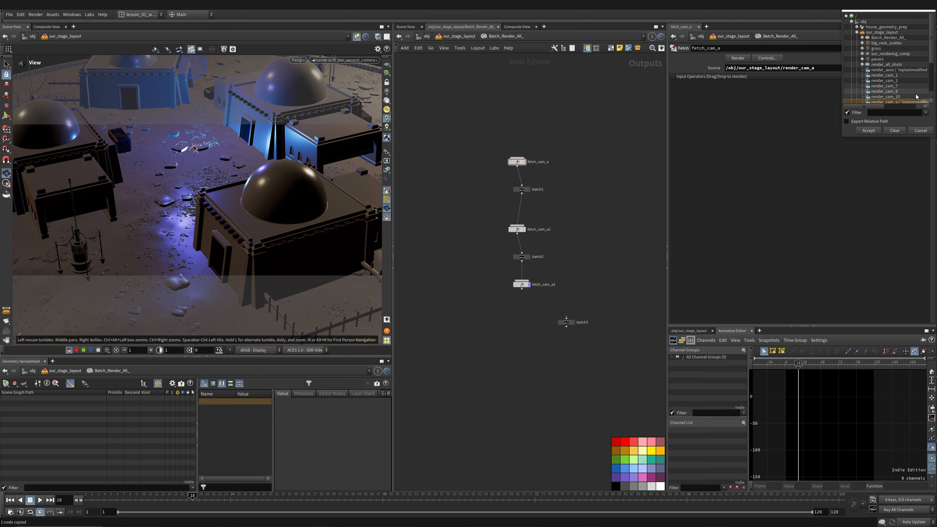
click(869, 130)
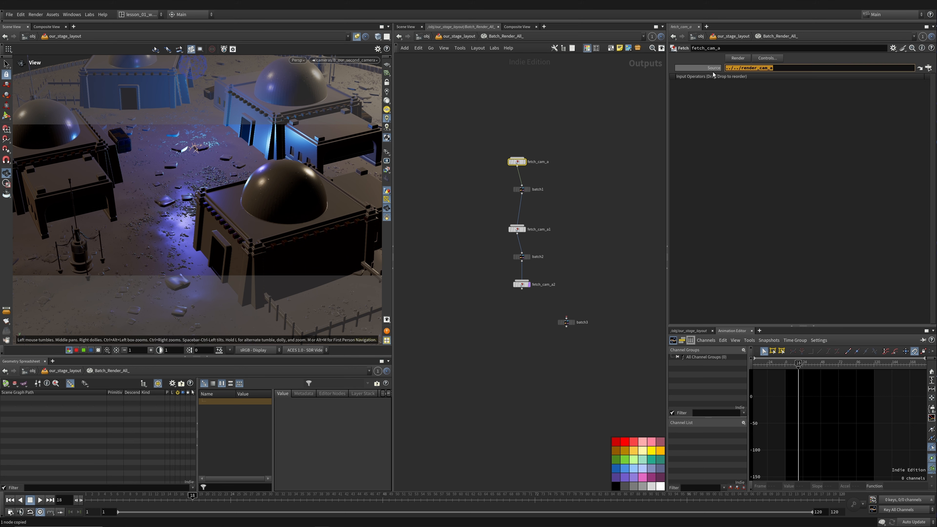
- Rename fetch_cam_a1 to fetch_cam_b
drag(473, 209, 583, 231)
click(547, 230)
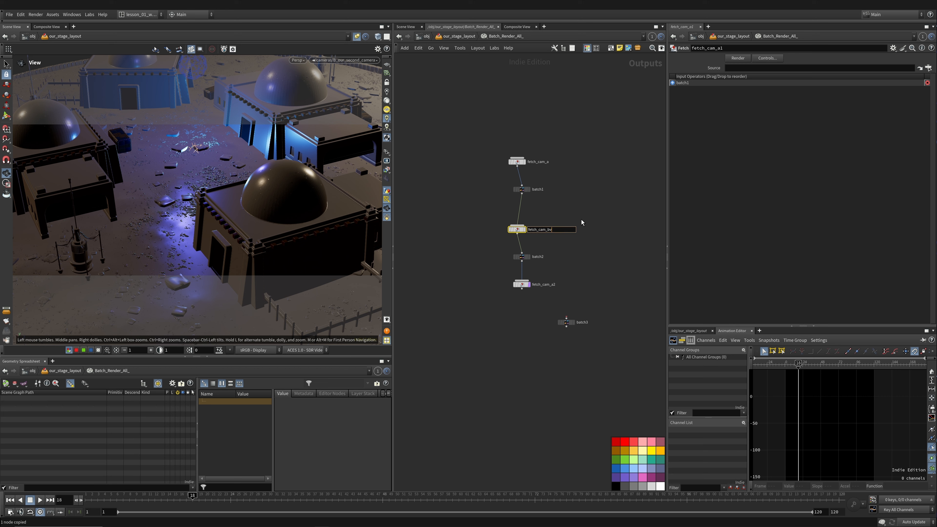
text(b)
key(Return)
- Set the Source of fetch_cam_b to the render_cam_b node from our_stage_layout, using the relative path ../../render_cam_b
key(u)
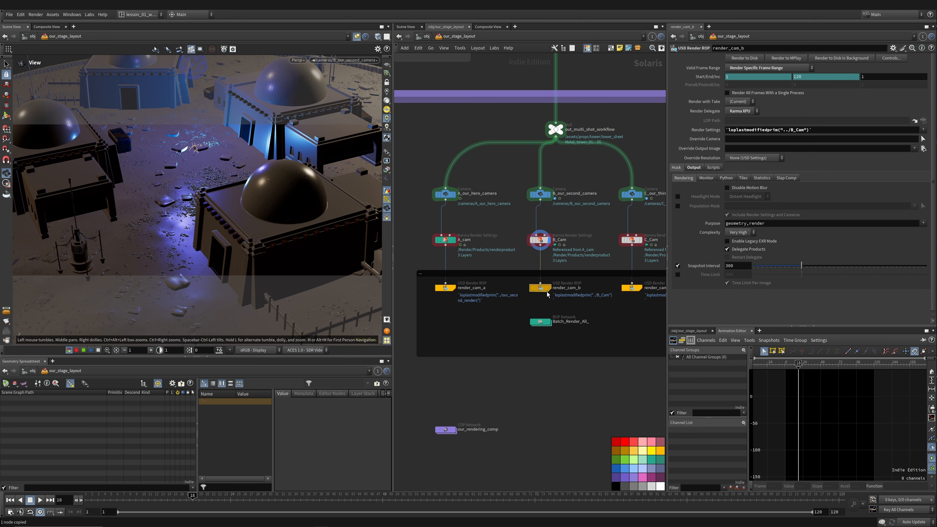
click(544, 322)
double_click(544, 322)
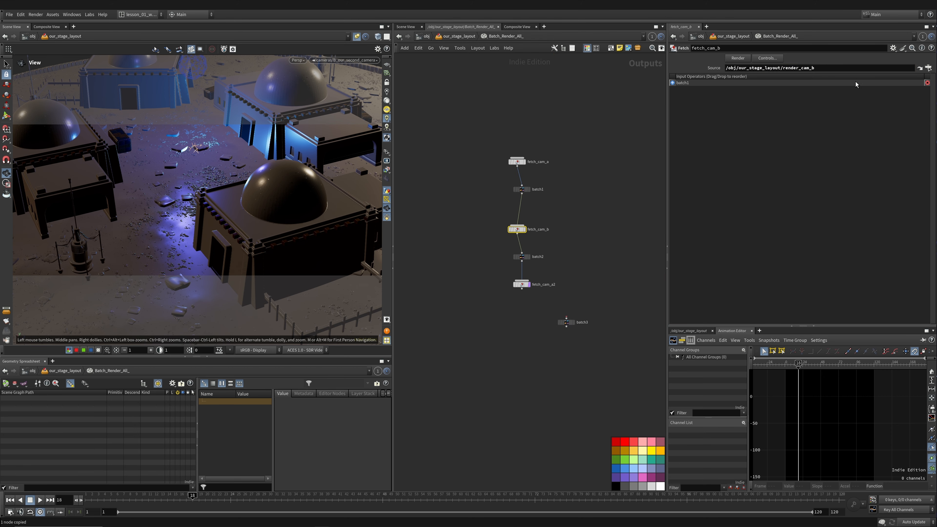
click(929, 69)
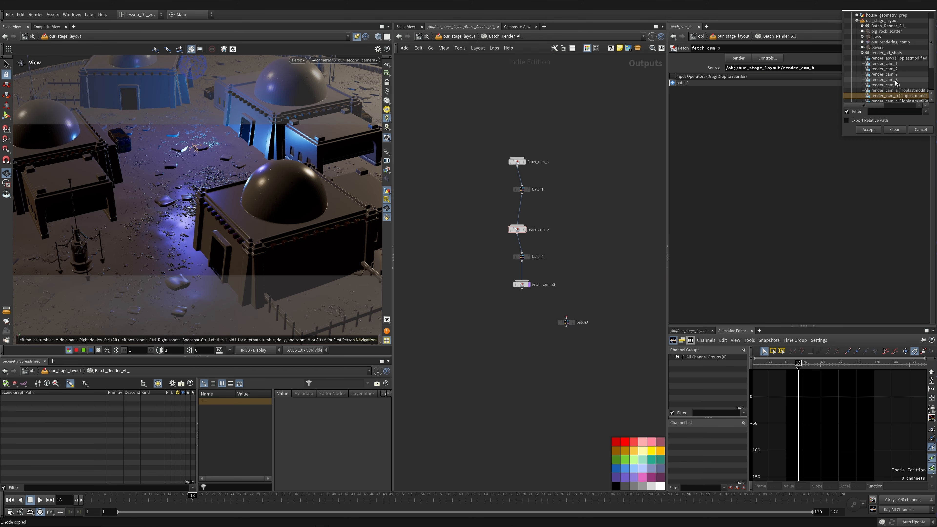
click(869, 130)
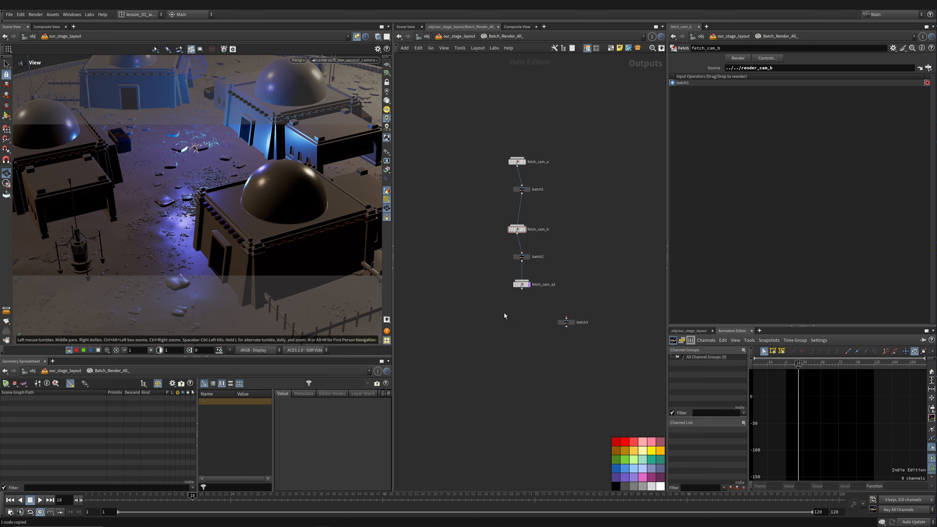
- Copy the render_cam_c node from our_stage_layout and paste its path as the Source of fetch_cam_a2
key(u)
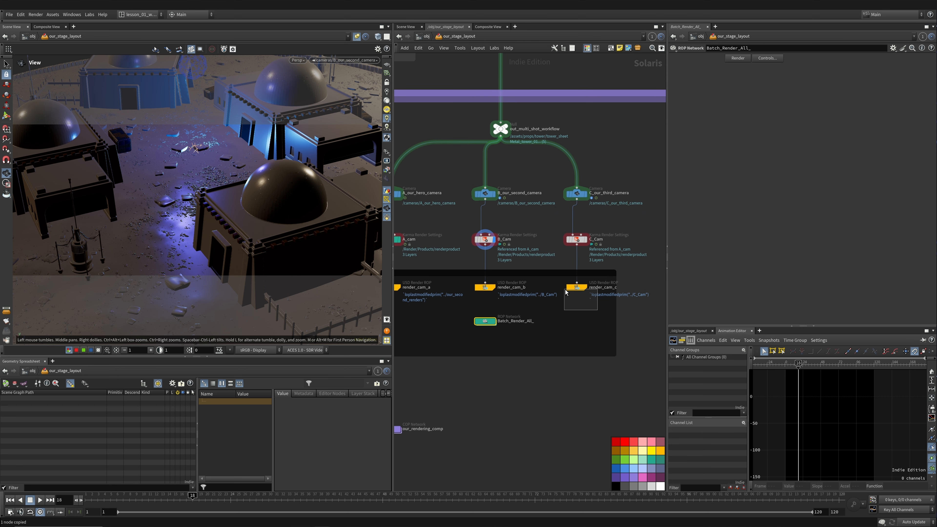
click(571, 289)
double_click(485, 320)
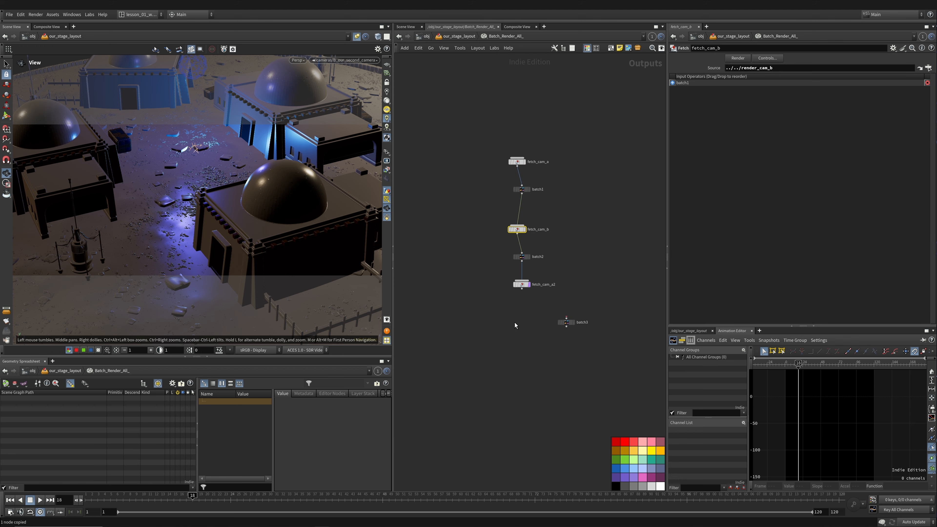
drag(482, 263, 538, 313)
key(ctrl+v)
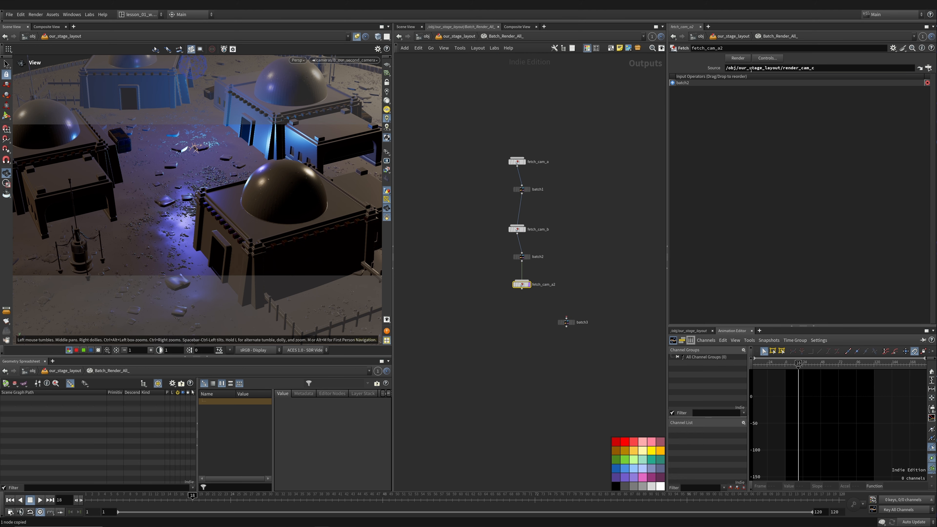
drag(475, 262, 549, 313)
- Rename fetch_cam_a2 to fetch_cam_c and align it with the fetch nodes above it
click(552, 285)
key(BackSpace)
key(BackSpace)
text(c)
key(Return)
drag(522, 285, 516, 282)
- Make the Source of fetch_cam_c the relative path ../../render_cam_c and save the scene
click(928, 68)
click(878, 123)
click(873, 133)
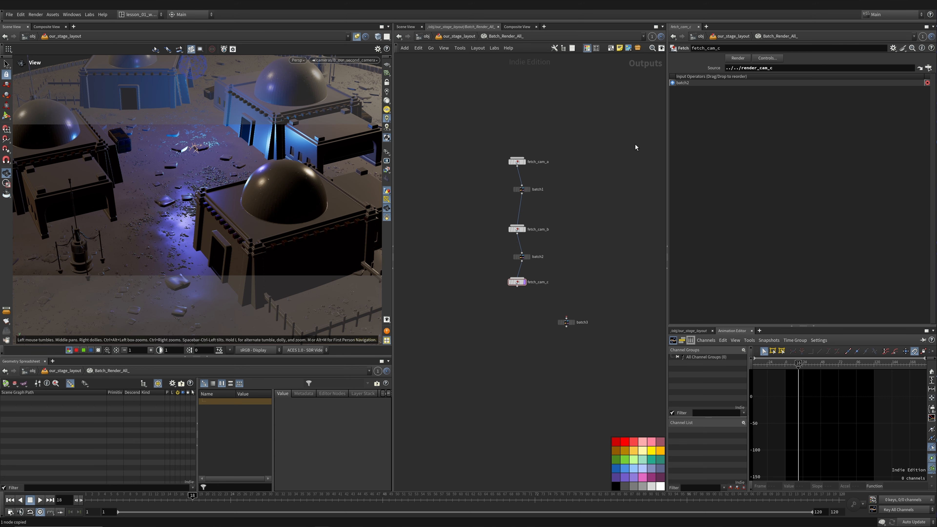
key(ctrl+s)
- Lay out the chain of fetch and batch nodes automatically in a straight column and save the scene
drag(498, 146, 542, 342)
key(l)
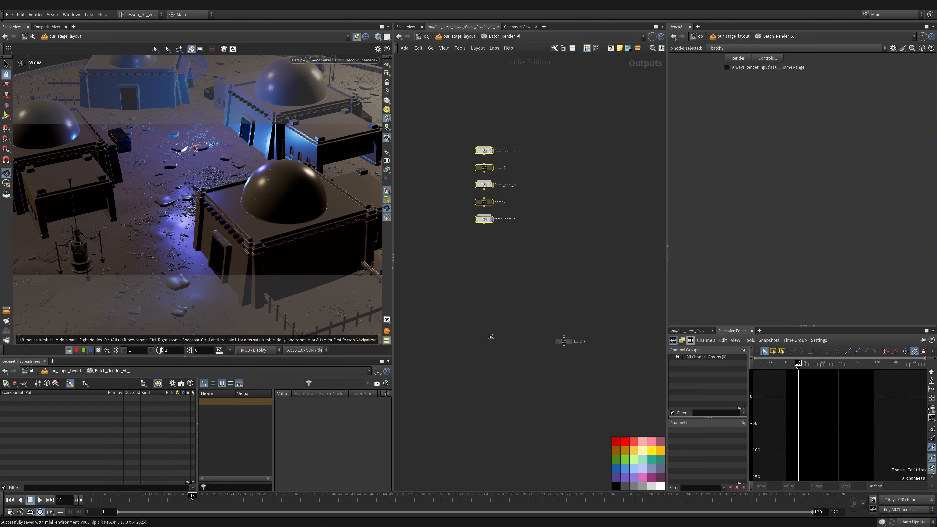
scroll(490, 259, up, 5)
click(489, 280)
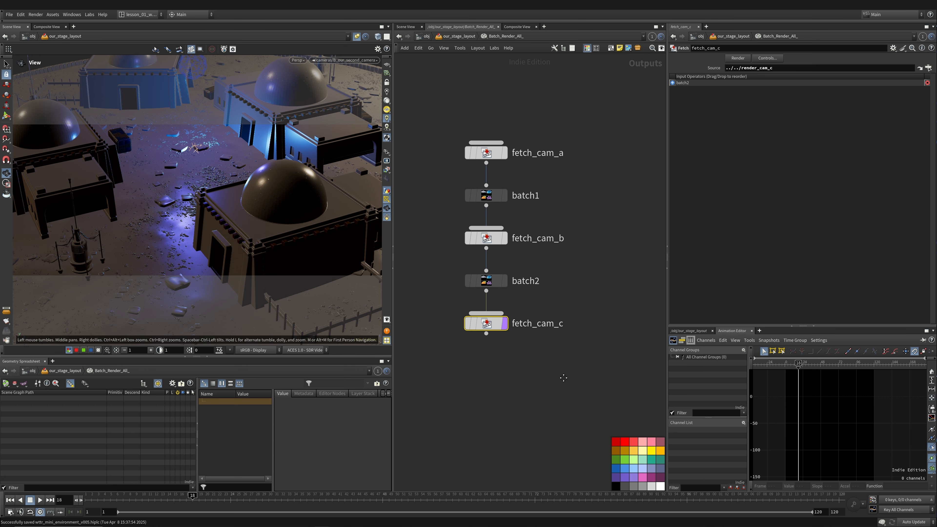
key(ctrl+s)
drag(562, 391, 437, 312)
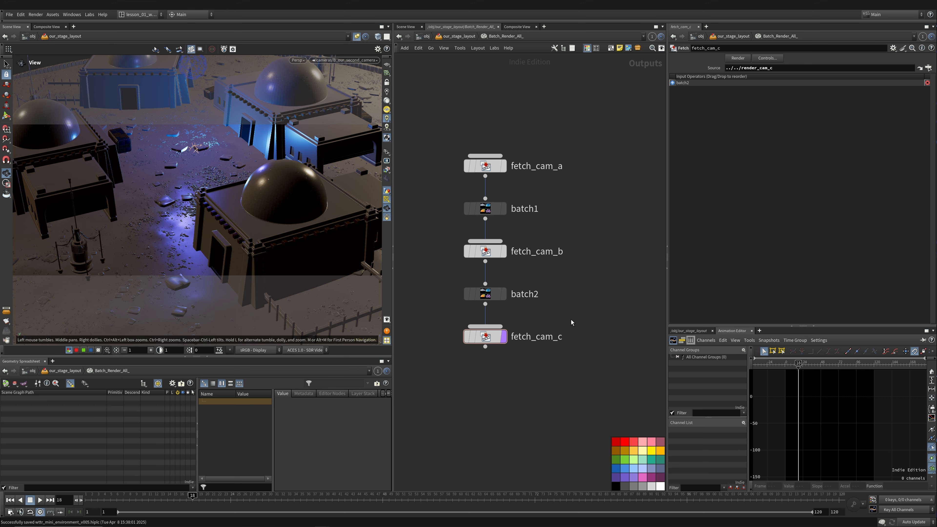
- Review the frame range of render_cam_c, and the batch1 and fetch_cam_a nodes inside Batch_Render_All_
key(u)
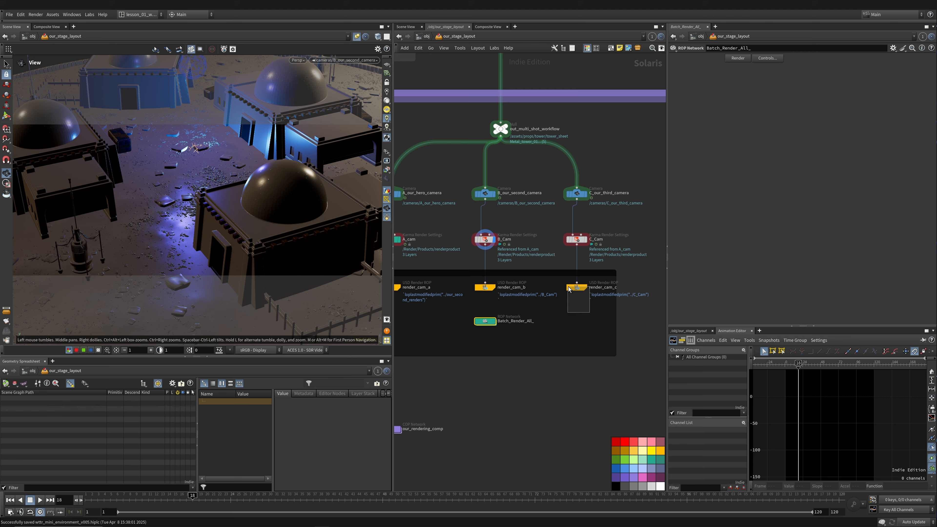
click(568, 289)
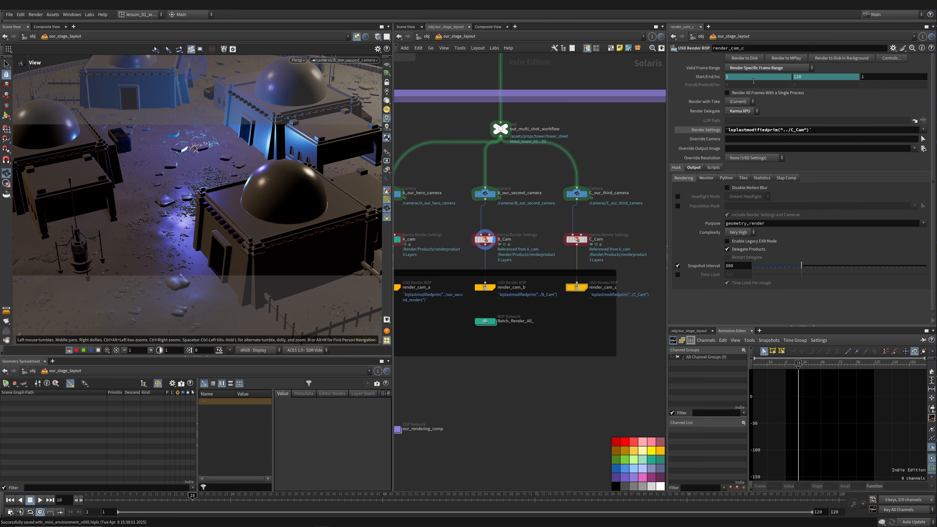
double_click(485, 322)
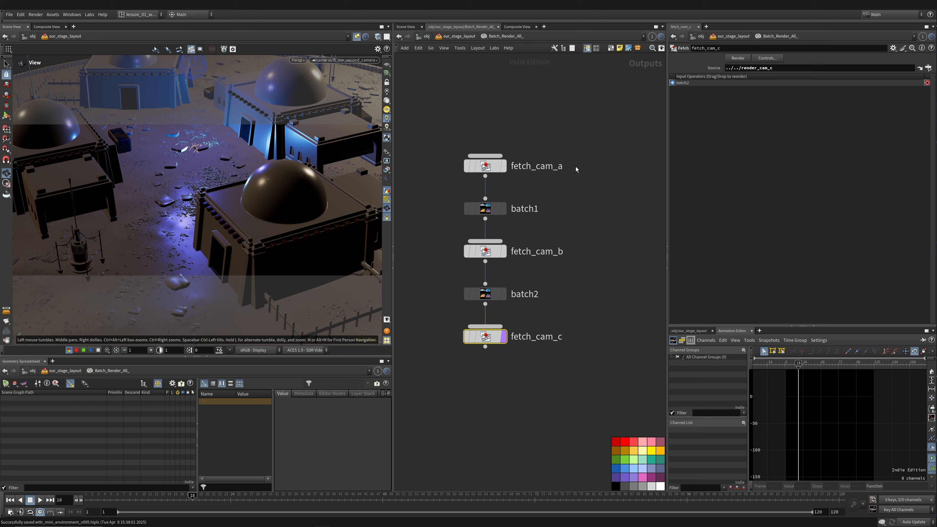
click(484, 216)
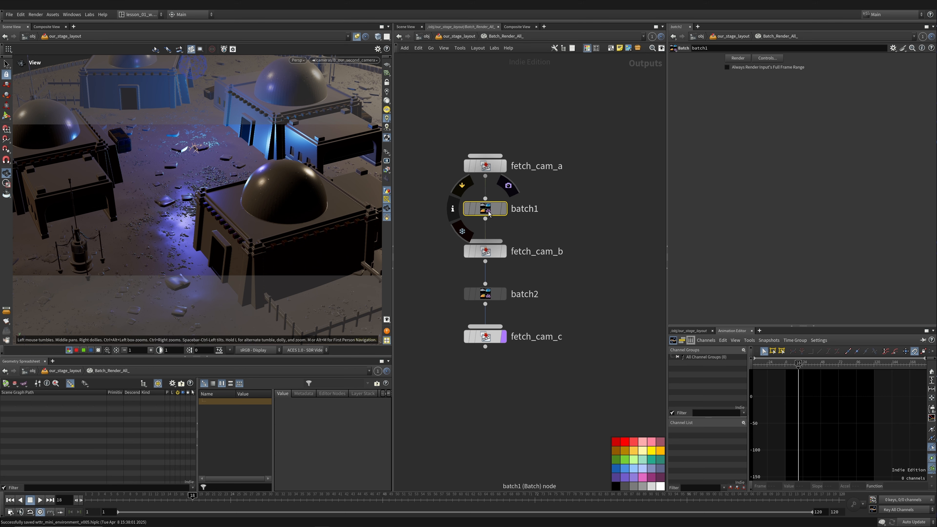
drag(472, 133, 578, 183)
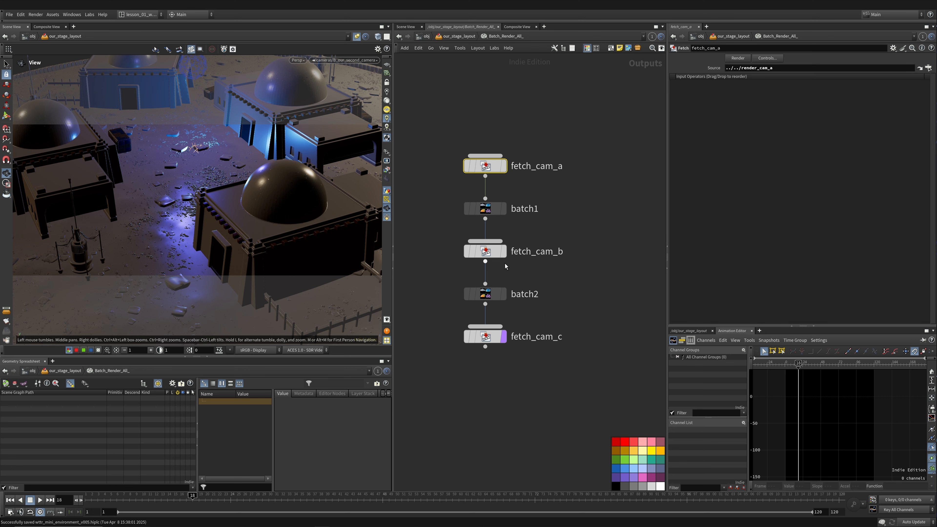
- Offset batch1 and batch2 slightly to the right of the fetch node column
click(486, 209)
drag(485, 209, 502, 205)
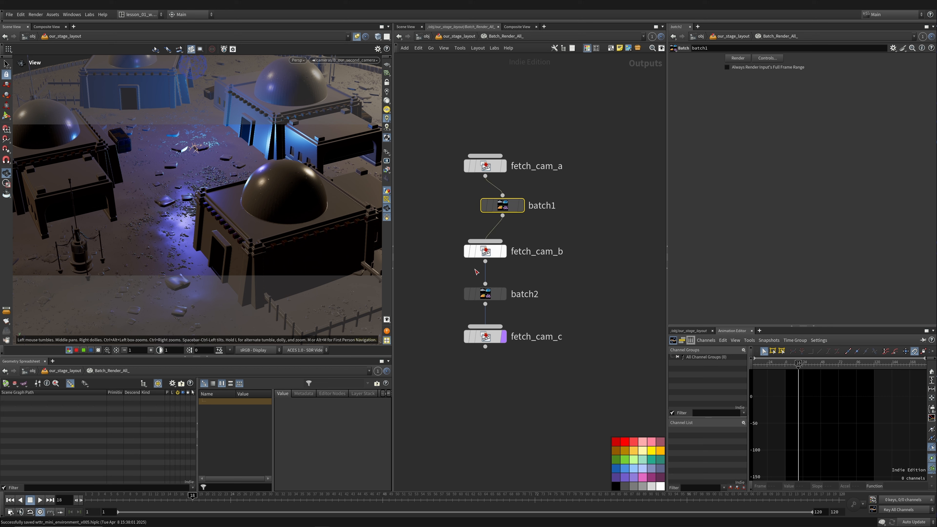
drag(488, 296, 505, 297)
- Bypass batch2 and batch1, and re-enable both nodes
click(484, 295)
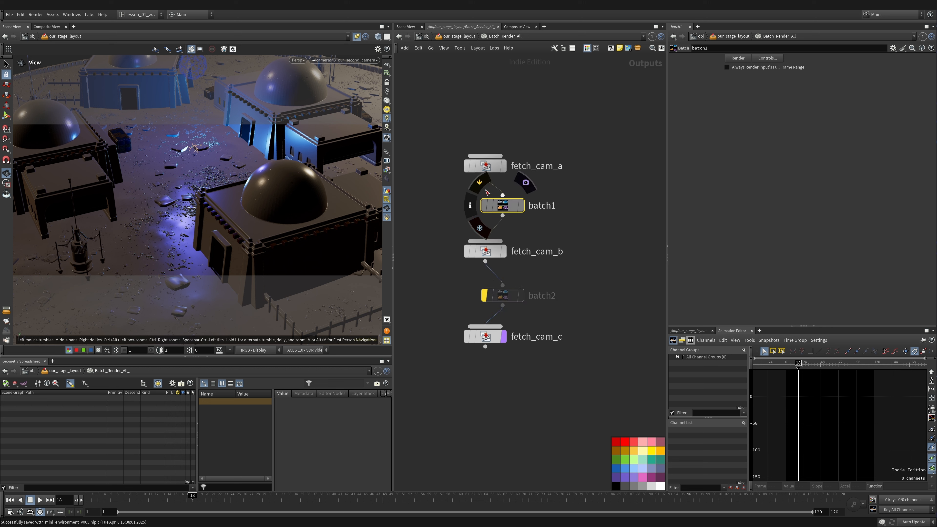
click(484, 205)
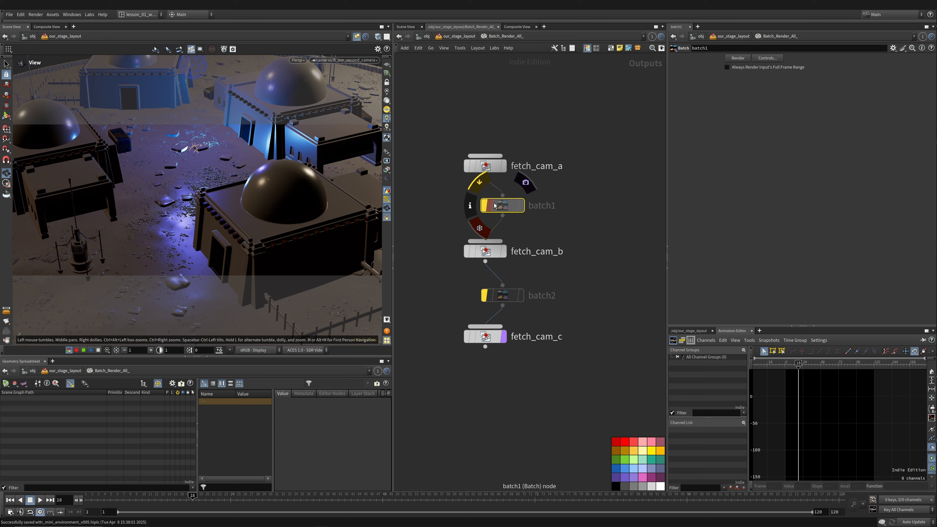
click(484, 206)
click(484, 295)
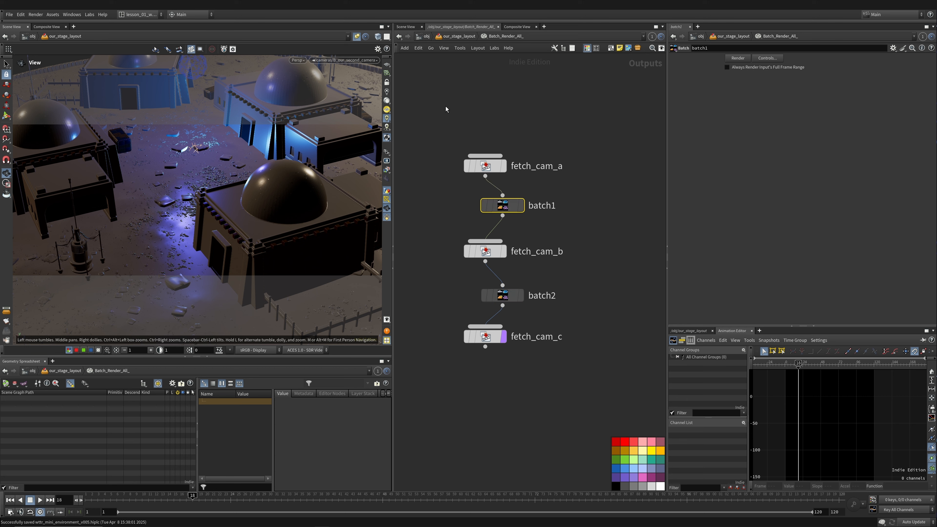
- Check the Source parameter of fetch_cam_a, fetch_cam_b and fetch_cam_c one after another
drag(445, 106, 467, 188)
drag(437, 130, 446, 137)
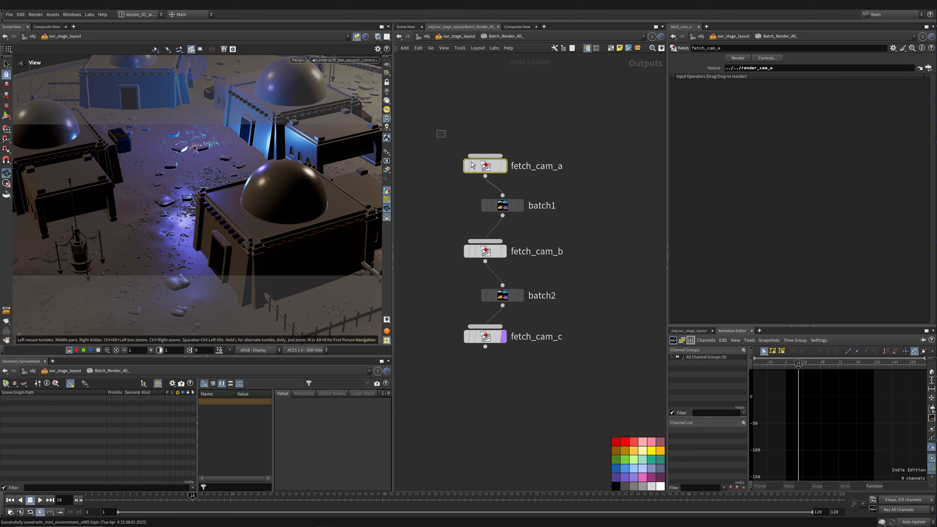
click(479, 251)
click(477, 339)
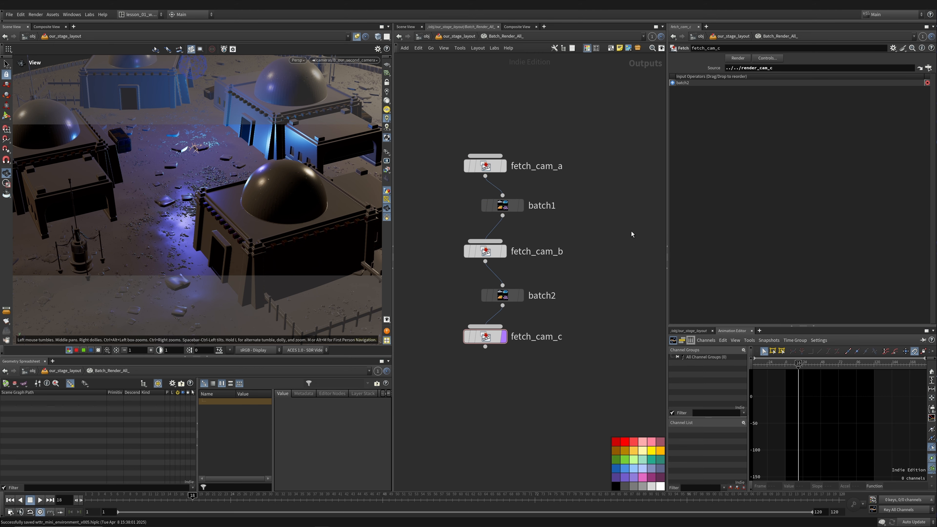
- In our_stage_layout, set the resolution width of the A_cam Karma render settings to 600 and check it on B_Cam
key(u)
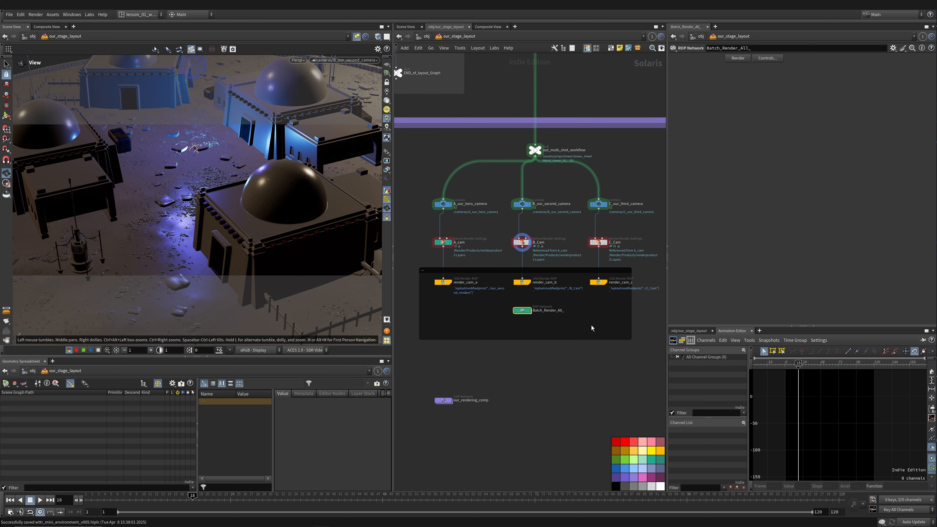
click(443, 242)
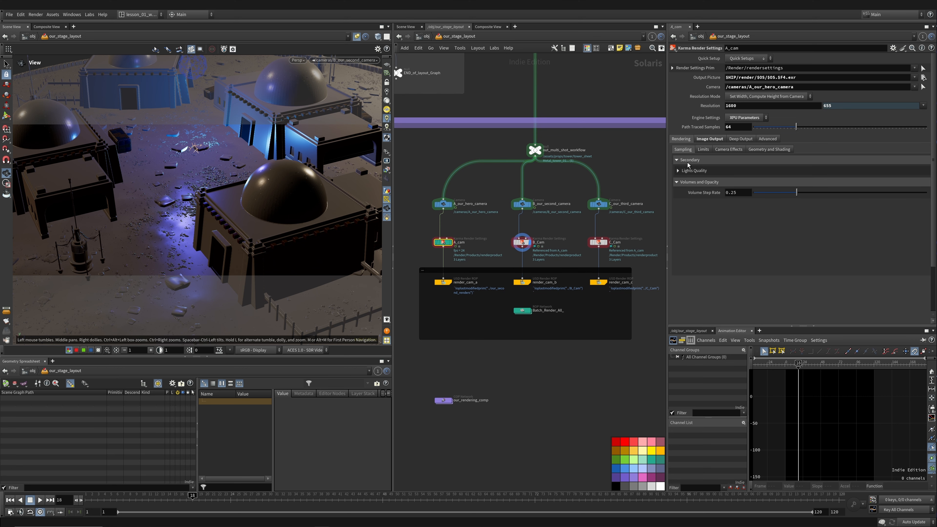
click(757, 109)
text(600)
key(Return)
click(522, 242)
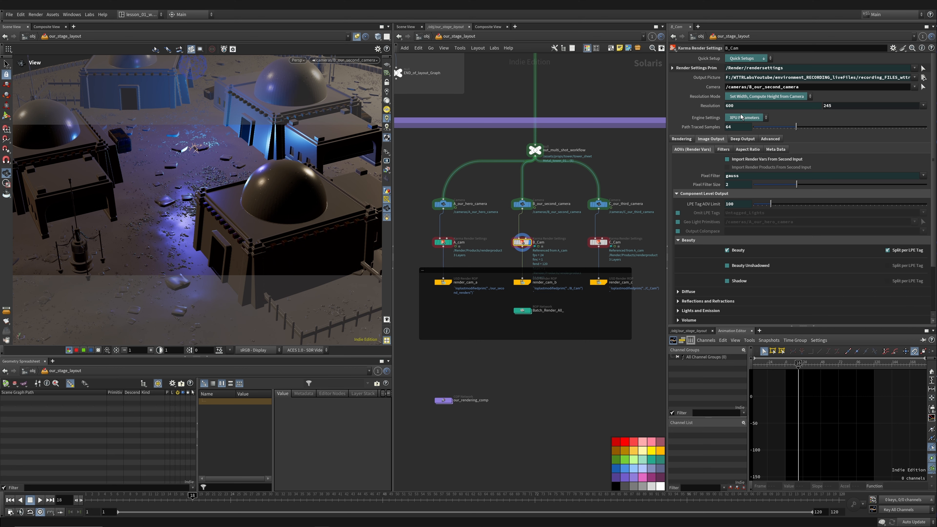
- Set the A_cam Karma render settings to a resolution width of 1200 and 16 path traced samples
click(443, 242)
drag(749, 107, 628, 112)
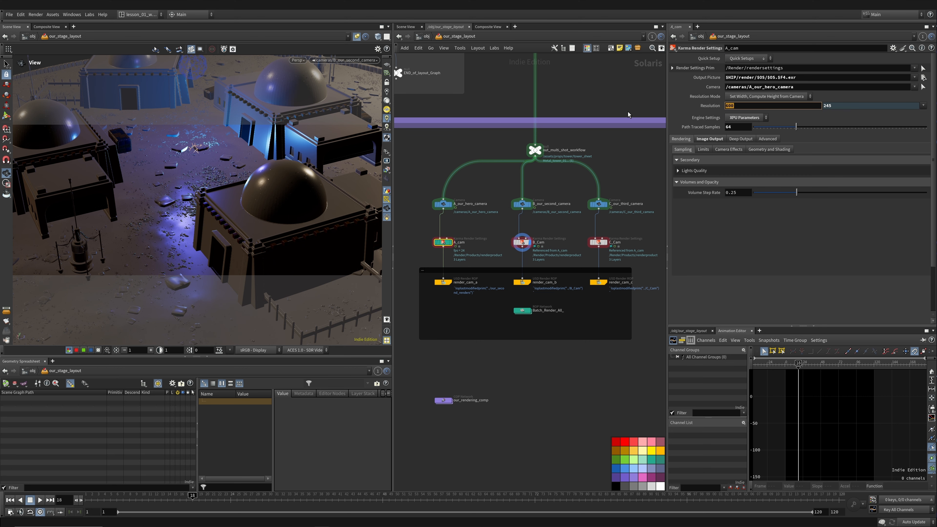
text(1200)
key(Return)
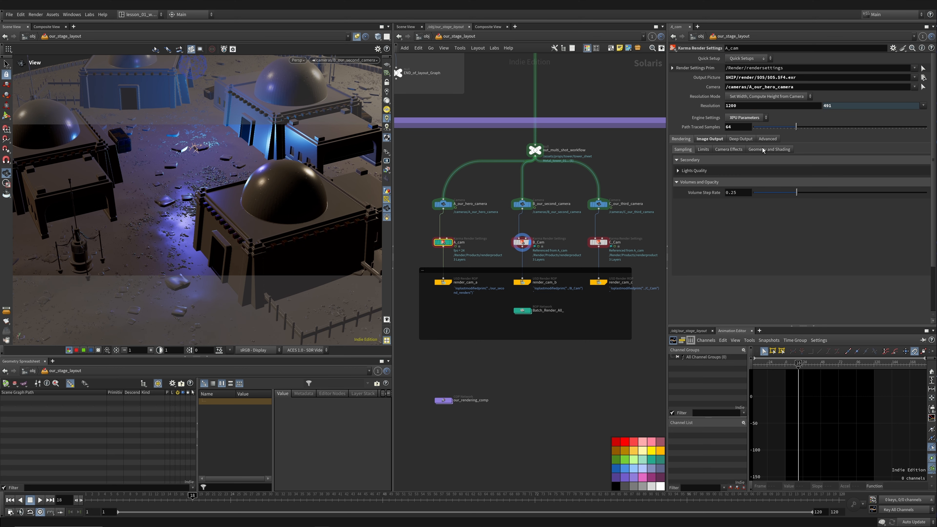
double_click(727, 127)
text(16)
key(Return)
scroll(431, 244, up, 2)
- Compare the resolution and path traced samples of A_cam with those on B_Cam and C_Cam
double_click(750, 107)
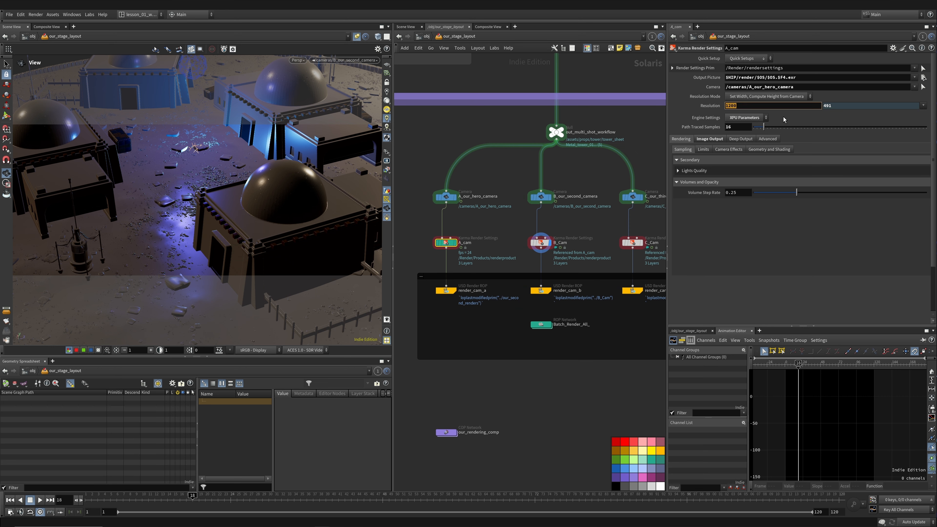
double_click(749, 128)
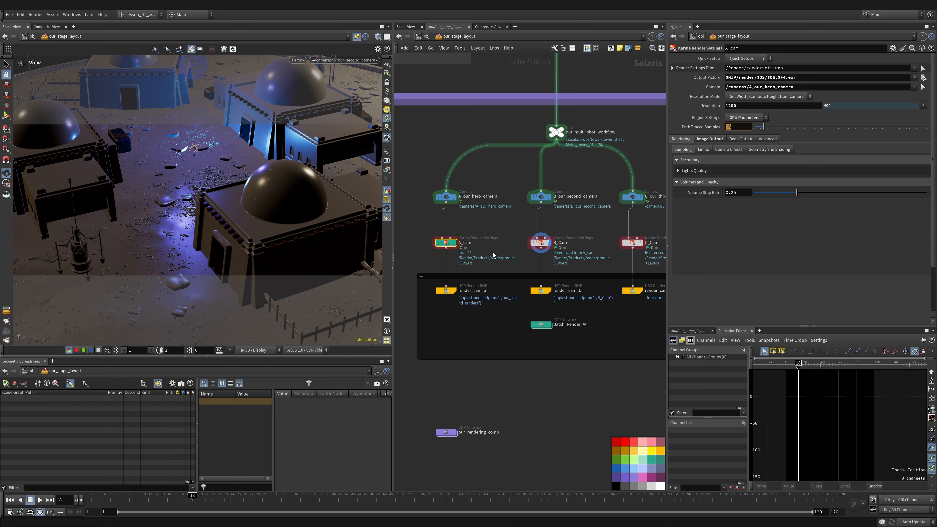
click(541, 243)
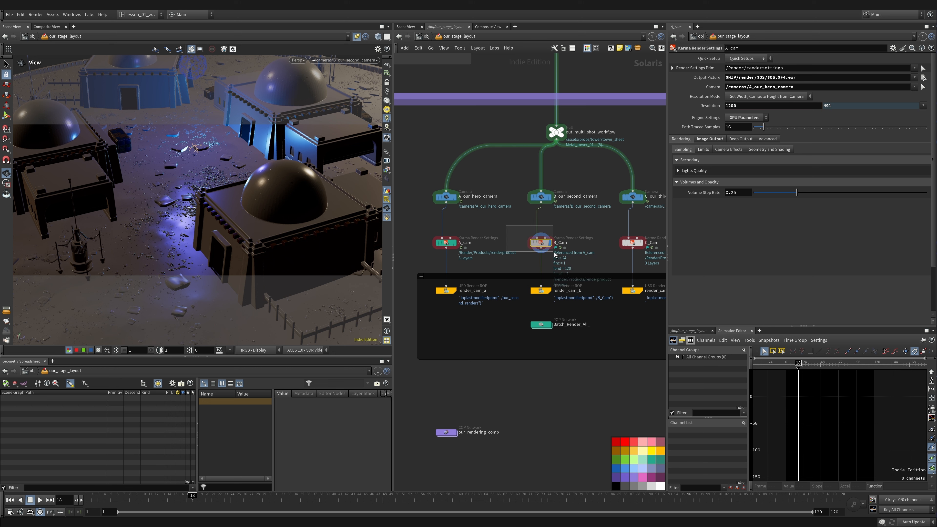
middle_drag(634, 249, 583, 250)
click(581, 244)
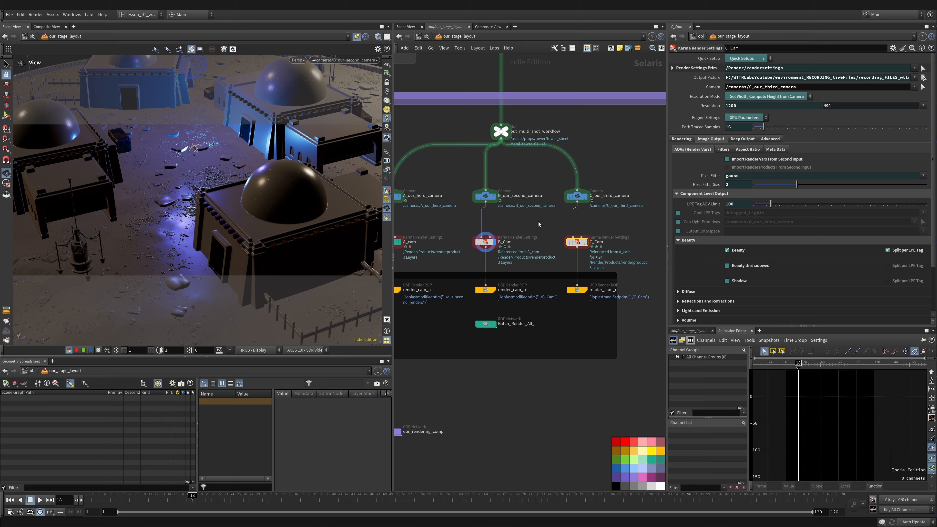
click(479, 243)
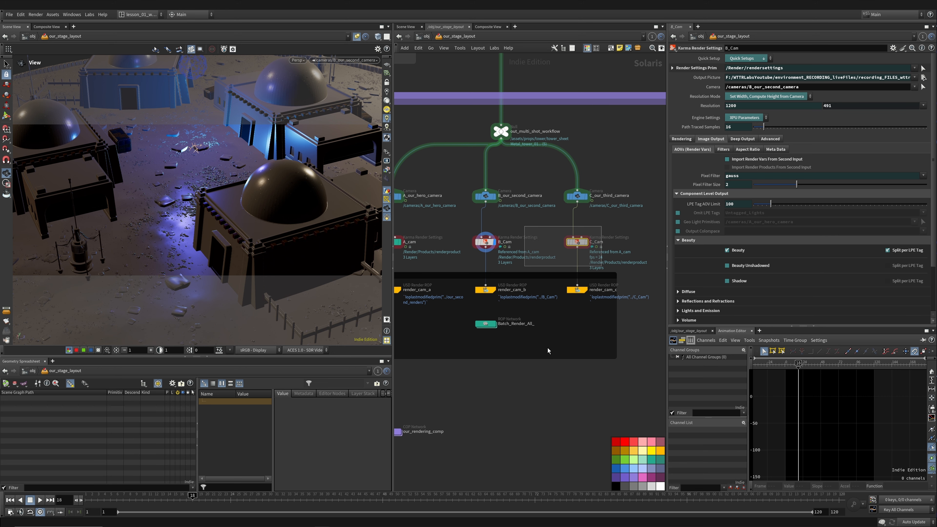
- Examine the Batch_Render_All_ network node and the A_cam render settings that drive the other two cameras
click(520, 336)
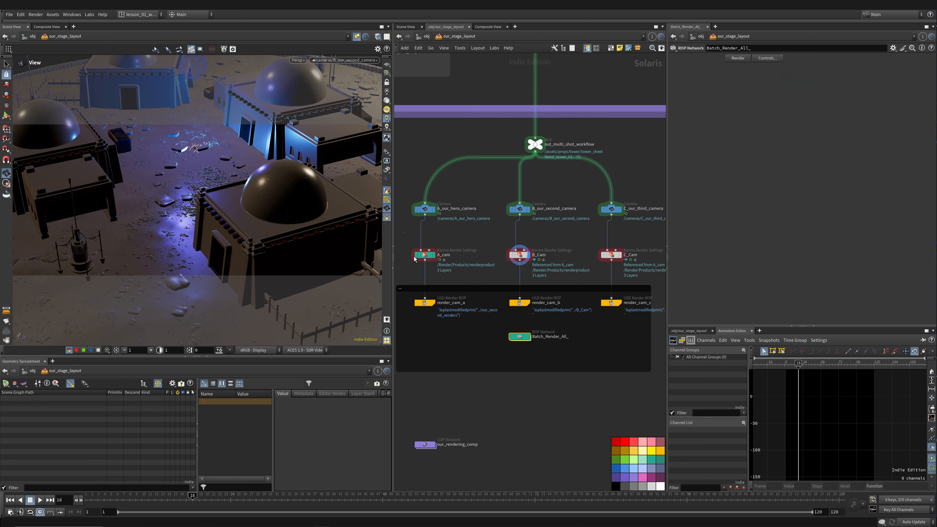
middle_drag(466, 266, 509, 289)
drag(467, 270, 468, 273)
drag(445, 256, 499, 301)
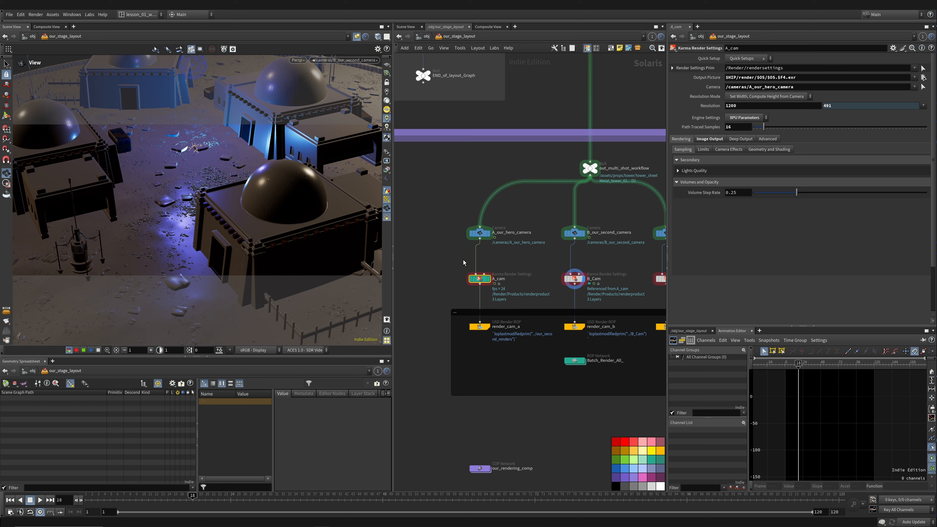
middle_drag(466, 258, 427, 254)
mouse_move(505, 260)
mouse_down()
mouse_move(645, 291)
mouse_move(425, 292)
mouse_up()
middle_drag(496, 259, 508, 257)
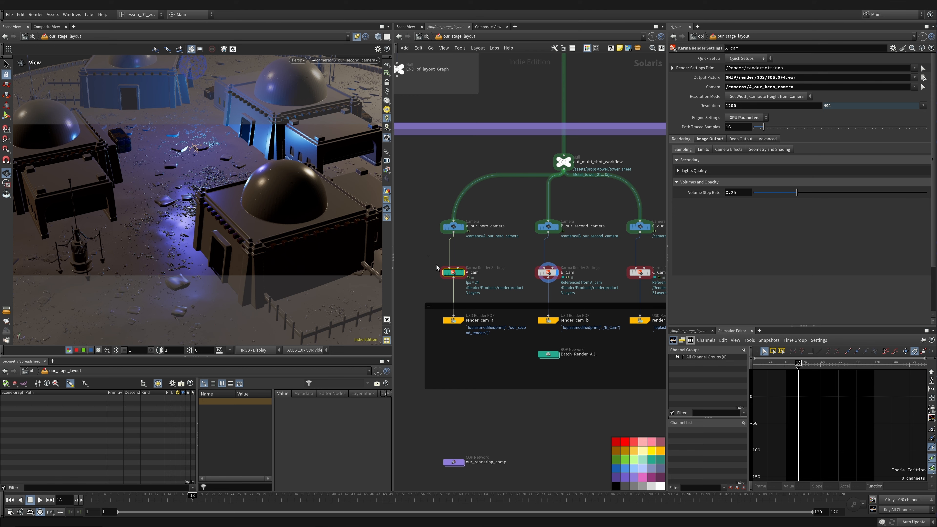
- Display A_cam, look through the render settings camera, and preview the shot in the viewport with Karma XPU
drag(428, 256, 509, 306)
click(546, 368)
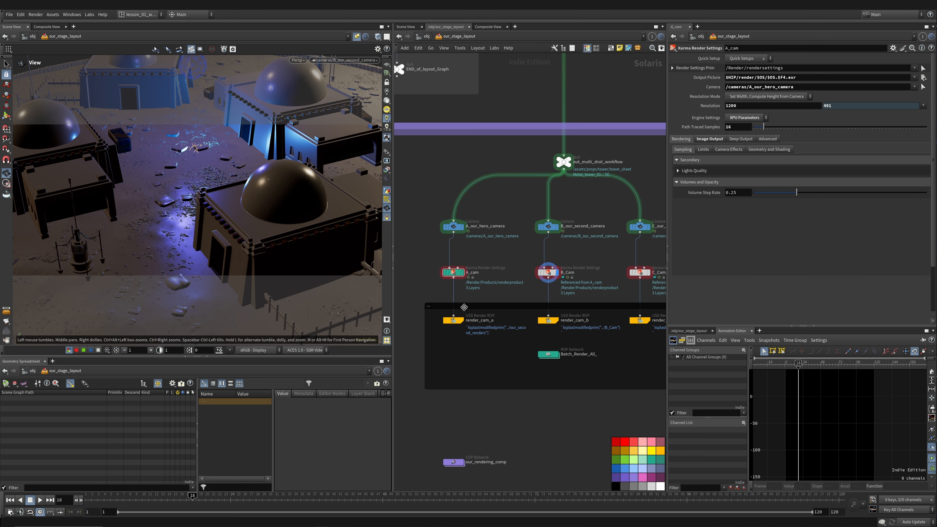
click(461, 272)
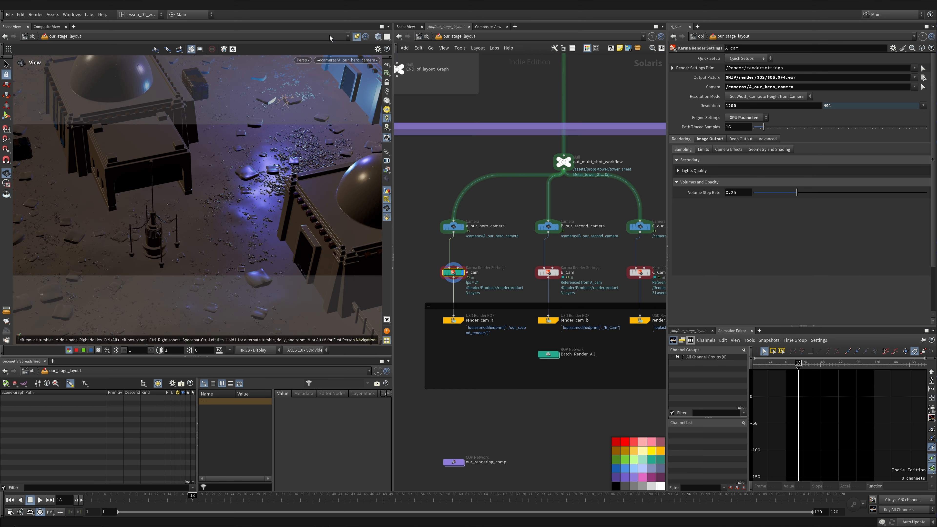
click(346, 61)
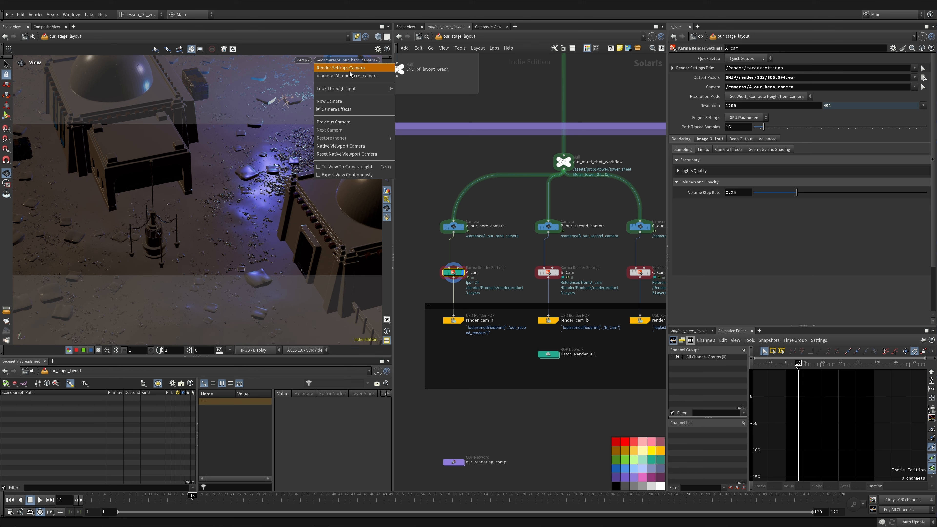
click(359, 70)
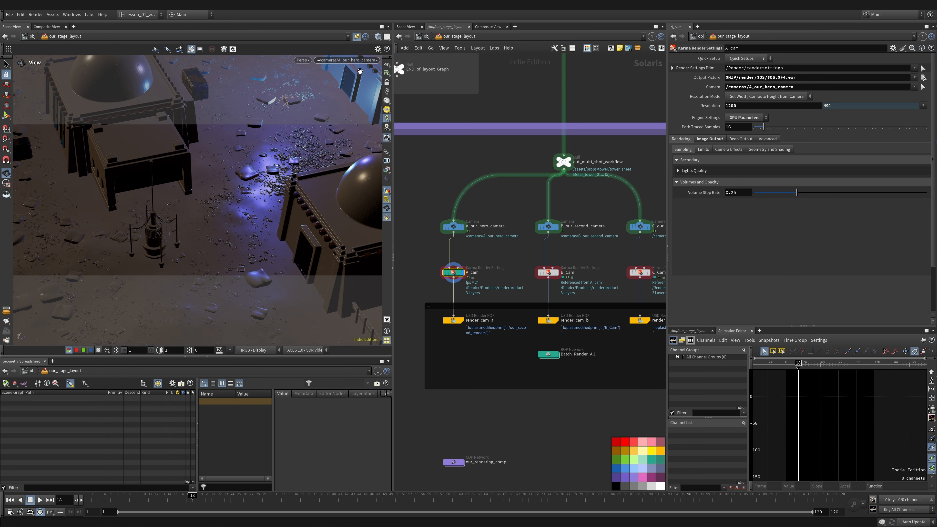
click(302, 60)
click(315, 107)
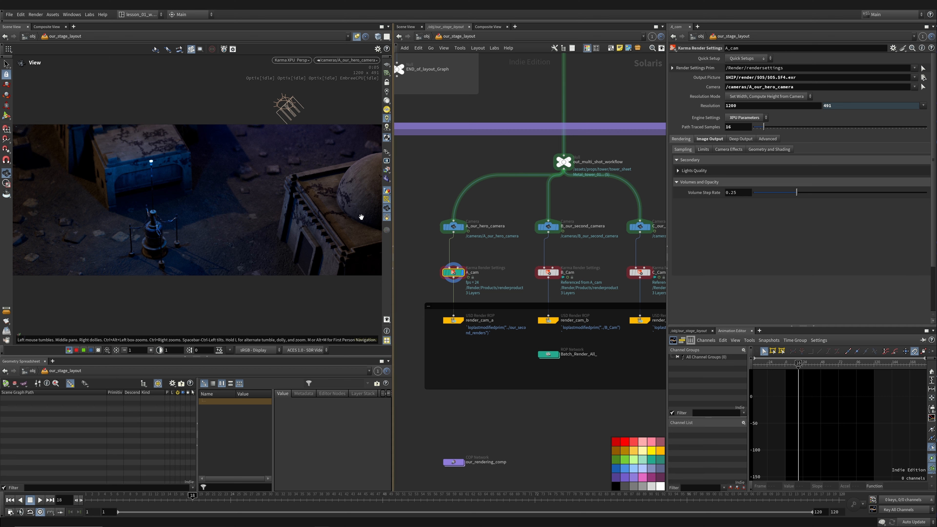
- Set the image denoiser of the A_cam Karma render settings to nVidia Optix Denoiser
click(737, 140)
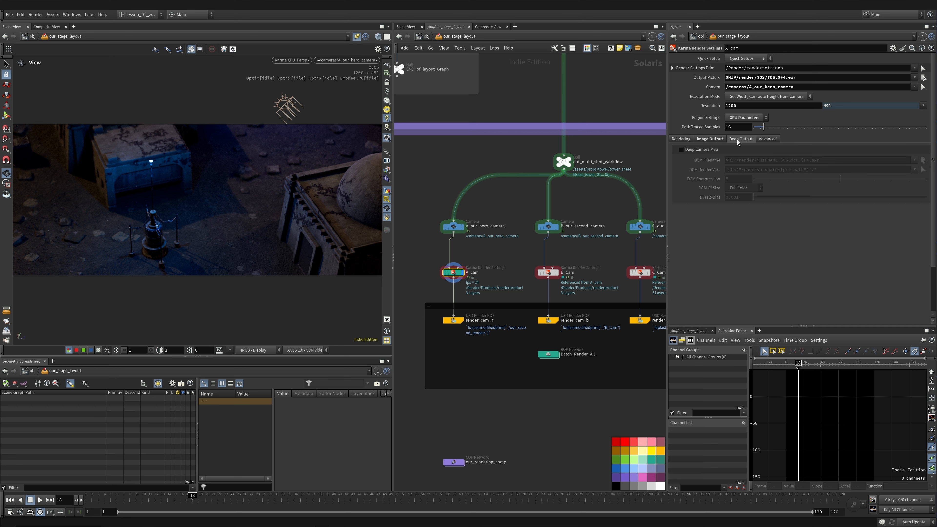
click(709, 139)
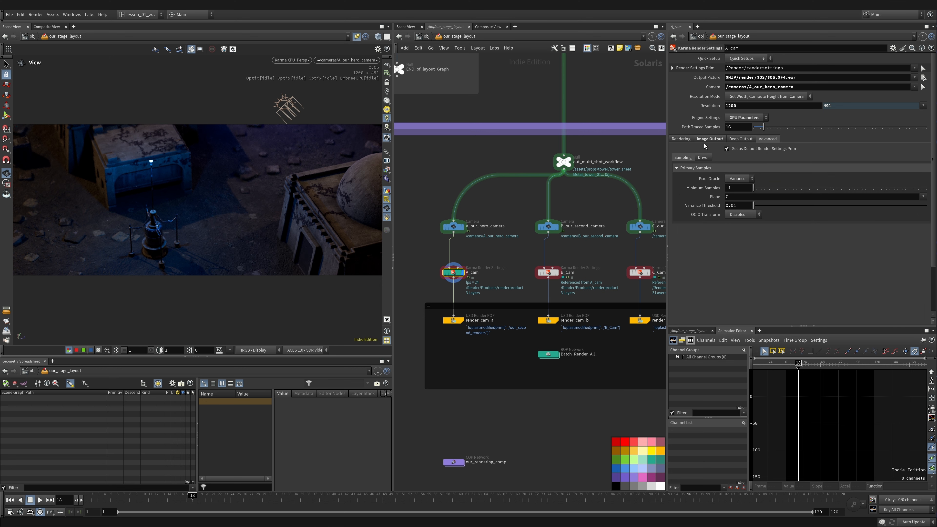
click(725, 150)
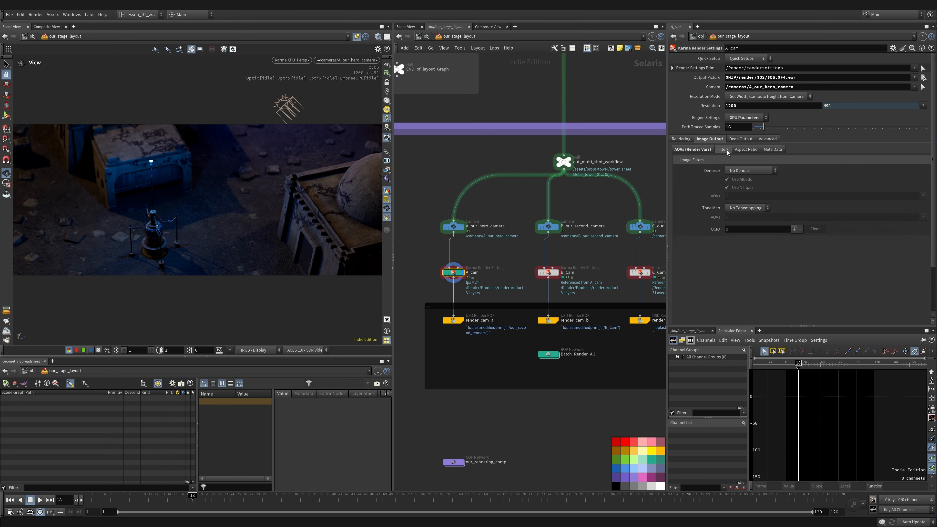
click(746, 171)
click(745, 189)
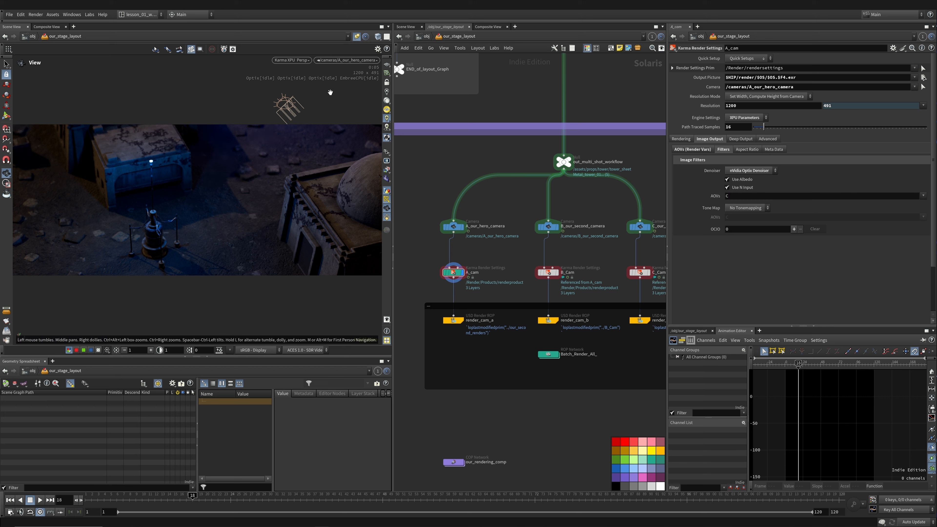
- Restart the viewport render of A_cam to check the denoiser, and return the viewport to Houdini VK
click(291, 60)
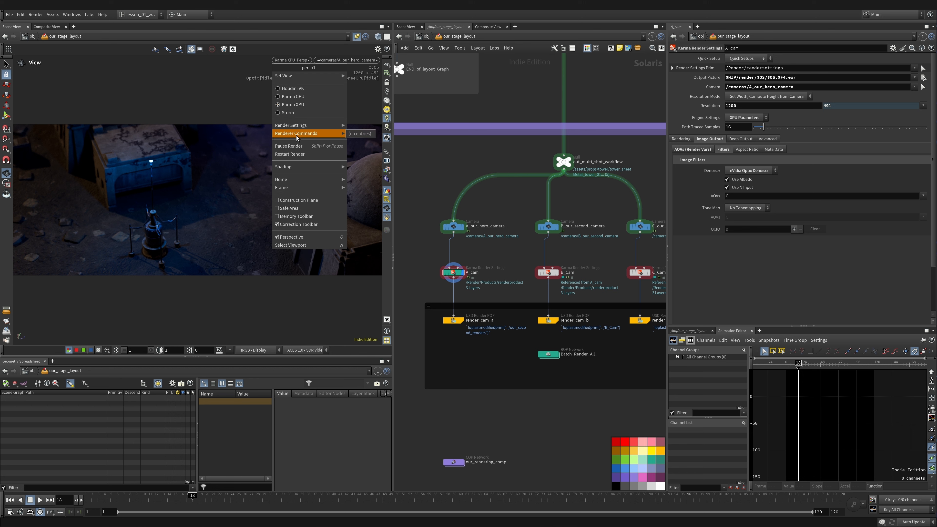
click(298, 155)
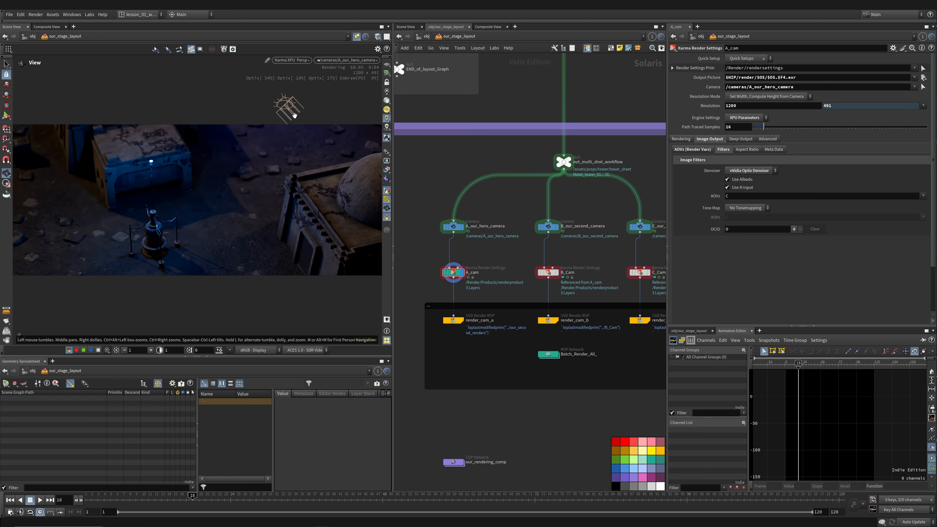
click(291, 59)
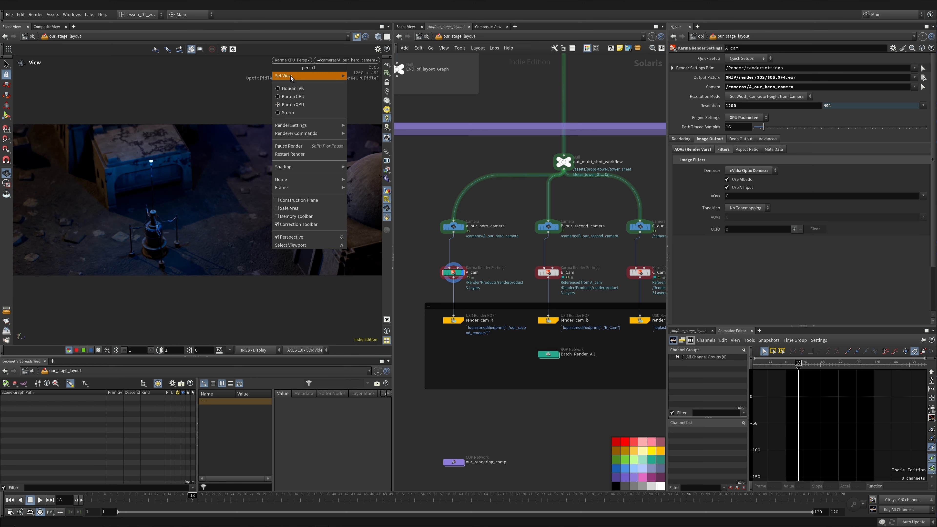
click(308, 90)
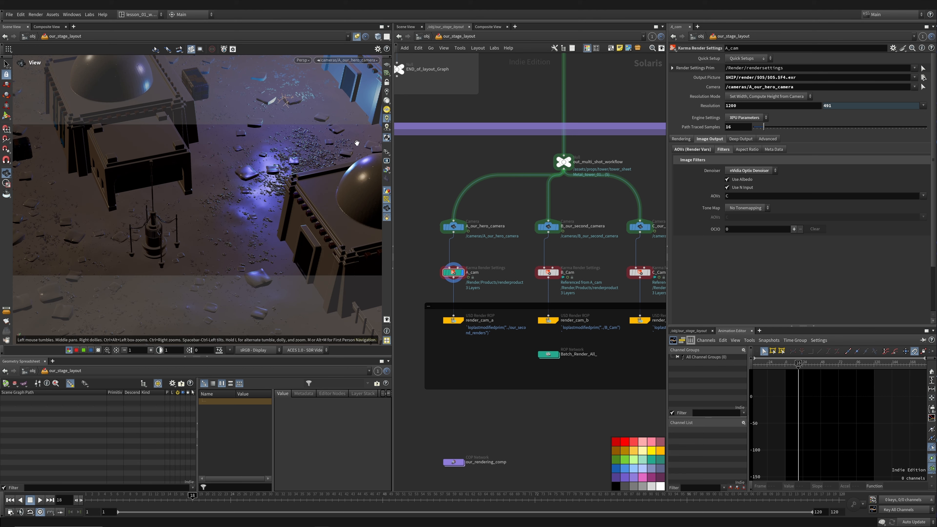
- Display the B_Cam render settings and preview the second camera's shot in the viewport with Karma XPU
click(546, 272)
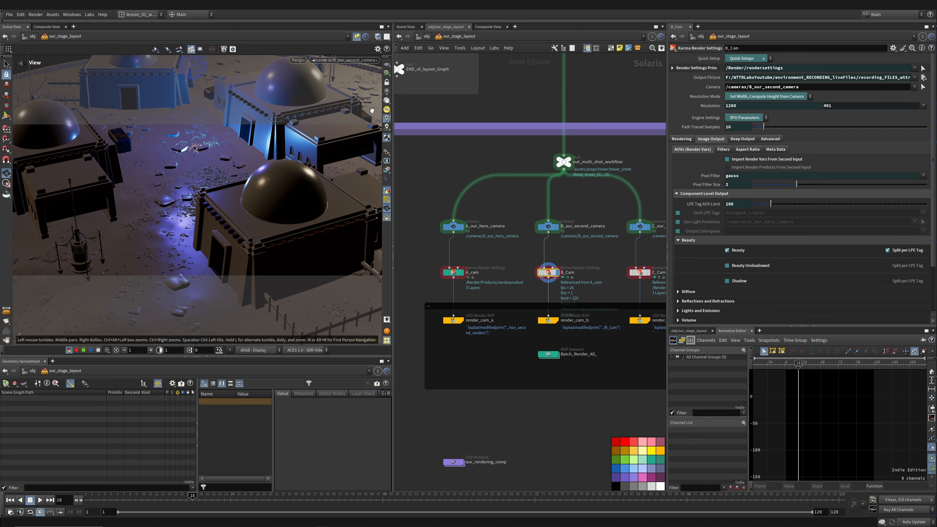
click(306, 61)
click(314, 99)
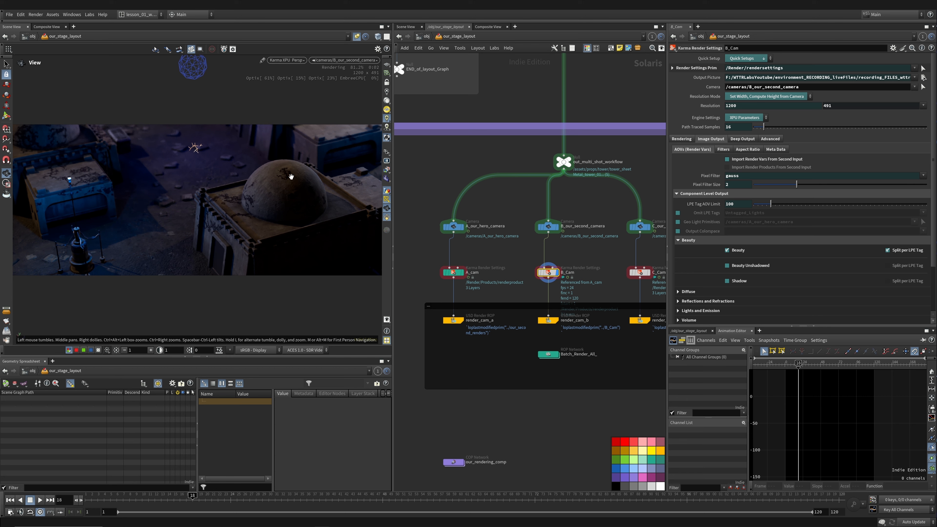
- Display C_Cam to preview the third camera's shot in Karma XPU, and switch the viewport back to Houdini VK
middle_drag(506, 190, 439, 175)
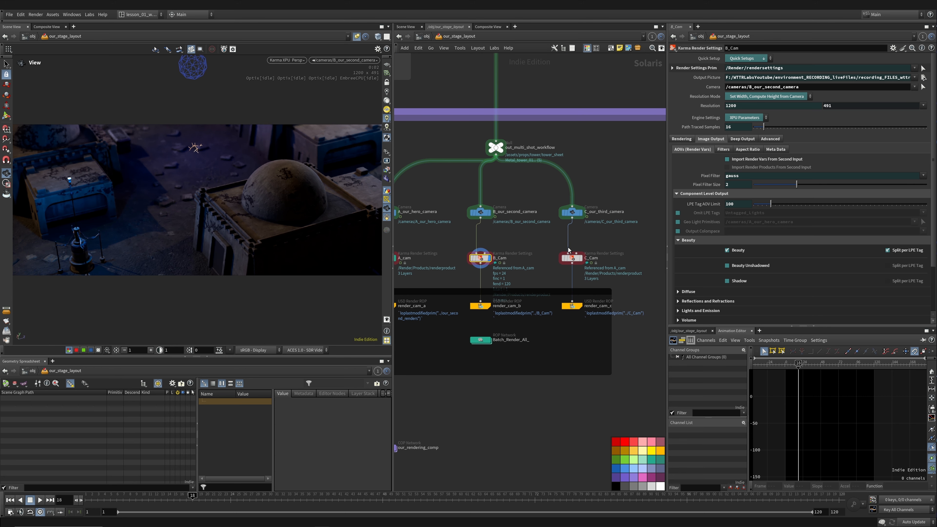
click(580, 259)
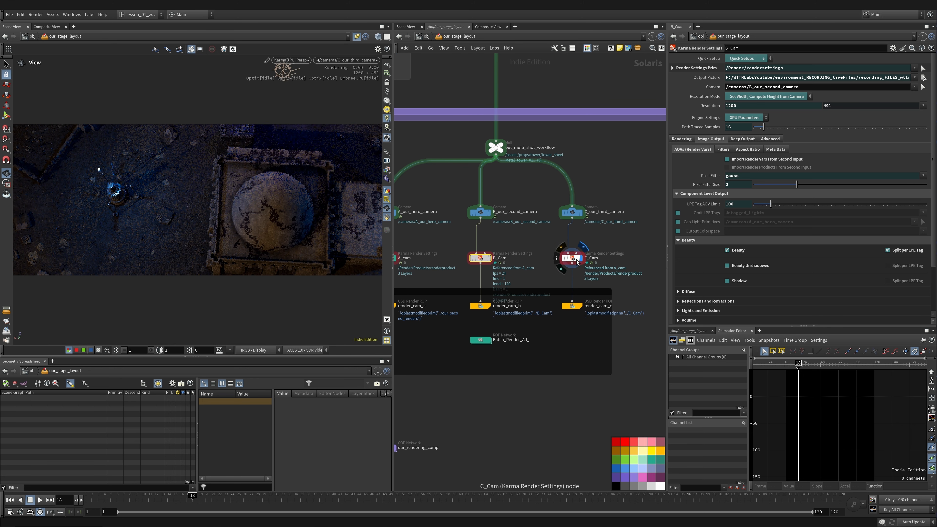
click(575, 260)
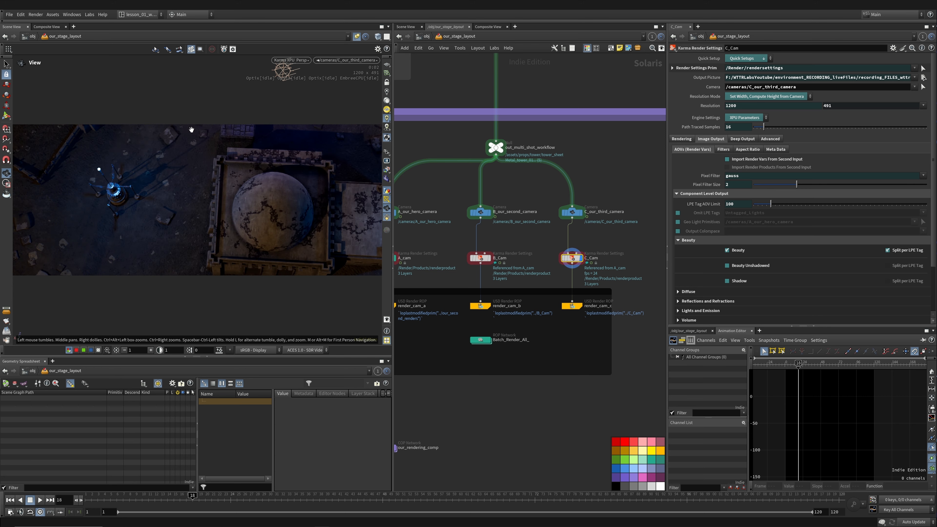
scroll(402, 182, down, 3)
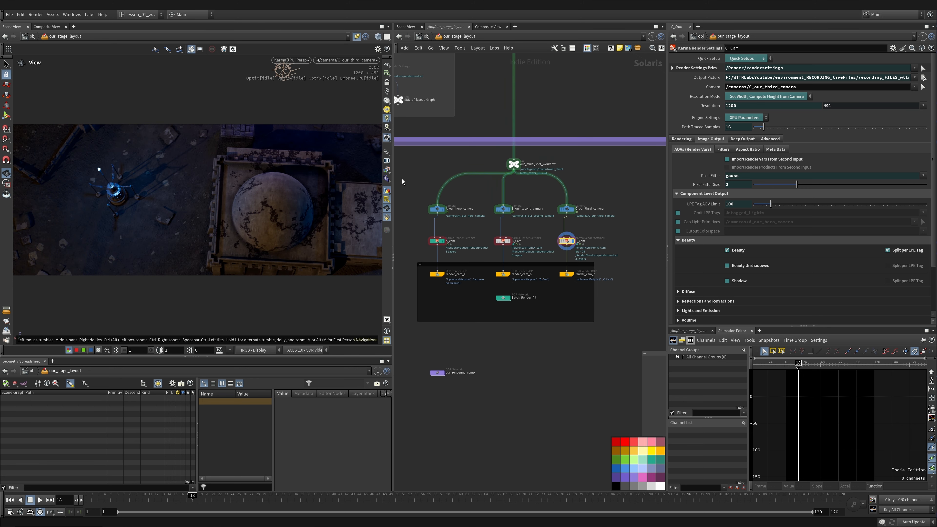
click(292, 60)
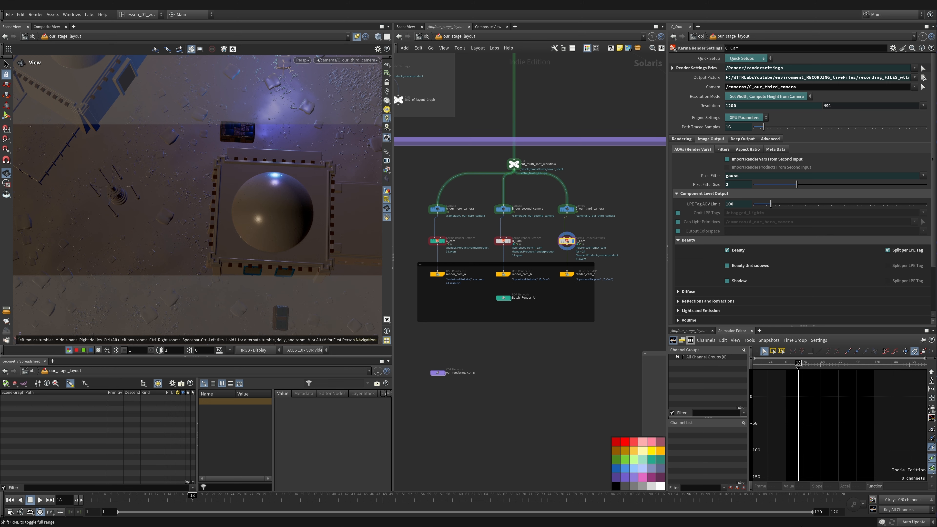
- Set the end frame of the timeline to 60
double_click(837, 512)
text(60)
key(Return)
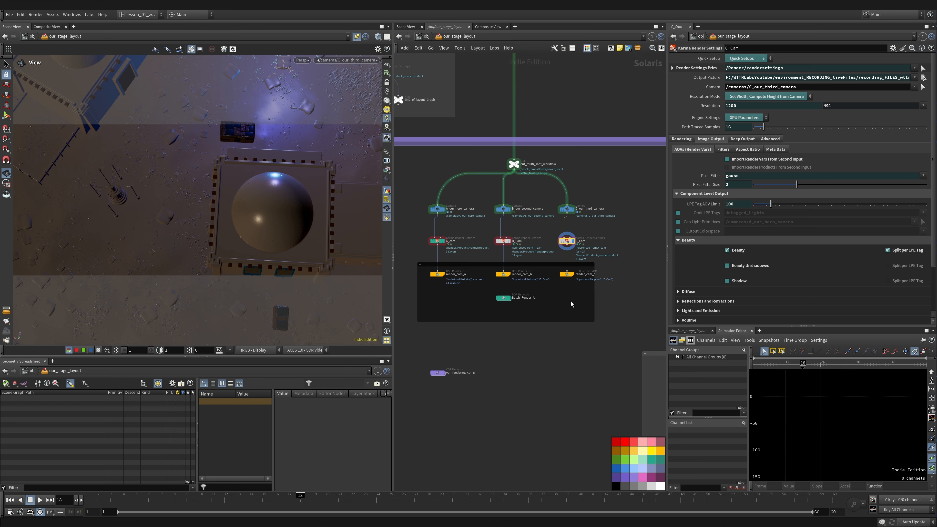
- Enlarge the network box around the USD Render ROPs so that it encloses all of render_cam_c
drag(594, 321, 619, 327)
drag(544, 266, 542, 266)
scroll(405, 219, up, 3)
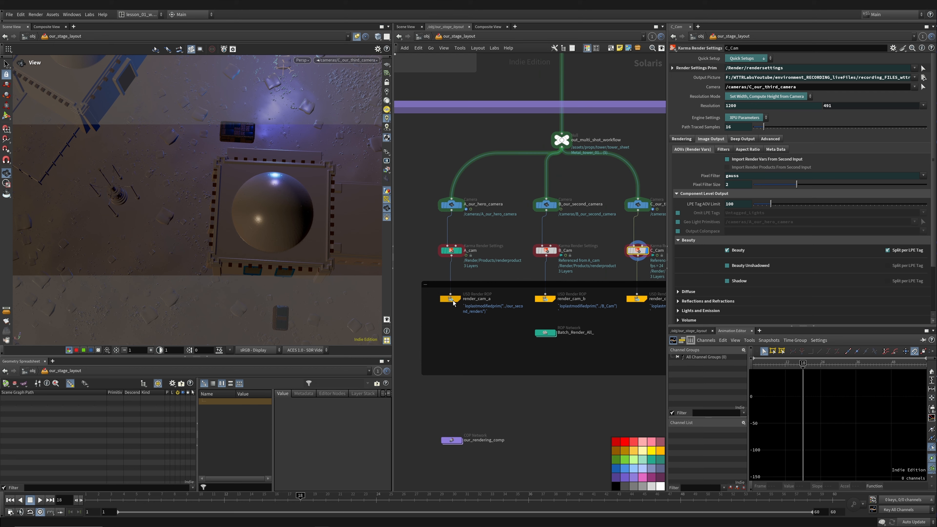
- Check the frame range and render settings expressions of render_cam_a, render_cam_b and render_cam_c
click(454, 302)
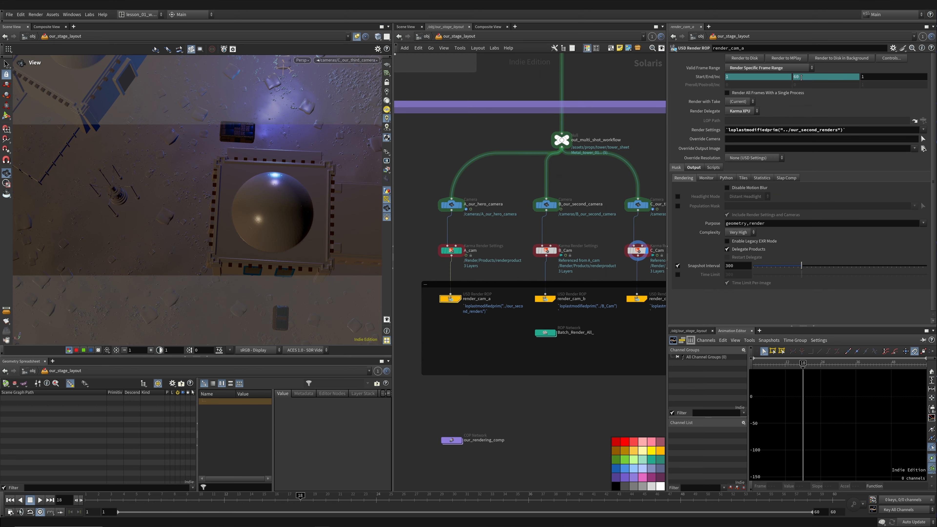
click(545, 299)
middle_drag(545, 299, 523, 300)
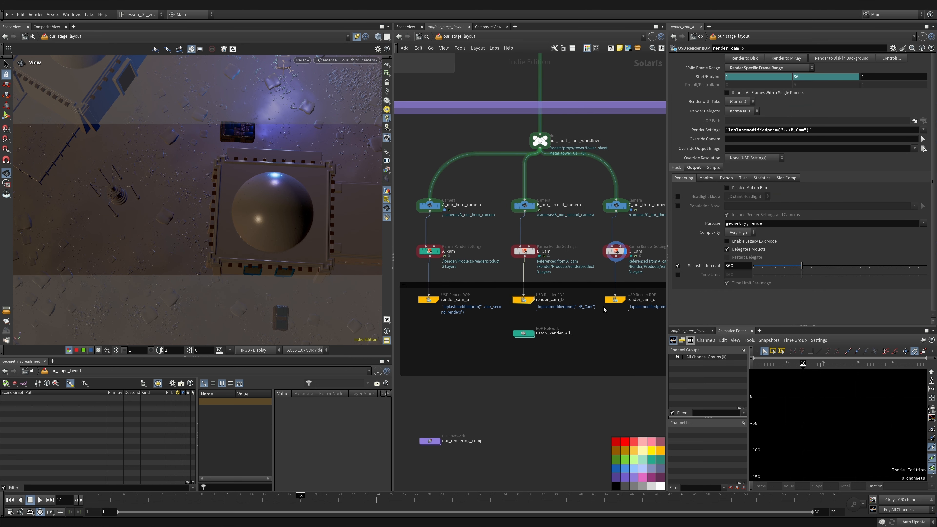
click(613, 299)
middle_drag(614, 304, 658, 296)
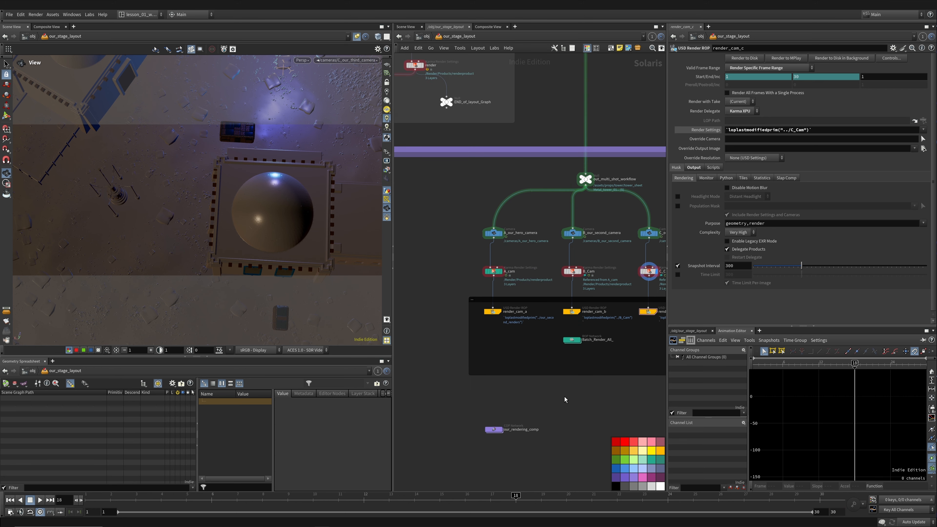
- Inspect the chain of fetch and batch nodes inside Batch_Render_All_, and return to the stage network
click(595, 343)
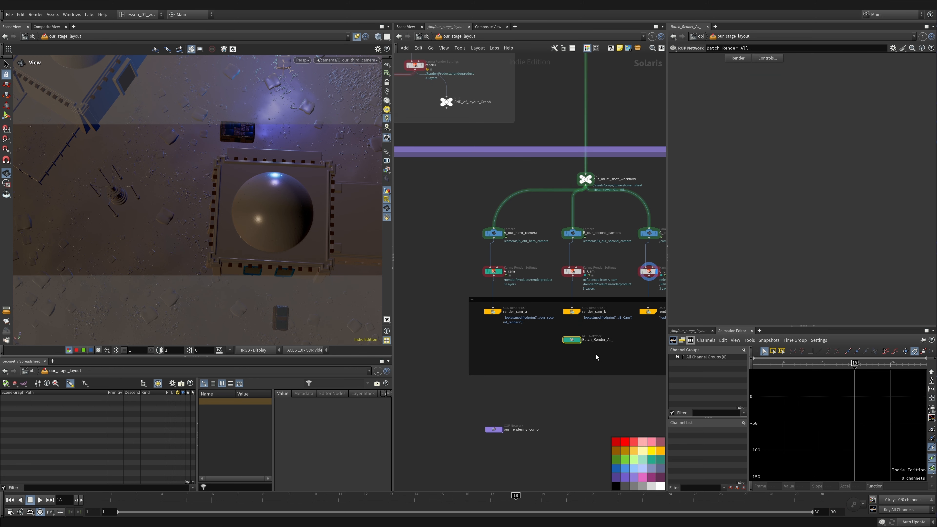
middle_drag(596, 348, 546, 337)
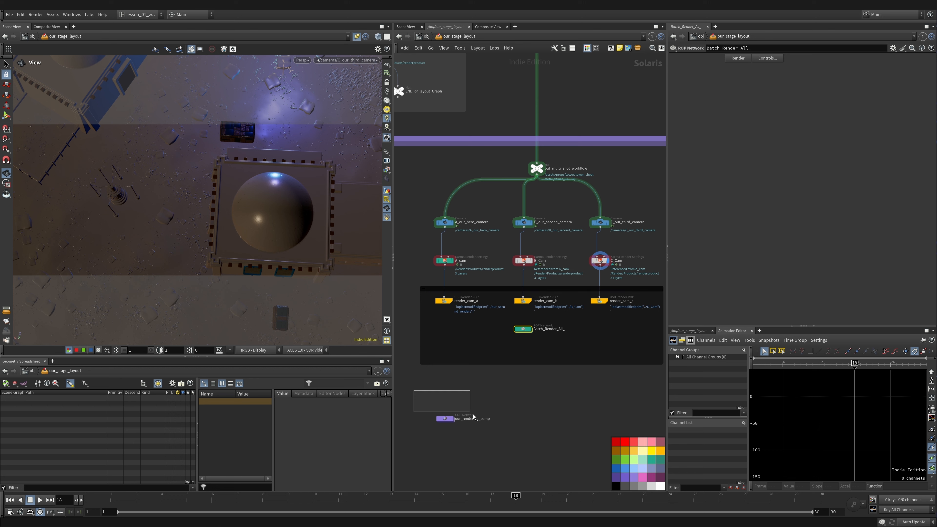
double_click(522, 331)
drag(441, 318, 519, 385)
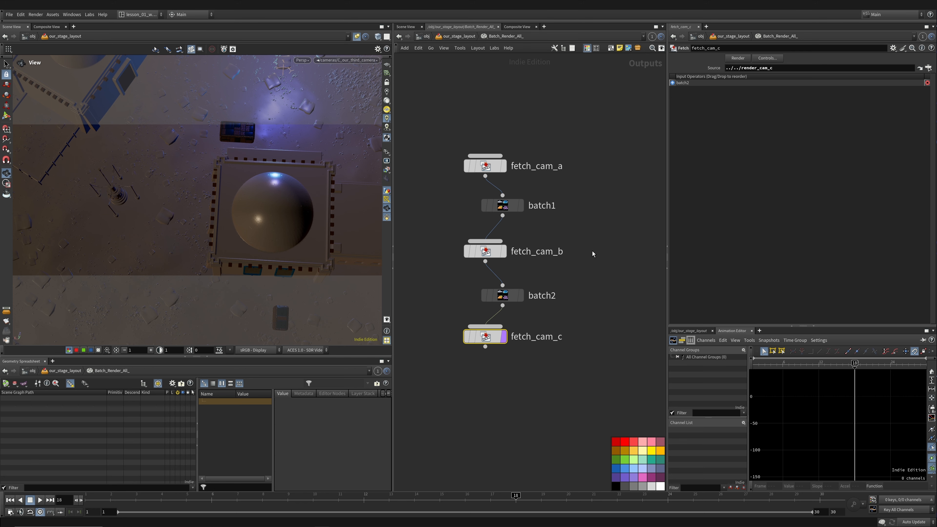
key(u)
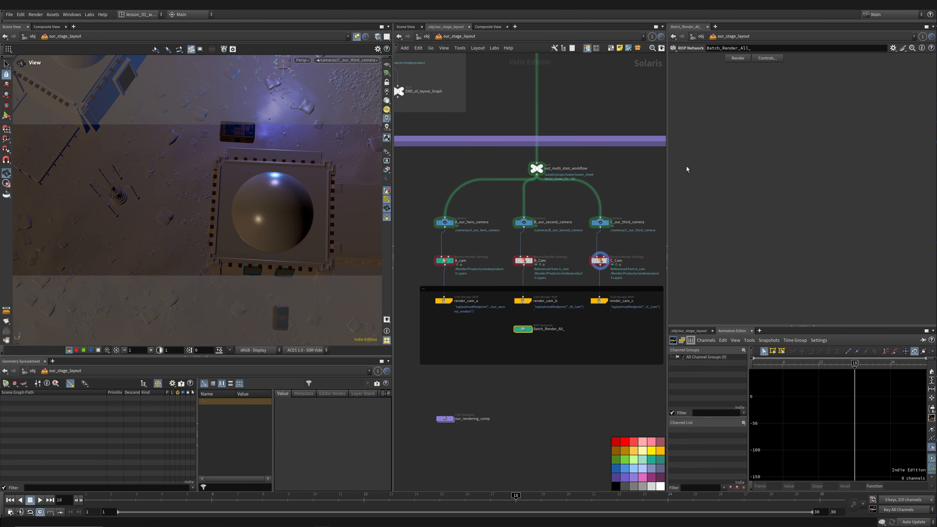
- Point the render settings expression of render_cam_a to A_cam, using `loplastmodifiedprim("../A_cam")`
click(522, 301)
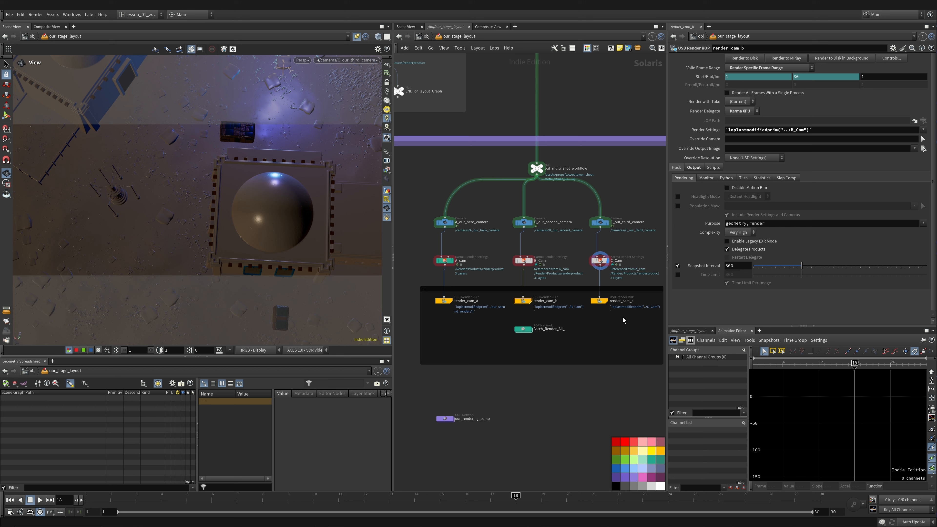
click(454, 302)
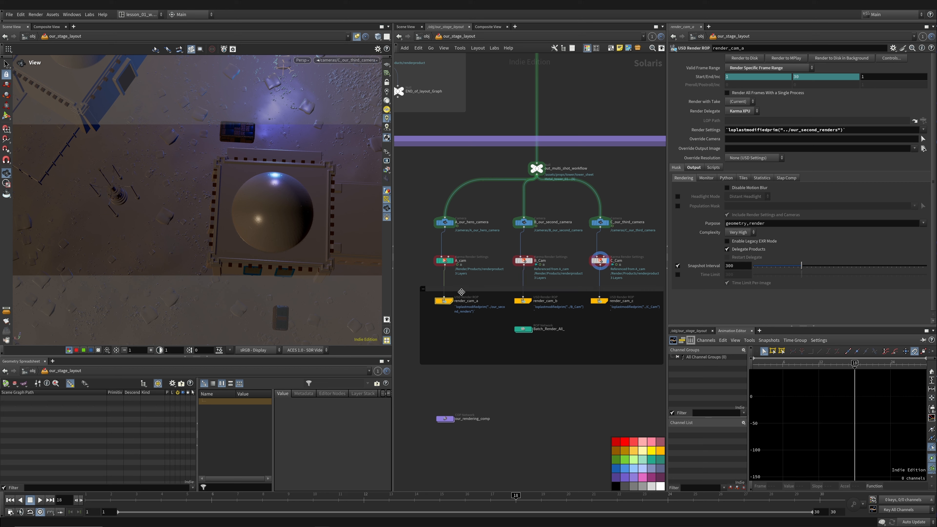
scroll(454, 318, up, 1)
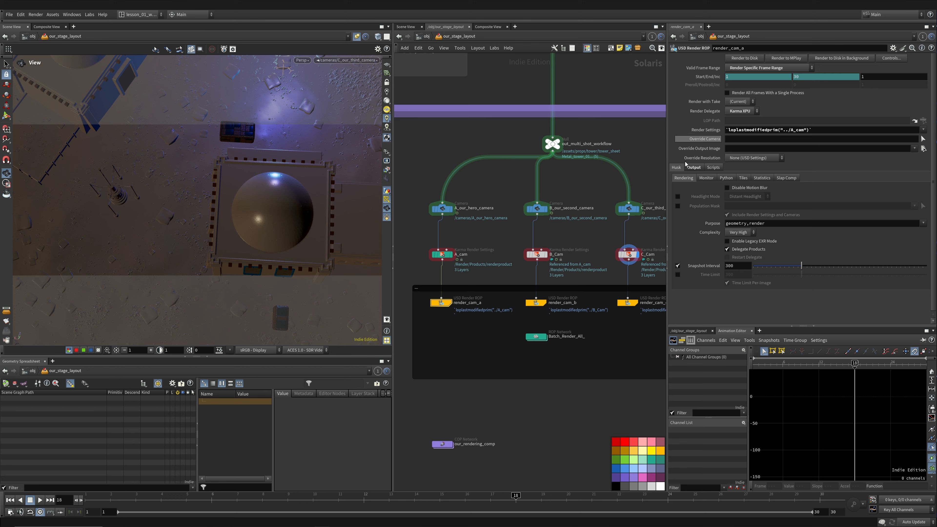
- Verify that the render settings expressions of render_cam_b and render_cam_c reference their matching camera nodes
click(536, 302)
middle_drag(609, 320, 559, 327)
drag(560, 327, 603, 306)
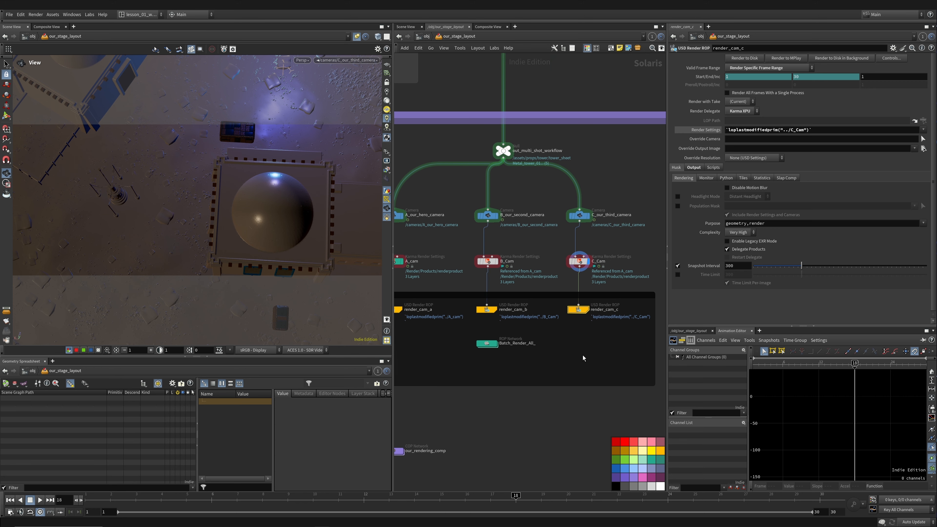
middle_drag(439, 321, 526, 338)
drag(461, 319, 522, 348)
- Open Batch_Render_All_ and start the batch render from the fetch_cam_c node at the end of the chain
double_click(574, 360)
drag(444, 312, 502, 372)
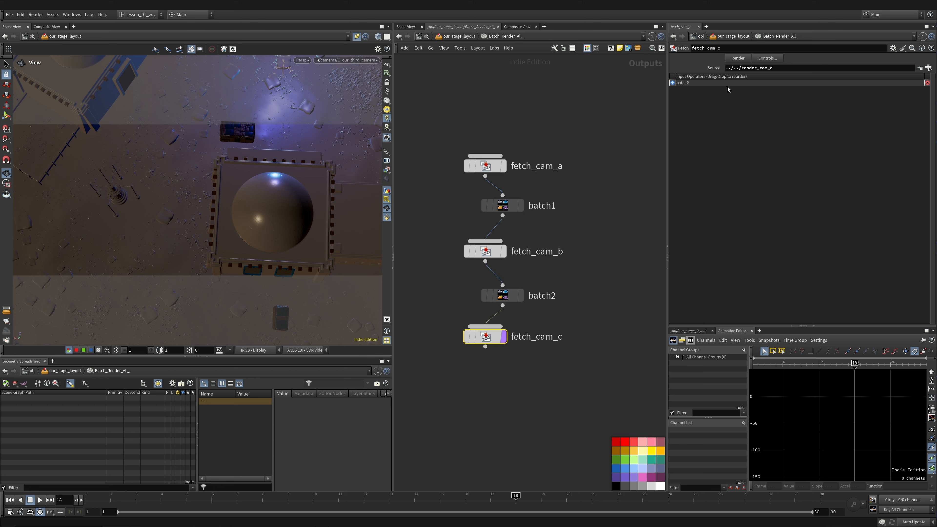
click(744, 58)
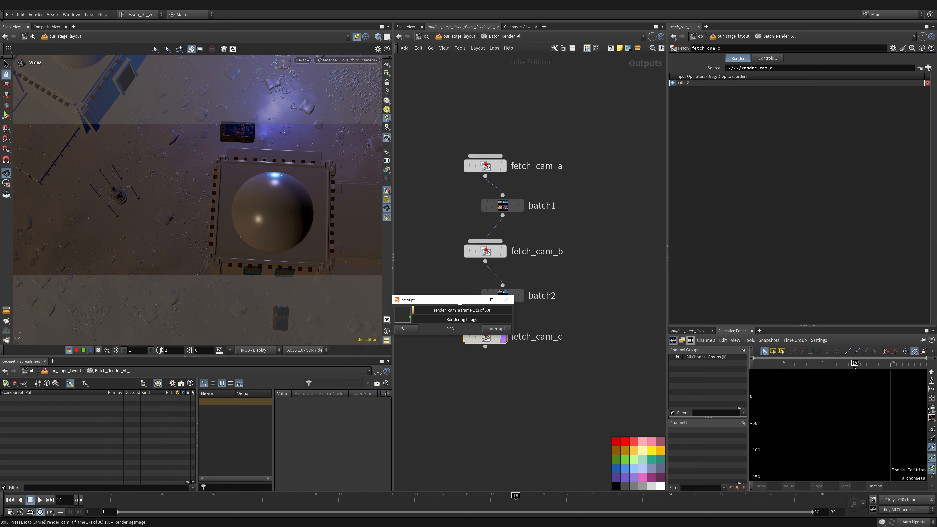
- Widen the network pane, look inside the our_rendering_comp network, and return to the stage network
drag(466, 304, 405, 305)
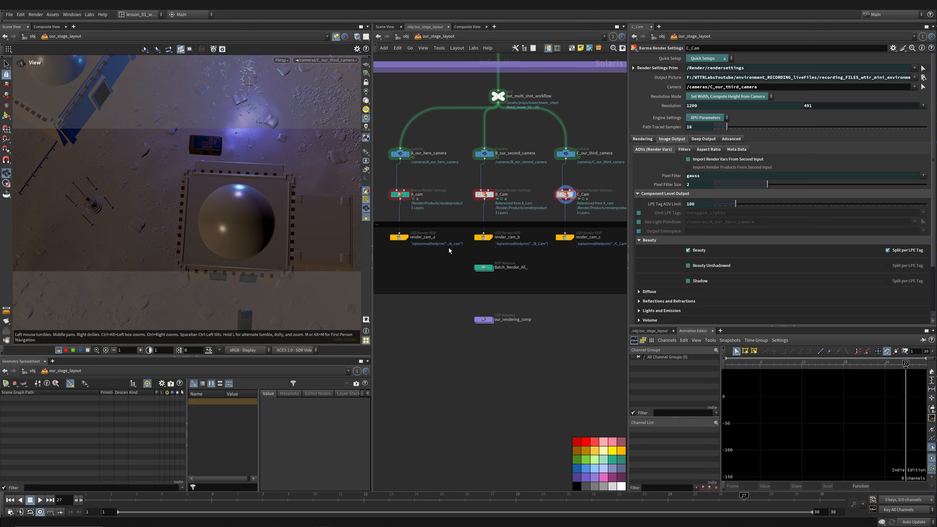
drag(632, 261, 669, 260)
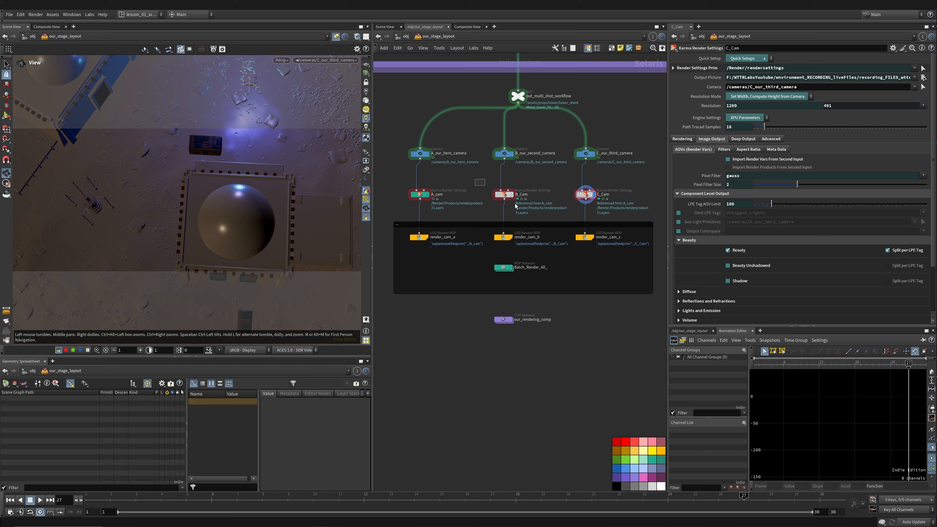
click(504, 194)
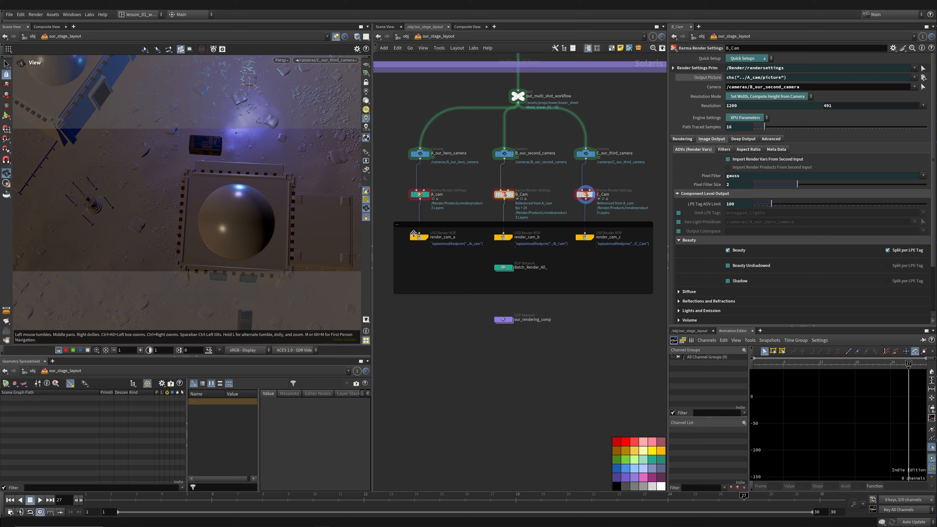
double_click(504, 319)
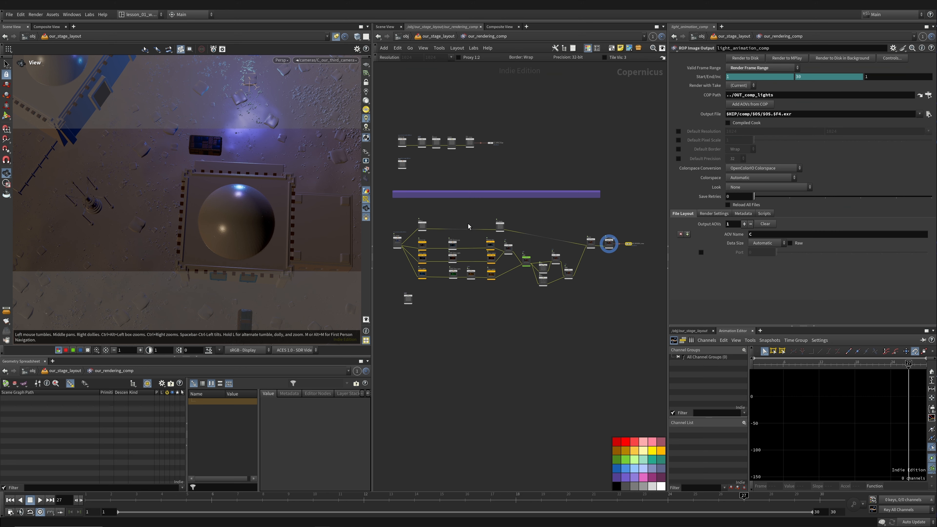
key(u)
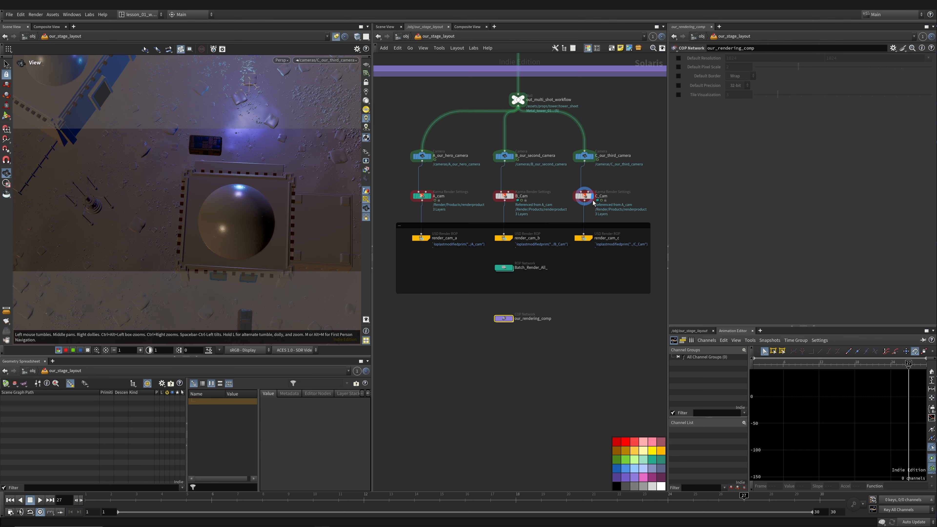
- Check the source paths of fetch_cam_a, fetch_cam_b and fetch_cam_c inside Batch_Render_All_, and return to the stage network
double_click(504, 267)
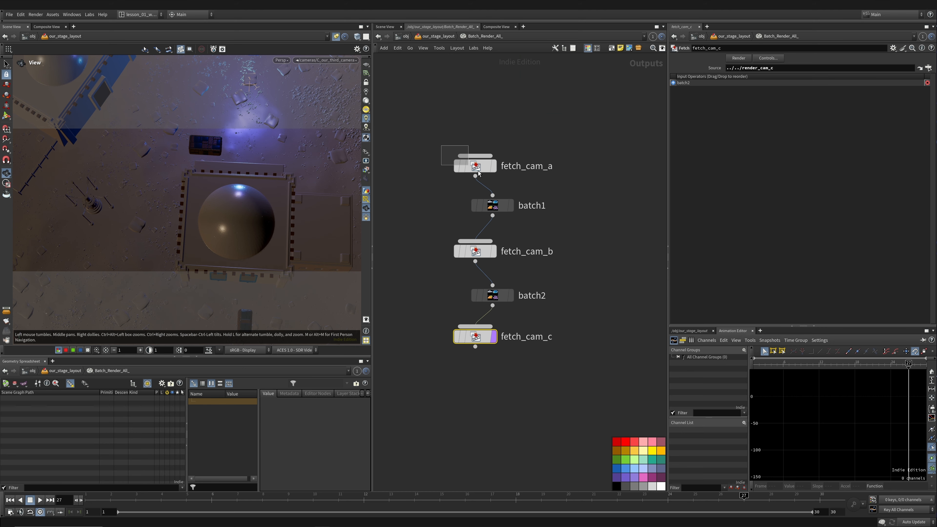
click(476, 168)
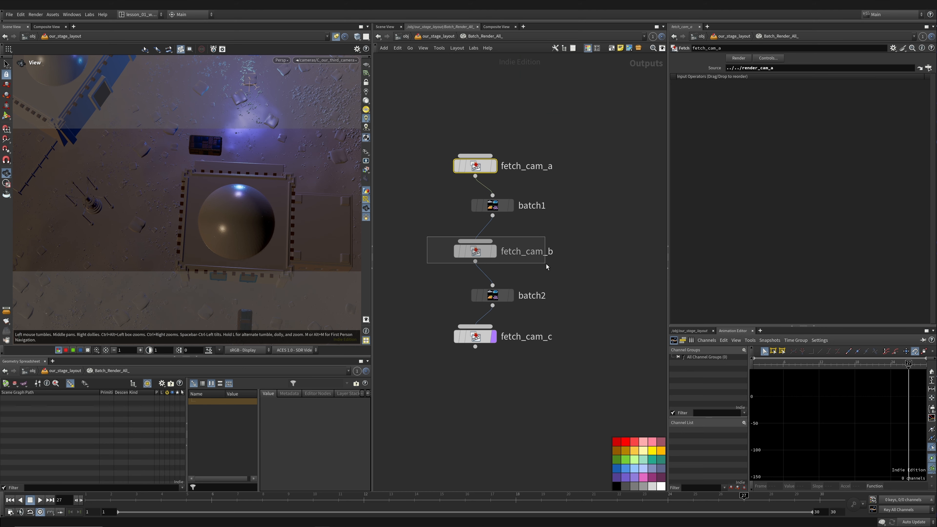
click(476, 252)
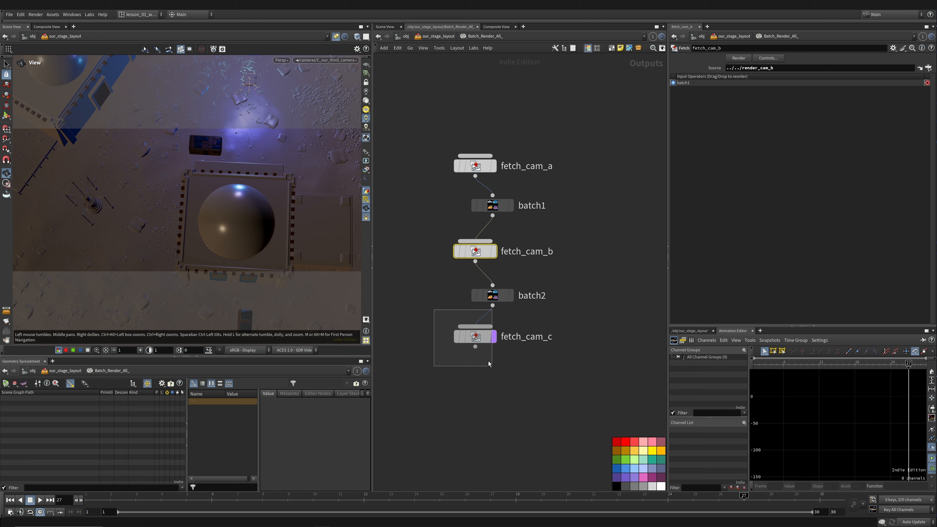
drag(488, 361, 488, 362)
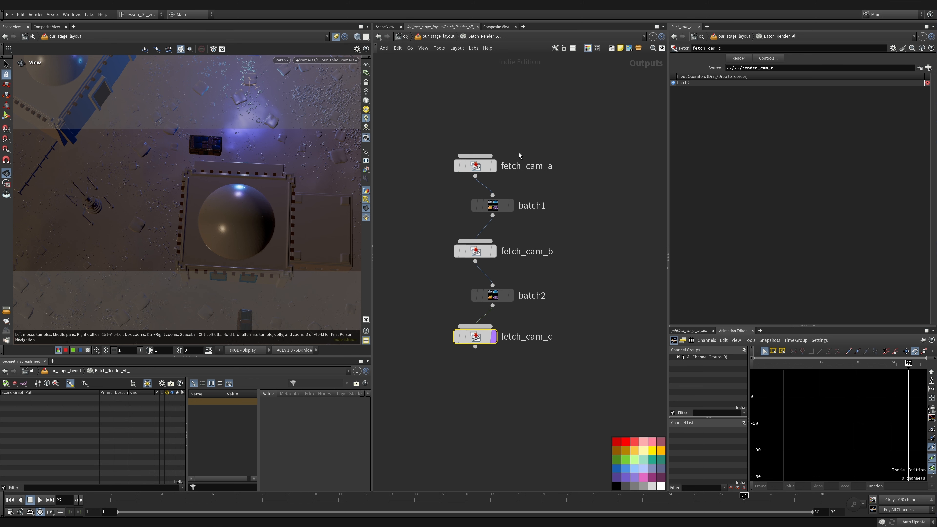
click(538, 148)
key(u)
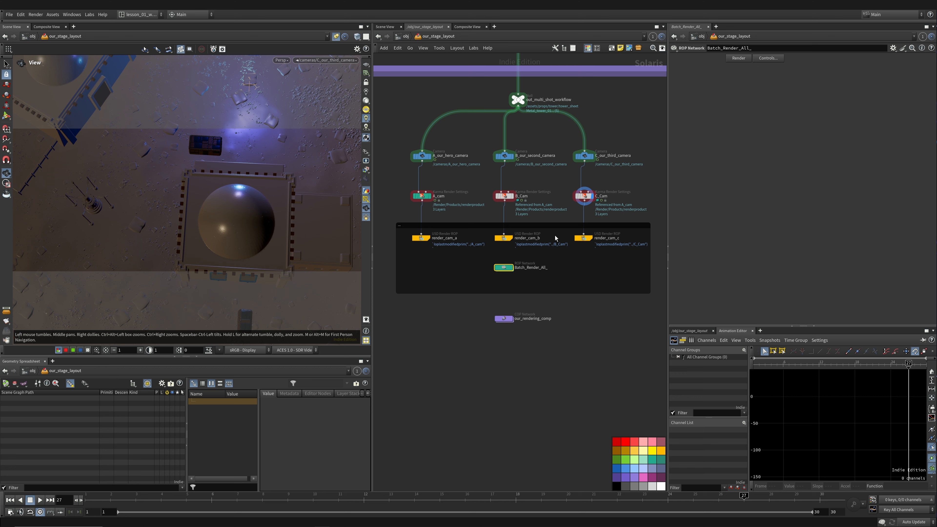
- Inspect the output picture expressions on the B_Cam and C_Cam render settings nodes, including C_Cam's resolved path
click(505, 199)
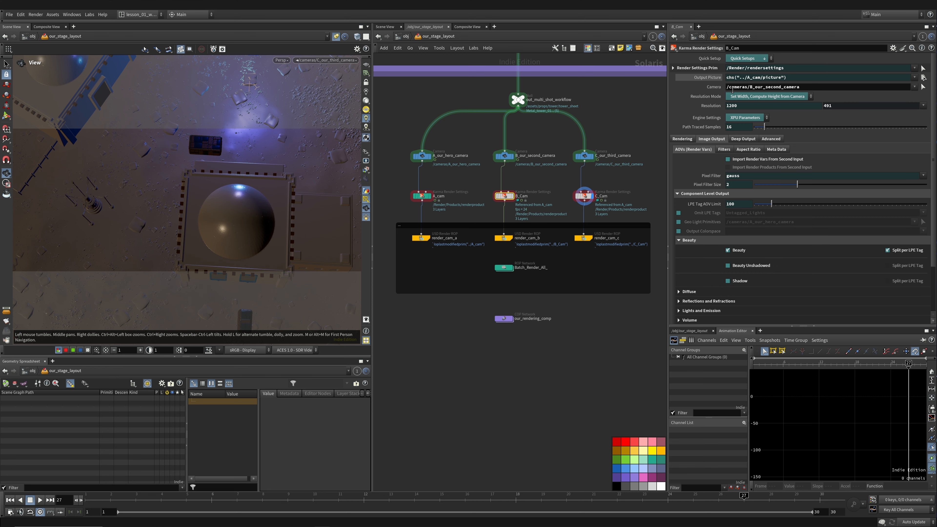
drag(395, 184, 444, 208)
drag(555, 184, 647, 228)
click(719, 79)
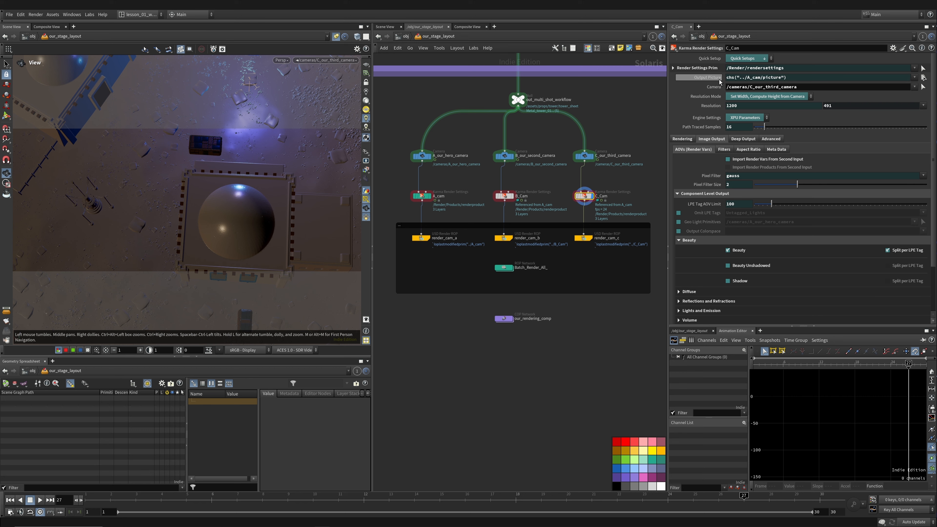
click(719, 80)
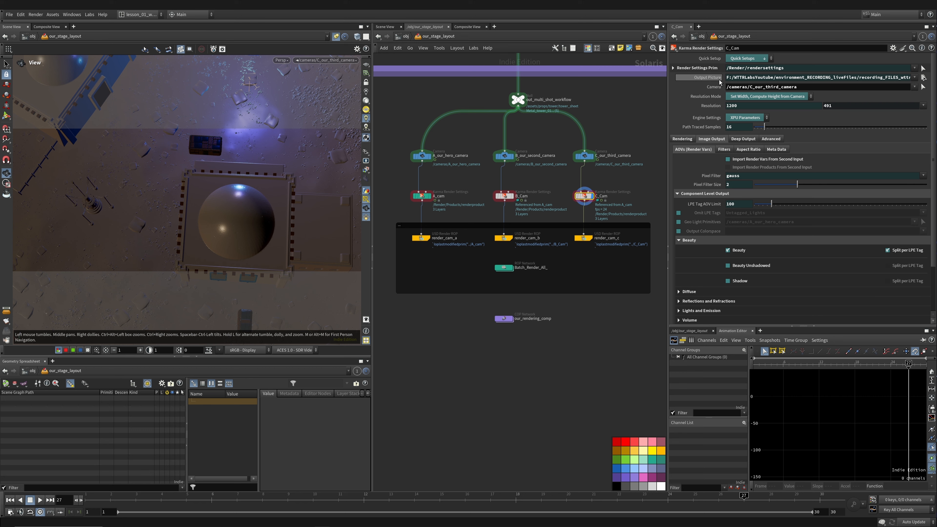
- Remove B_Cam's output picture reference to A_cam and give it A_cam's own path, `$HIP/render/$OS/$OS.$F4.exr`
click(421, 196)
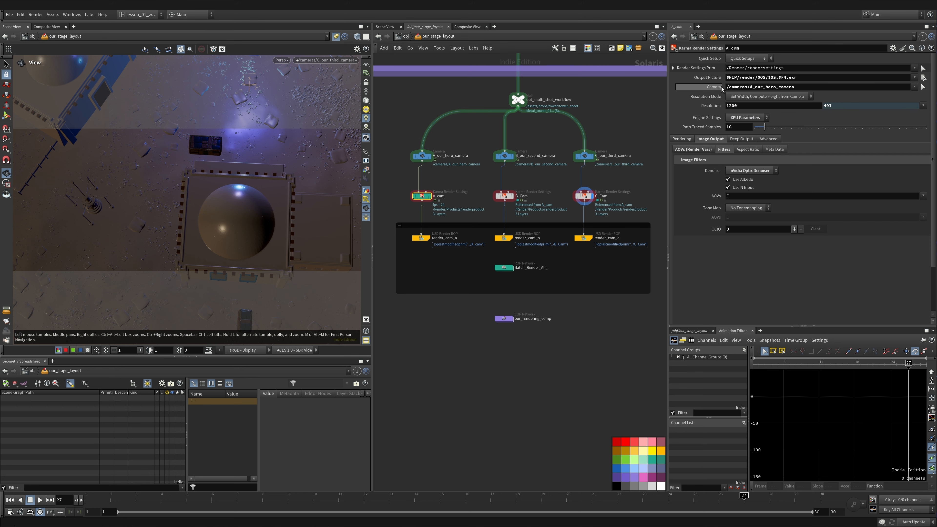
drag(808, 78, 724, 79)
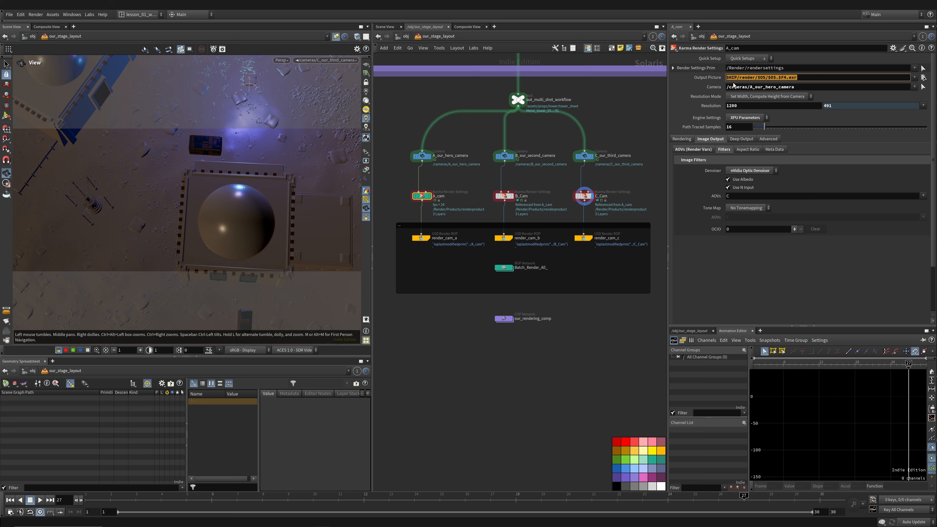
click(772, 269)
drag(795, 78, 723, 78)
key(ctrl+c)
click(505, 196)
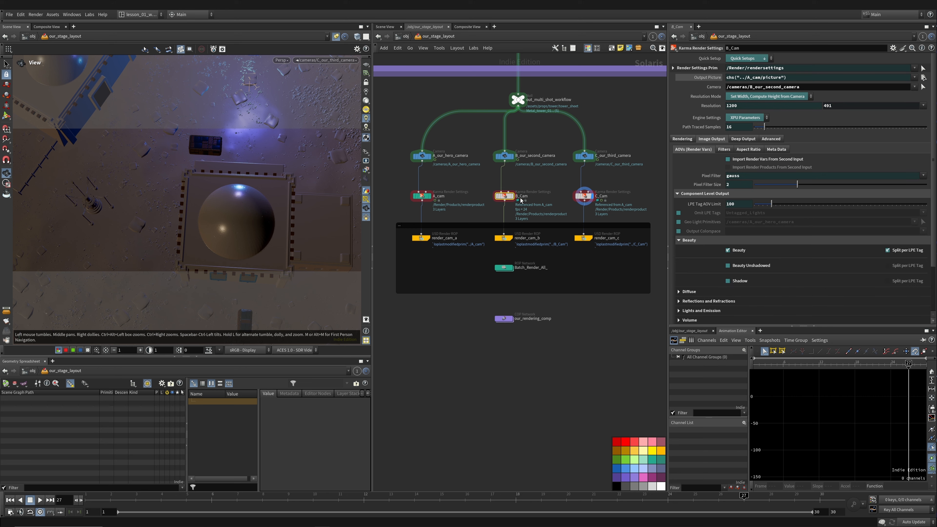
right_click(716, 78)
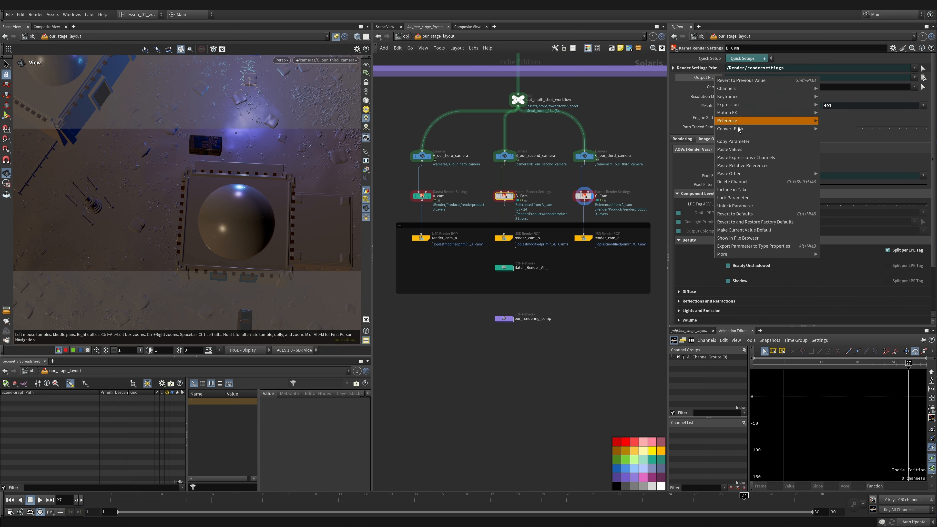
click(740, 181)
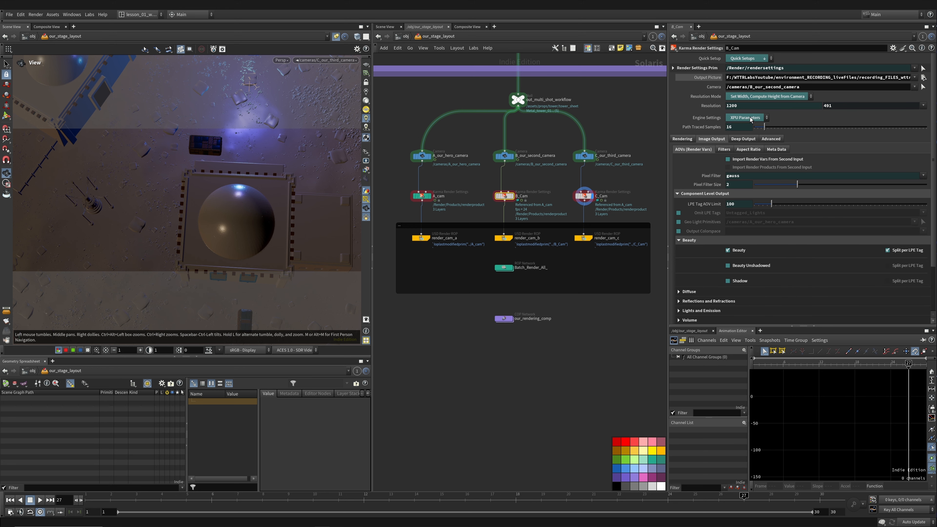
click(751, 77)
key(ctrl+v)
key(Return)
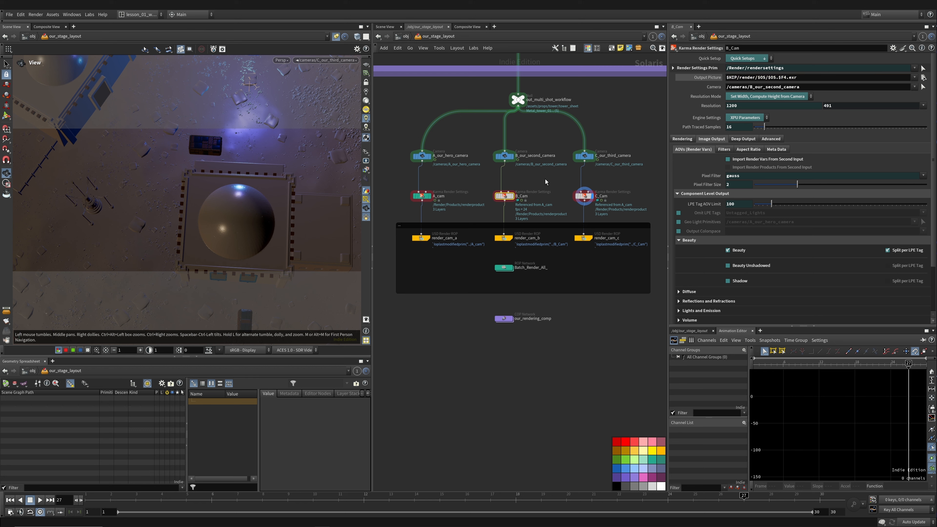
- Delete C_Cam's output picture channel reference and set its output picture to `$HIP/render/$OS/$OS.$F4.exr`
drag(543, 176, 590, 198)
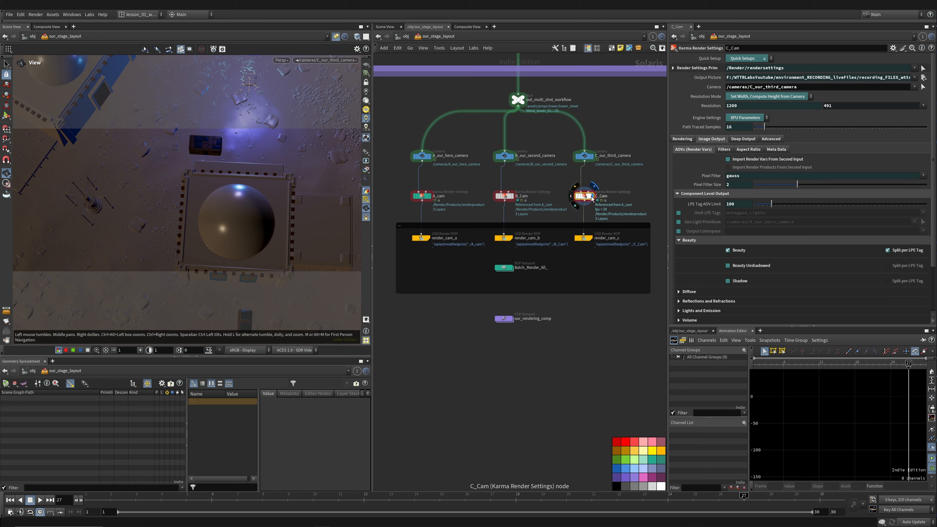
right_click(715, 109)
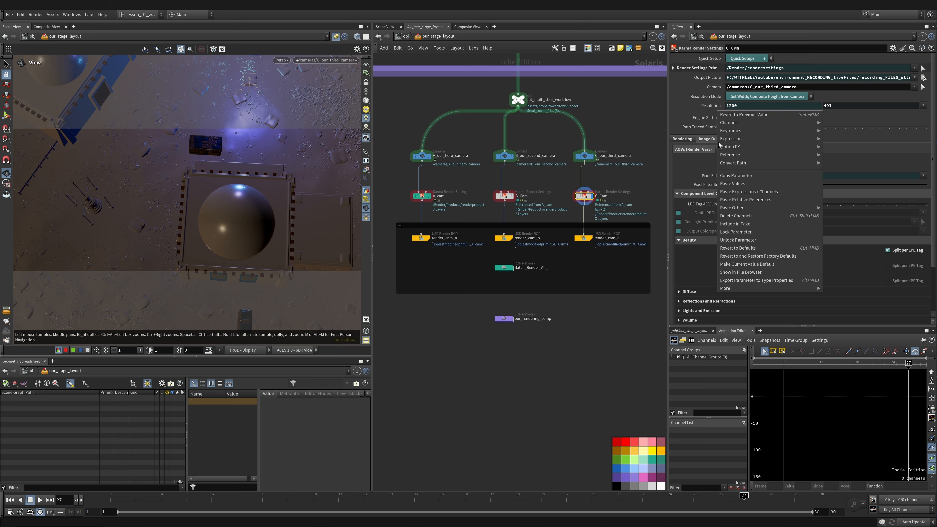
click(751, 218)
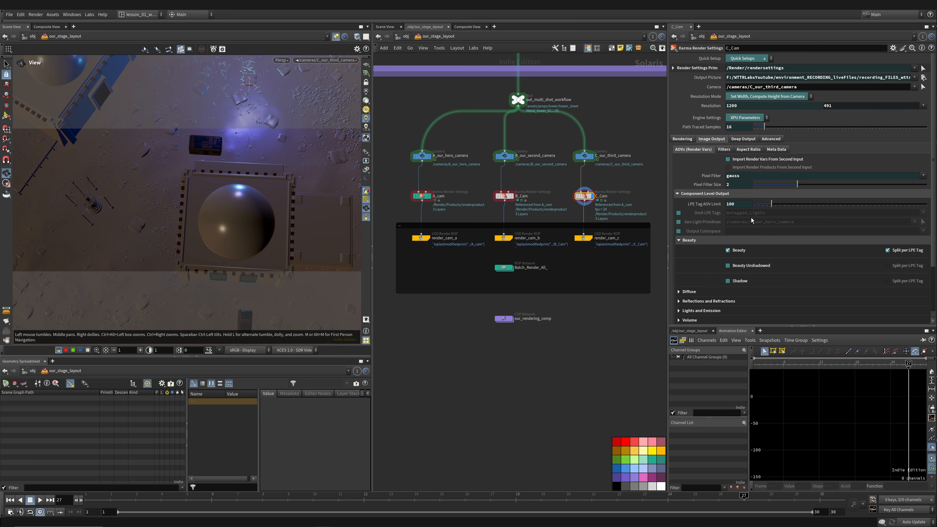
triple_click(764, 78)
key(ctrl+v)
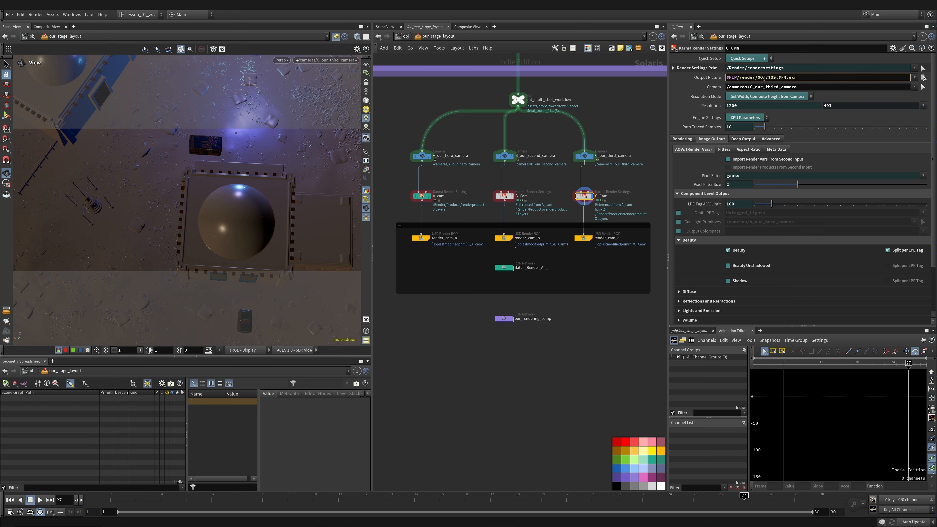
key(Return)
- Verify the resolved output picture paths of C_Cam, B_Cam and A_cam through to the end of each file name
click(714, 80)
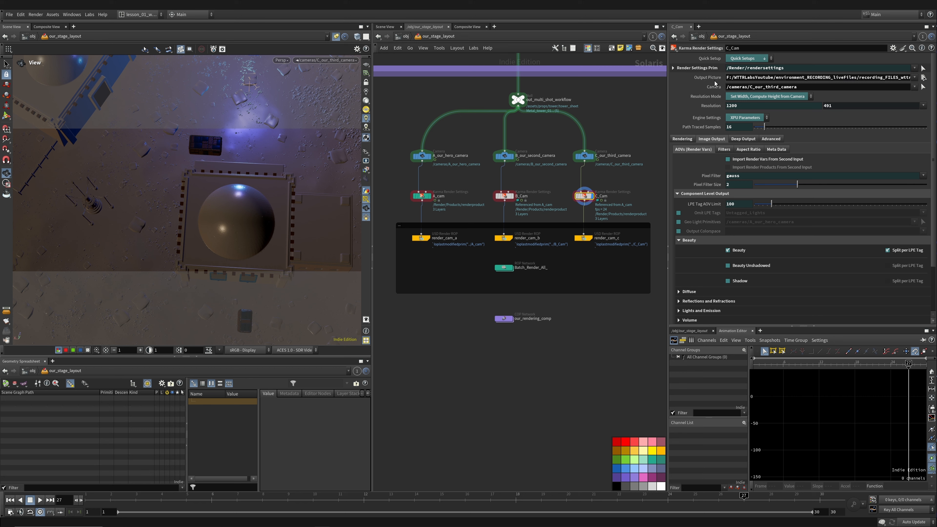
triple_click(819, 78)
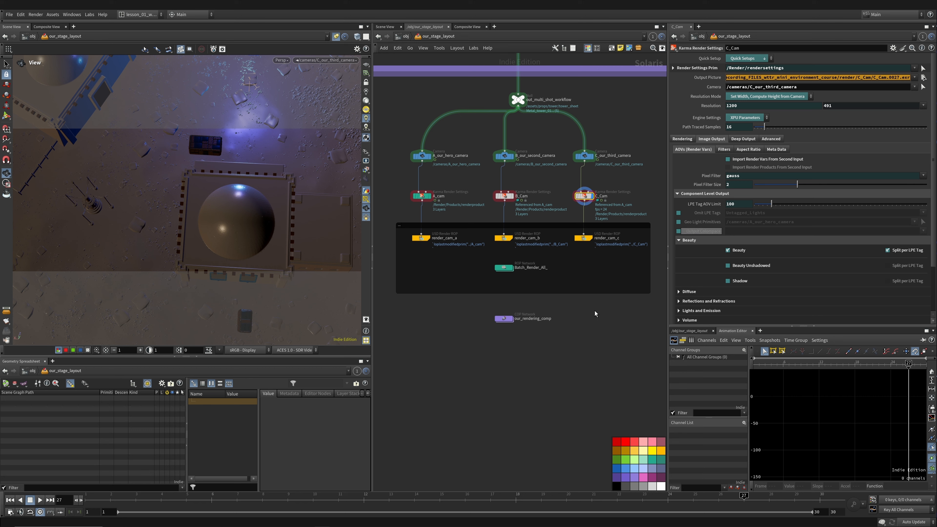
click(504, 195)
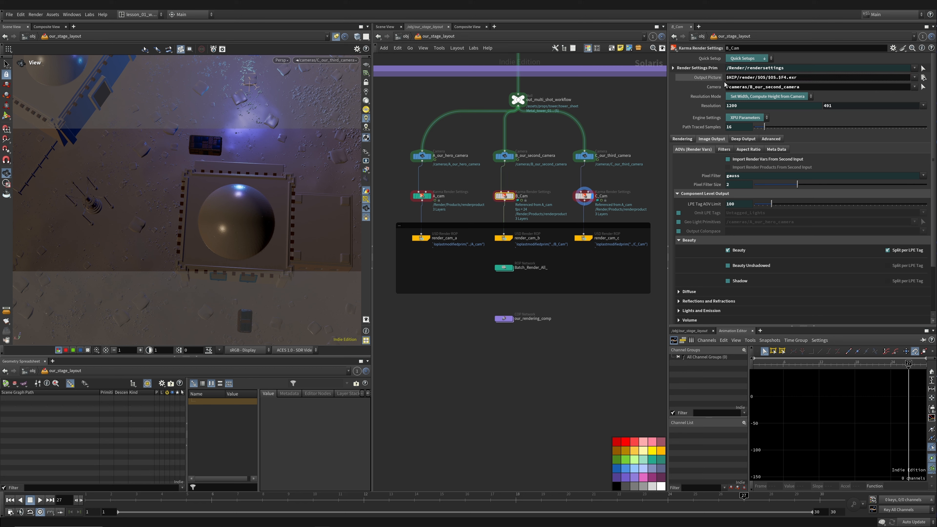
click(703, 78)
drag(855, 78, 916, 78)
click(421, 195)
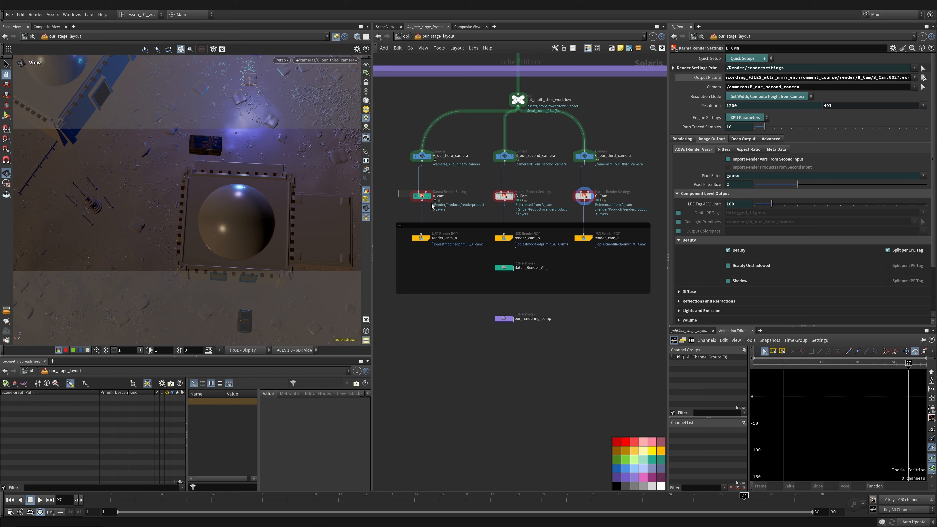
click(703, 78)
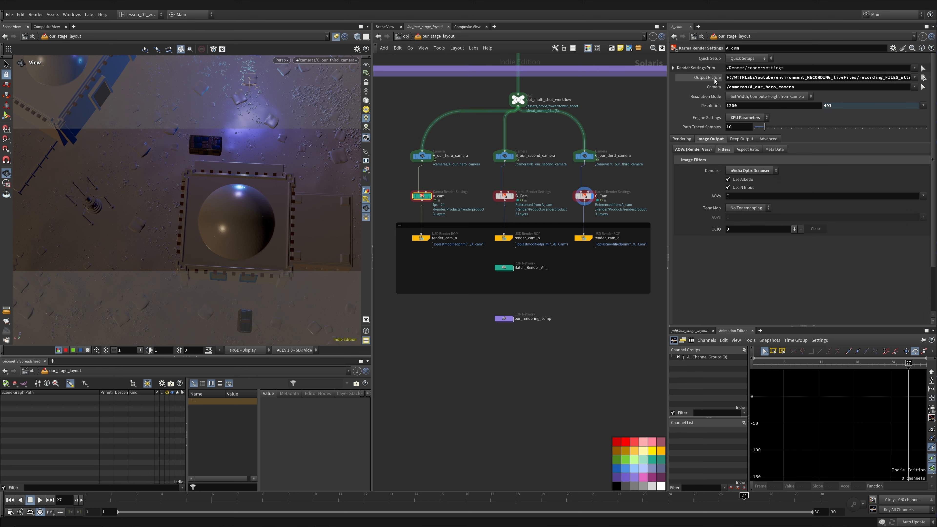
drag(773, 78, 916, 78)
key(ctrl+a)
key(Right)
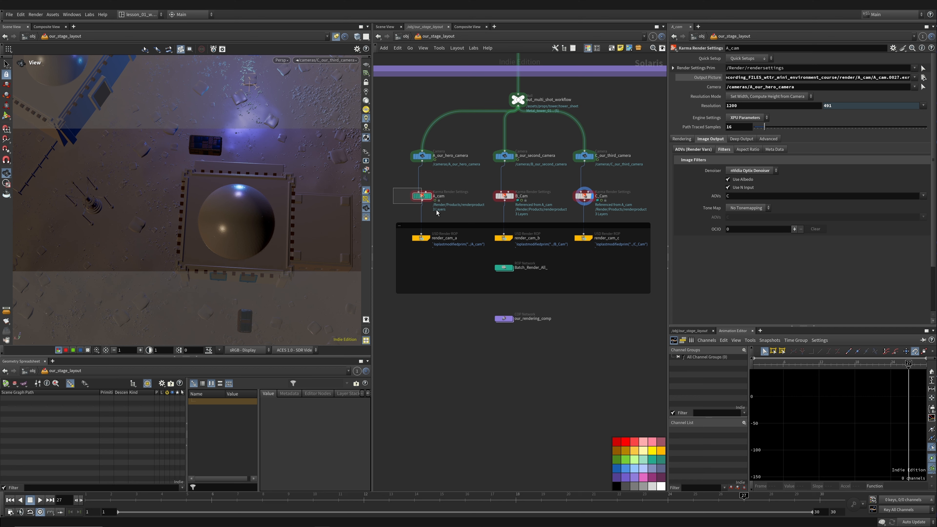
- Check the render settings expression of render_cam_a, save the scene file, and select Batch_Render_All_
click(421, 238)
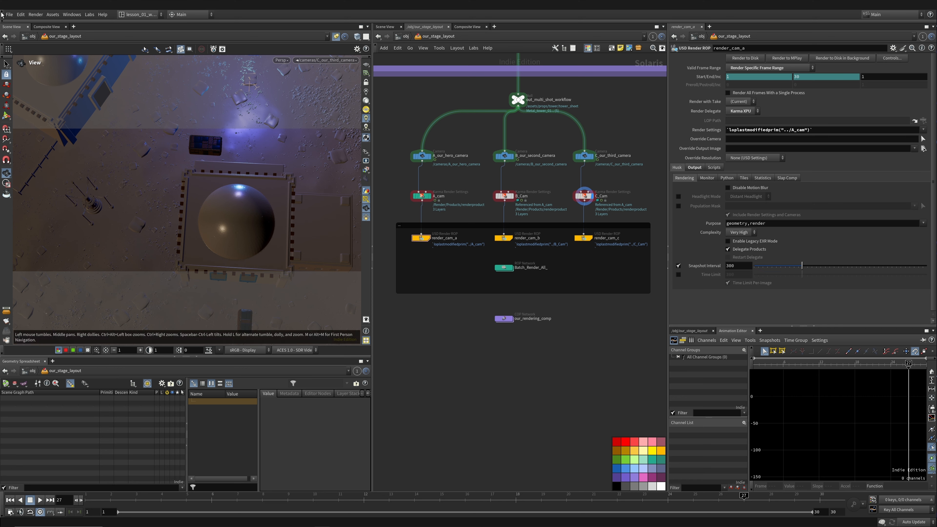
click(8, 16)
click(37, 68)
click(504, 268)
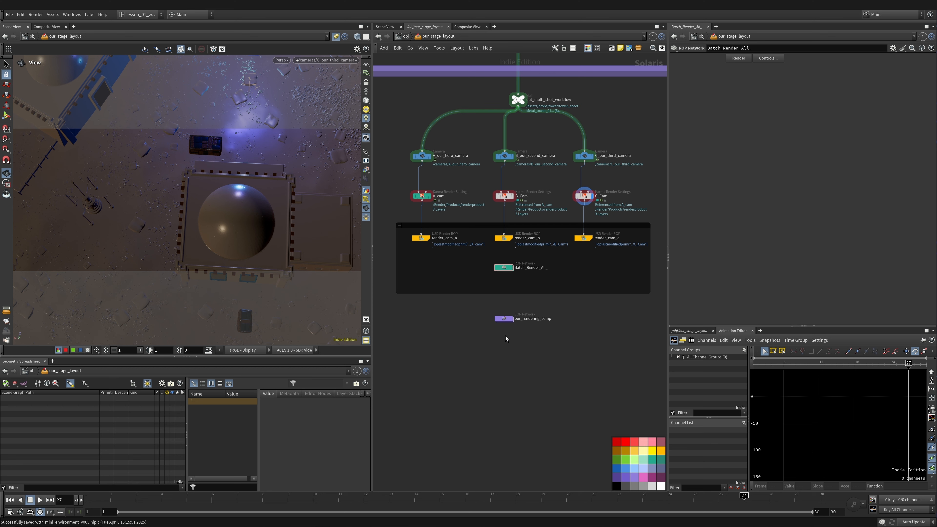
- Compare the unexpanded and resolved output picture paths on the A_cam and C_Cam render settings nodes
click(422, 195)
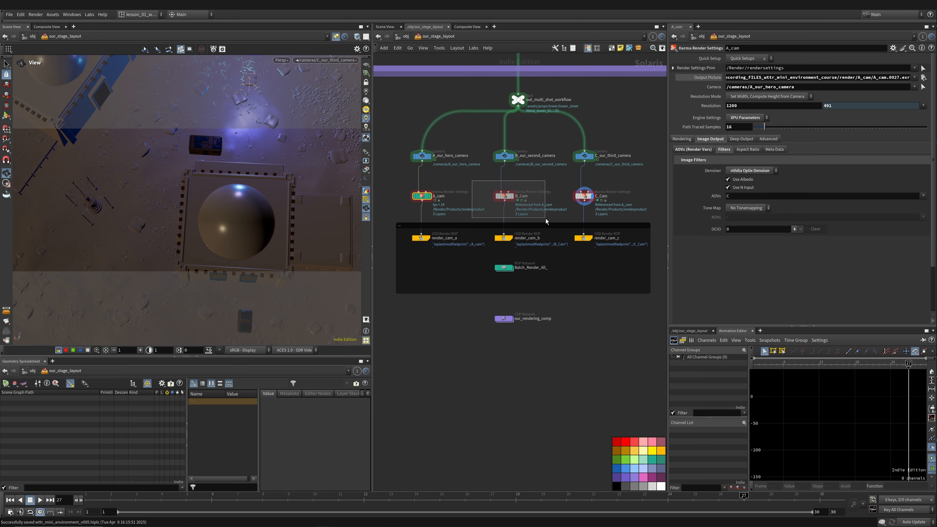
click(712, 76)
drag(569, 166, 583, 198)
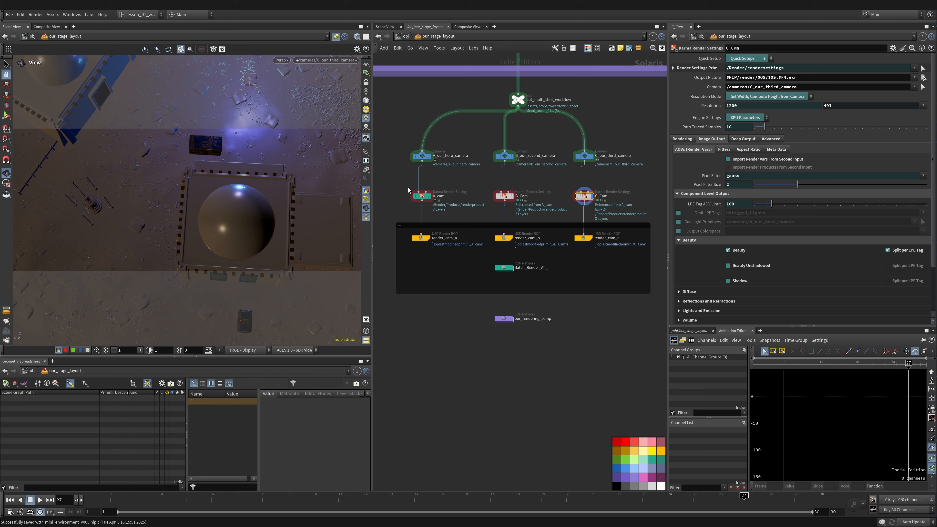
click(421, 196)
click(712, 77)
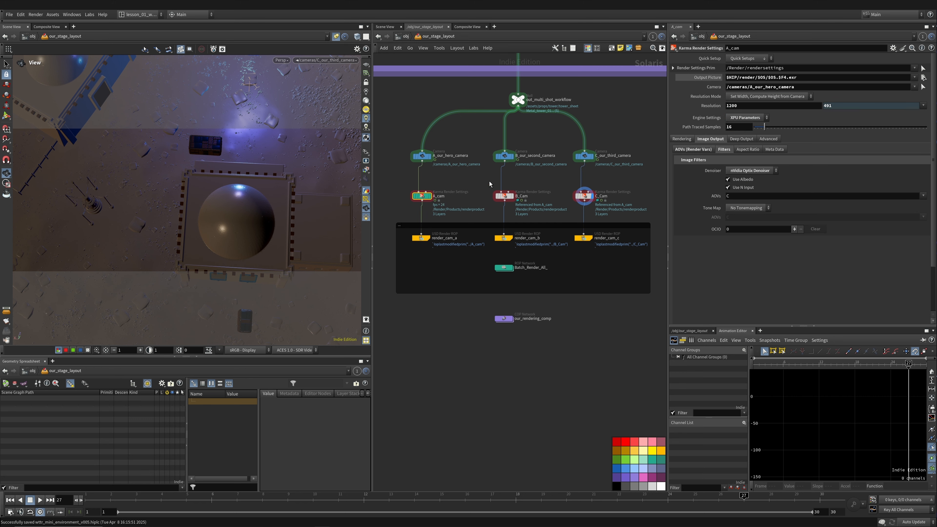
drag(485, 179, 520, 200)
click(602, 199)
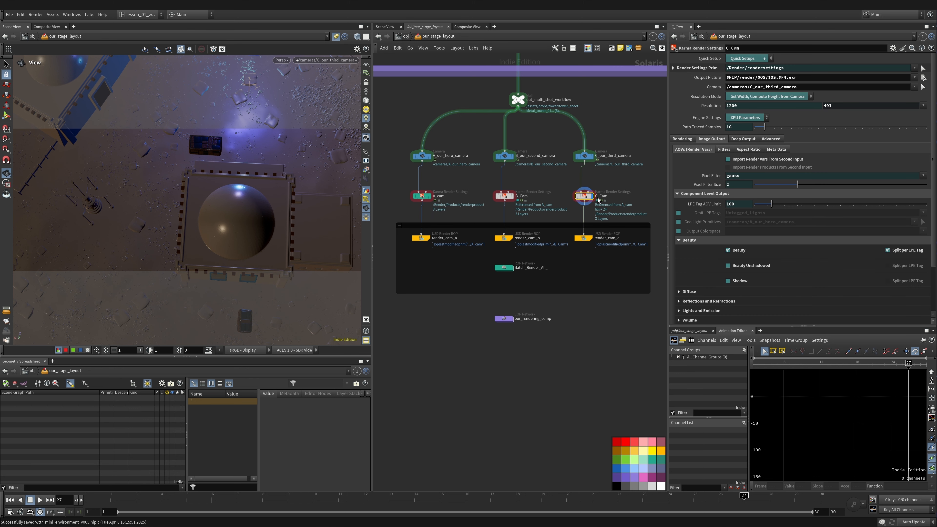
click(711, 79)
click(711, 79)
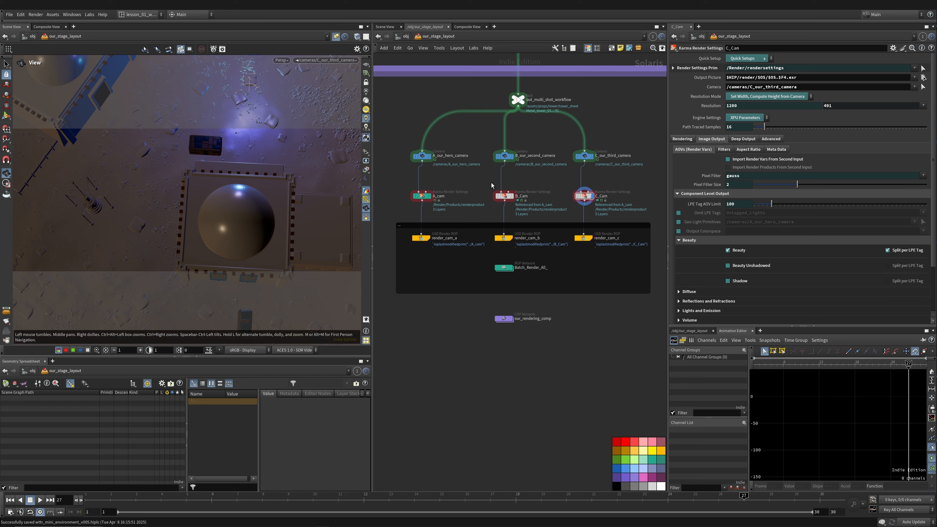
- Recheck the output picture paths of B_Cam, C_Cam and A_cam, and open the Batch_Render_All_ network
click(504, 196)
click(718, 78)
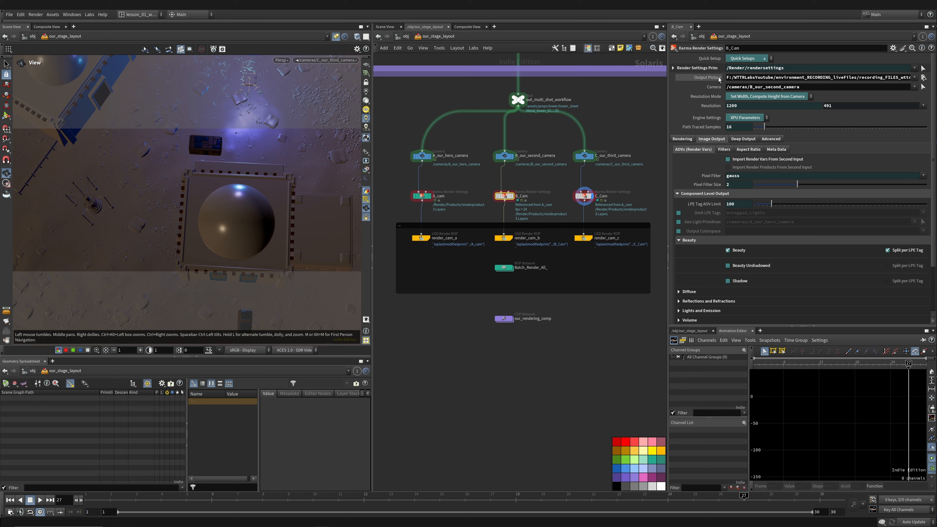
click(584, 196)
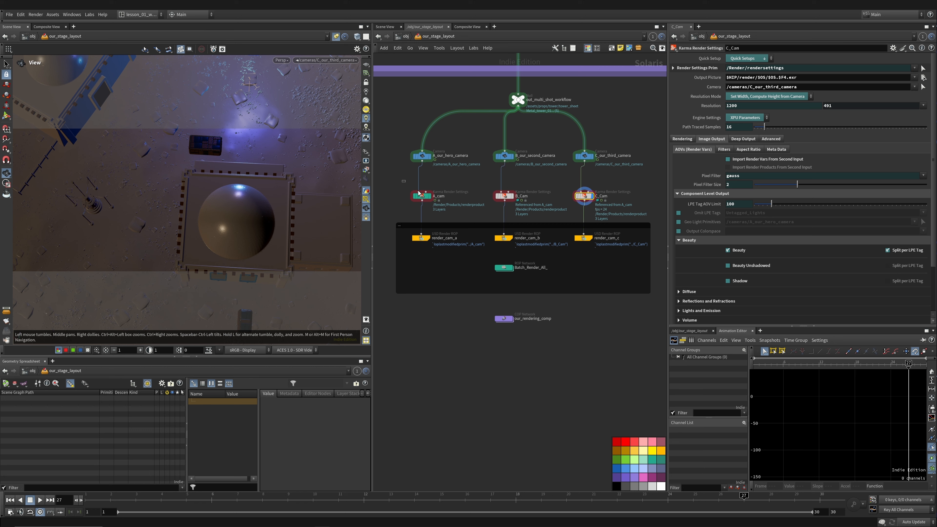
drag(402, 180, 436, 204)
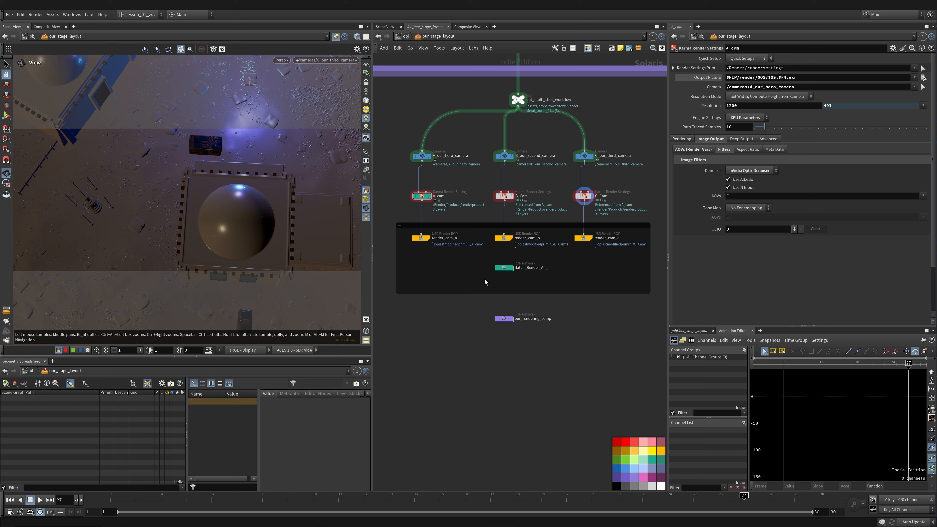
double_click(506, 269)
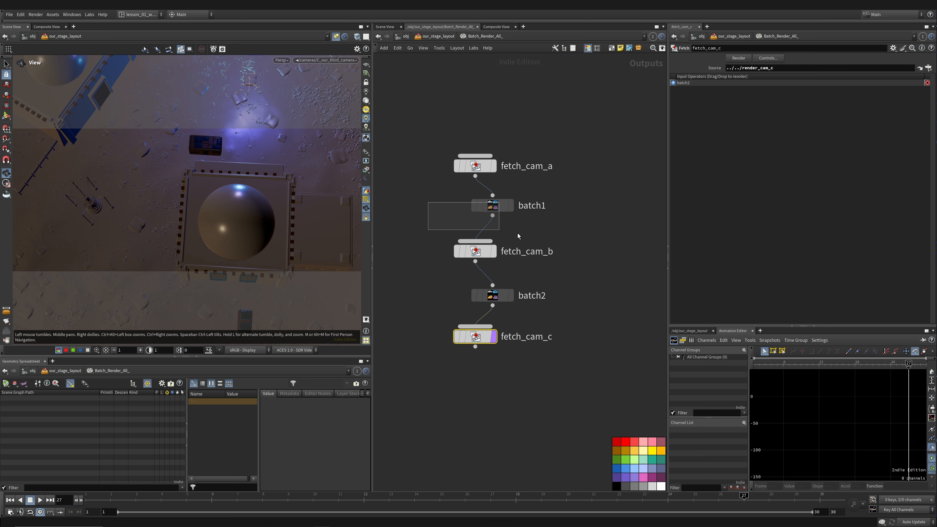
- Start rendering the batch chain from fetch_cam_c and move the progress window off the node network
click(476, 251)
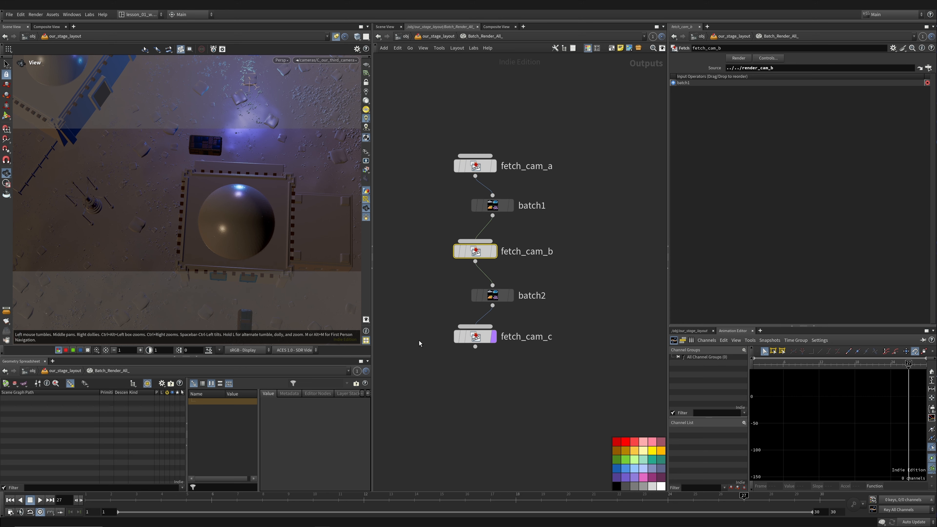
click(476, 336)
click(740, 60)
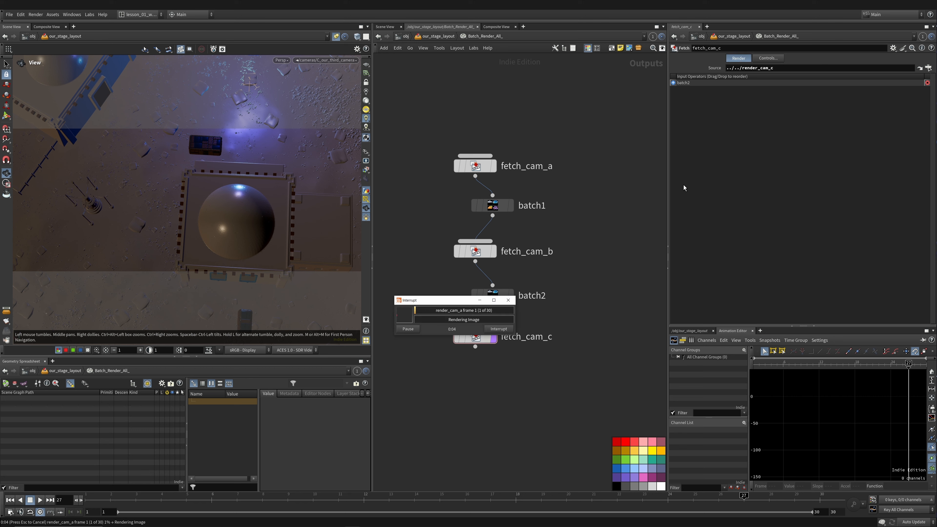
drag(455, 301, 280, 291)
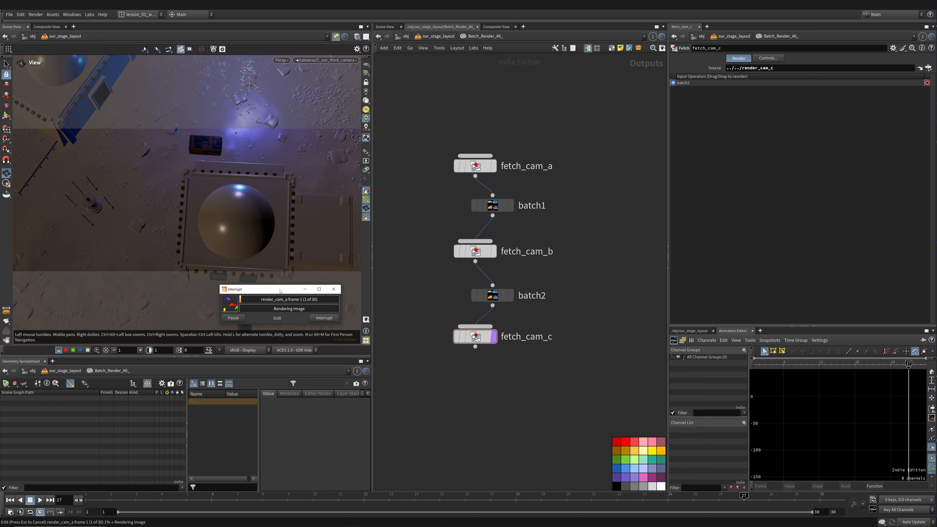
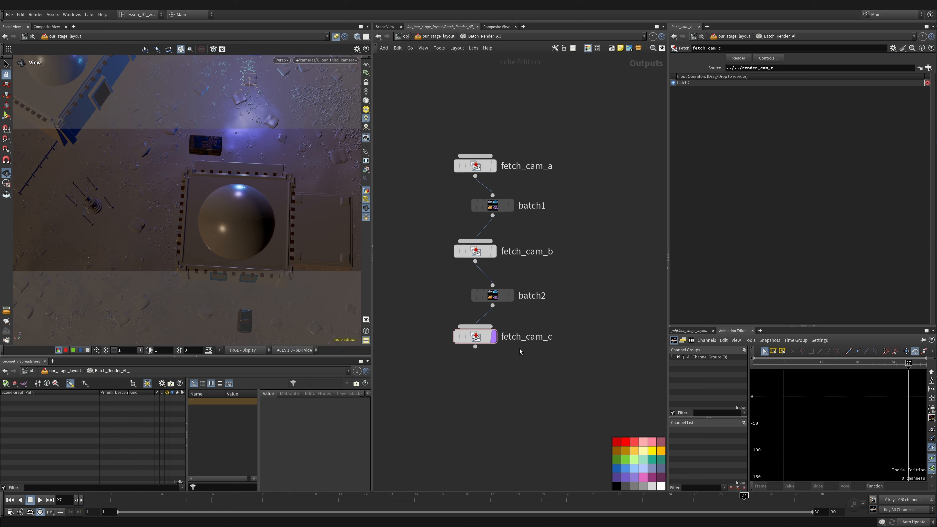
- Return to the stage network and review the output picture paths of A_cam and B_Cam plus the Batch_Render_All_ node
key(u)
click(420, 196)
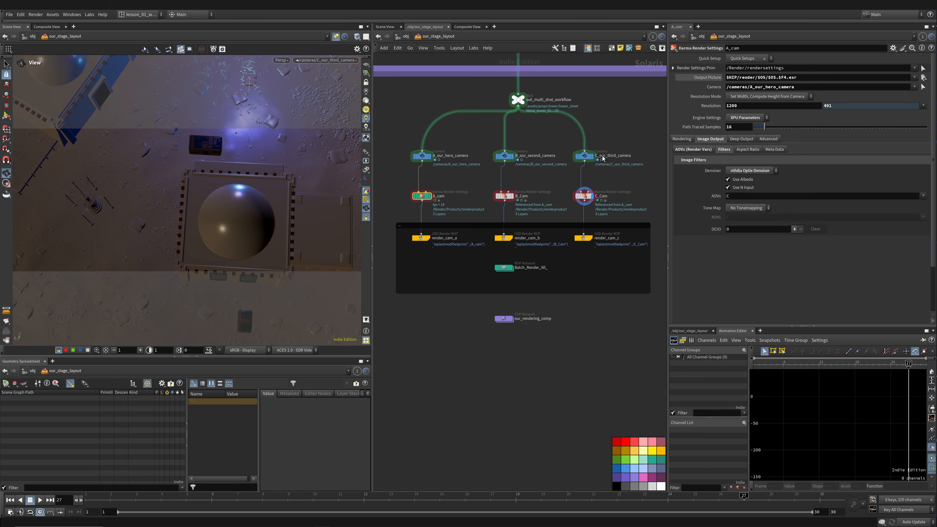
triple_click(796, 80)
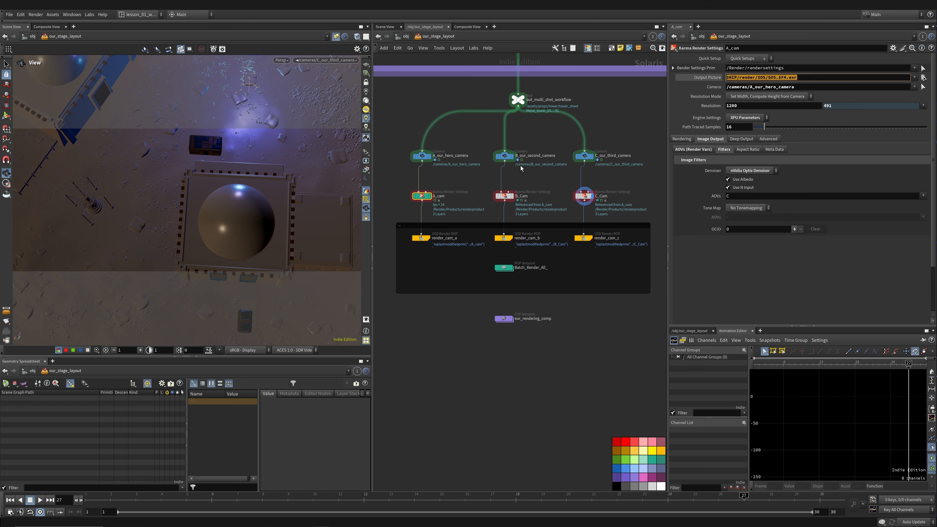
click(504, 196)
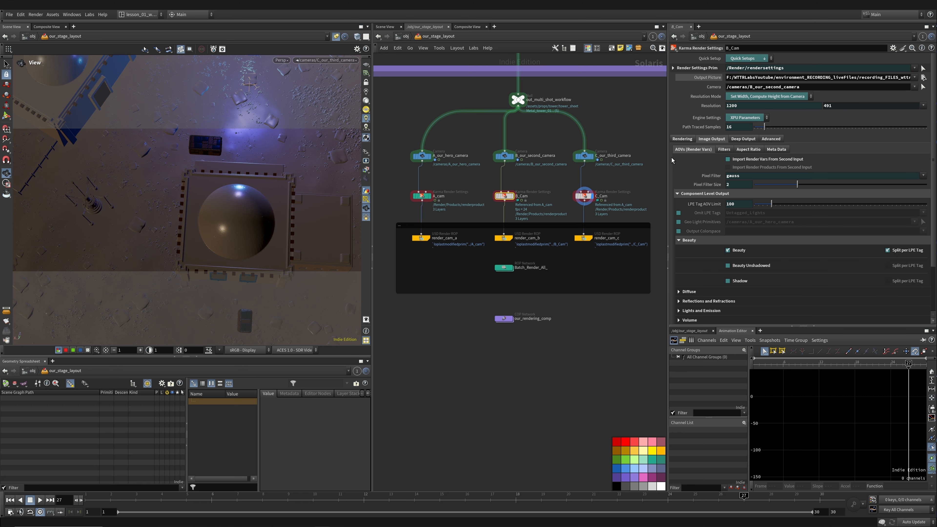
click(713, 79)
drag(562, 186, 602, 201)
click(505, 269)
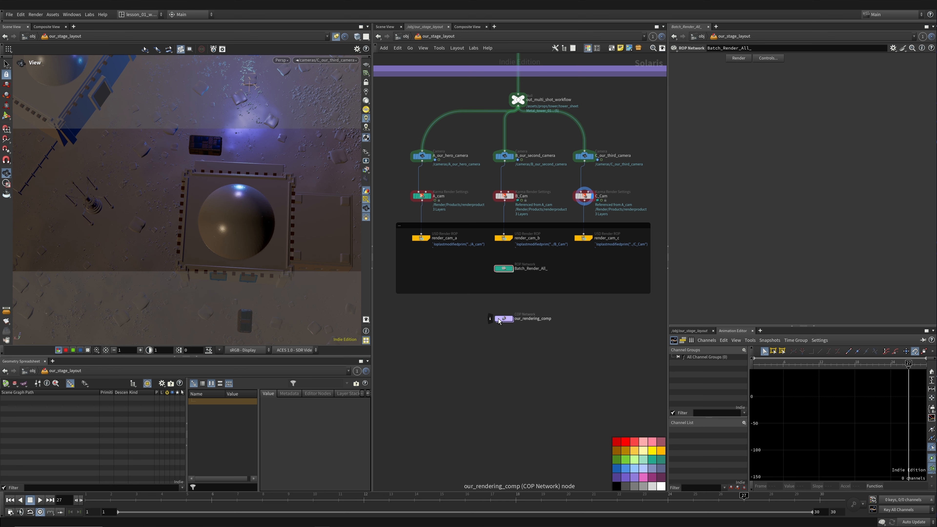
- Move the our_rendering_comp node below render_cam_a, look over the compositing network inside it and return to the stage network
drag(503, 318, 440, 317)
click(441, 316)
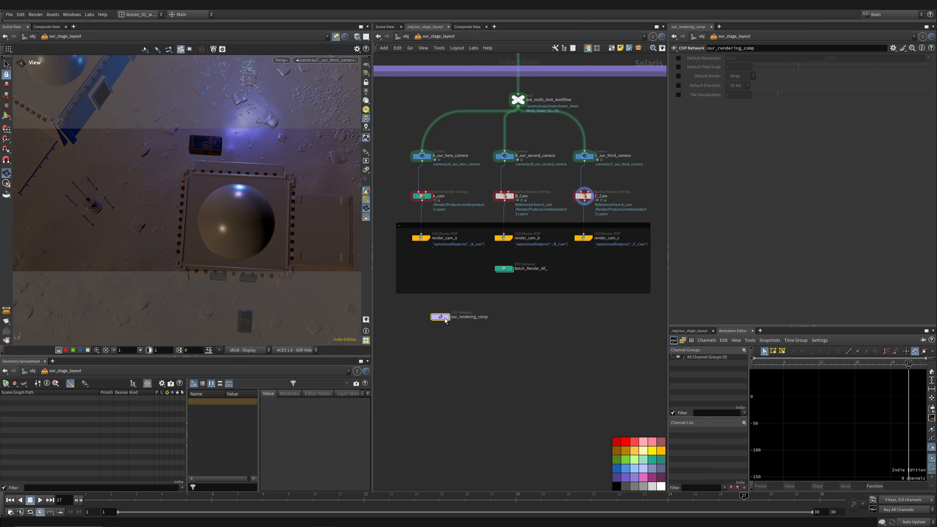
double_click(442, 317)
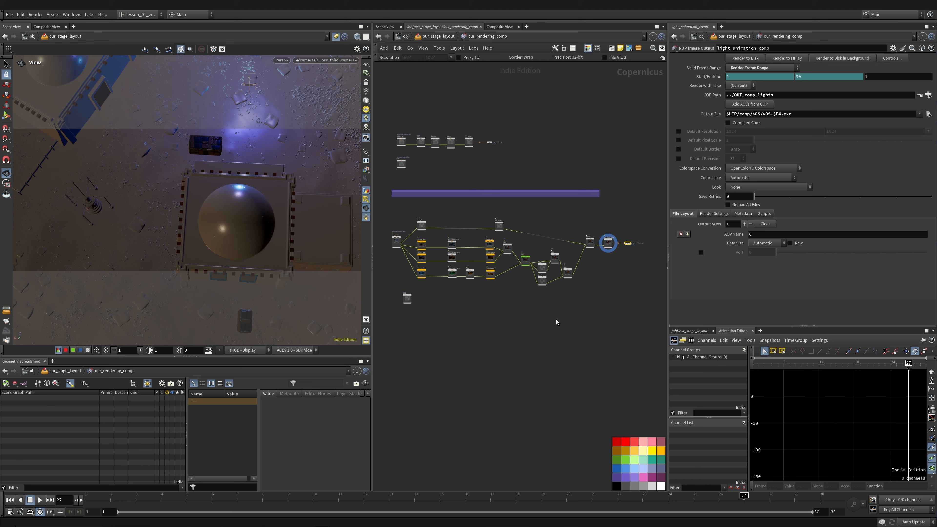
middle_drag(557, 319, 592, 339)
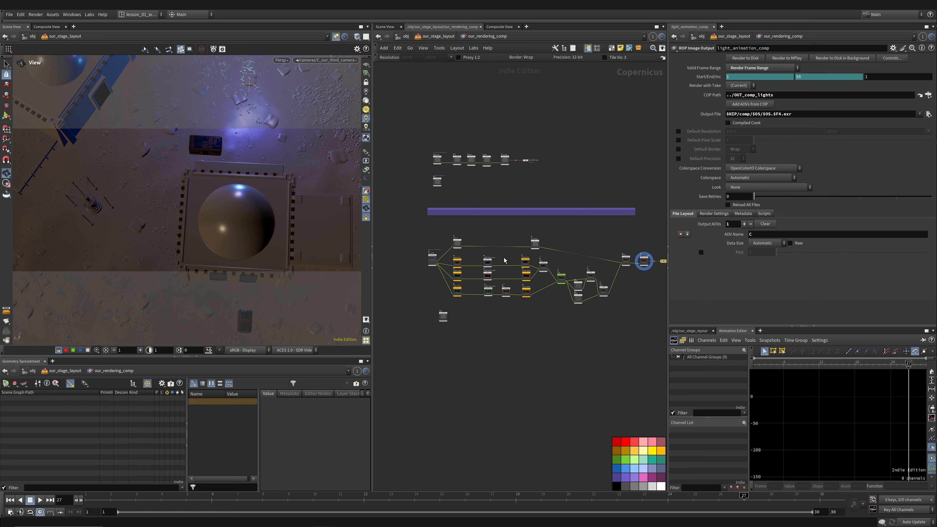
key(u)
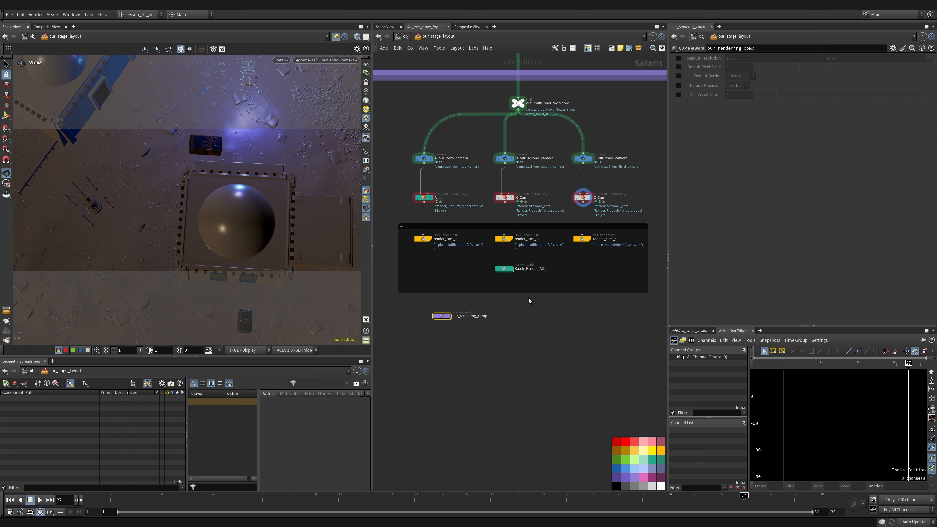
- Add a COP Network node beside our_rendering_comp and name it our_multi_shot_comp
key(Tab)
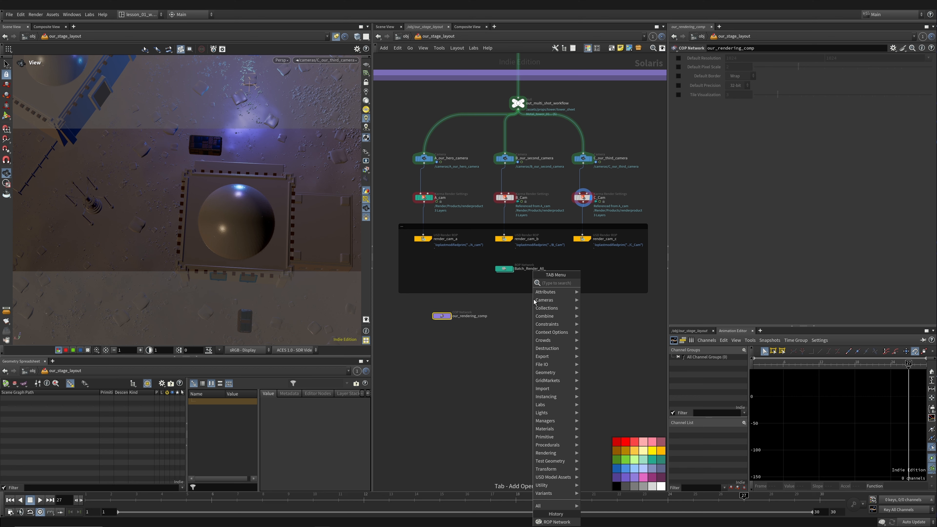
text(rop)
key(Return)
click(537, 317)
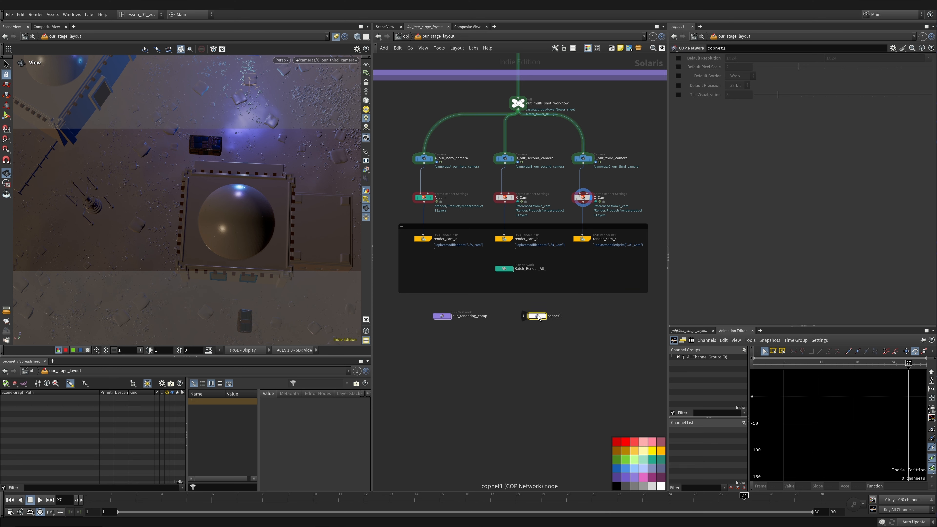
double_click(557, 316)
text(our_r)
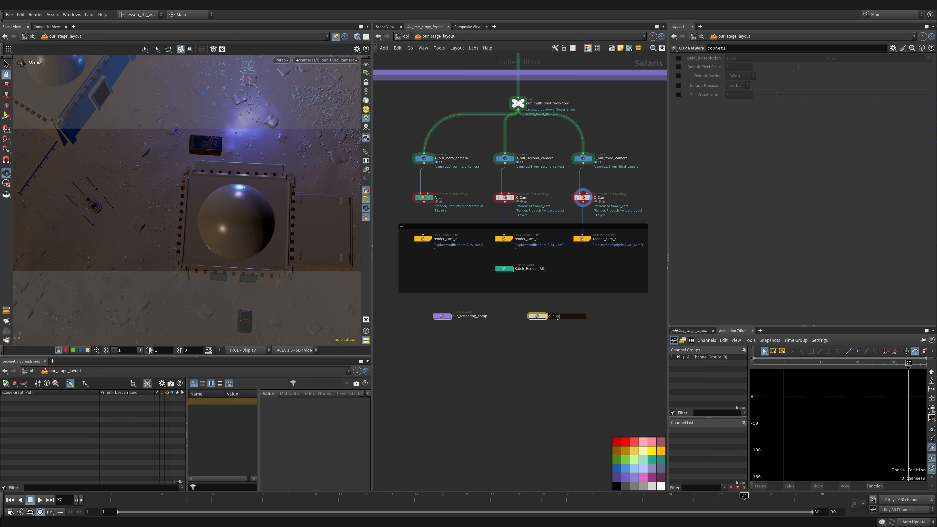
text(ulti_shot_comp)
key(Return)
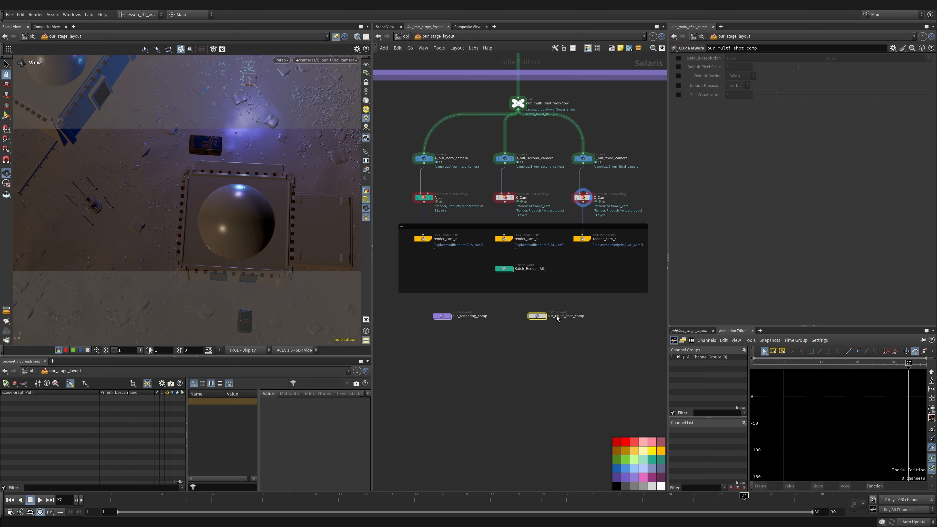
- Inside our_multi_shot_comp, add a File node and name it shot_A
scroll(549, 314, up, 3)
double_click(532, 317)
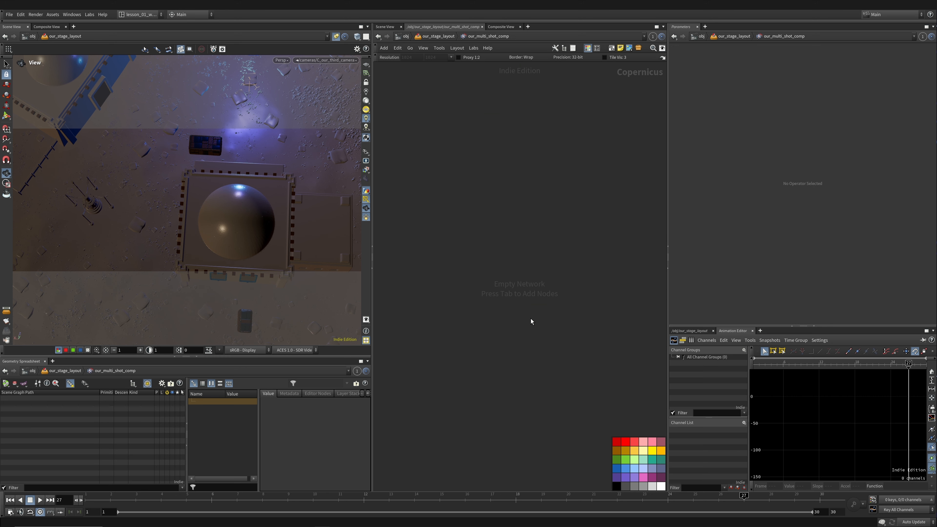
key(Tab)
text(file)
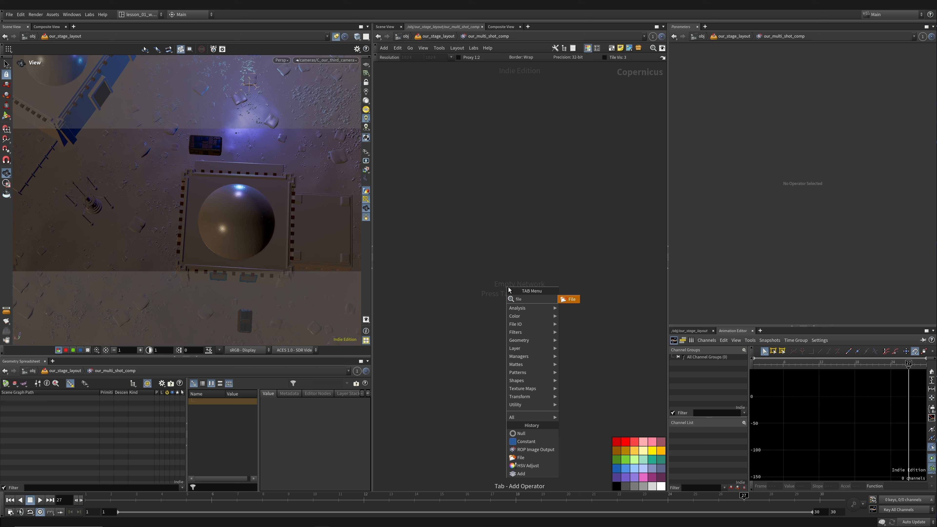
key(Return)
click(517, 212)
double_click(493, 187)
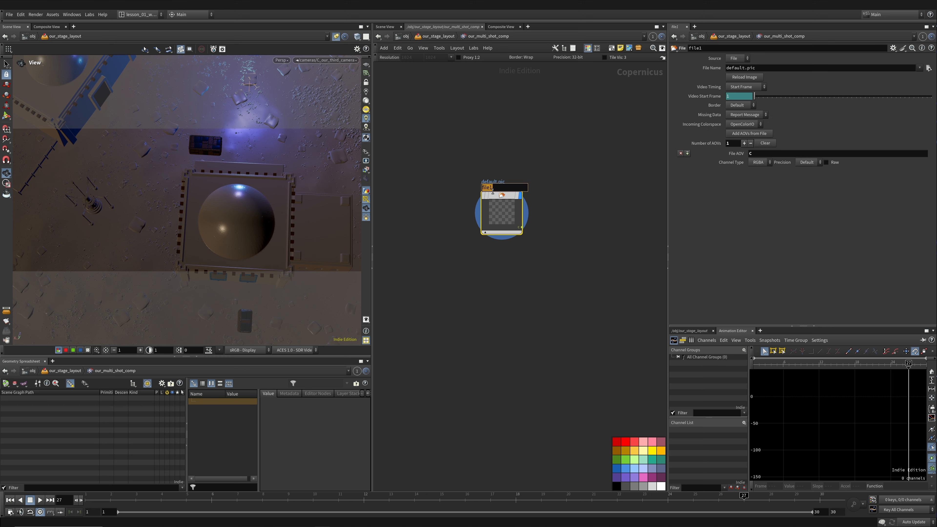
text(shot_A)
key(Return)
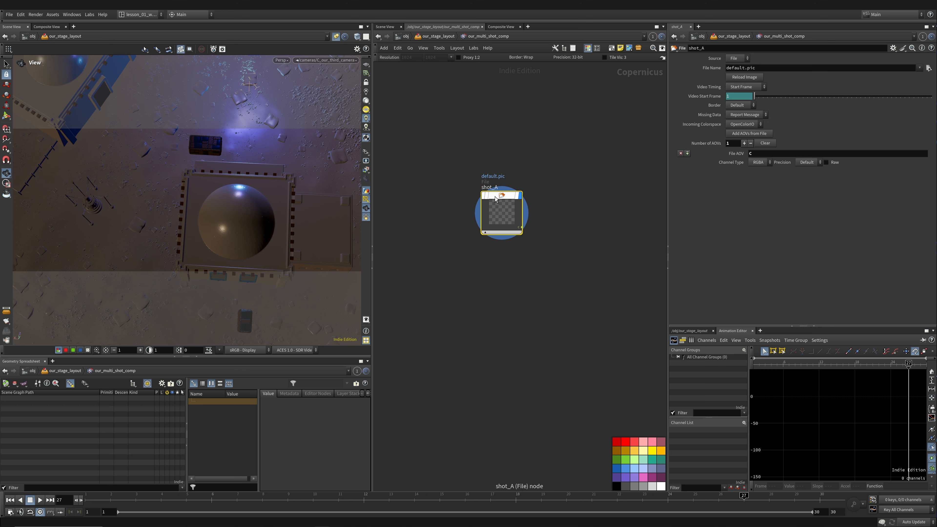
- Duplicate shot_A twice below itself and name the copies shot_B and shot_C
alt+drag(497, 196, 496, 351)
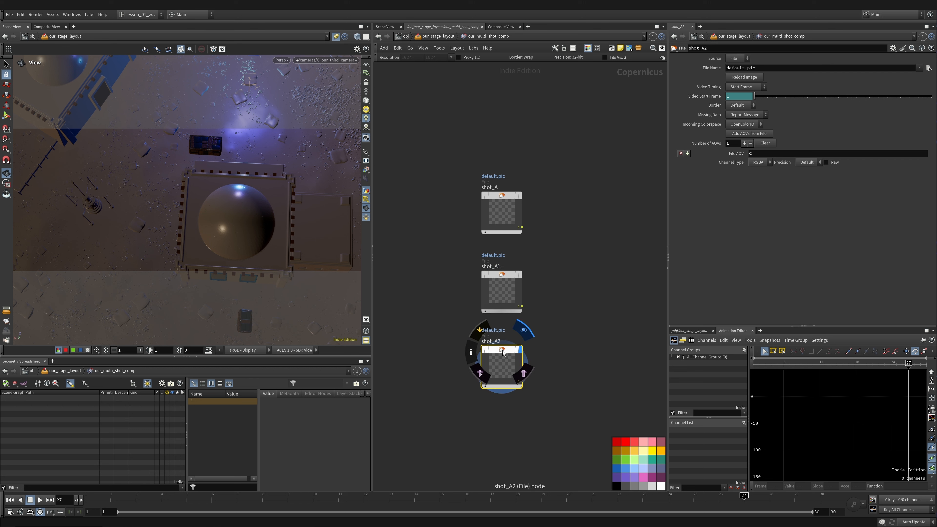
double_click(491, 341)
text(shot_C)
key(Return)
double_click(490, 266)
text(shot_B)
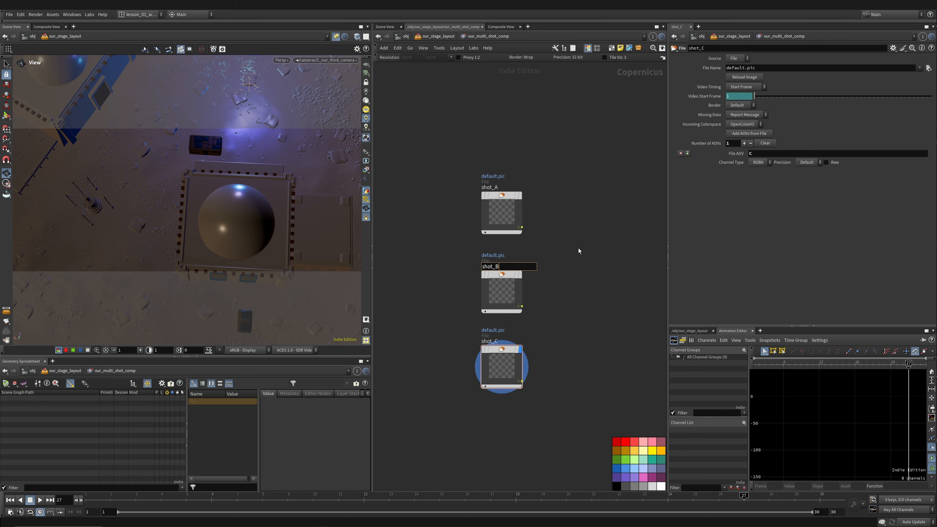
key(Return)
- Set shot_A's file name to the first rendered frame, $HIP/render/A_cam/A_cam.0001.exr
click(496, 209)
triple_click(740, 67)
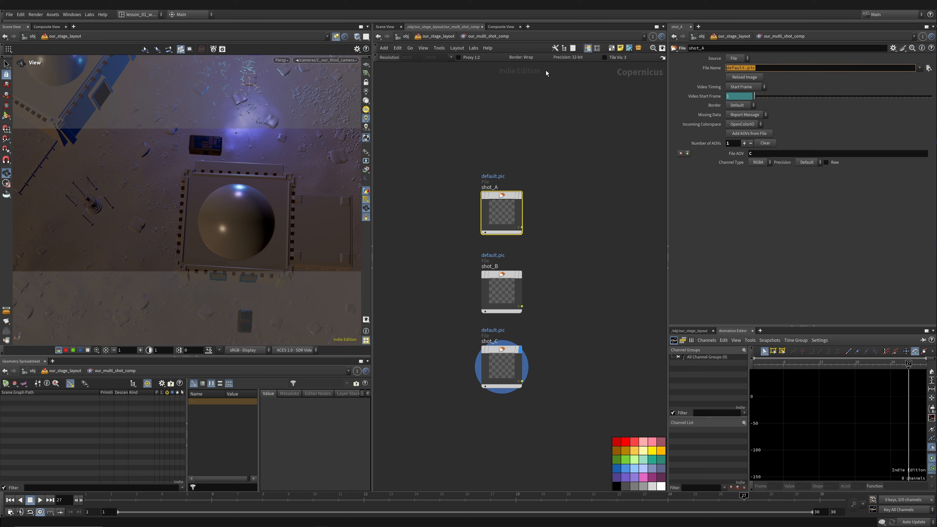
text($HIP)
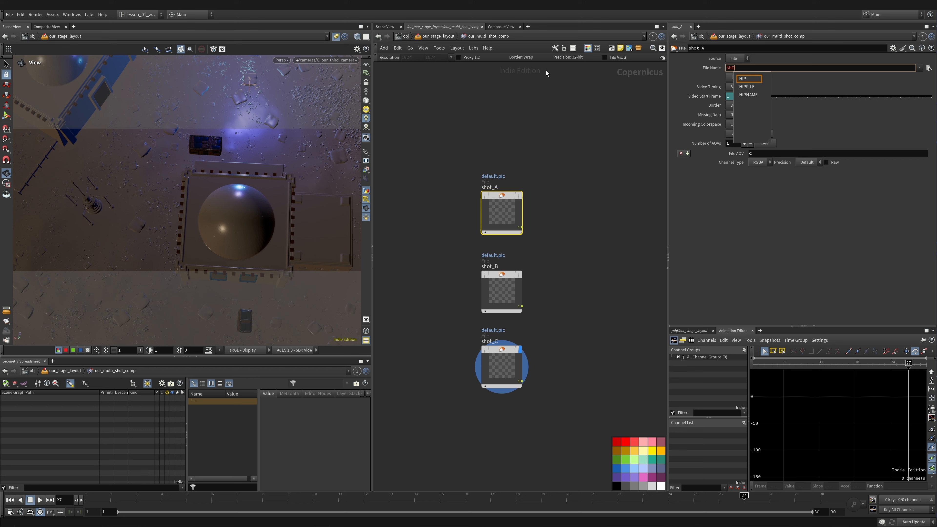
key(Return)
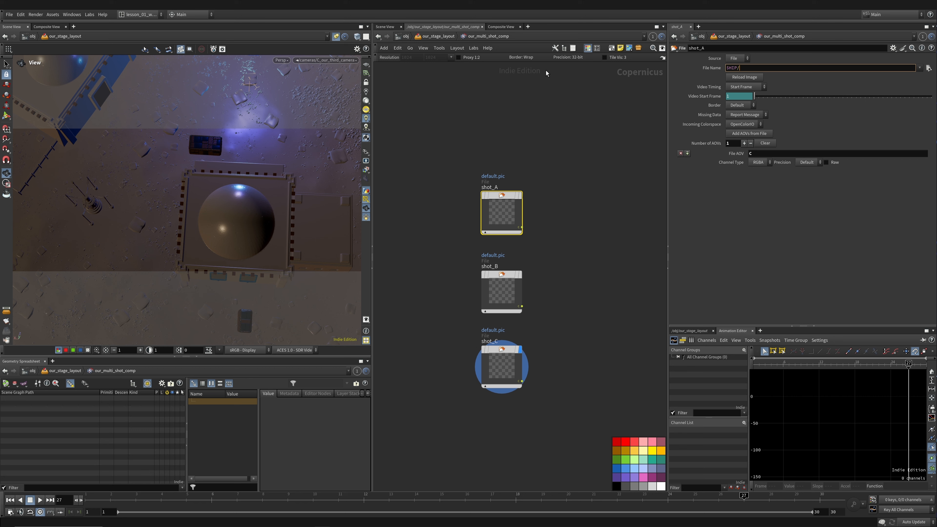
text(re)
key(Tab)
key(Escape)
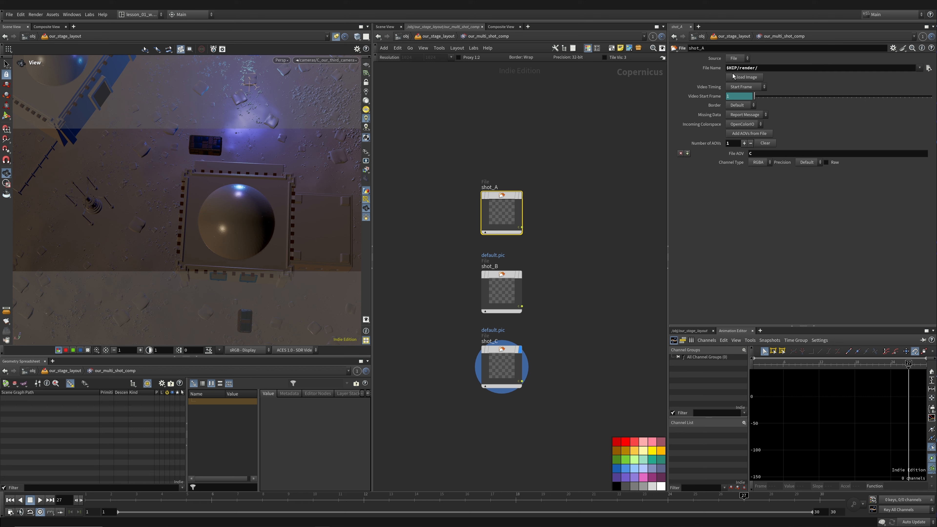
click(797, 68)
text(A_cam/)
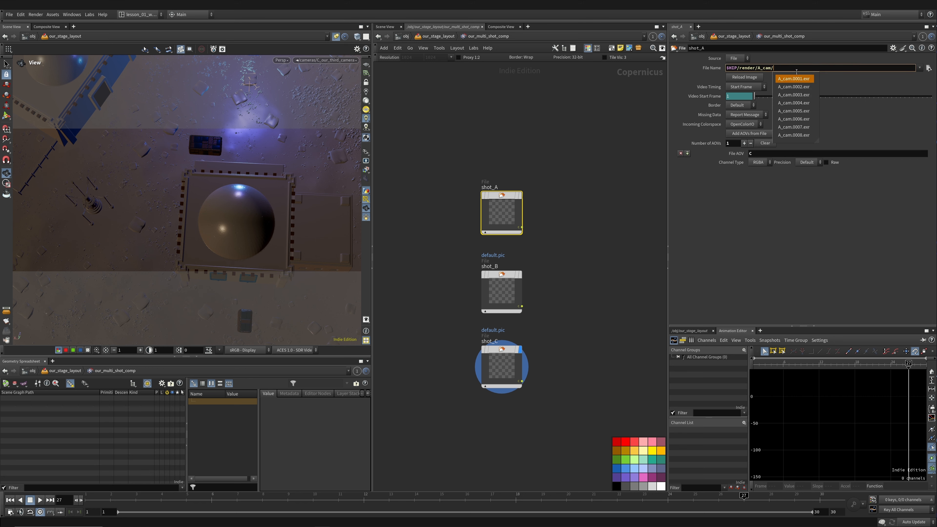
click(794, 78)
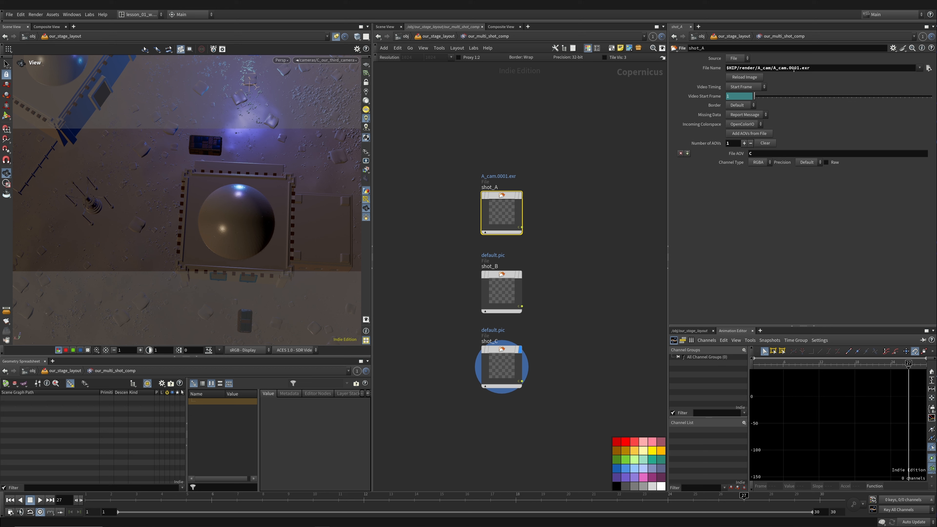
- Replace the frame number 0001 in shot_A's file name with $F4 to read the image sequence
double_click(793, 69)
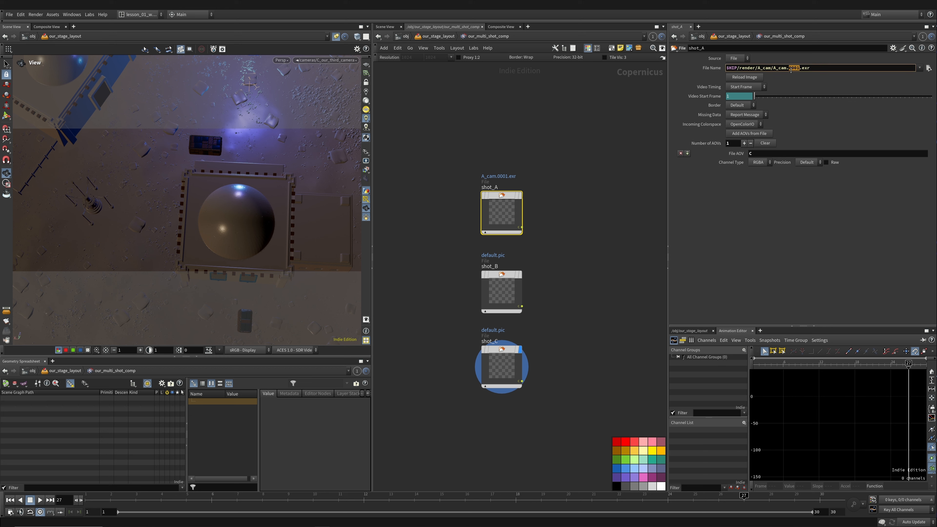
text($F$)
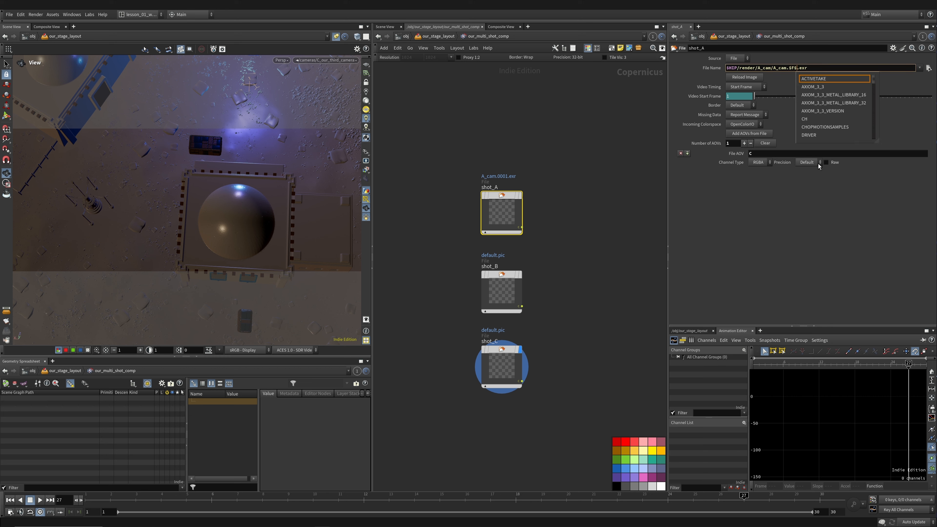
key(BackSpace)
text(4)
key(Return)
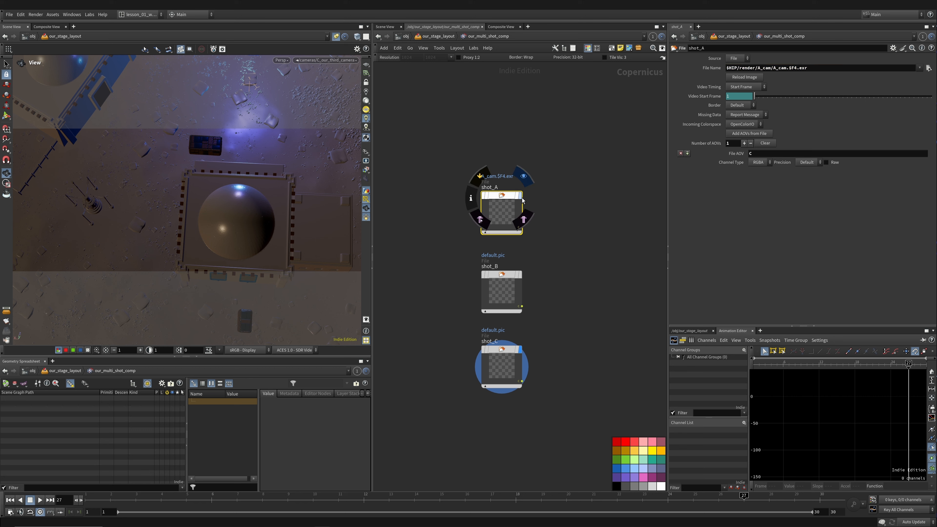
- Set shot_A as the displayed node, make the viewer follow the current network and show the image in the Composite View
click(518, 227)
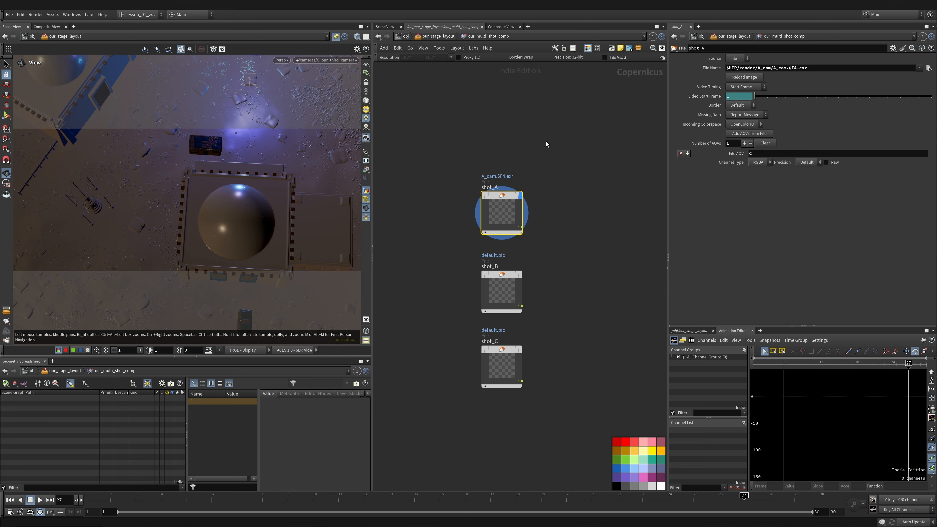
click(337, 37)
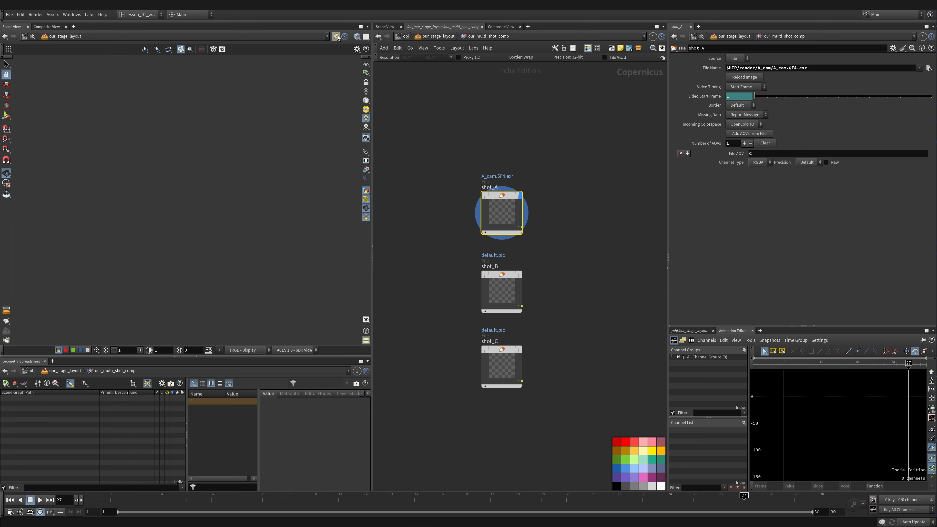
click(337, 37)
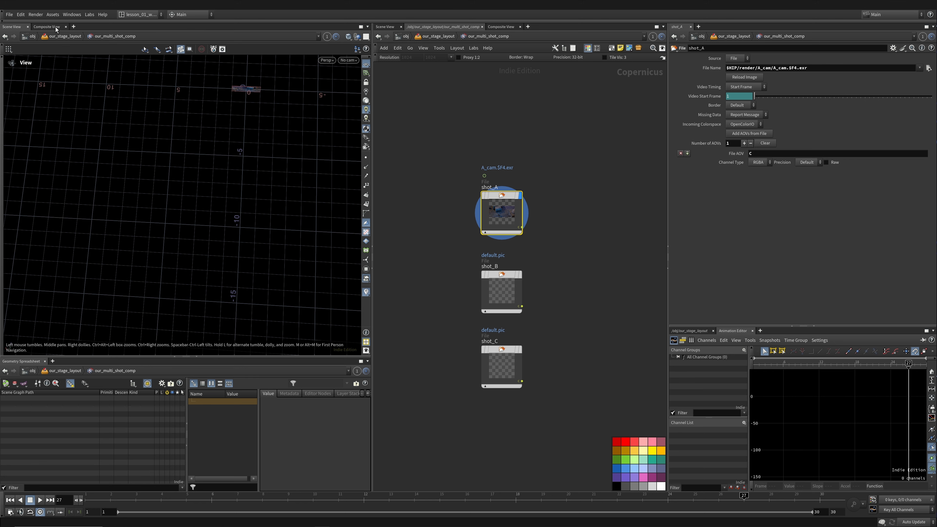
click(47, 27)
scroll(513, 205, up, 2)
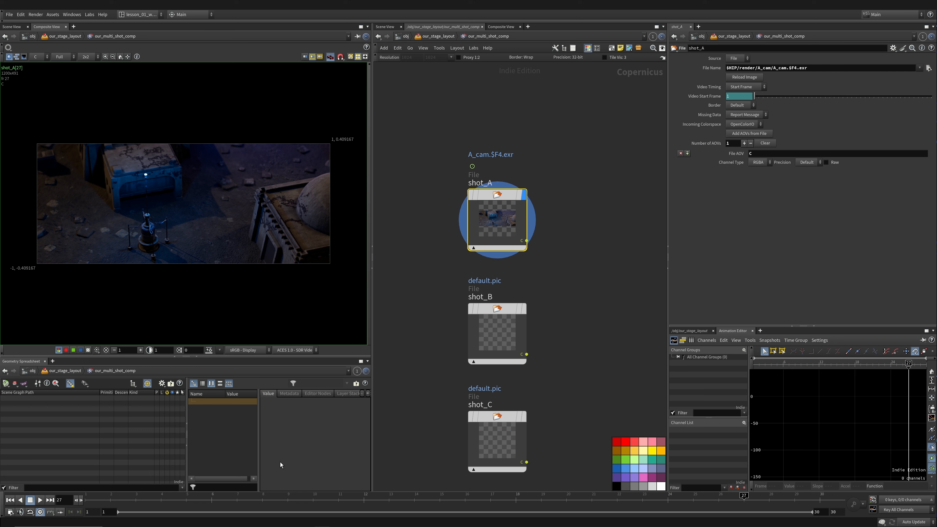
- Scrub through shot_A's sequence to frame 26, and with the node moved further above shot_B, add the AOVs from its file
mouse_move(375, 502)
mouse_down()
mouse_move(592, 504)
mouse_move(566, 502)
mouse_up()
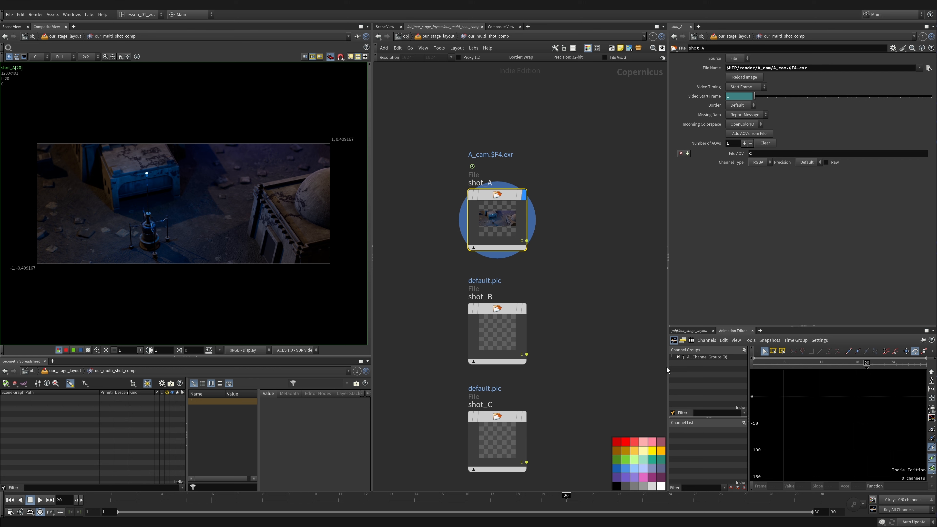
click(723, 500)
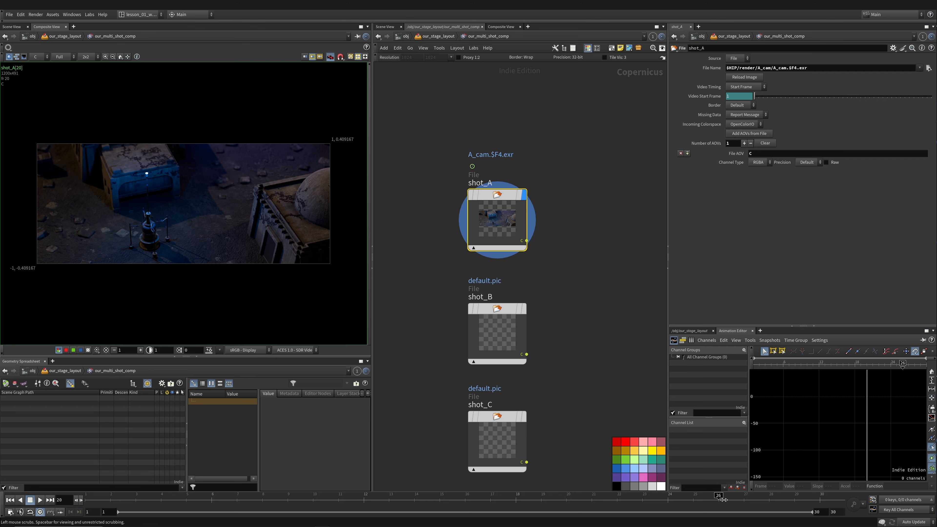
drag(491, 201, 489, 139)
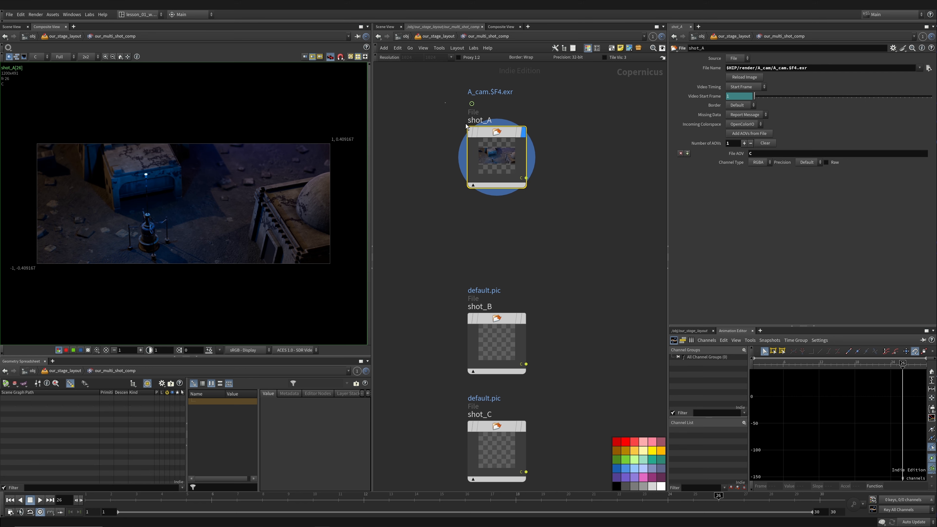
click(748, 135)
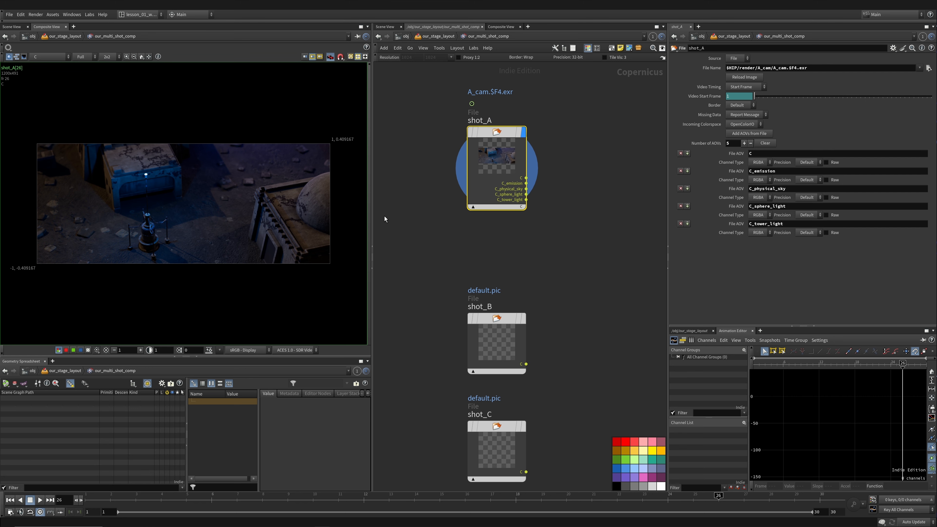
- Add a Null node fed by shot_A's C output, place it beside shot_A with a wide gap and display it
middle_drag(538, 240, 508, 256)
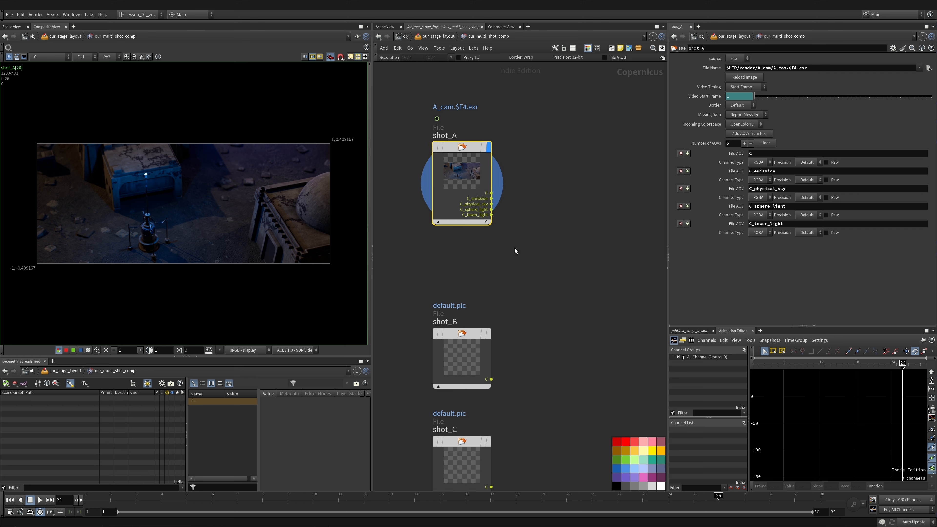
drag(573, 288, 416, 117)
click(491, 193)
middle_drag(596, 194, 542, 194)
key(Tab)
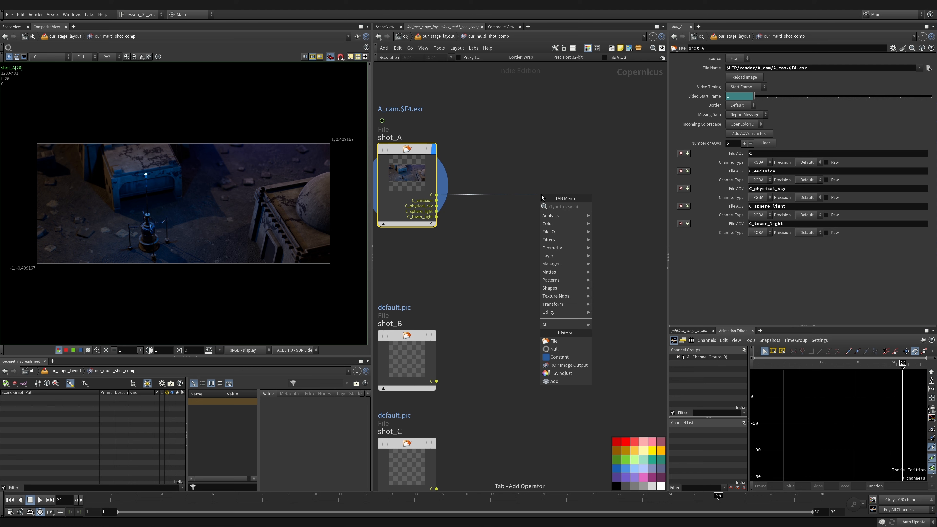
text(nu)
key(Return)
drag(544, 201, 620, 181)
click(631, 157)
- Rename the Null node as OUT_Shot_A
double_click(602, 145)
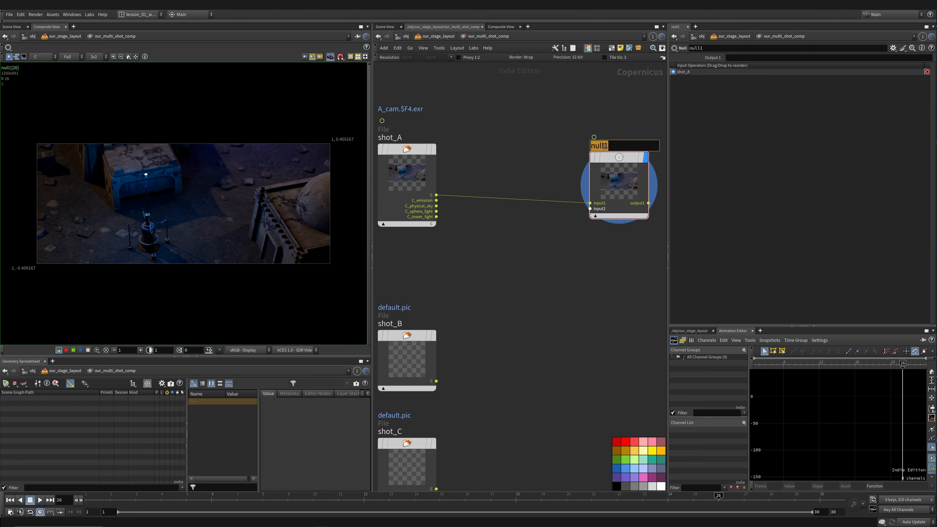
text(OUT_Shot_A)
key(Return)
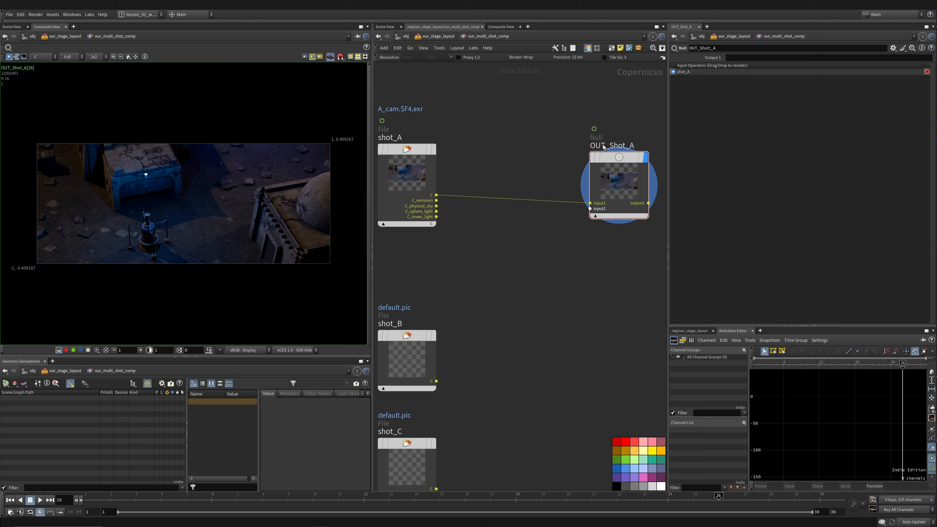
- Duplicate OUT_Shot_A twice below itself and feed the two copies from shot_B and shot_C instead of shot_A
scroll(556, 142, down, 2)
drag(607, 159, 622, 361)
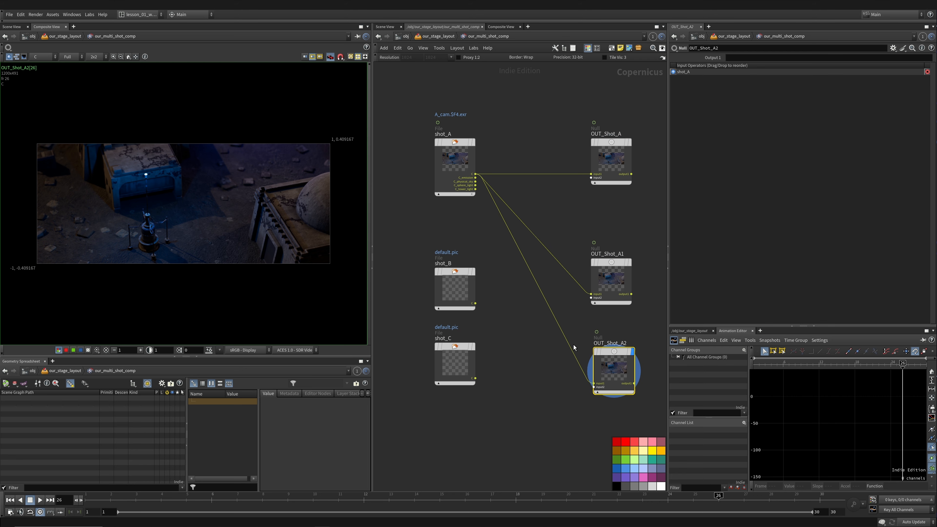
click(475, 378)
click(593, 384)
click(476, 303)
click(591, 294)
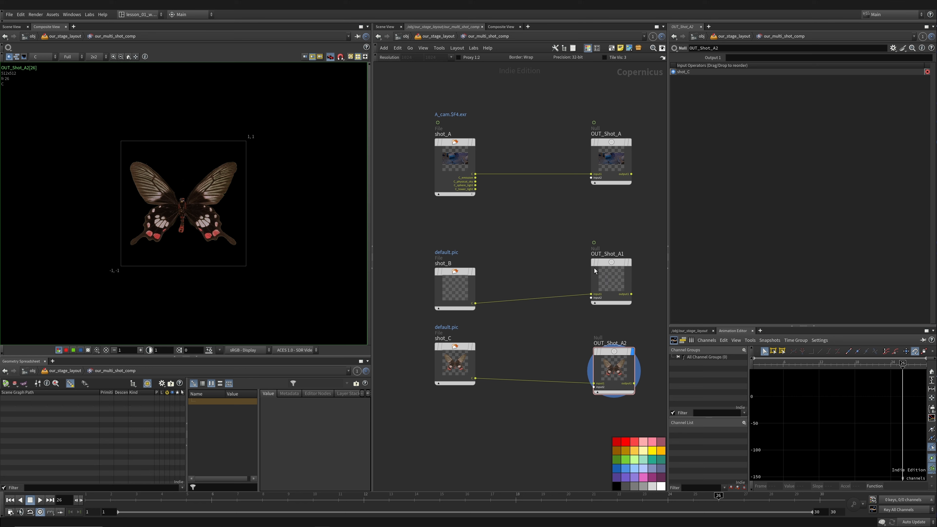
- Rename the duplicated Nulls as OUT_Shot_B and OUT_Shot_C, and align them with shot_B and shot_C
drag(601, 263, 603, 272)
double_click(609, 264)
key(BackSpace)
key(BackSpace)
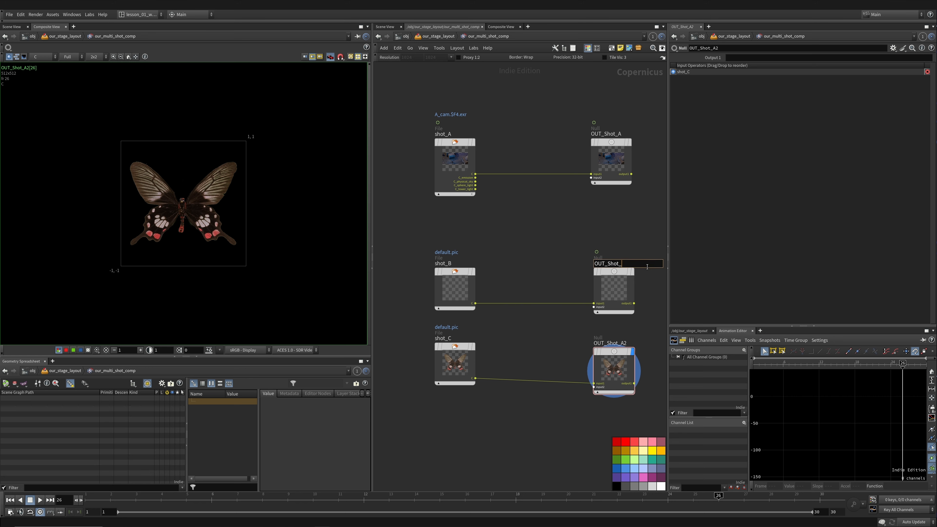
text(B)
key(Return)
double_click(624, 343)
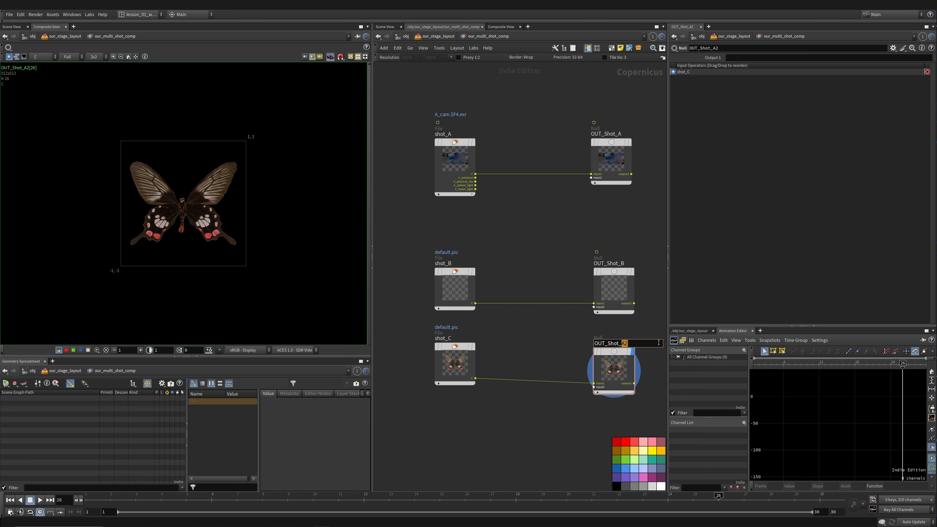
text(C)
key(Return)
drag(436, 361, 437, 369)
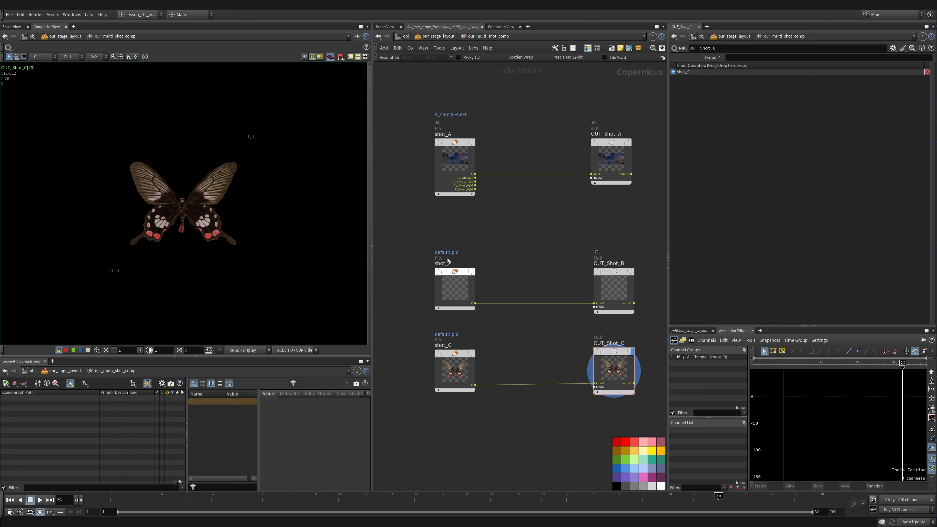
- Copy shot_A's file name and paste it as the file name of shot_B
click(455, 288)
click(454, 163)
drag(416, 130, 465, 178)
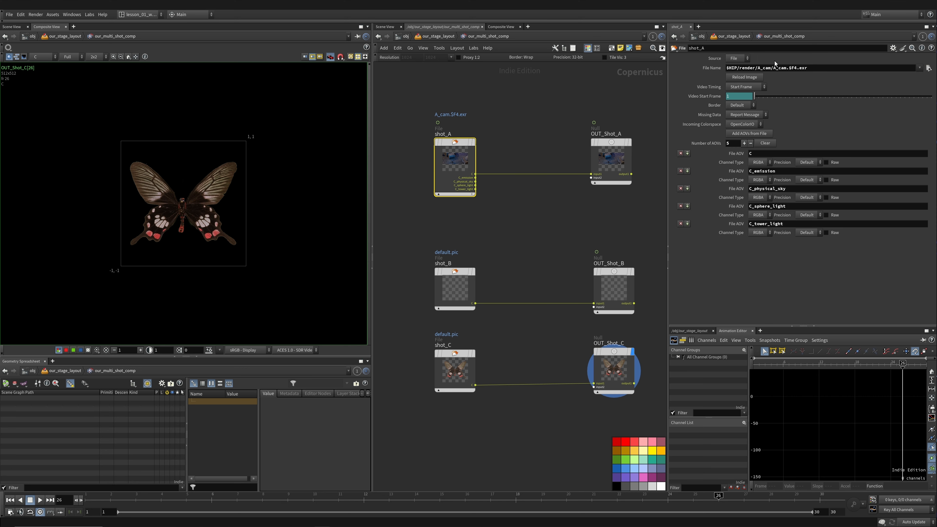
drag(817, 68, 621, 80)
key(ctrl+c)
click(455, 288)
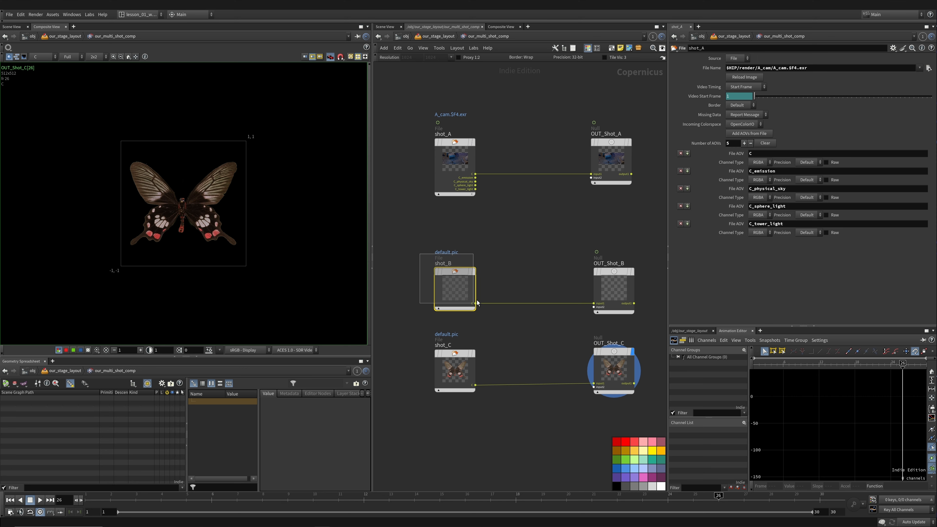
key(ctrl+v)
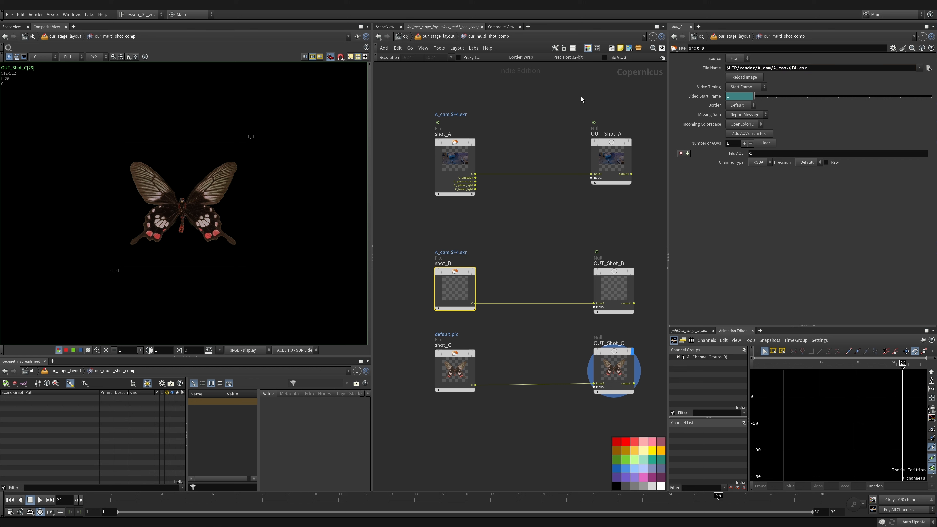
- Change shot_B's file name to $HIP/render/B_cam/B_cam.$F4.exr
click(759, 68)
key(Delete)
key(Delete)
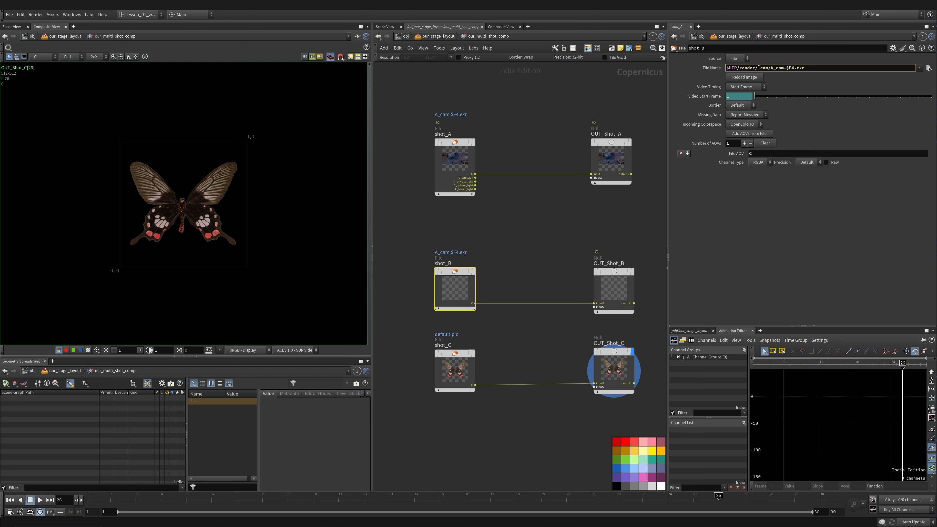
text(B_)
key(BackSpace)
text(B)
key(Return)
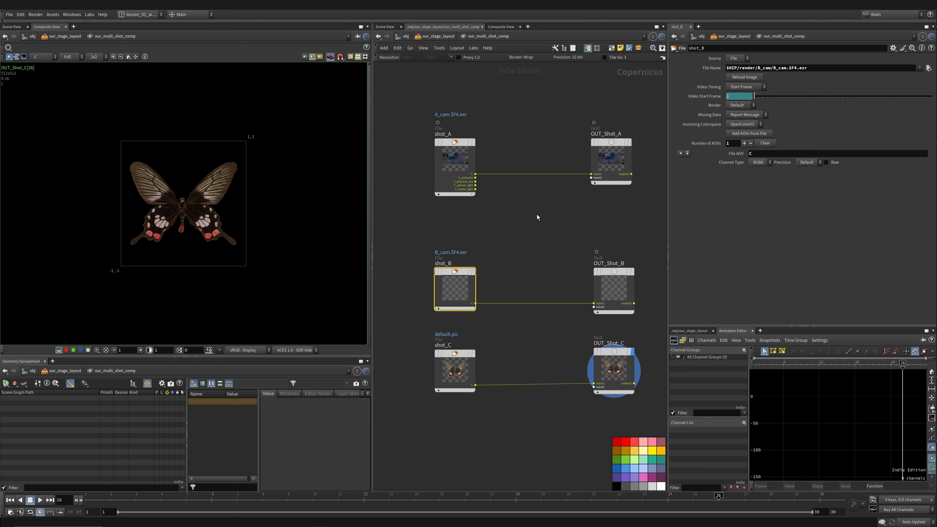
- Display shot_B and shot_A alternately and scrub the timeline to compare the two loaded sequences
click(474, 273)
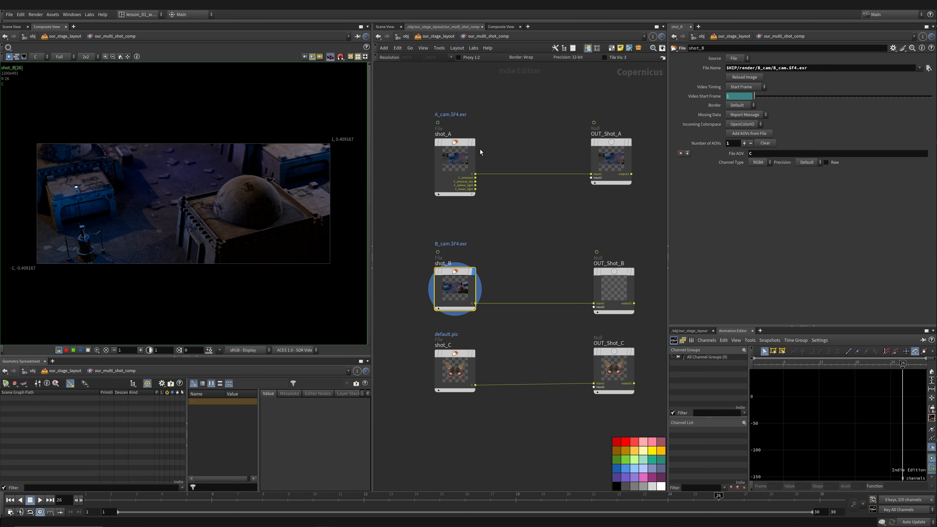
click(456, 163)
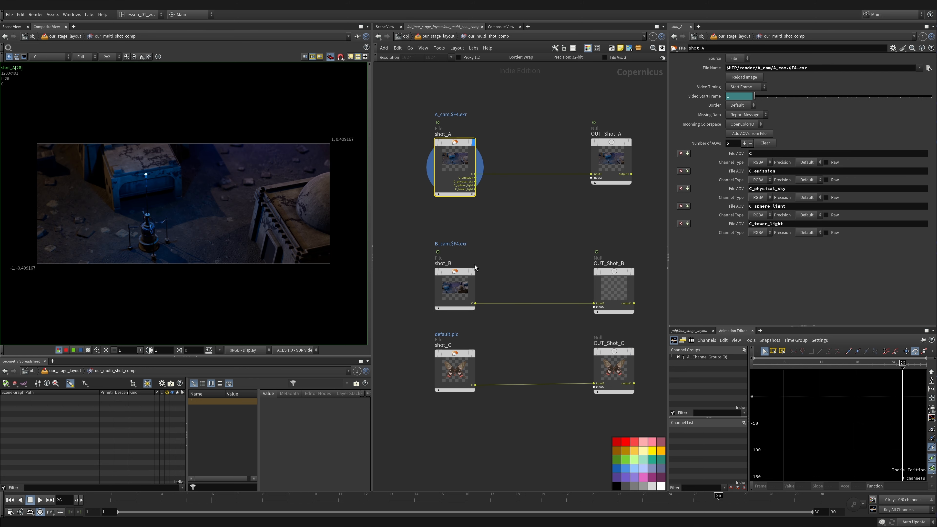
click(465, 280)
click(388, 497)
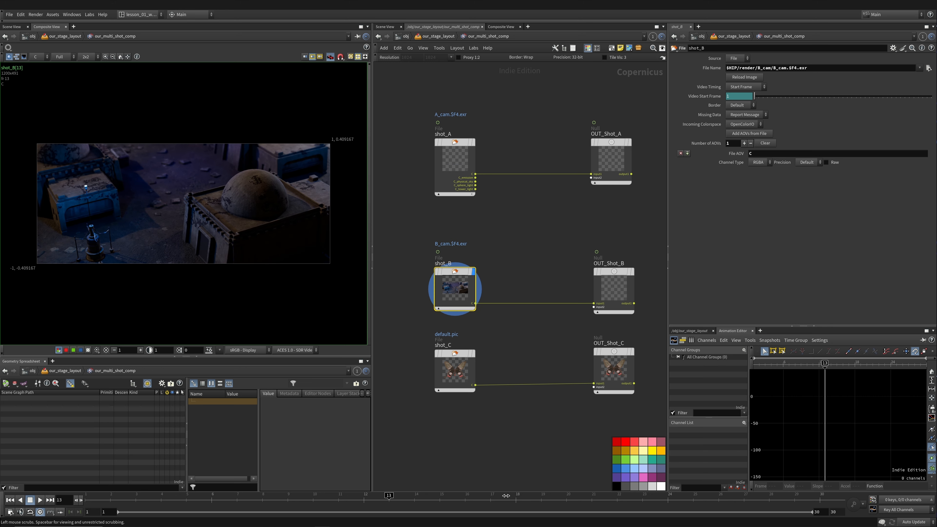
click(506, 495)
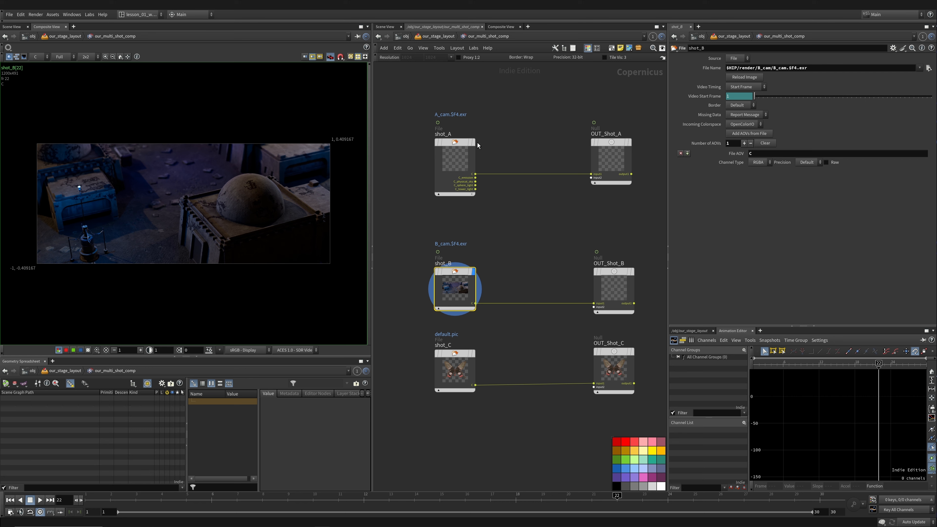
click(464, 145)
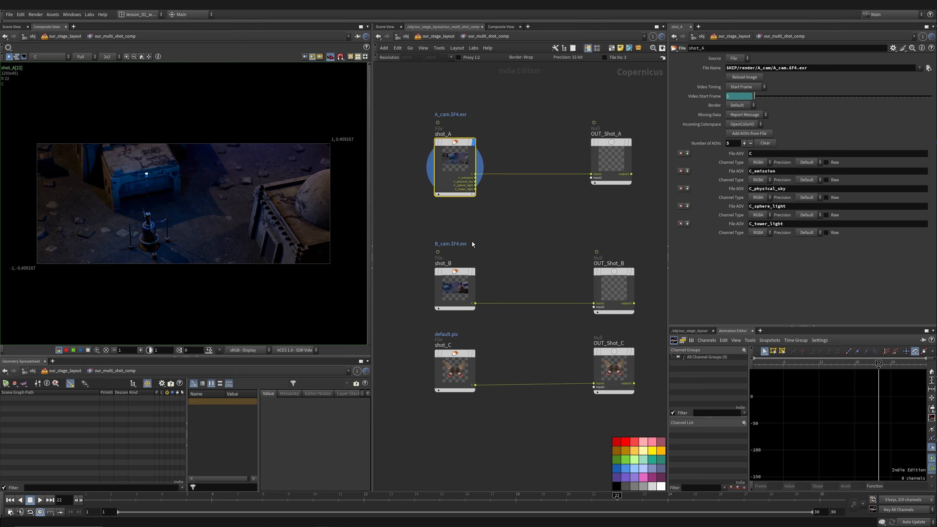
click(473, 274)
middle_drag(499, 347, 498, 335)
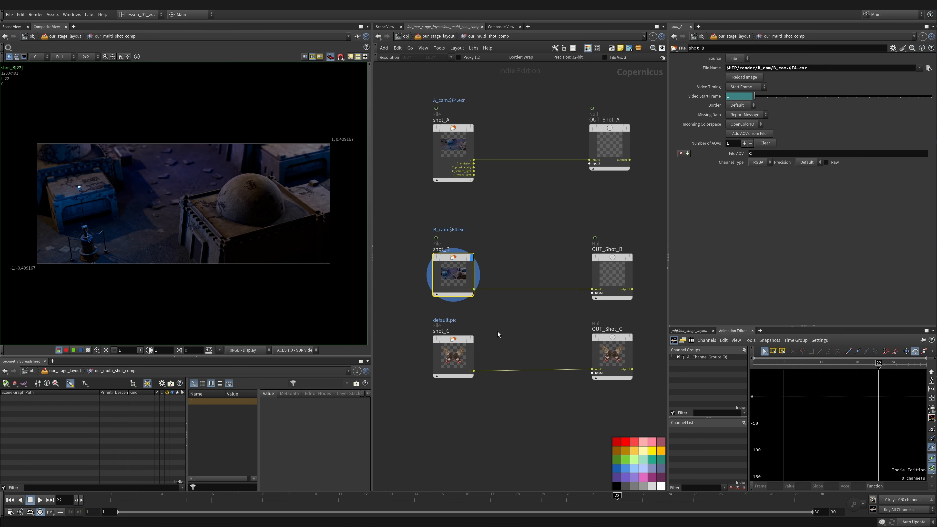
- Display shot_C and set its file name to $HIP/render/C_cam/C_cam.$F4.exr, reusing the copied path
click(474, 343)
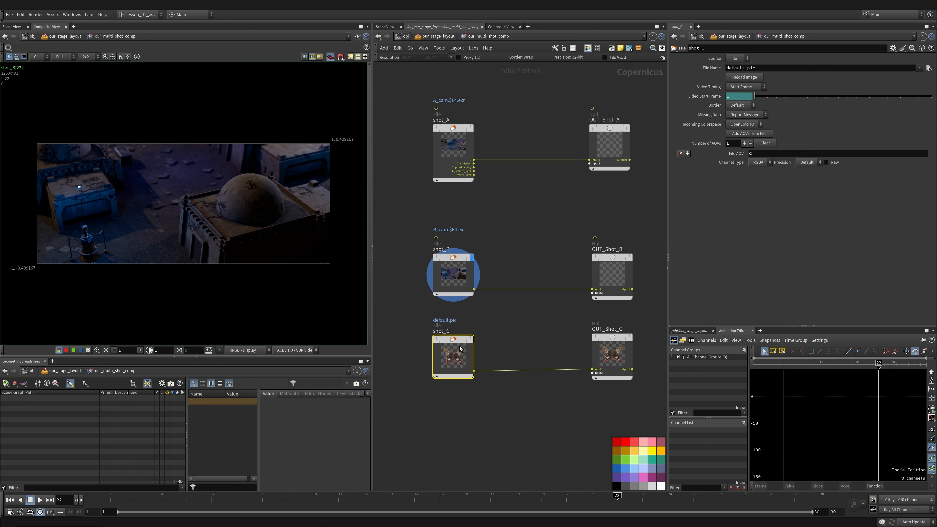
click(473, 341)
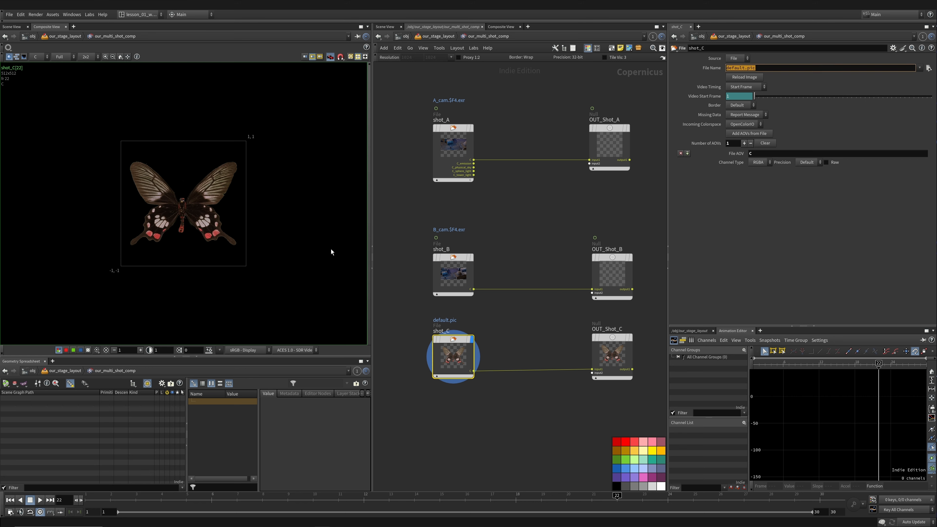
key(ctrl+v)
click(761, 68)
key(BackSpace)
text(C)
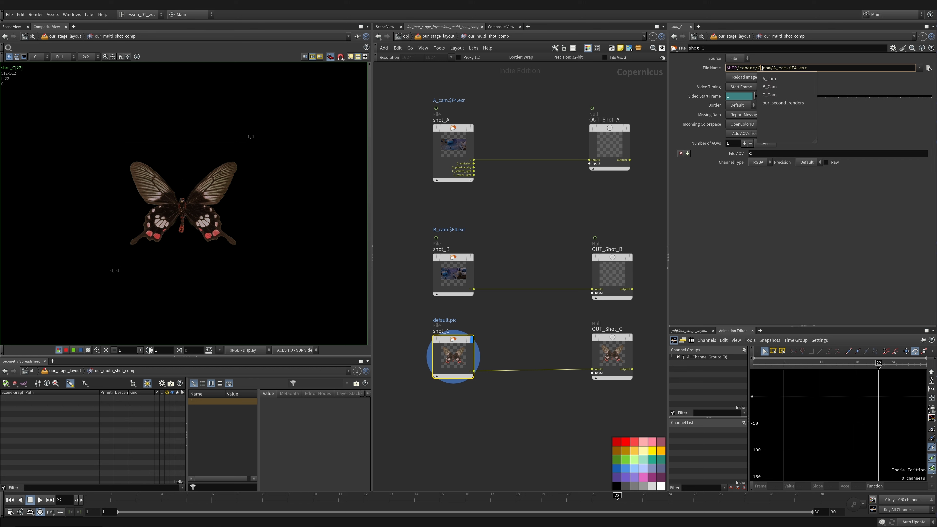
click(778, 68)
key(BackSpace)
text(C)
key(Return)
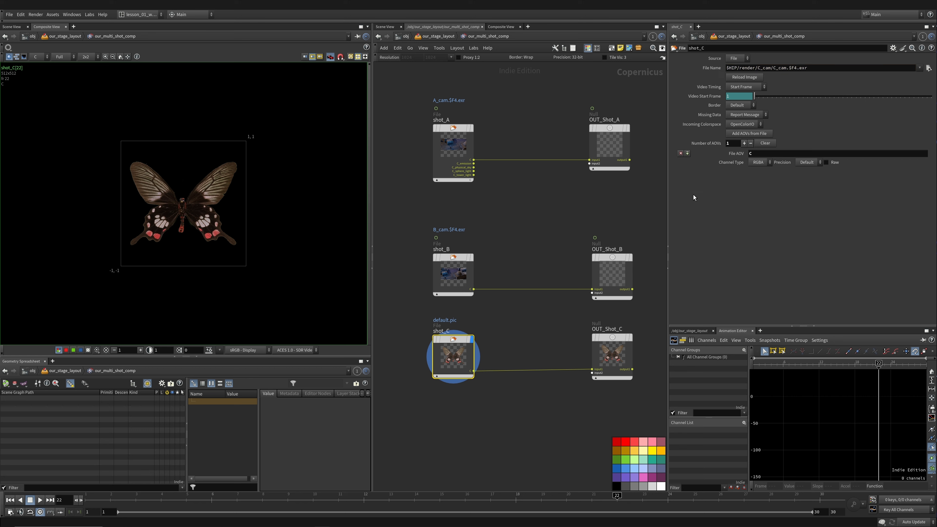
- Go to frame 18 and display OUT_Shot_C, OUT_Shot_B and OUT_Shot_A in turn to check each shot's image
click(516, 496)
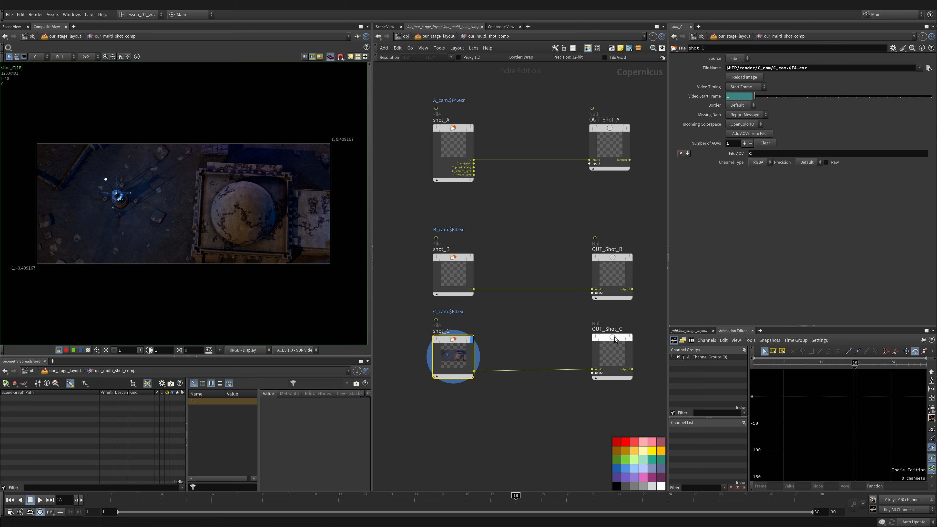
drag(628, 340, 628, 342)
click(627, 343)
middle_drag(620, 261, 557, 253)
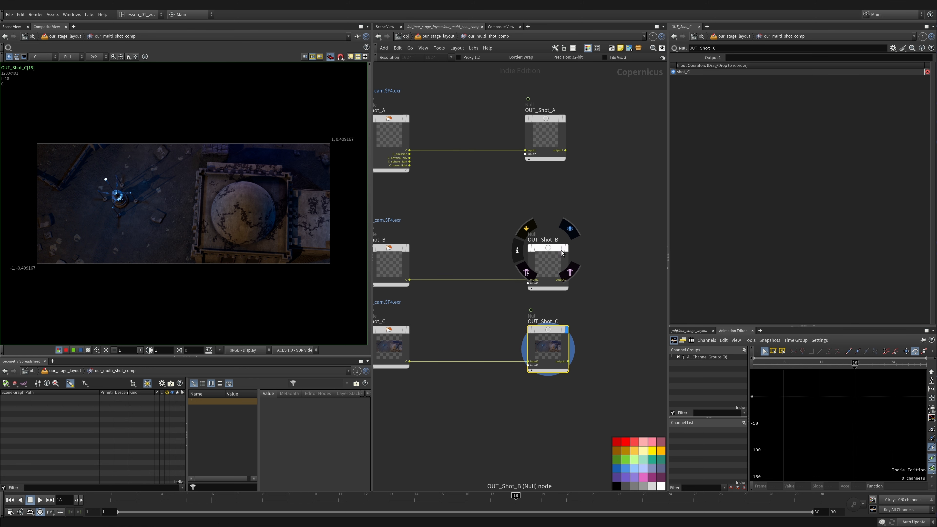
click(557, 253)
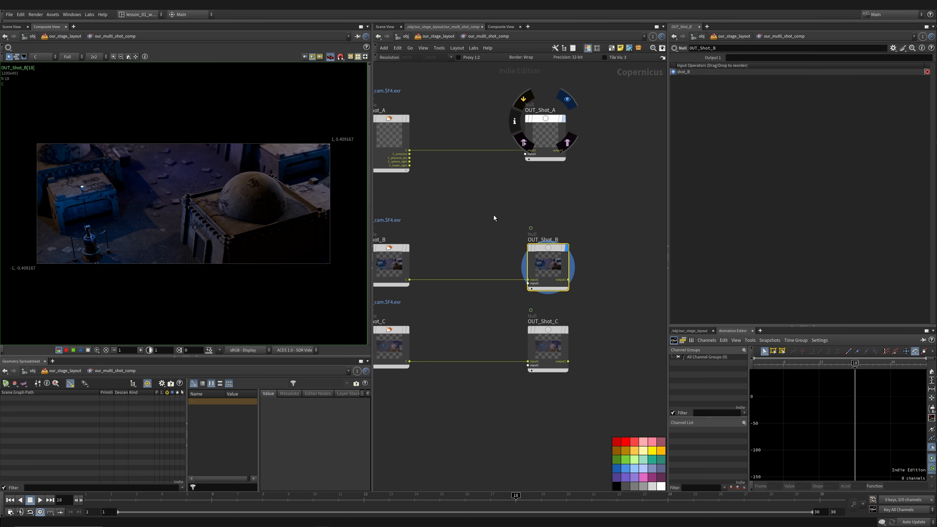
key(h)
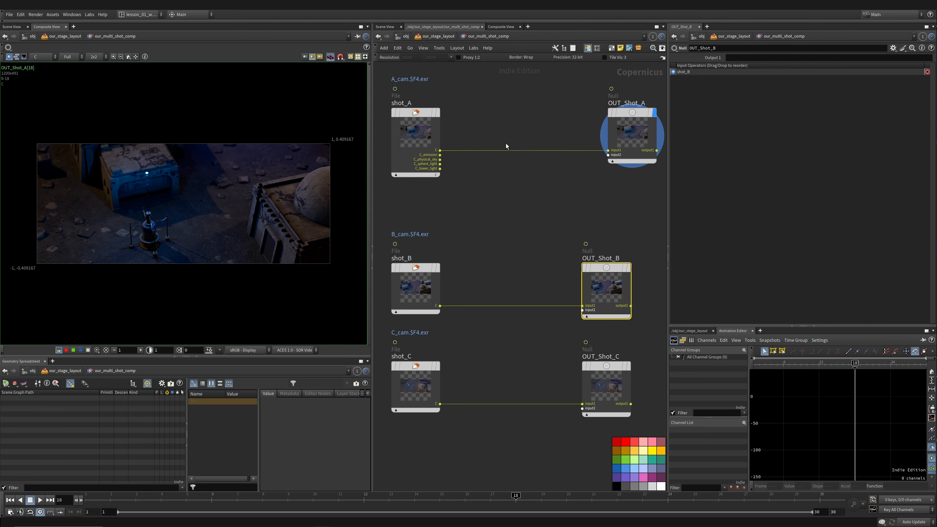
- Add an Add blend node between shot_A and OUT_Shot_A, and connect shot_A's C_physical_sky output to its bg input
scroll(506, 143, up, 2)
key(Tab)
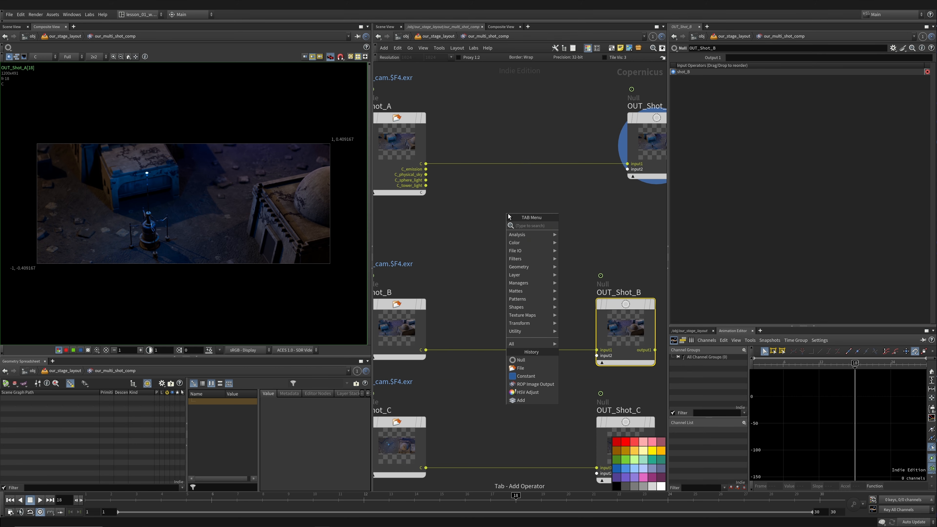
text(add)
key(Return)
click(508, 214)
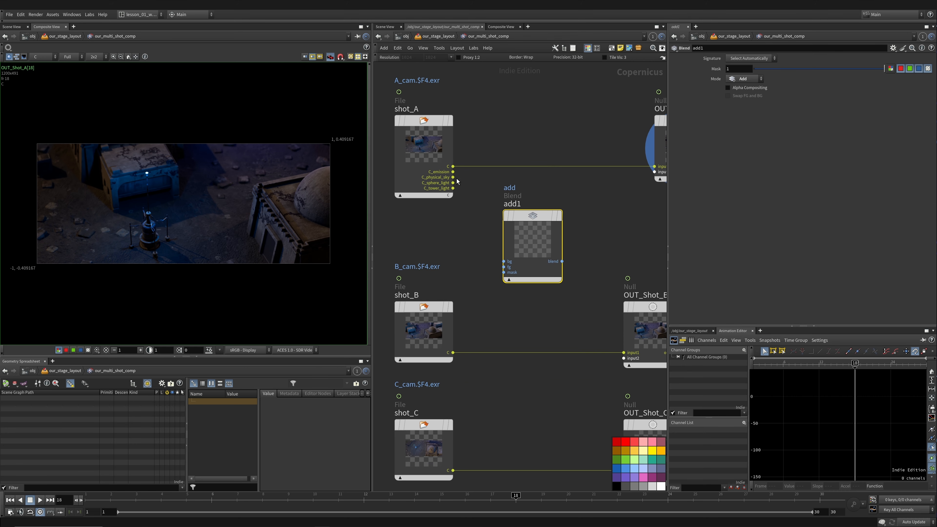
click(453, 178)
click(504, 262)
drag(520, 248, 517, 219)
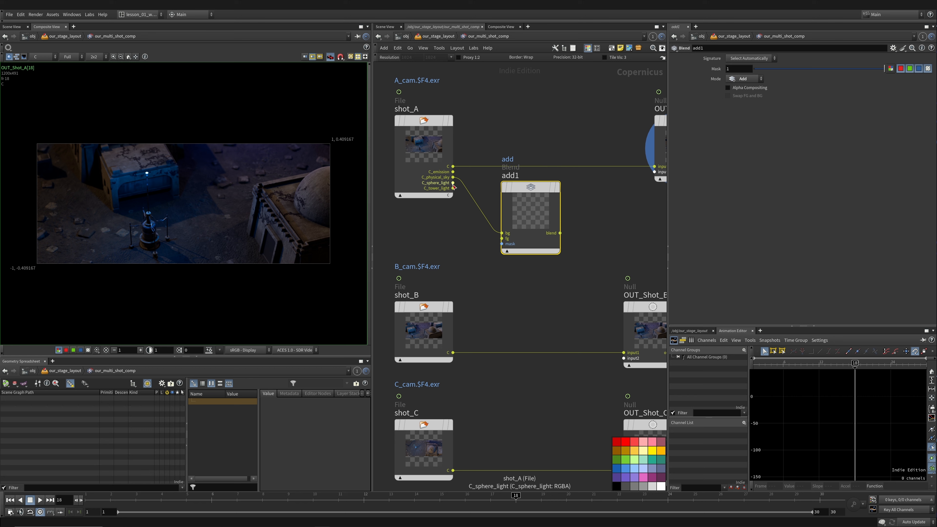
- Connect shot_A's C_sphere_light output to add1's fg input and move add1 above the shot_A wire
click(453, 183)
click(502, 238)
key(h)
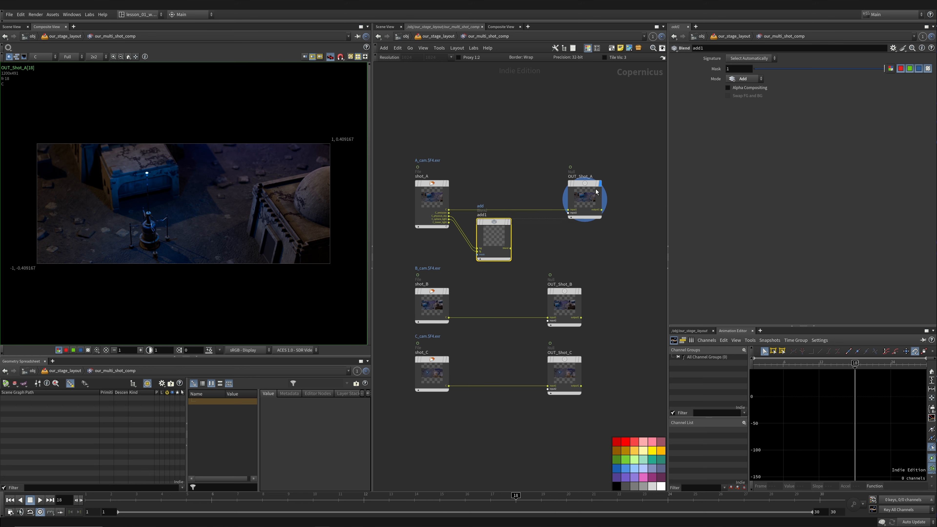
drag(494, 236, 510, 173)
scroll(480, 240, up, 1)
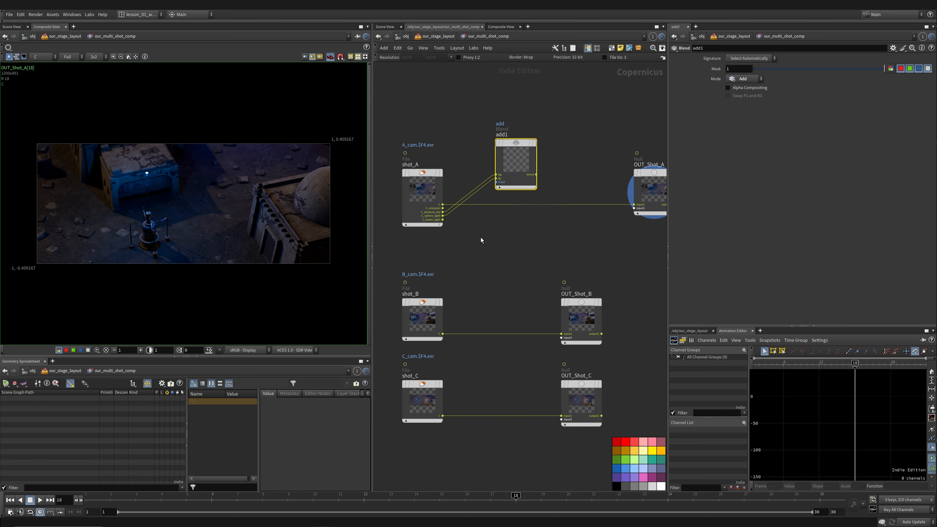
key(Tab)
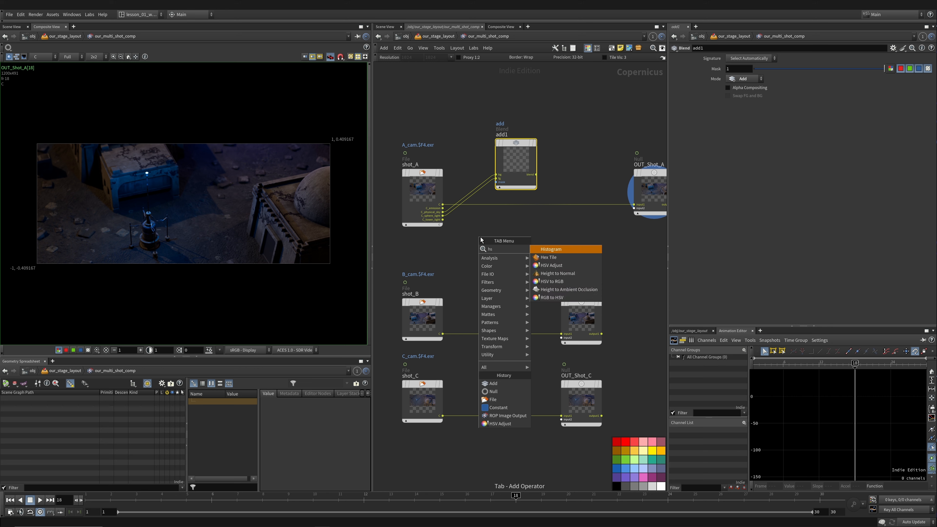
text(gamma)
key(Return)
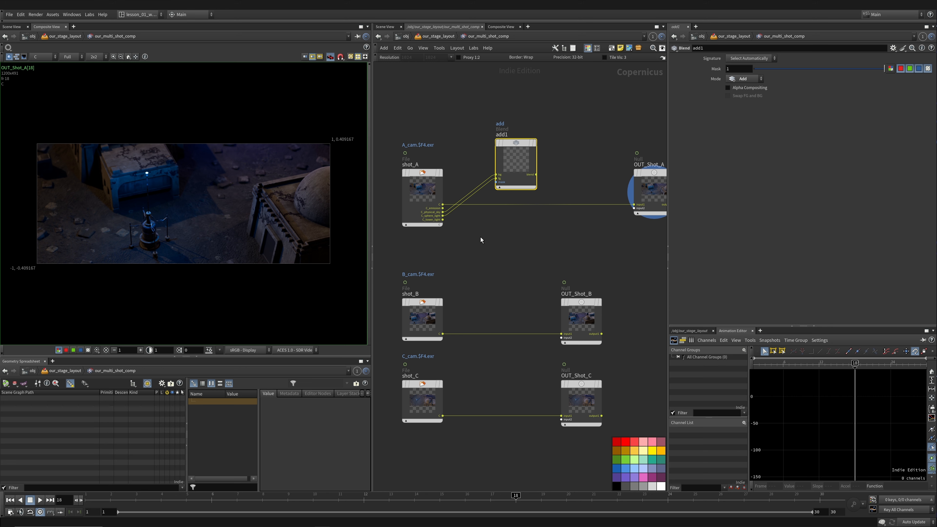
click(495, 248)
click(483, 280)
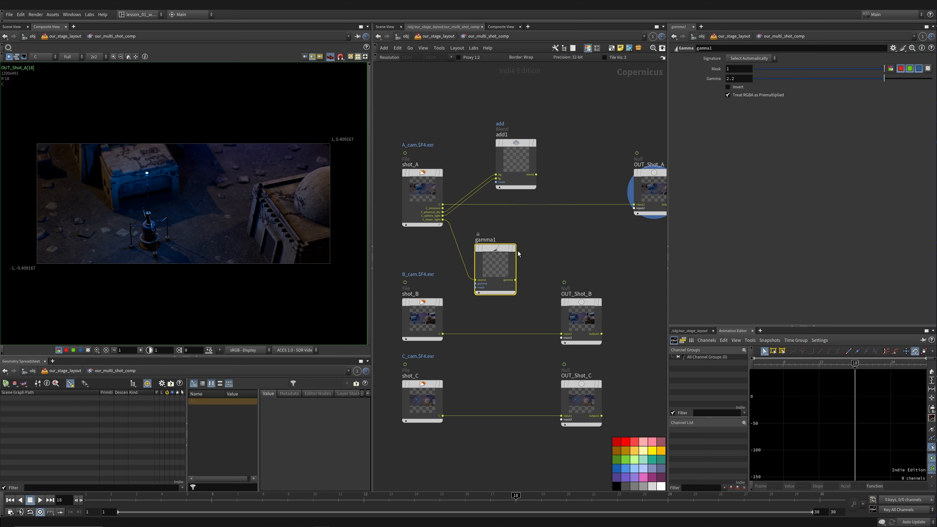
click(512, 248)
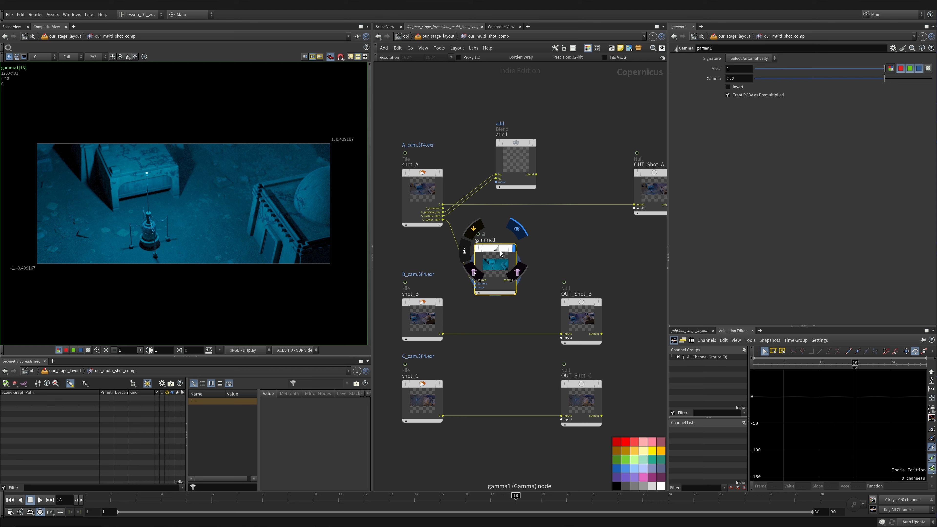
key(Delete)
- Add a Bright node below add1 and feed it from shot_A's C_tower_light output
key(Tab)
text(bri)
key(Return)
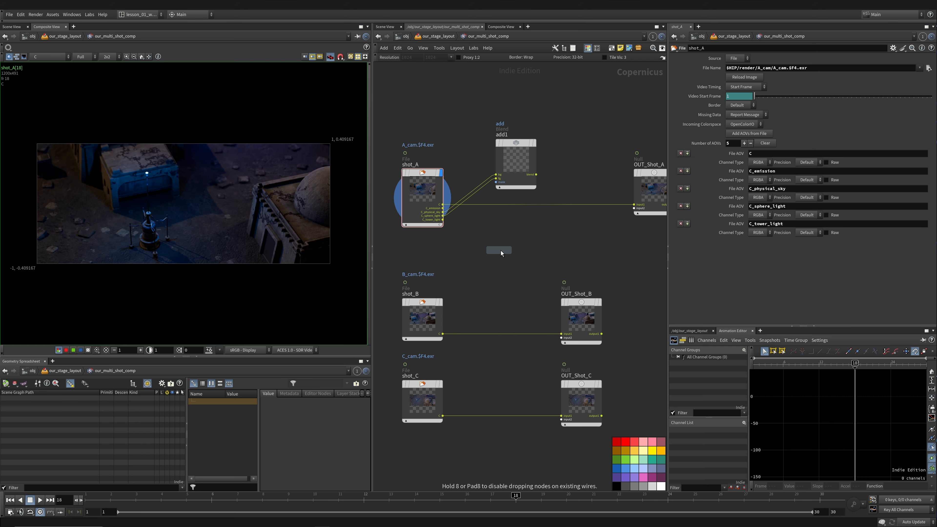
click(501, 250)
click(480, 281)
drag(494, 262, 494, 257)
- Add a second Add blend node before OUT_Shot_A with add1's blend output connected to its bg input
click(534, 197)
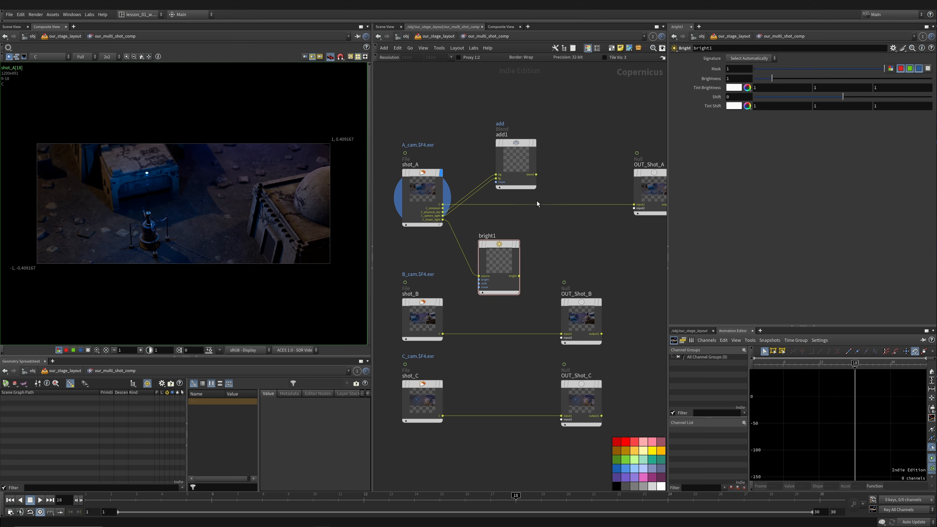
key(Tab)
text(add)
key(Return)
click(536, 192)
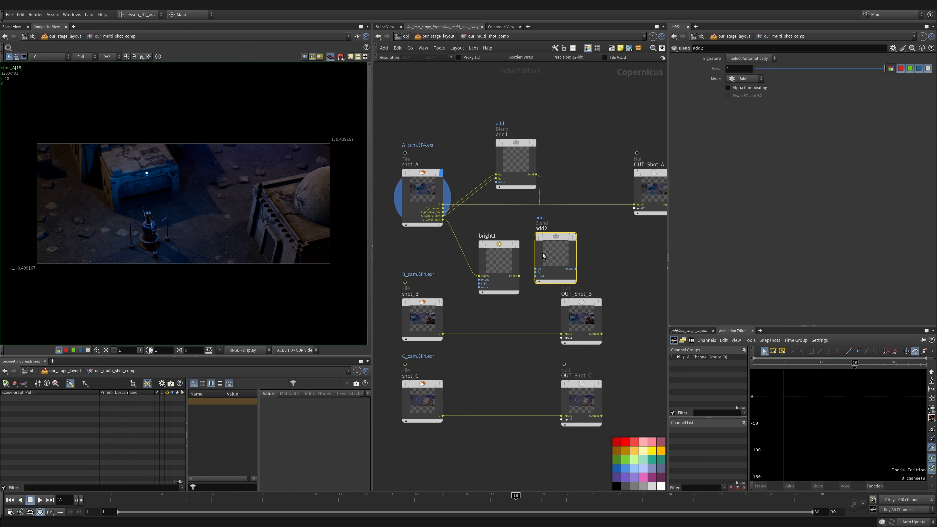
drag(543, 256, 562, 237)
- Connect bright1 to add2's fg input and add2's output to OUT_Shot_A, lining up add2 and OUT_Shot_A
click(516, 272)
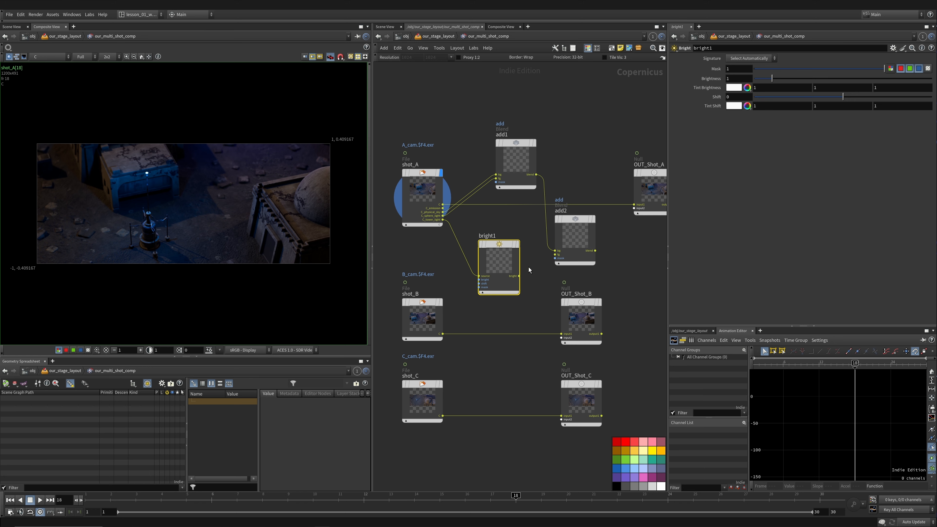
click(556, 255)
click(596, 250)
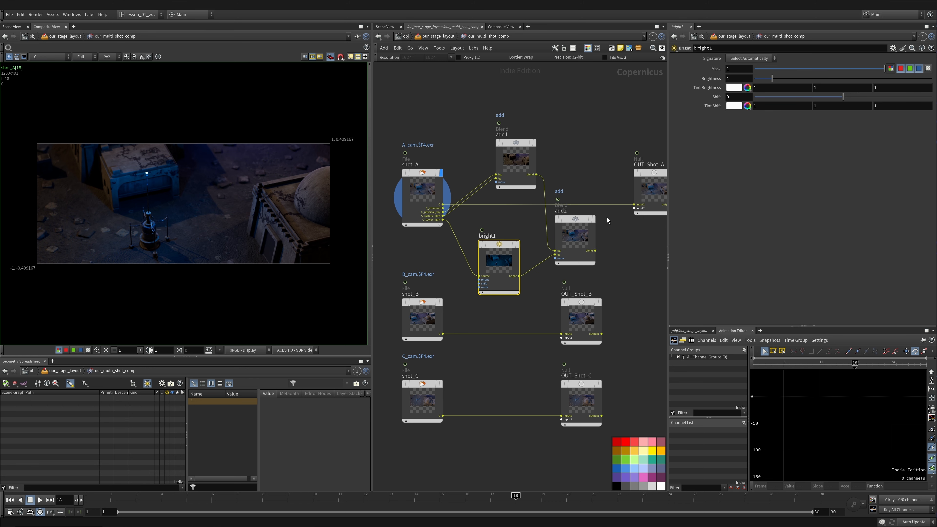
click(632, 205)
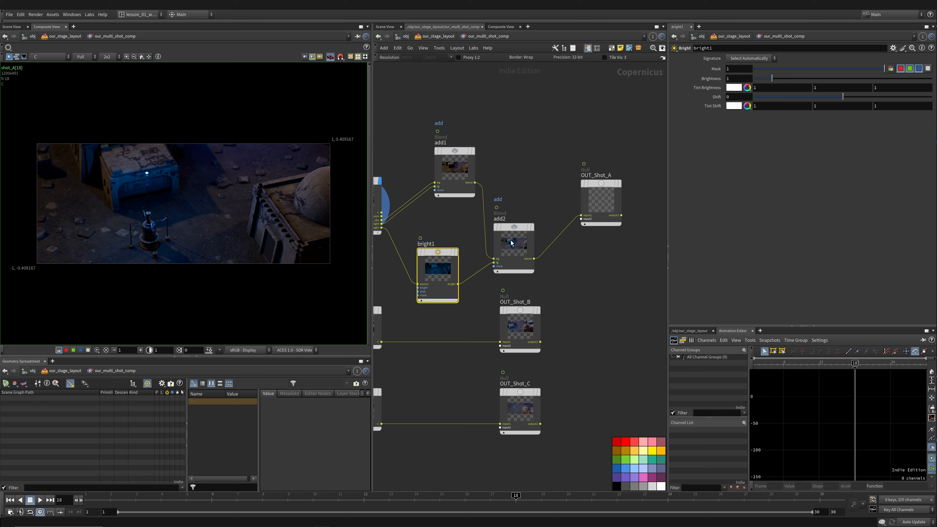
drag(511, 241, 521, 212)
drag(596, 182, 600, 196)
middle_drag(565, 158, 610, 154)
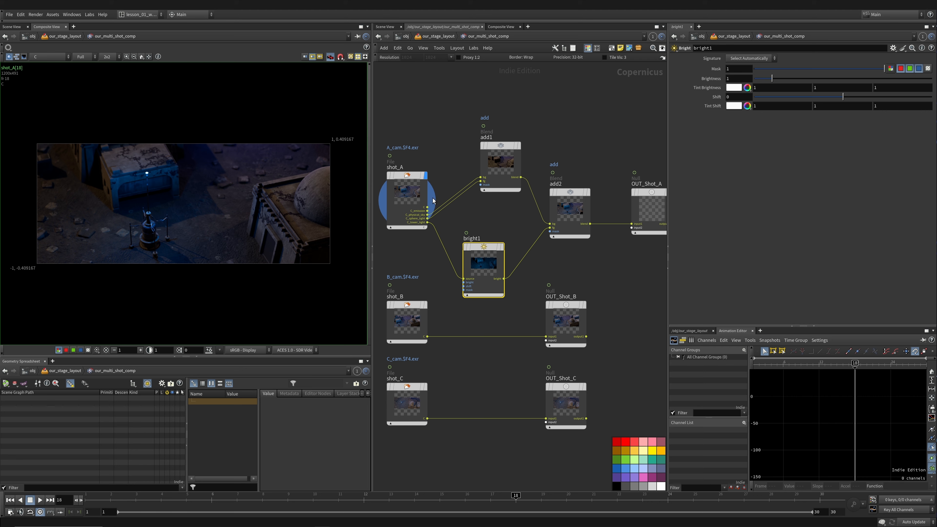
- Display add1, add2, bright1 and OUT_Shot_A in turn to examine the separate light contributions and the combined image
scroll(425, 221, up, 4)
scroll(421, 224, up, 1)
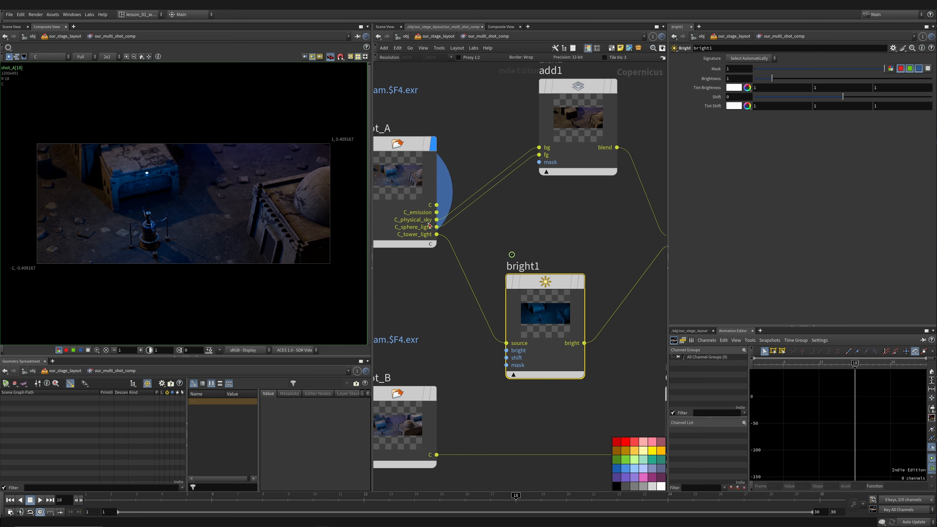
click(613, 86)
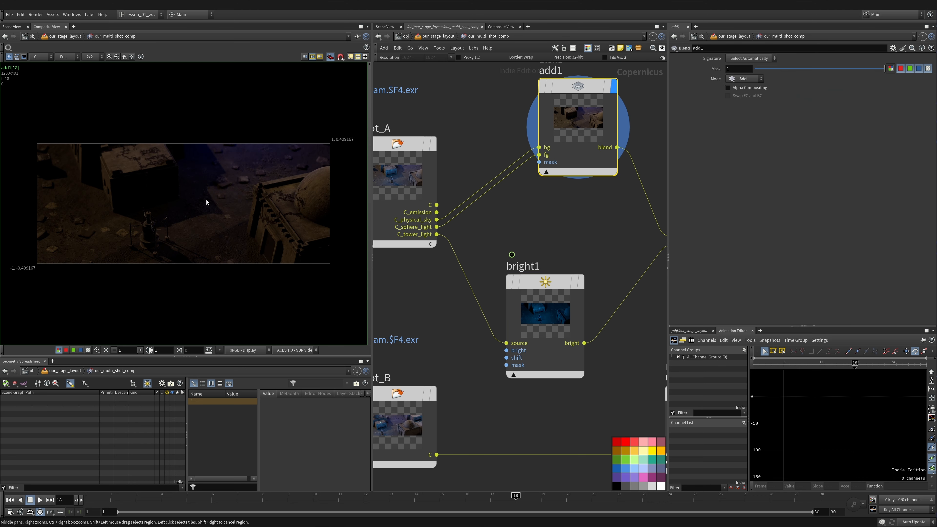
middle_drag(546, 216, 417, 205)
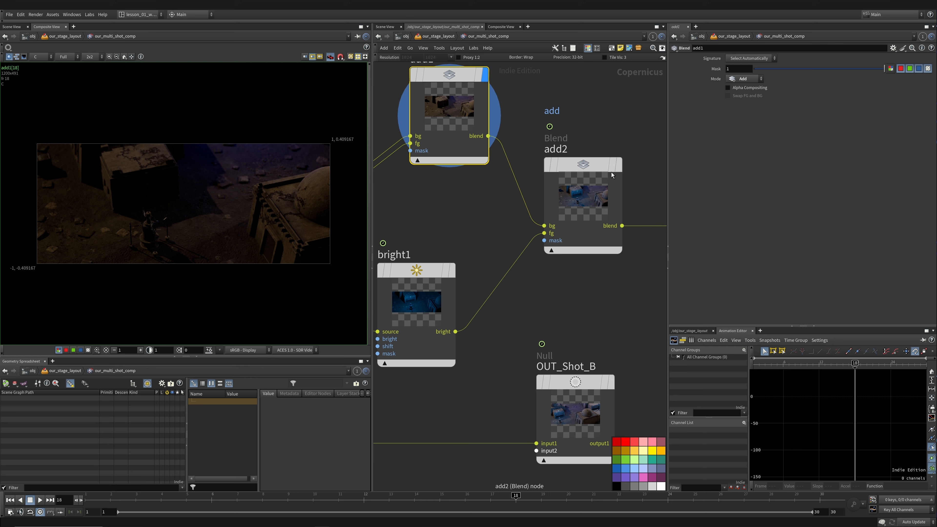
click(620, 169)
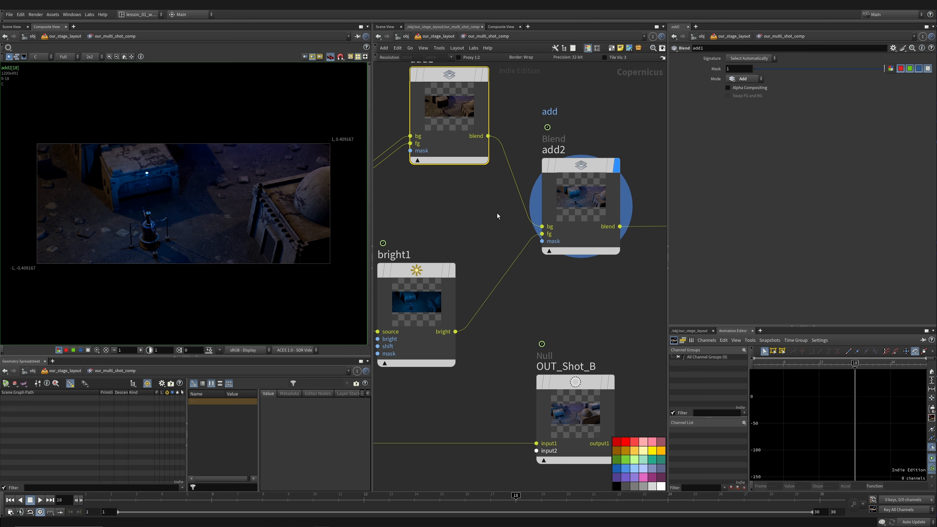
middle_drag(537, 217, 610, 215)
click(524, 269)
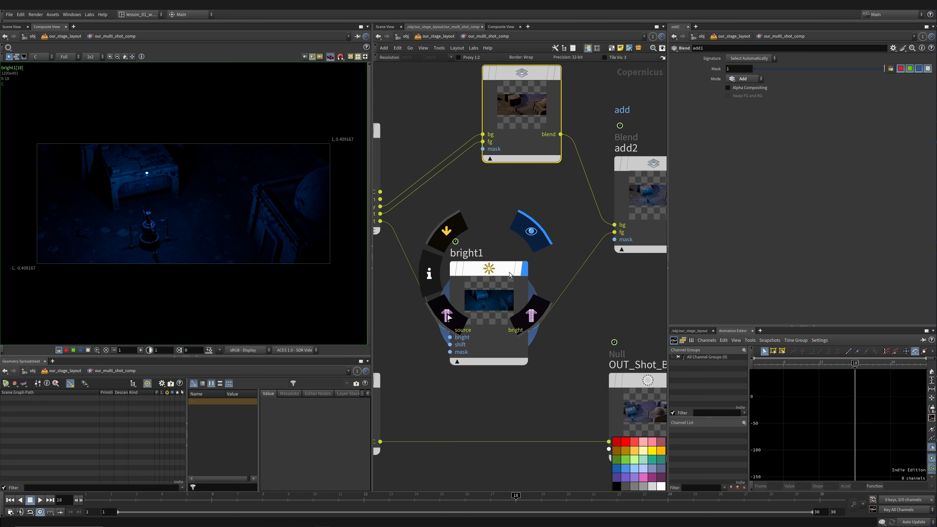
scroll(130, 195, up, 1)
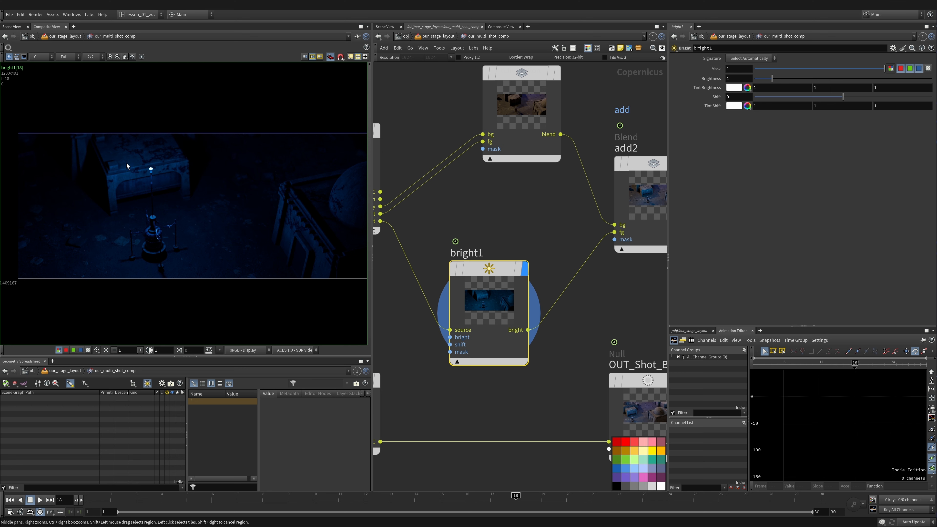
middle_drag(162, 198, 158, 200)
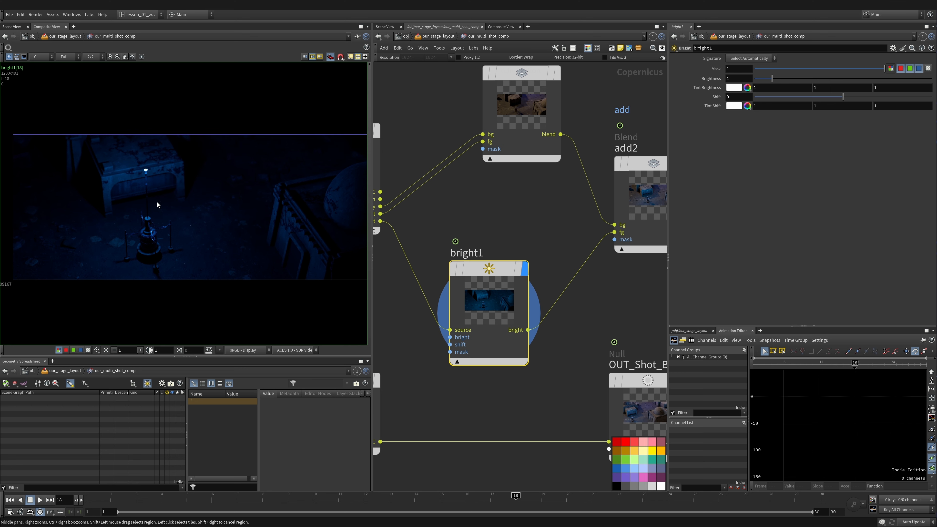
scroll(156, 204, down, 1)
middle_drag(438, 199, 294, 191)
click(544, 155)
middle_drag(580, 273, 667, 264)
click(437, 251)
scroll(445, 250, down, 4)
middle_drag(562, 263, 578, 257)
scroll(574, 252, down, 2)
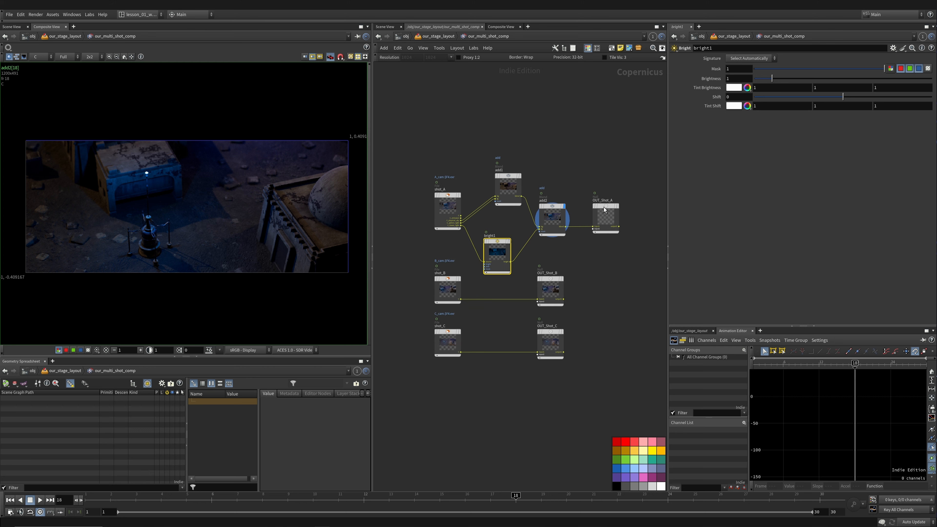
click(605, 208)
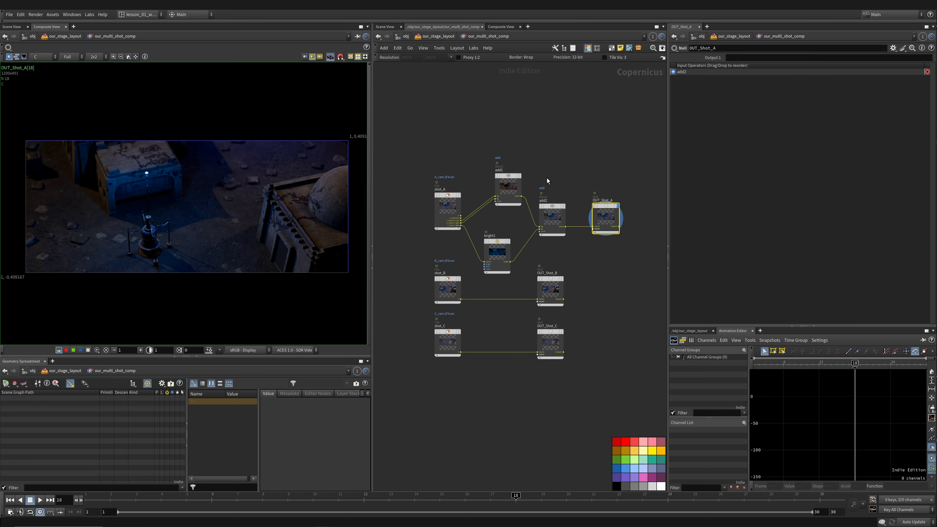
- Spread out the network by shifting the blend and output nodes and spacing the shot_B and shot_C rows further down
drag(498, 148, 618, 260)
drag(552, 217, 570, 218)
drag(581, 363, 544, 275)
drag(550, 290, 622, 291)
drag(650, 410, 444, 323)
drag(447, 342, 448, 404)
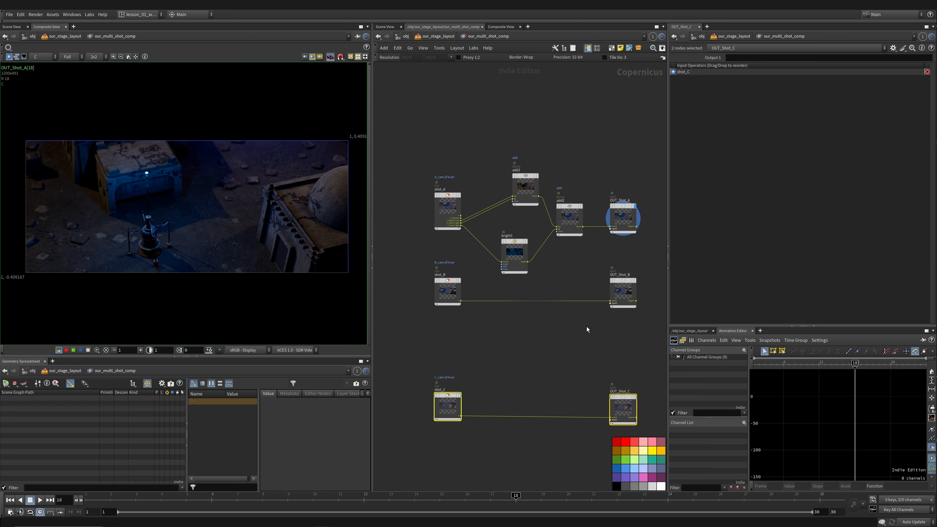
drag(609, 328, 429, 289)
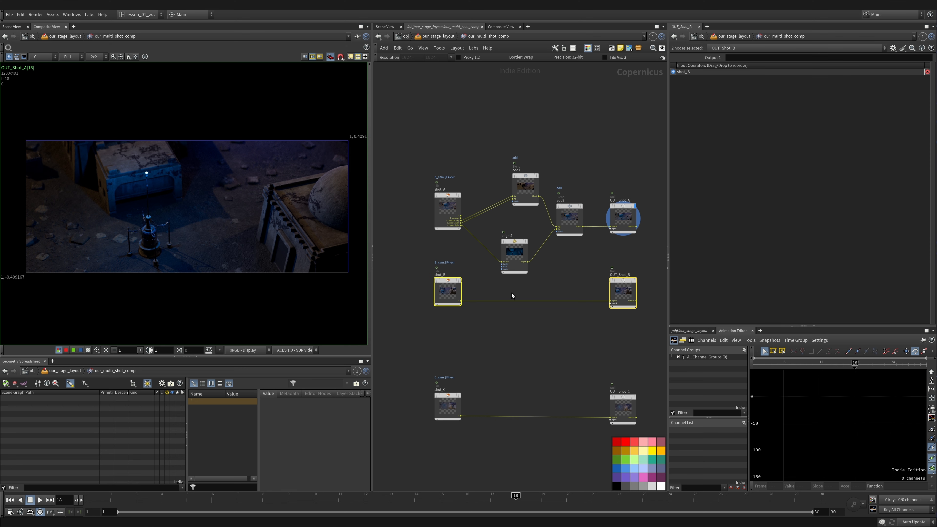
drag(622, 291, 622, 307)
click(534, 285)
- Keyframe add2's Mask at 0 on frame 6
click(564, 218)
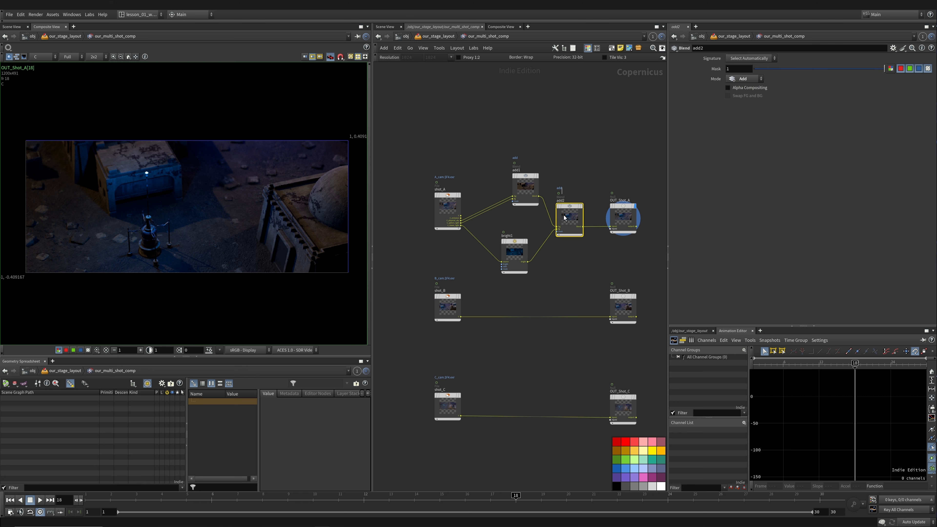
drag(241, 504, 212, 500)
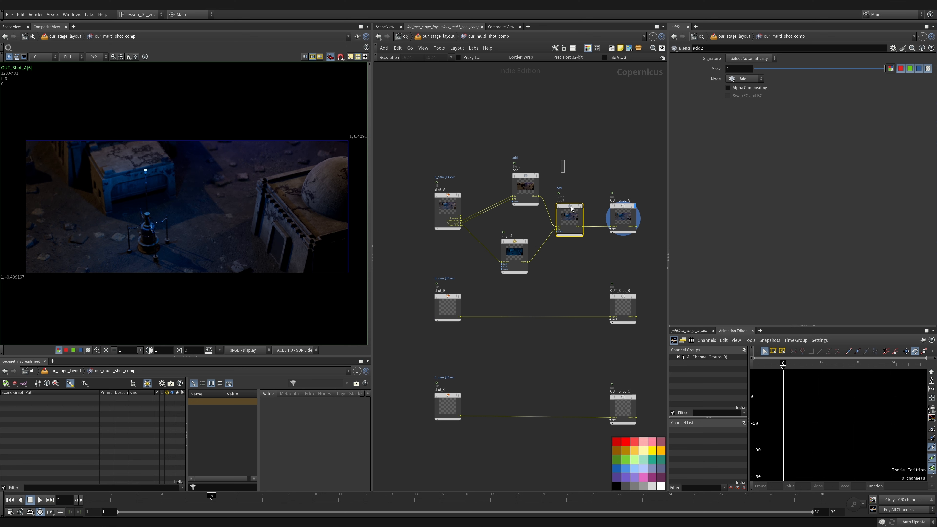
scroll(573, 193, up, 5)
drag(807, 69, 734, 70)
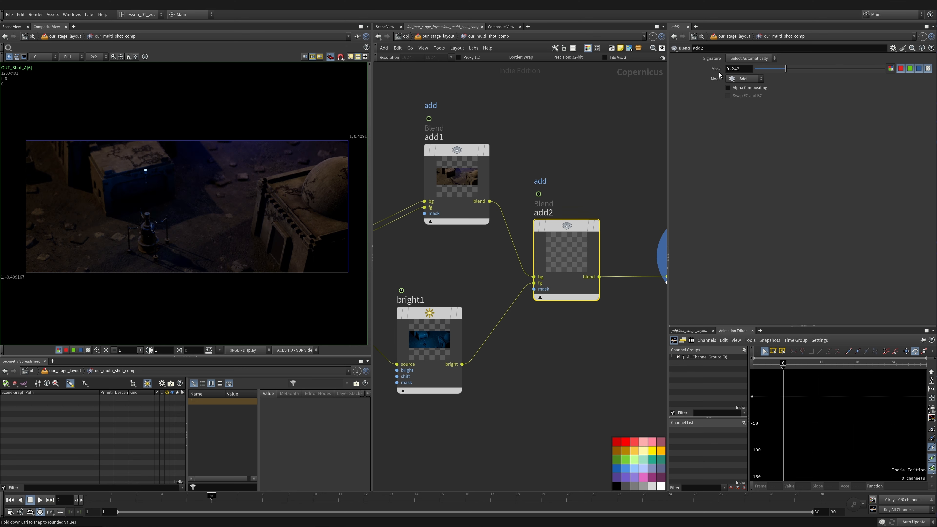
alt+click(717, 69)
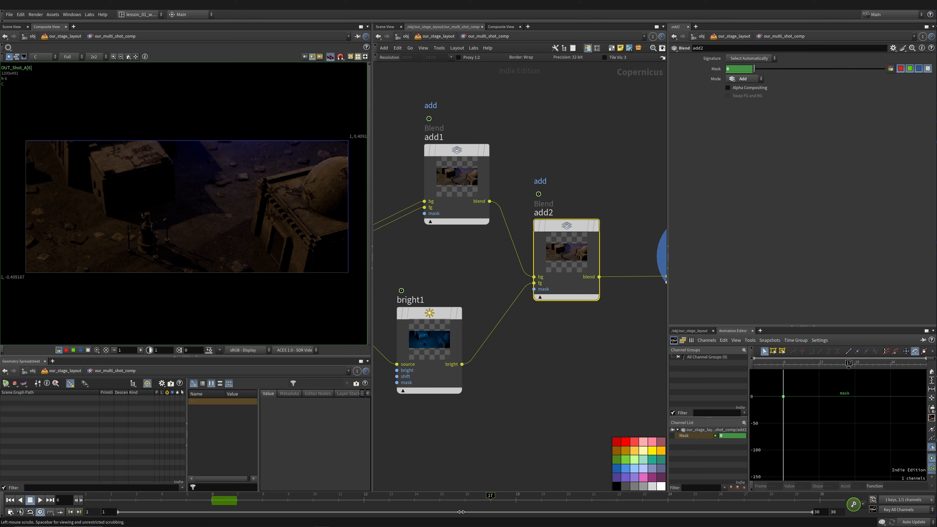
- Keyframe add2's Mask at 1 on frame 16
click(465, 500)
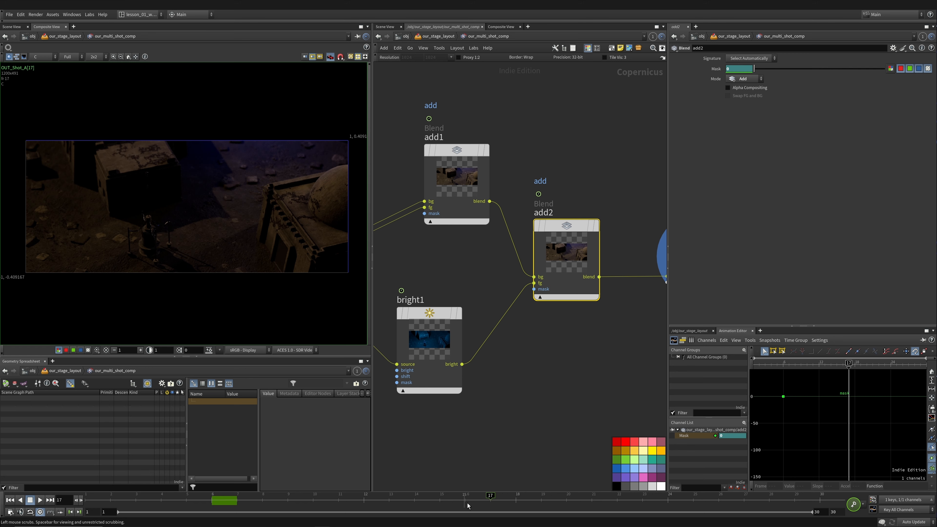
click(467, 501)
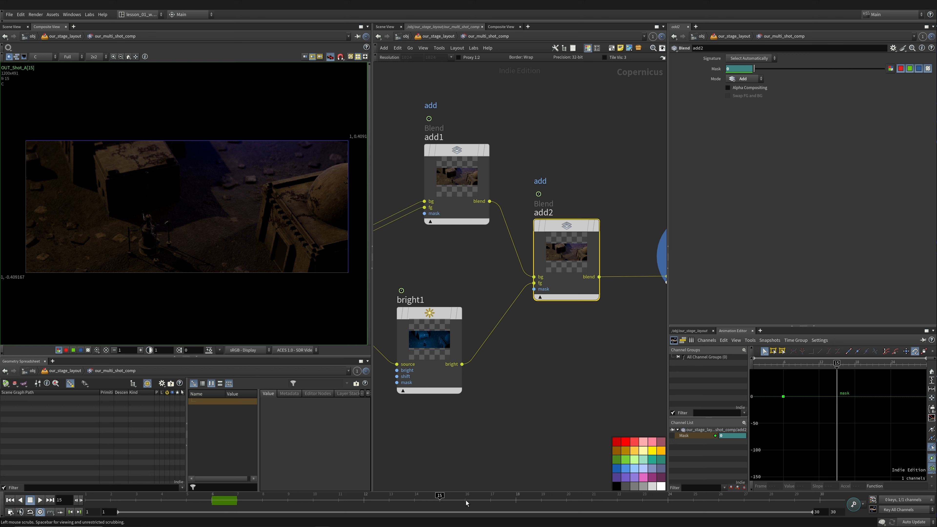
click(466, 498)
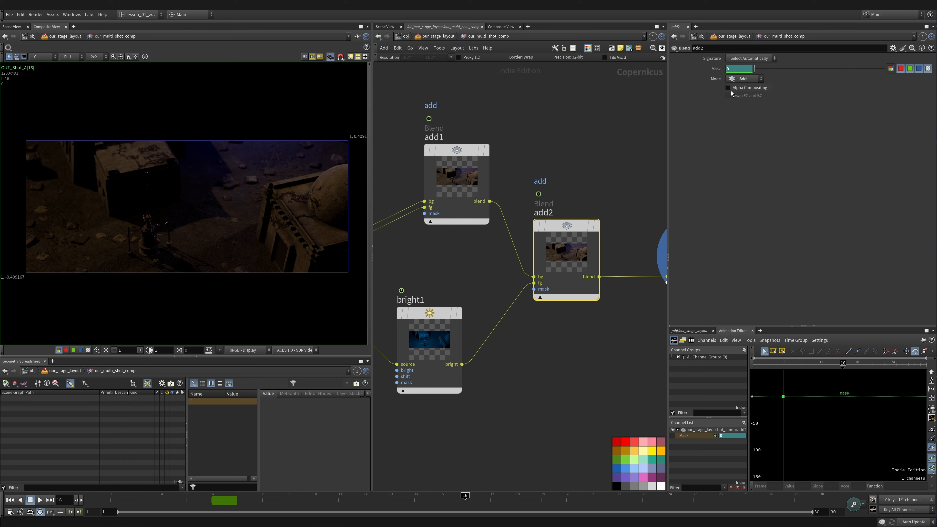
drag(689, 71, 722, 71)
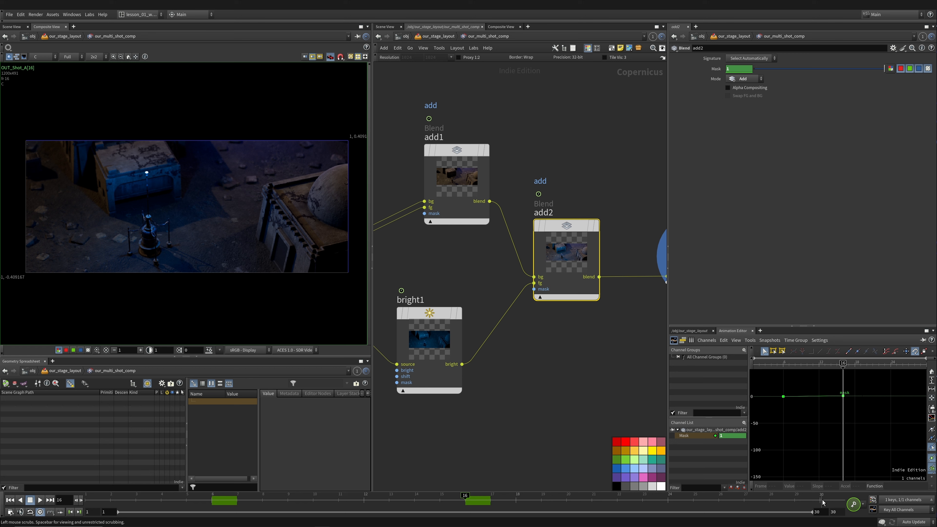
- Keyframe add2's Mask at 0 on frame 28
click(794, 498)
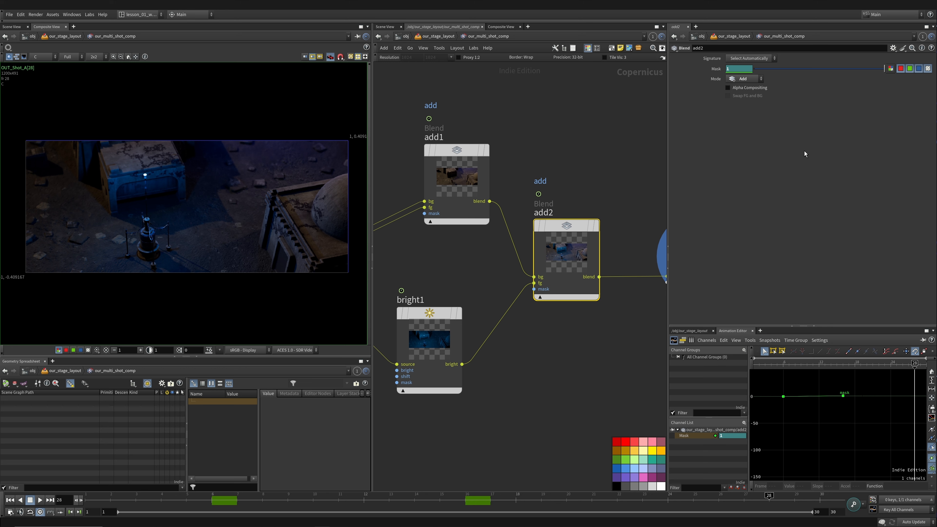
text(0)
key(Return)
alt+click(708, 70)
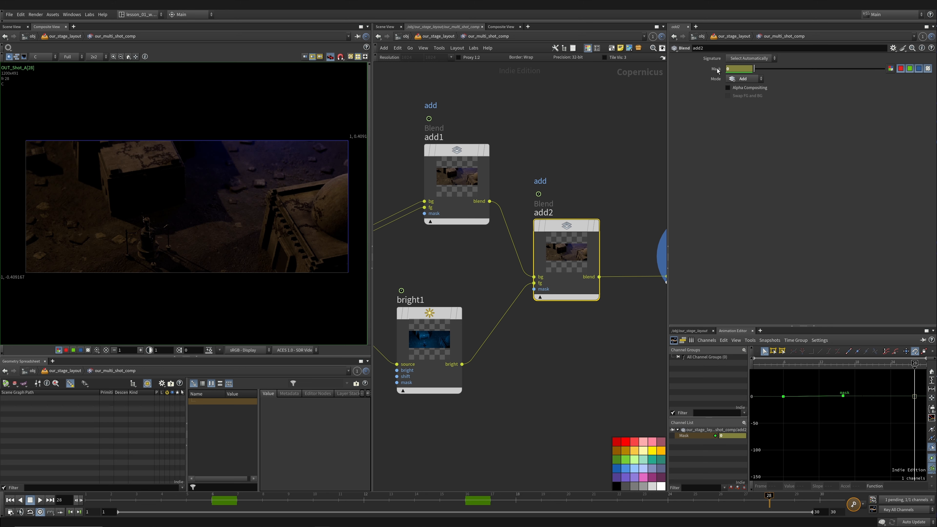
scroll(602, 141, down, 5)
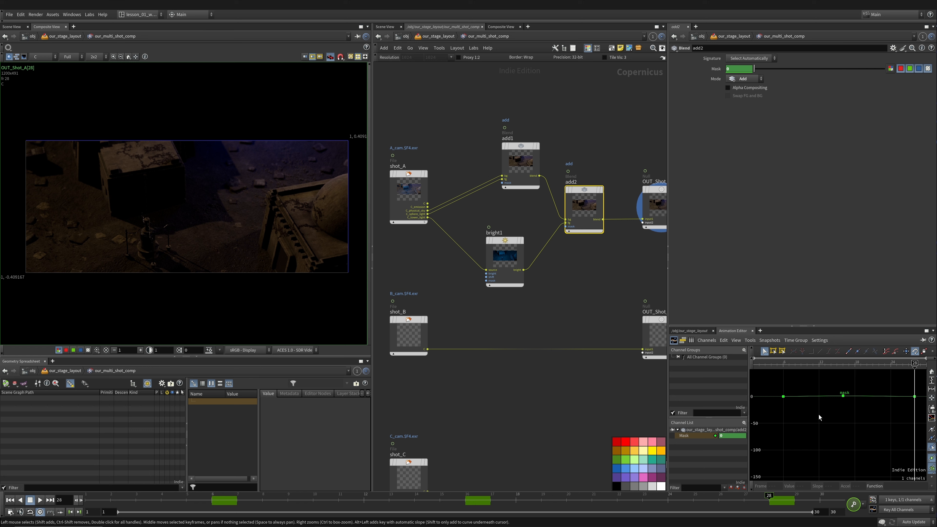
- Frame the Mask curve in the animation editor and scrub through the frames to check the light's fade in and out
key(h)
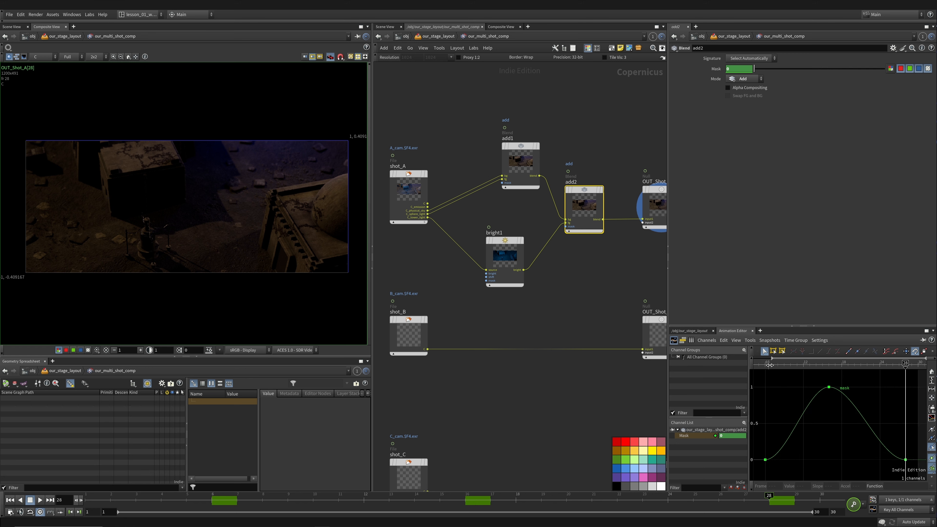
click(770, 365)
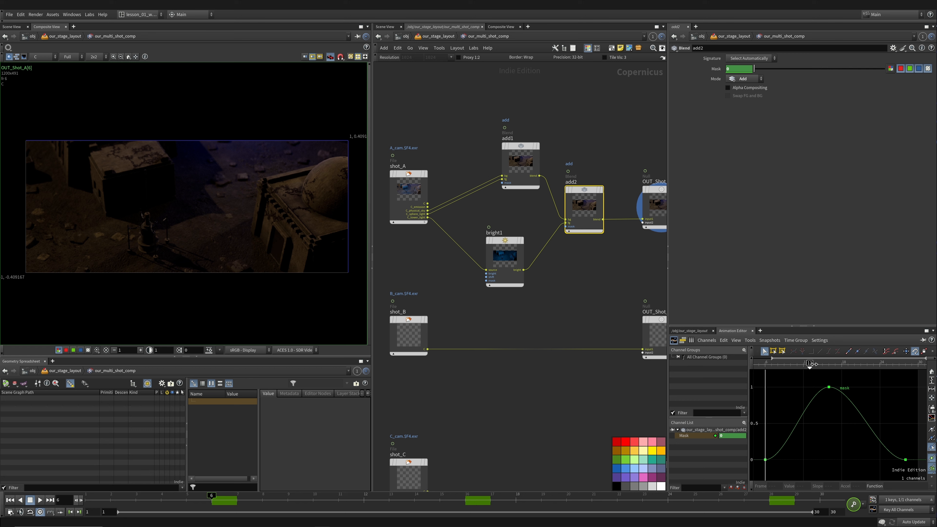
click(811, 364)
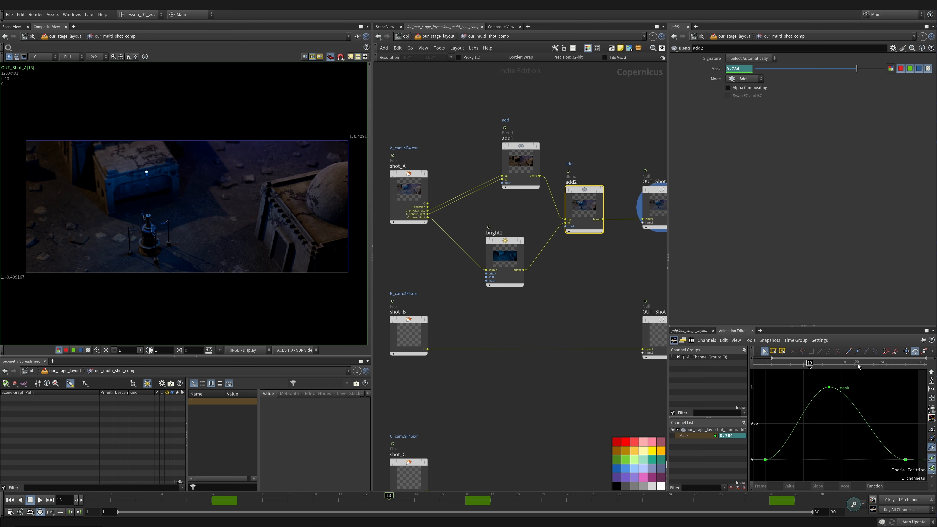
click(884, 365)
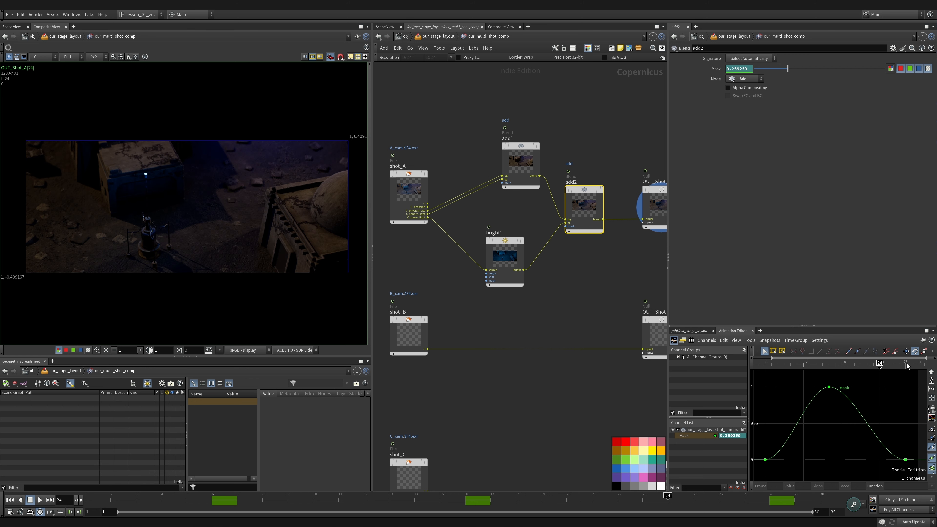
- Duplicate add1, bright1 and add2 into the shot_B row, between shot_B and OUT_Shot_B
scroll(494, 294, down, 2)
middle_drag(546, 288, 509, 258)
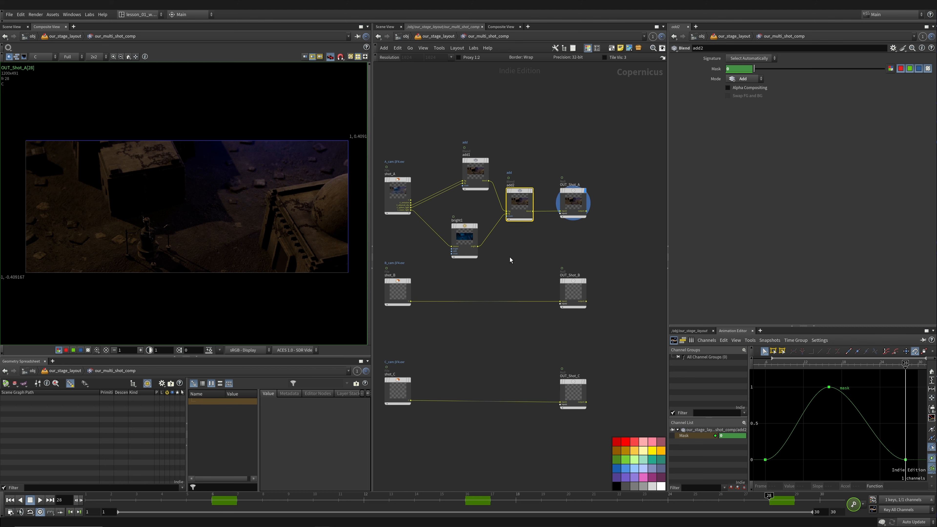
drag(578, 285, 581, 285)
drag(455, 128, 529, 261)
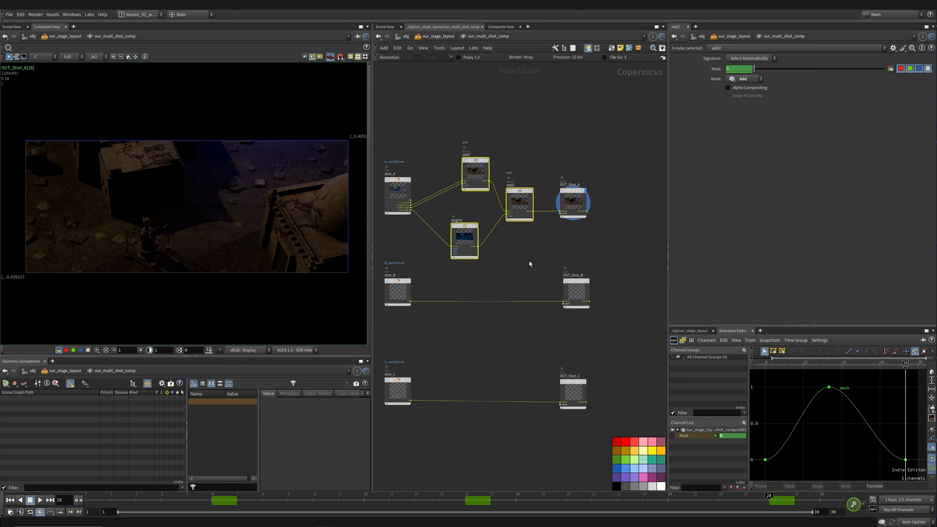
drag(496, 193, 520, 299)
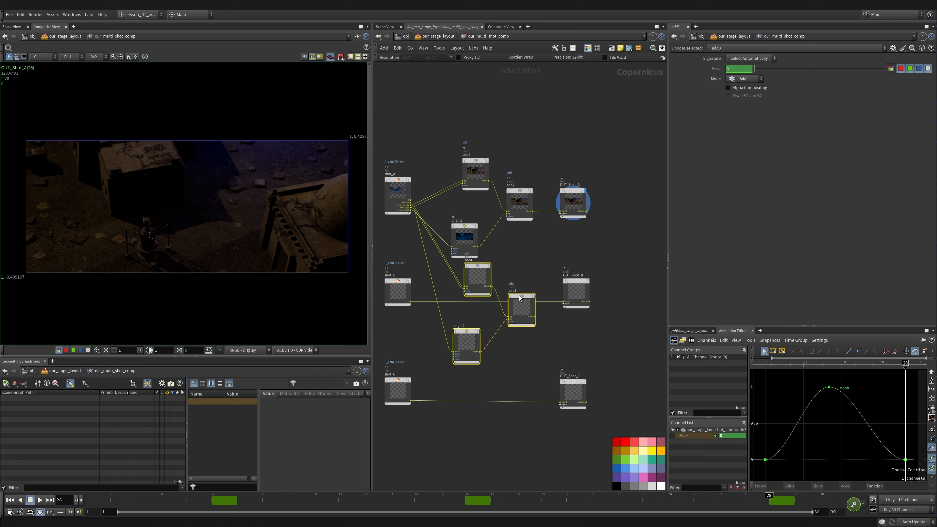
- Load all AOVs from the rendered file on the shot_B node
click(529, 256)
scroll(422, 270, up, 5)
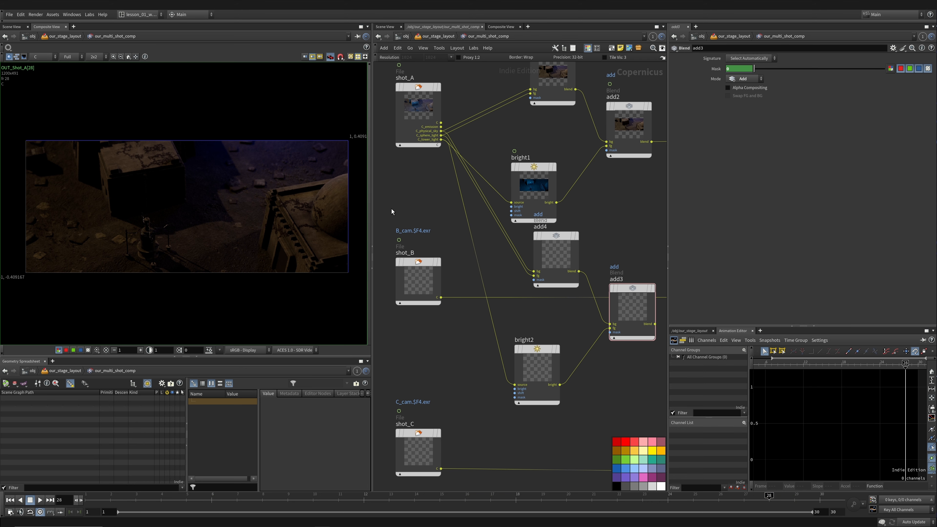
click(418, 281)
click(740, 134)
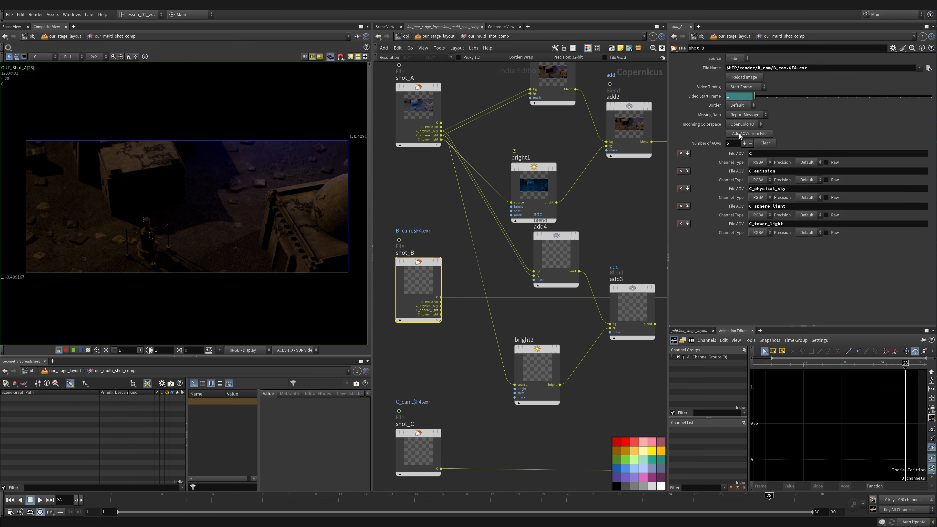
- Wire shot_B's C_physical_sky and C_sphere_light into add4's bg and fg, and C_tower_light into bright2's source
scroll(463, 282, up, 3)
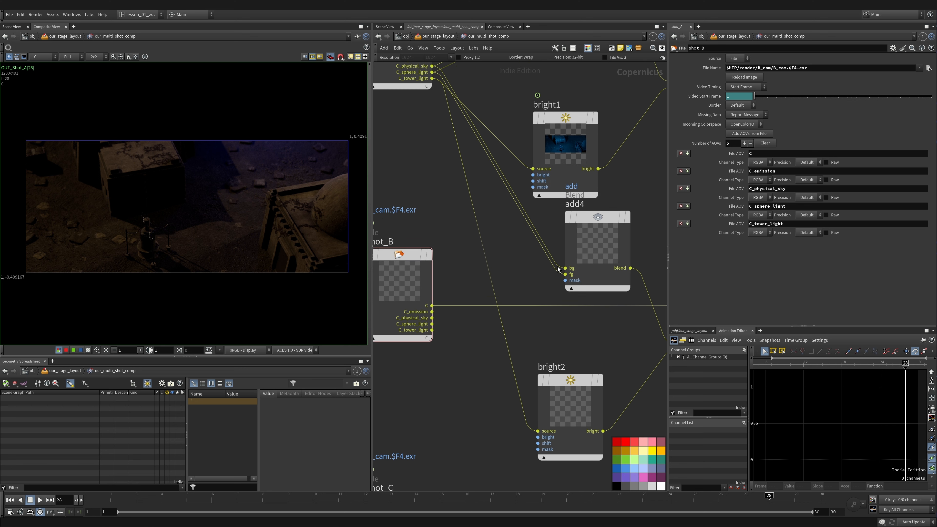
click(566, 268)
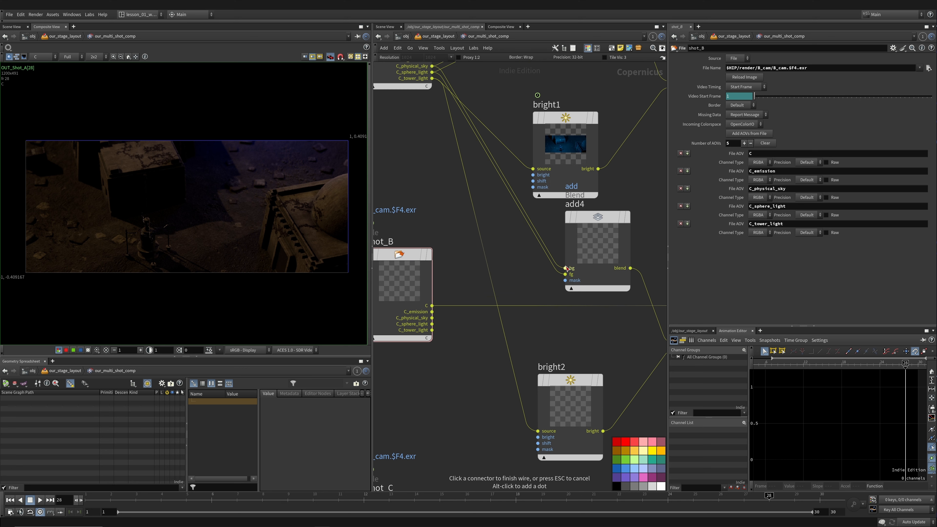
click(433, 317)
click(432, 324)
click(566, 274)
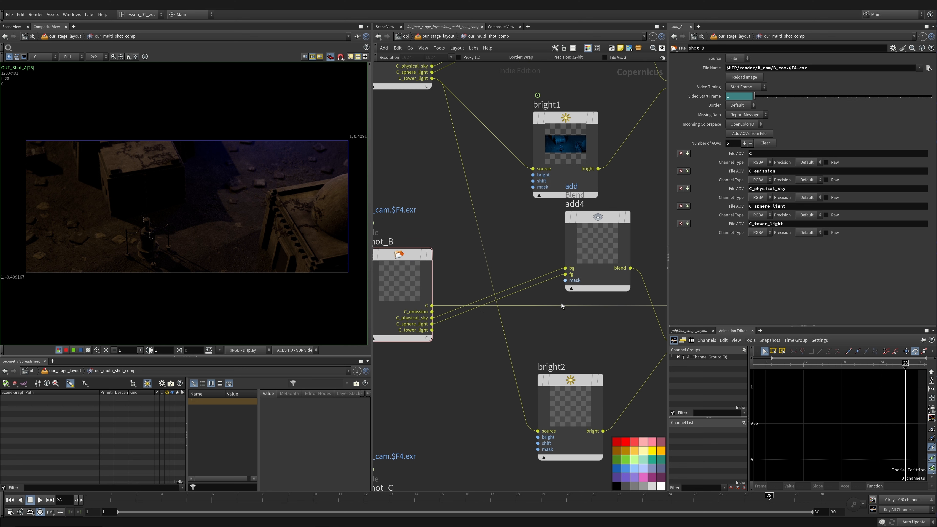
click(538, 431)
click(433, 330)
- Connect add3's output to OUT_Shot_B, align the output node with add3, and display it
scroll(621, 320, down, 1)
middle_drag(620, 320, 500, 297)
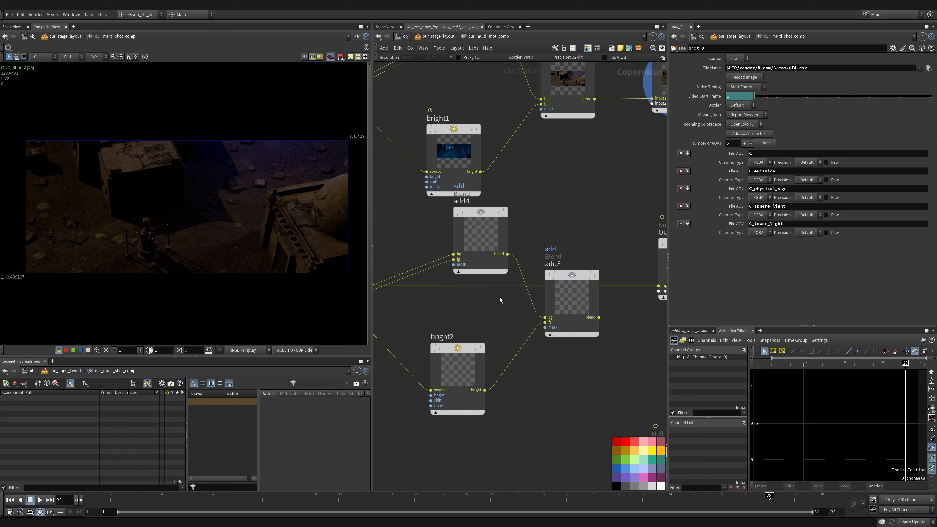
click(592, 278)
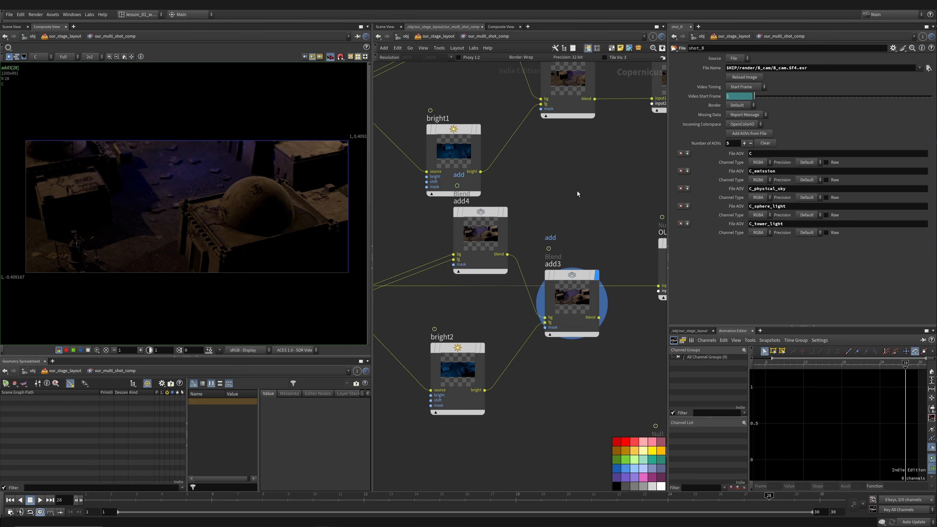
key(f)
click(528, 298)
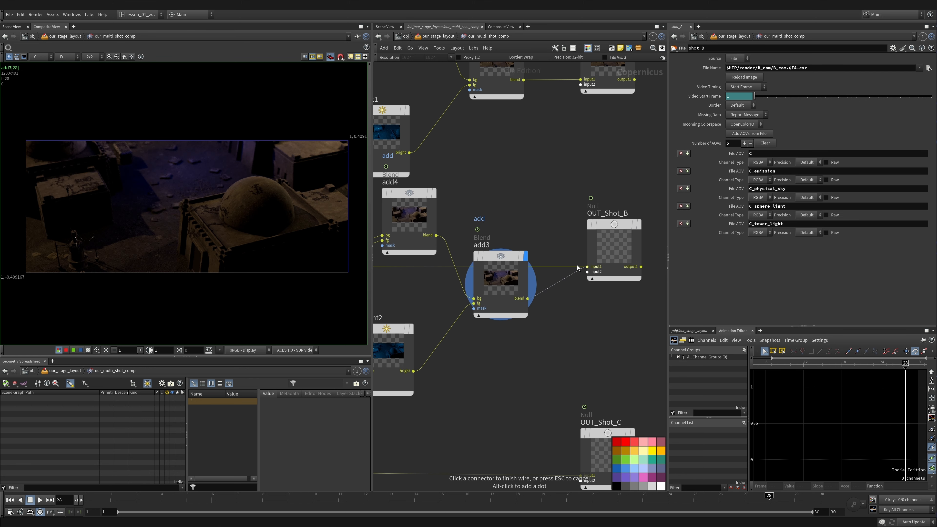
click(586, 266)
scroll(564, 234, down, 2)
drag(625, 228, 627, 257)
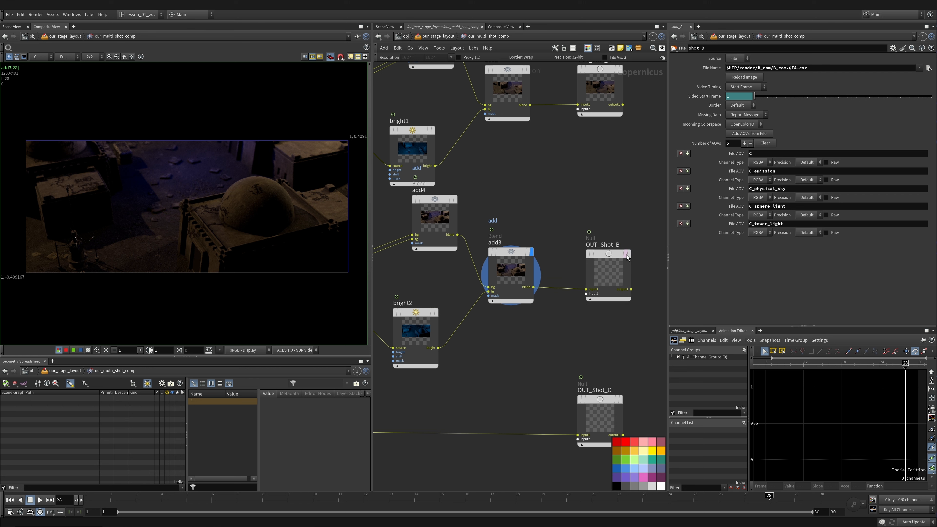
click(627, 255)
click(607, 273)
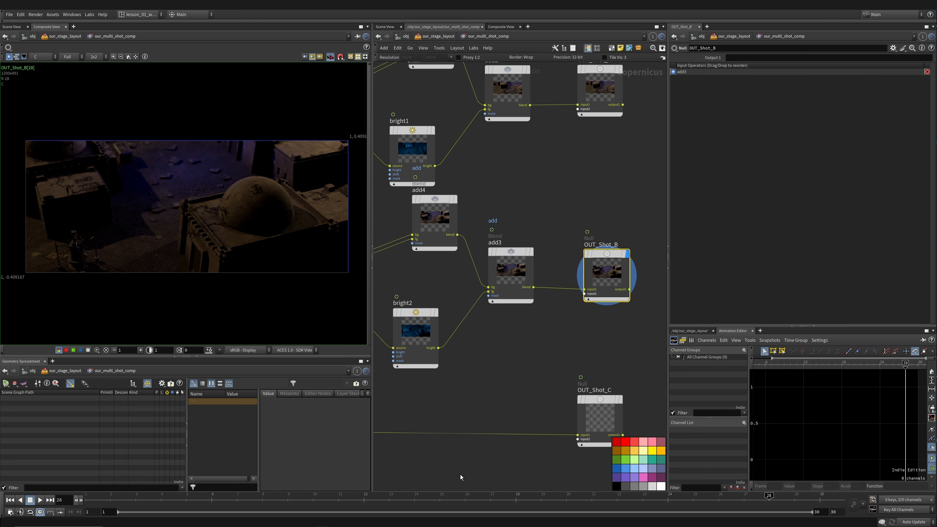
- Check shot B at frame 15 and inspect the animation on add3's Mask
click(462, 498)
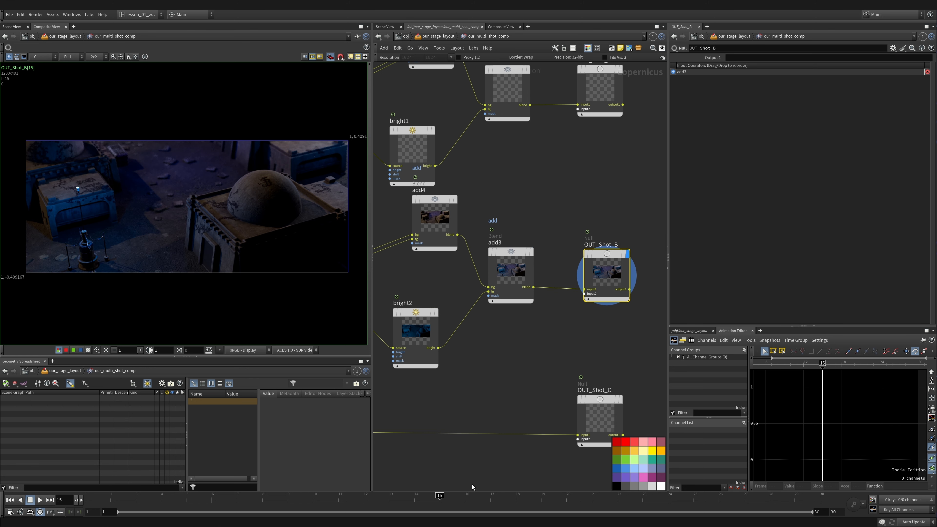
scroll(520, 326, down, 1)
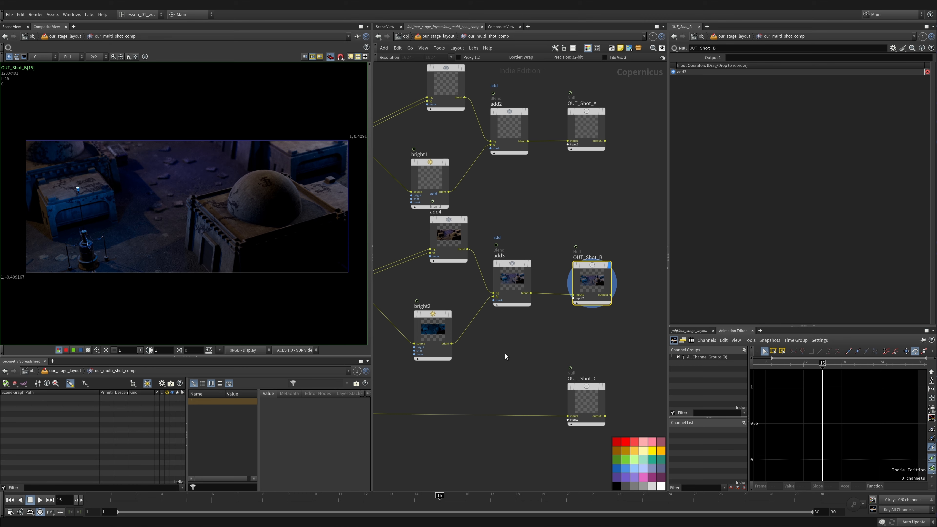
scroll(603, 235, down, 2)
middle_drag(604, 235, 553, 234)
drag(598, 259, 601, 257)
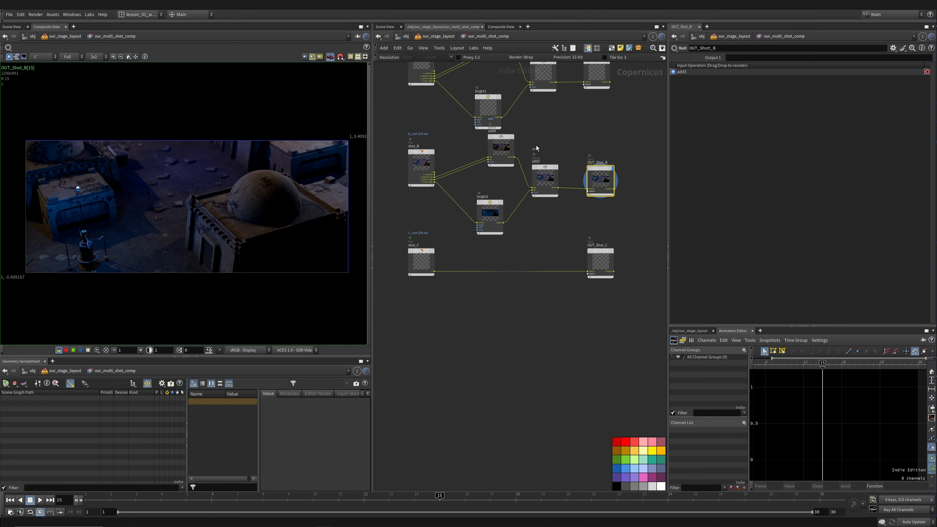
click(536, 158)
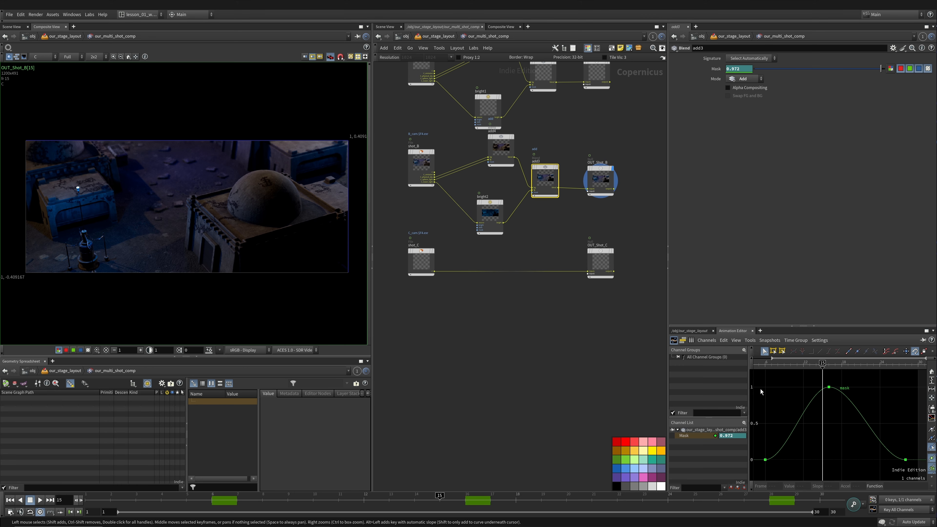
click(732, 68)
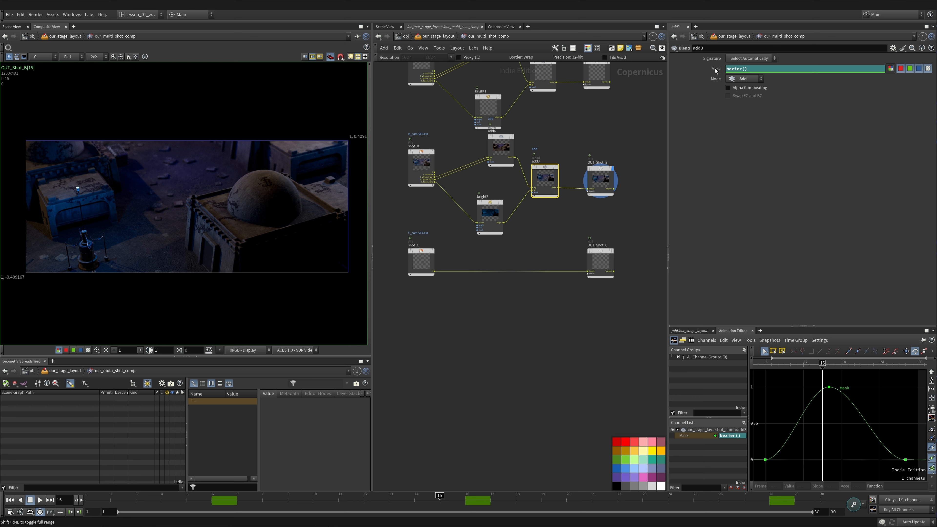
- Move shot_C and OUT_Shot_C further down and duplicate add4, bright2 and add3 between them
drag(596, 322, 400, 248)
drag(421, 262, 422, 320)
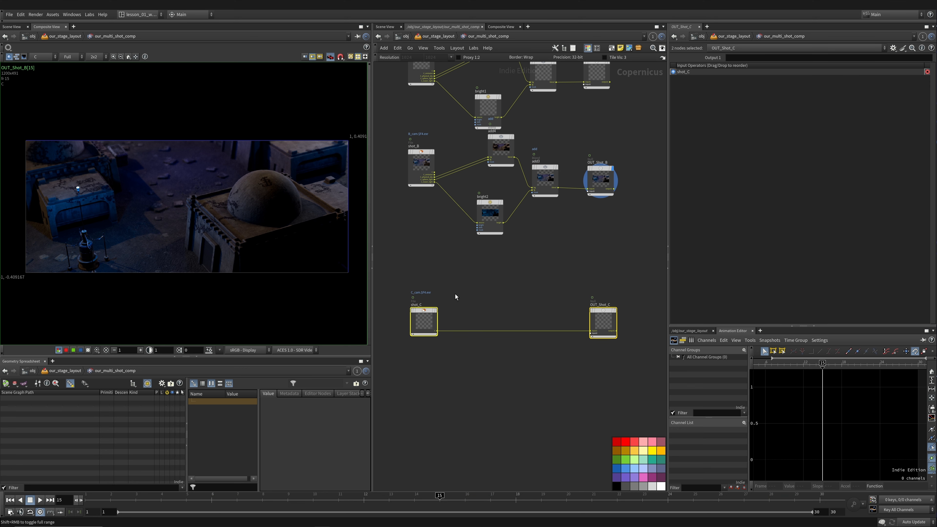
drag(568, 265, 499, 267)
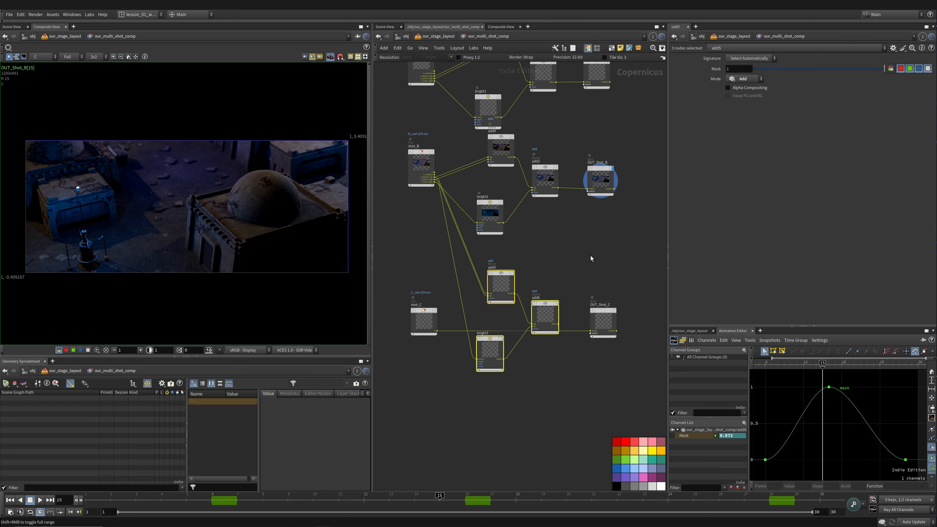
- Display the shot_C node and load all AOVs from its rendered file
scroll(425, 297, up, 5)
click(437, 353)
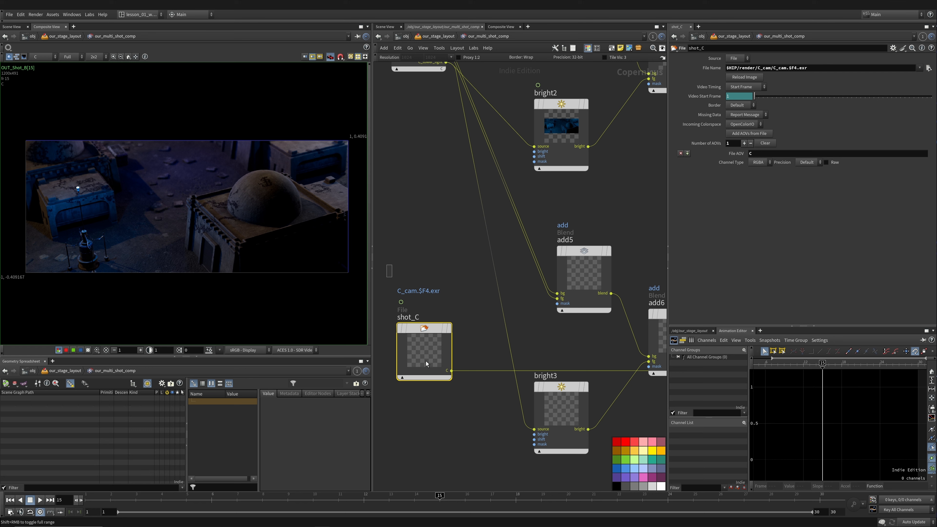
click(453, 301)
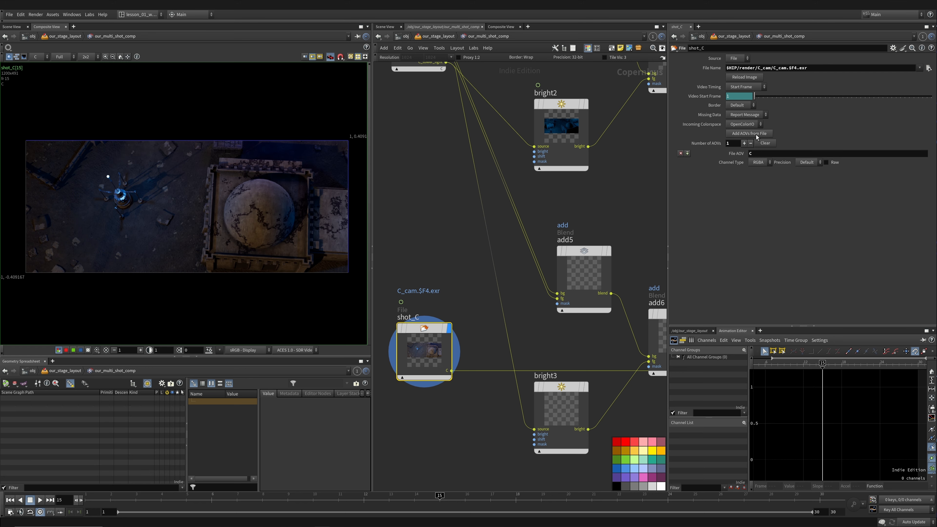
click(745, 135)
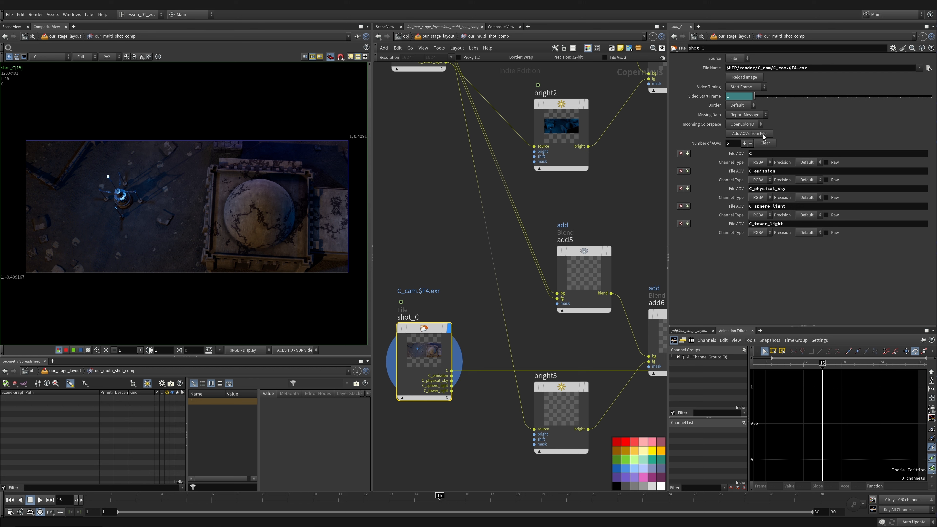
- Wire shot_C's C_physical_sky and C_sphere_light into add5's bg and fg, and C_tower_light into bright3's source
click(456, 278)
middle_drag(487, 332, 465, 293)
click(535, 254)
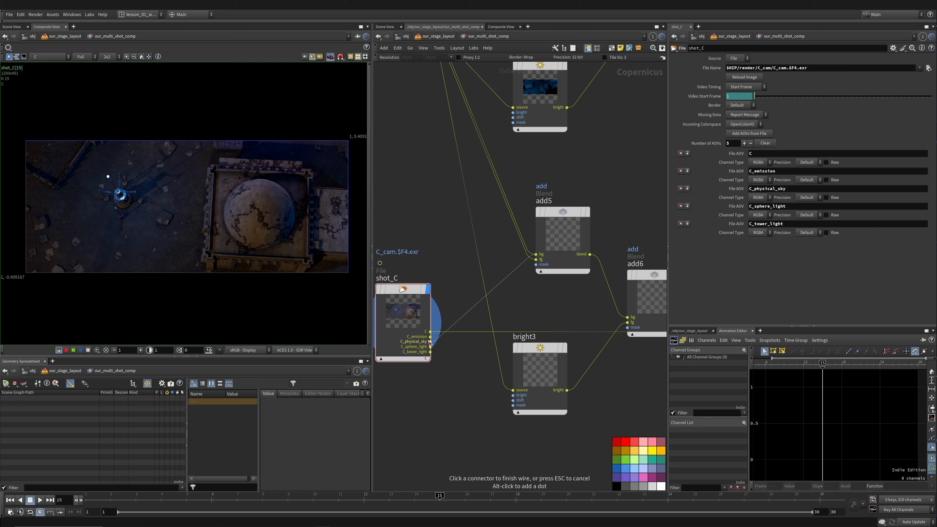
click(430, 341)
click(536, 259)
click(430, 347)
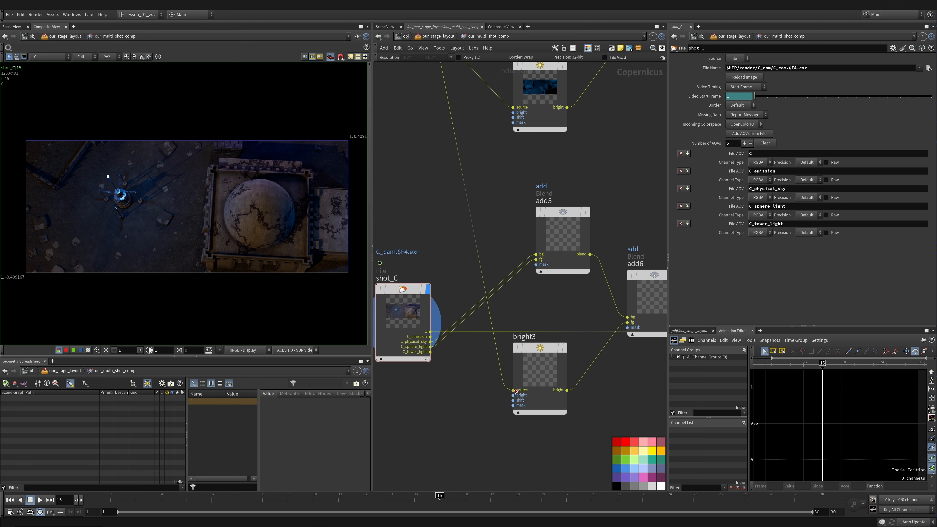
scroll(546, 332, down, 3)
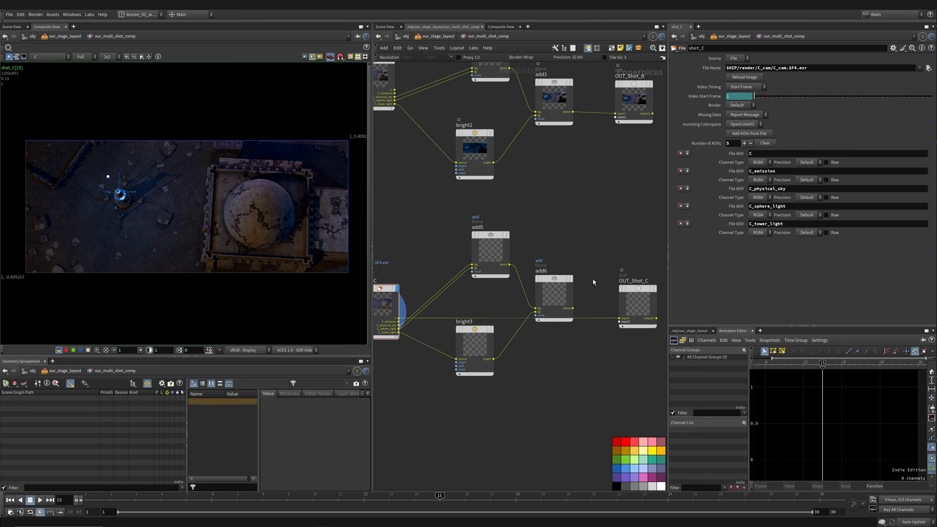
- Connect add6's output to OUT_Shot_C, align the output node, and display it
click(573, 283)
click(573, 308)
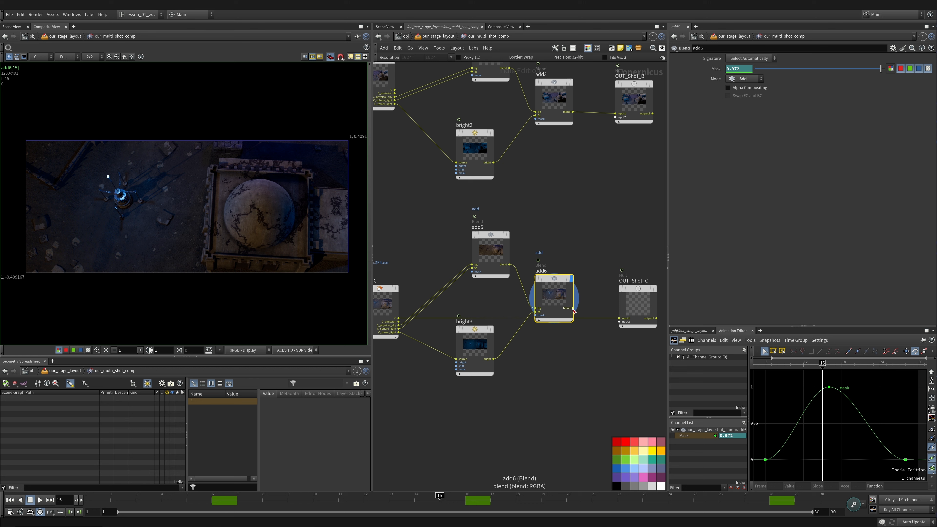
click(619, 318)
drag(654, 289, 655, 282)
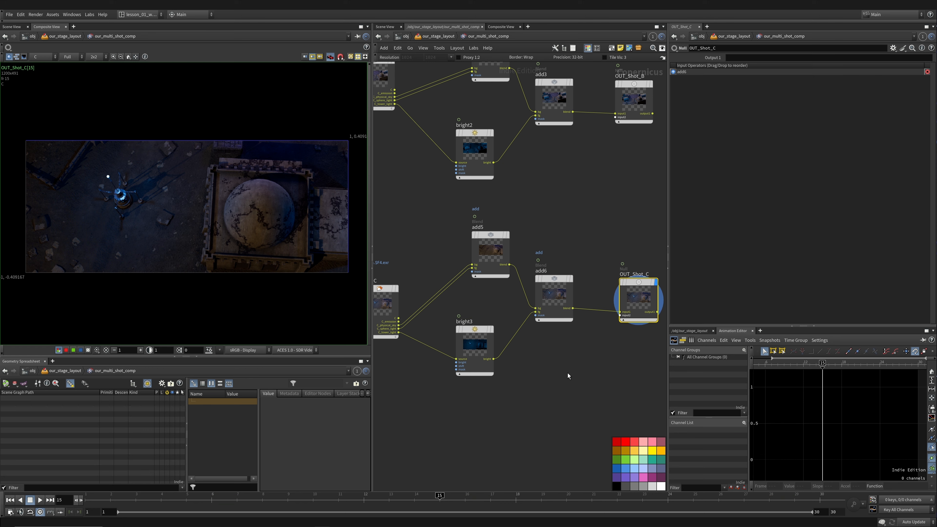
- Review shot C at frames 23 and 30 and examine add6's Mask curve
click(657, 499)
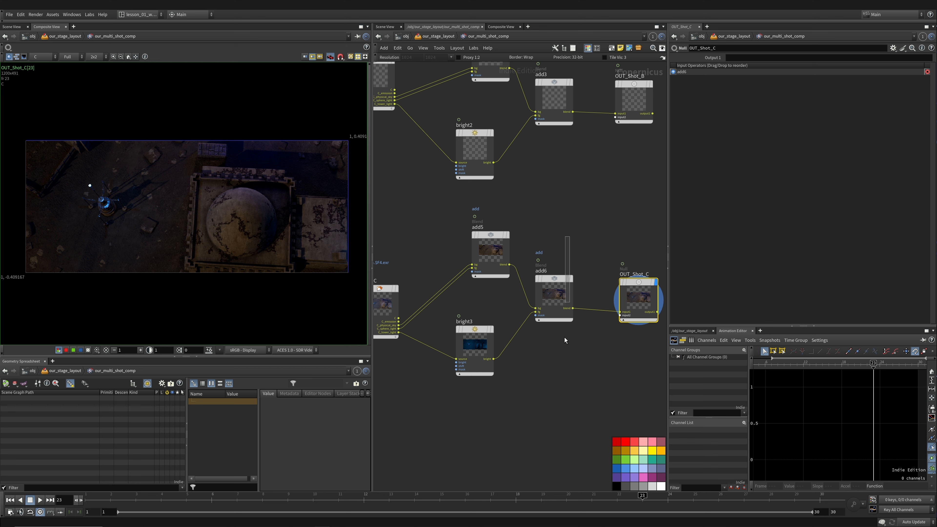
click(555, 295)
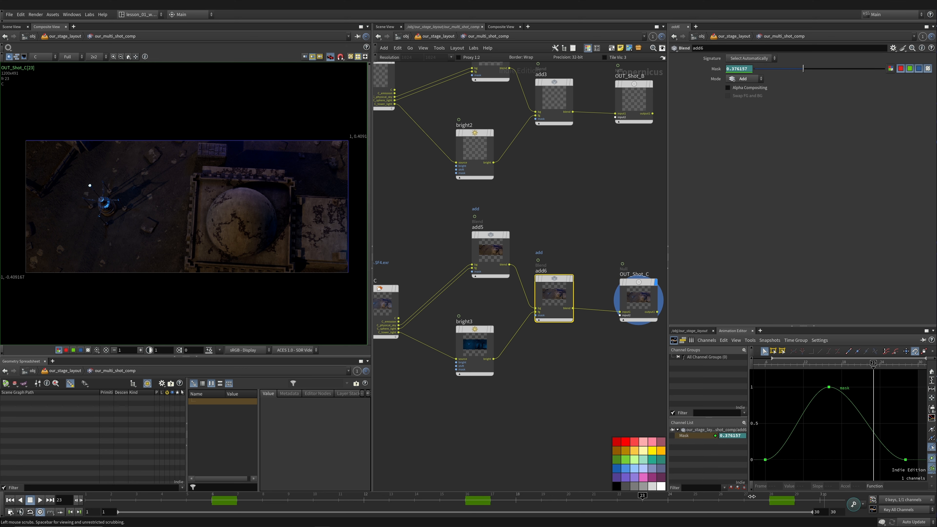
key(Up)
- Insert a Glow node into the wire between bright3 and add6
scroll(576, 350, down, 1)
click(575, 350)
key(Tab)
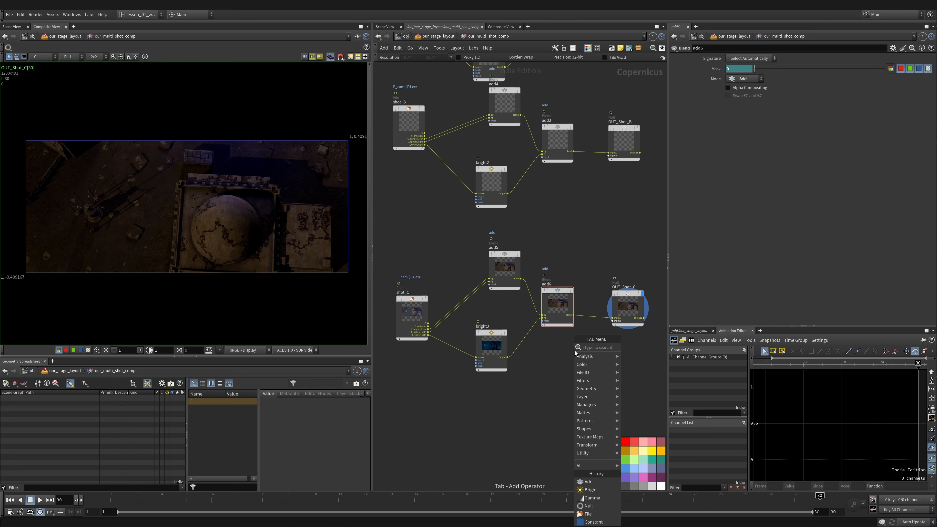
text(gl)
key(Return)
scroll(575, 246, up, 1)
middle_drag(588, 250, 519, 218)
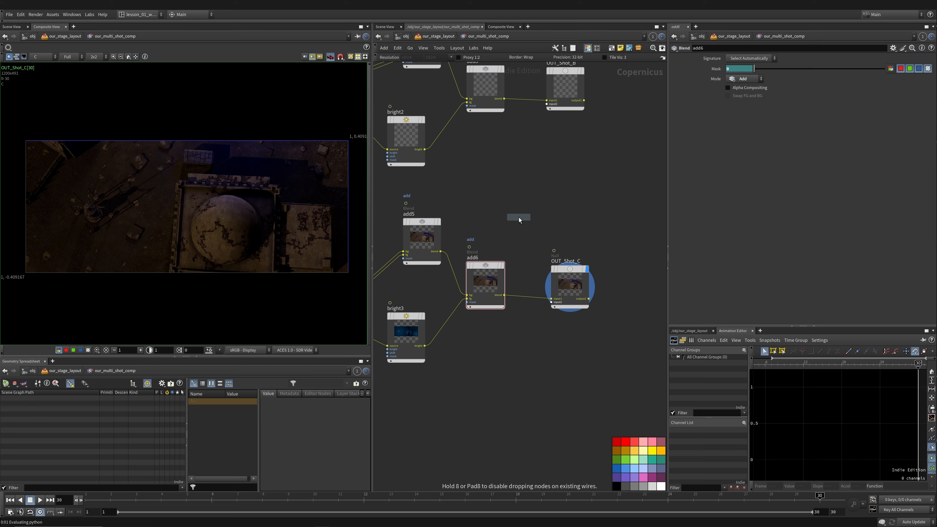
click(442, 325)
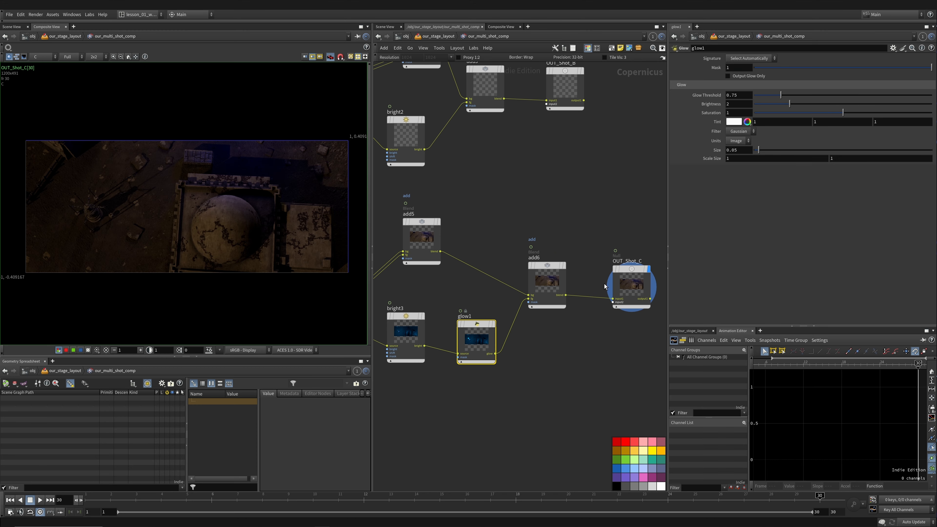
- Move add6 and OUT_Shot_C farther downstream of glow1, and align bright3 level with glow1
drag(631, 328, 530, 234)
drag(549, 271, 577, 261)
click(508, 195)
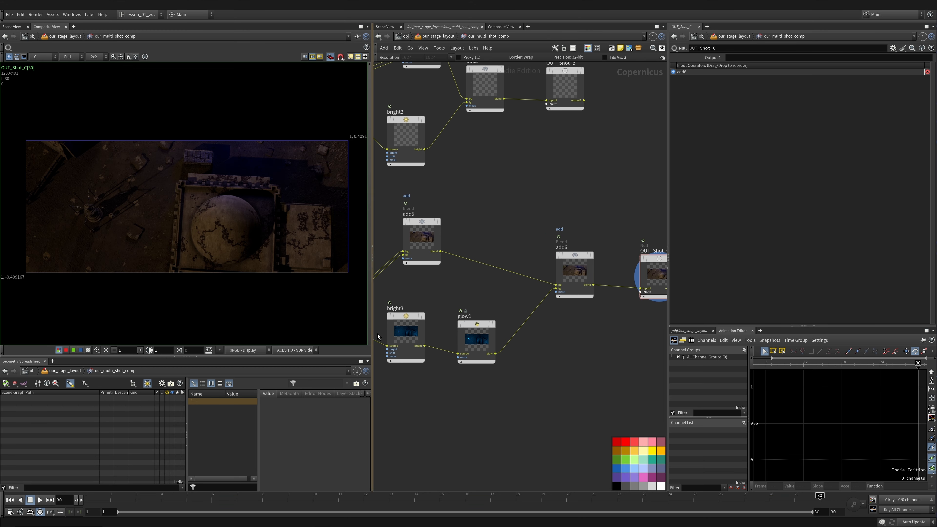
drag(401, 327, 405, 335)
- Set glow1's Glow Threshold to 0.289, Size to 0.204 and Brightness to 2.83, and display add6 at frame 18
click(495, 325)
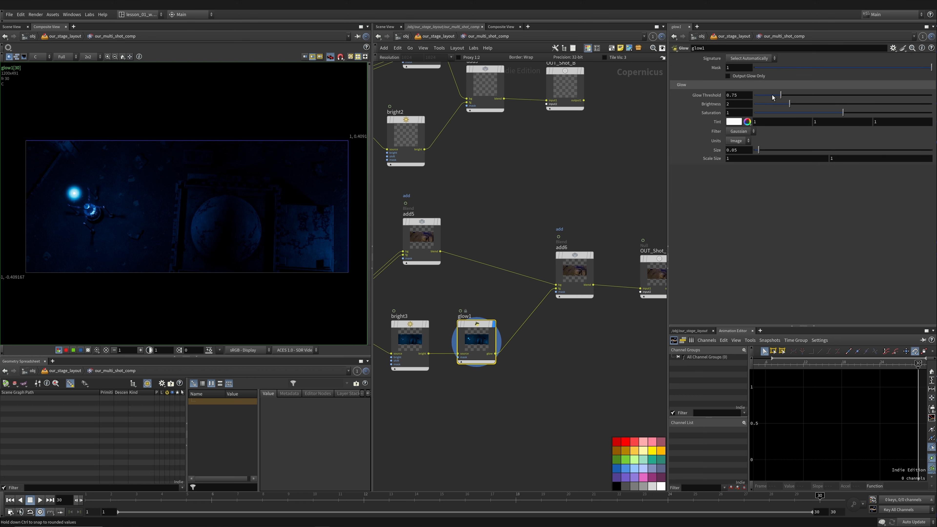
drag(773, 98, 766, 97)
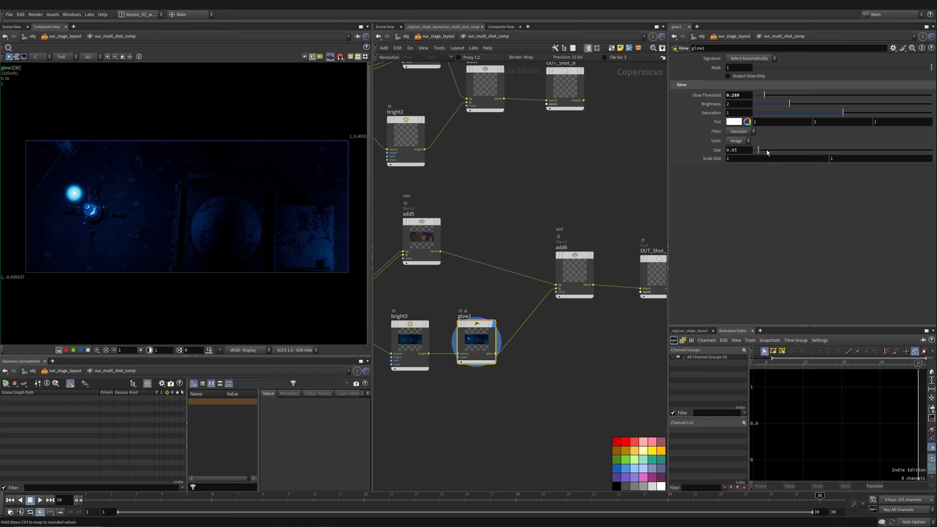
drag(768, 153, 775, 151)
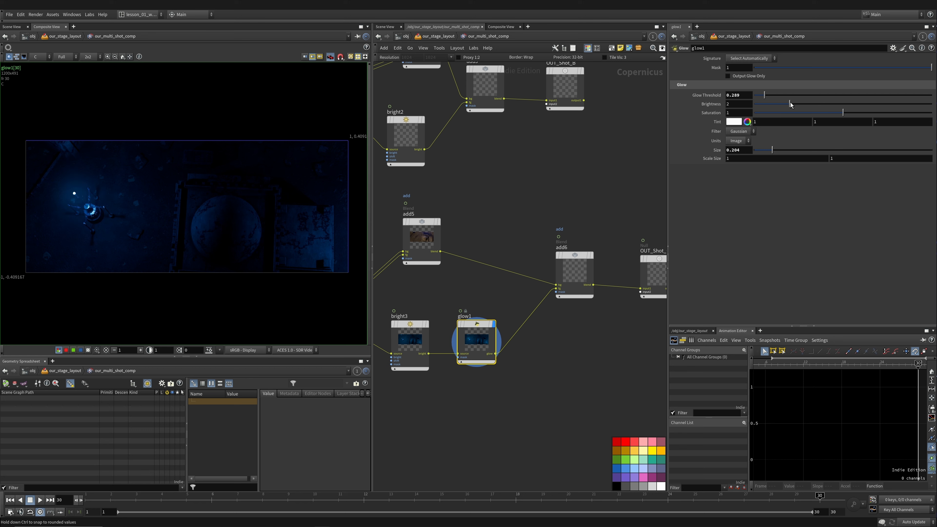
click(592, 260)
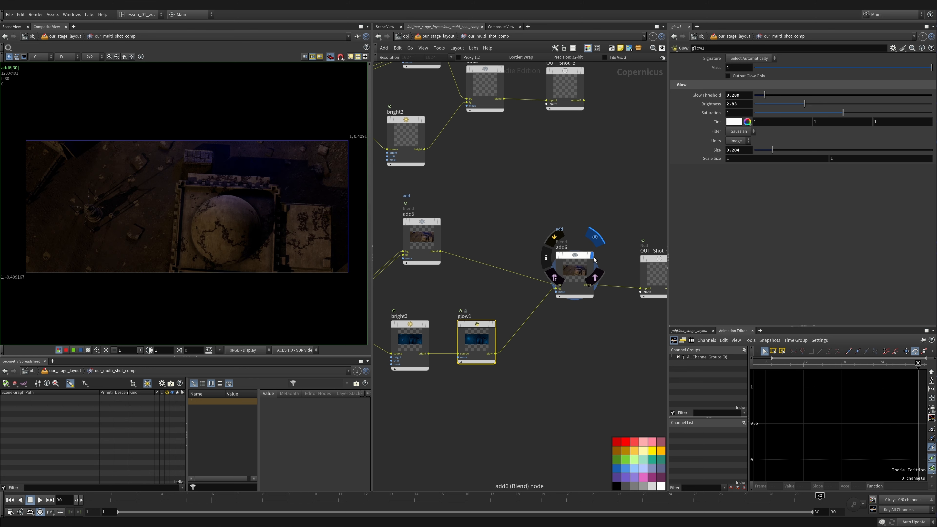
click(575, 273)
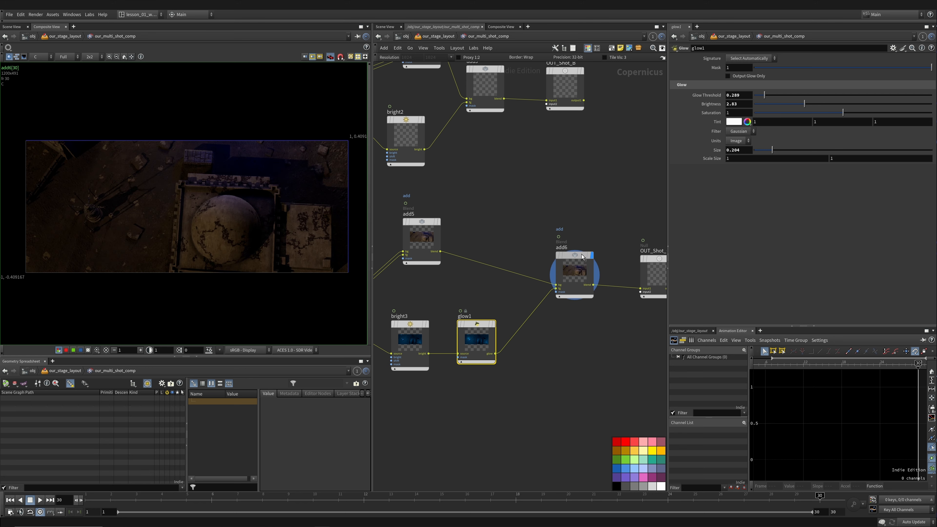
click(518, 498)
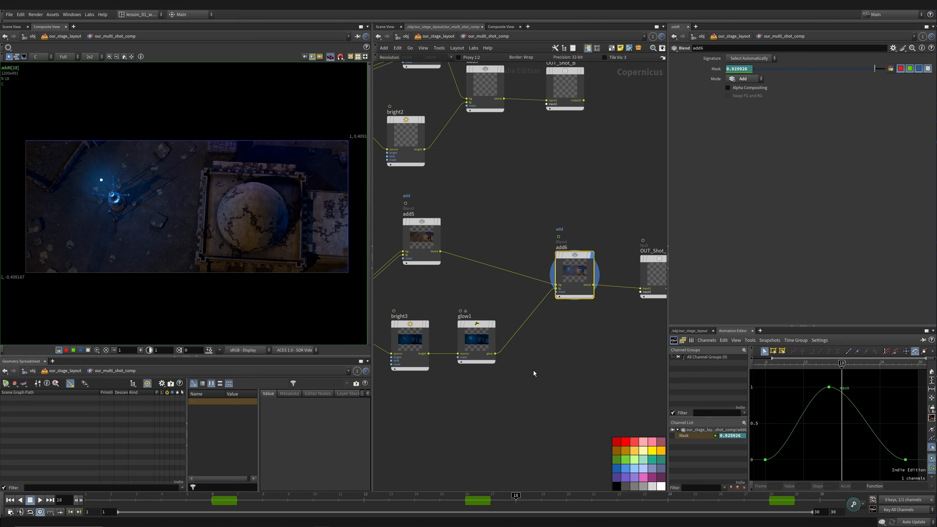
- Duplicate glow1 below itself with its input kept, and place a new Add blend node beside the copy
alt+drag(480, 329, 477, 403)
click(519, 379)
key(Tab)
text(add)
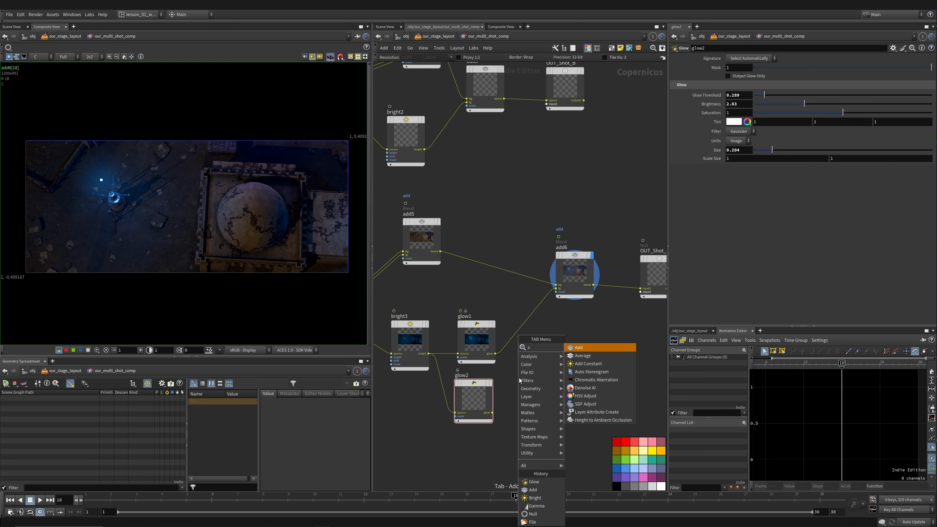
key(Return)
click(531, 376)
- Wire glow1 into add7's bg and glow2 into its fg, and insert add7 into the wire leading to add6
click(495, 354)
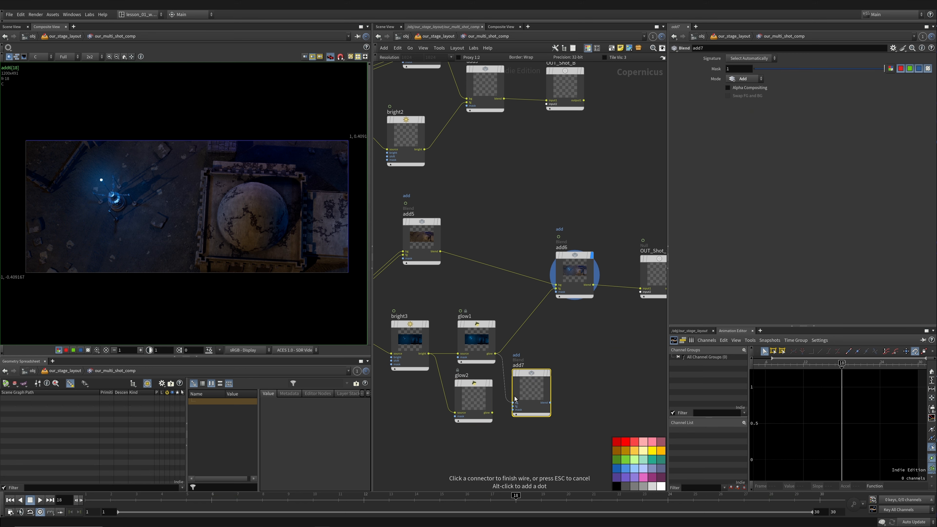
click(513, 403)
click(494, 412)
drag(527, 374, 533, 355)
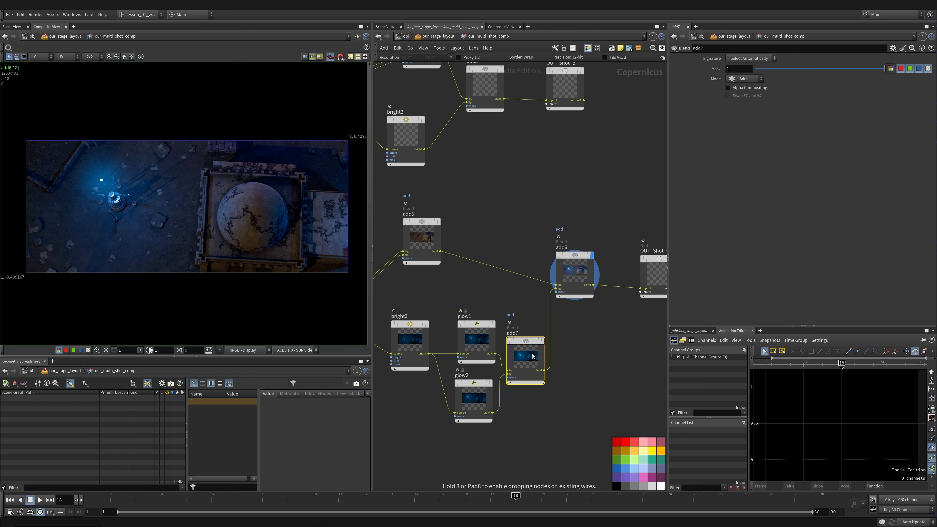
- Align glow2 under glow1 and enable Output Glow Only on it, comparing add7's image with the option off and on
click(478, 386)
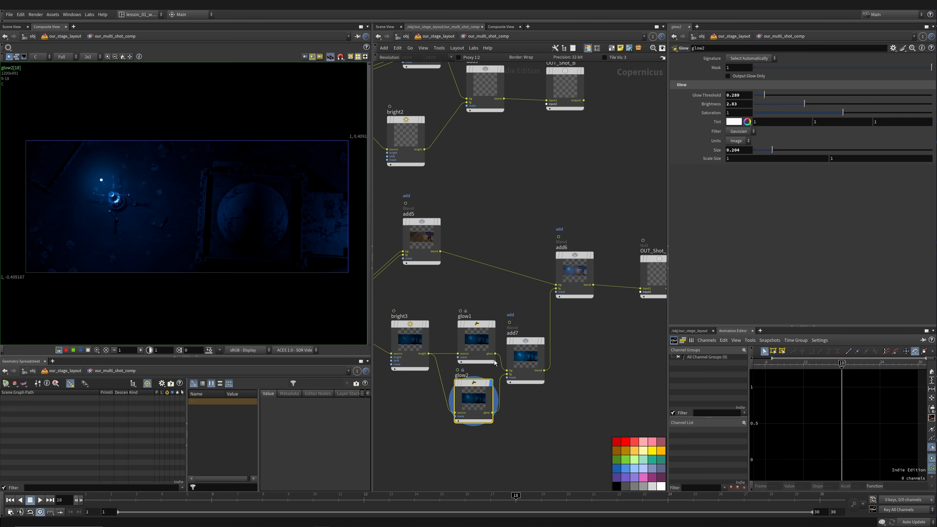
drag(473, 387, 476, 389)
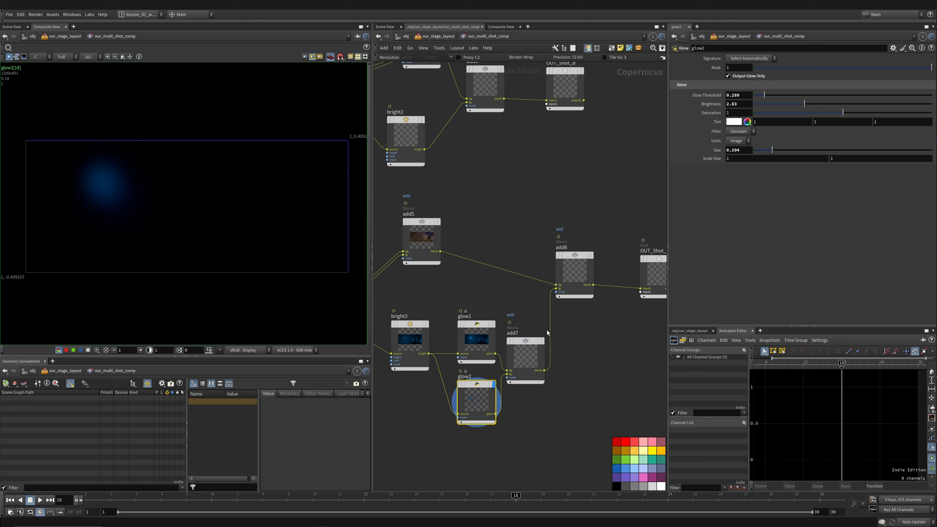
click(540, 342)
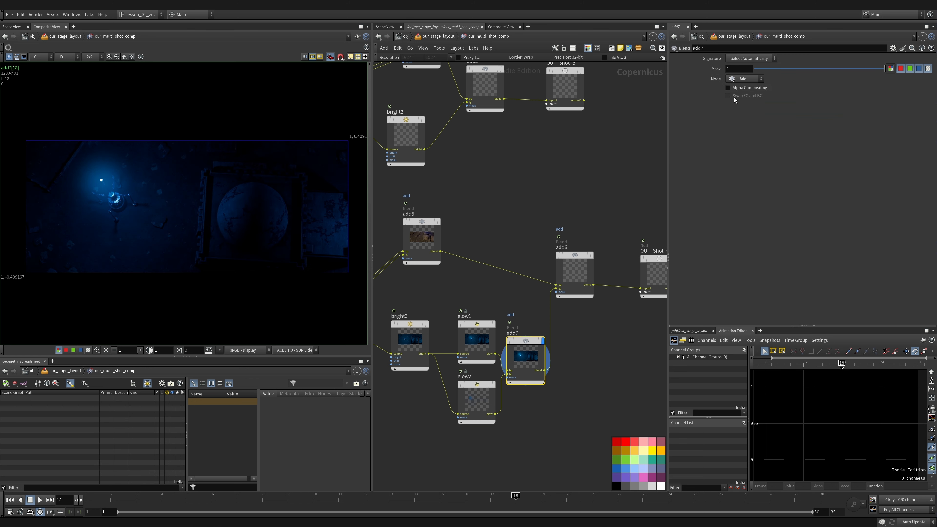
click(480, 401)
click(749, 76)
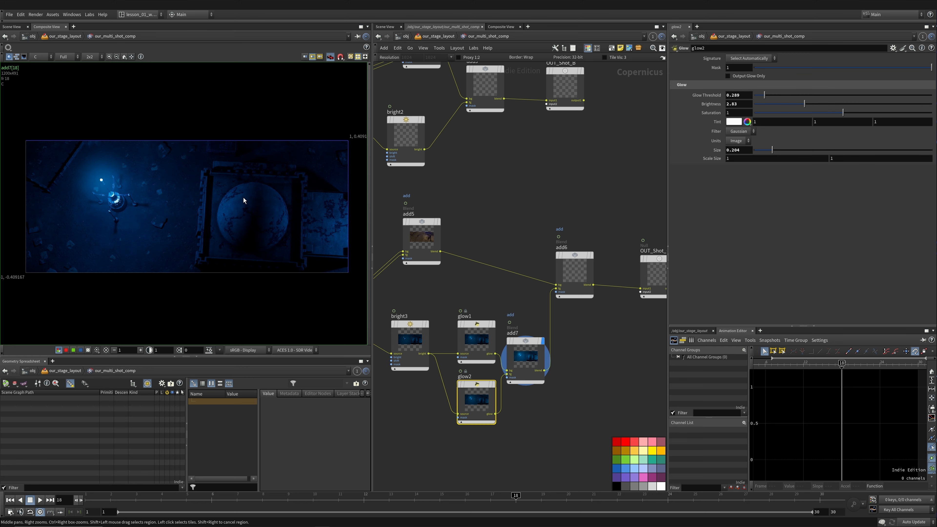
right_drag(244, 195, 271, 214)
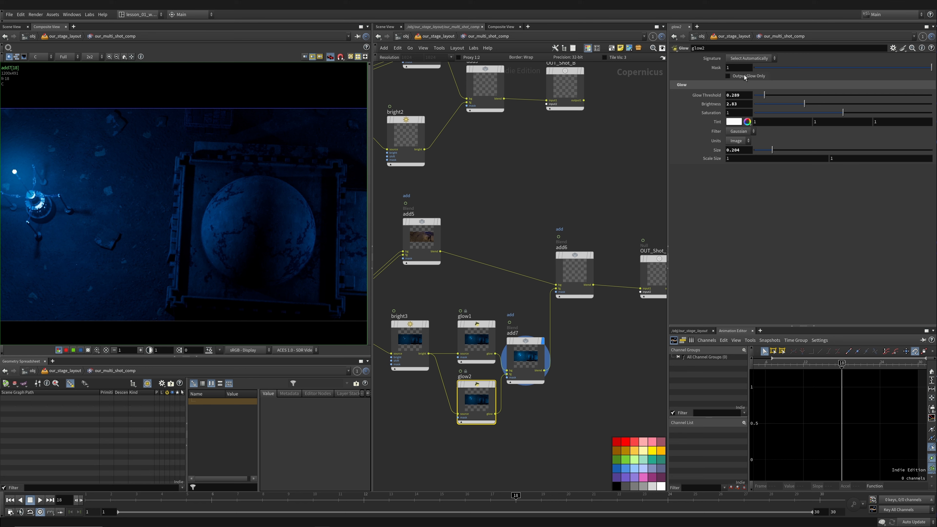
click(728, 76)
- Compare the images of glow1, glow2 and add7 around the tower light
click(493, 324)
click(483, 325)
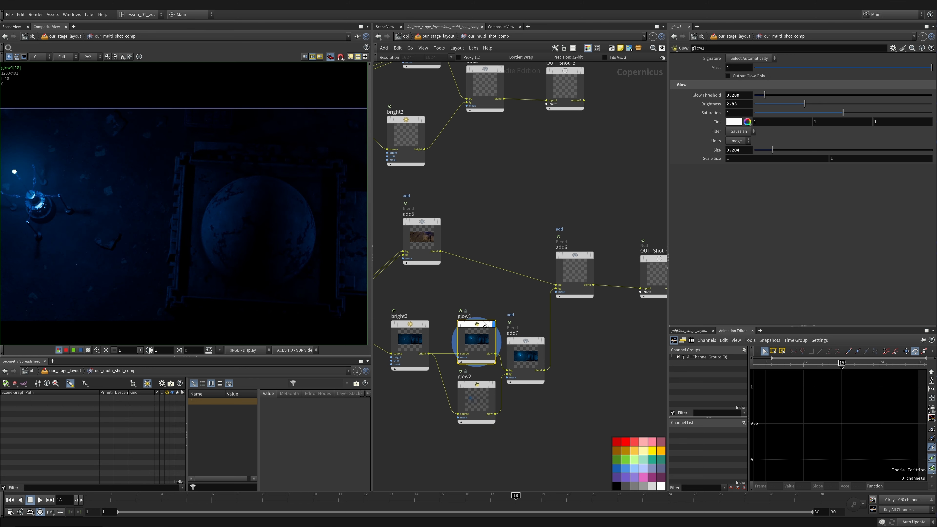
click(493, 385)
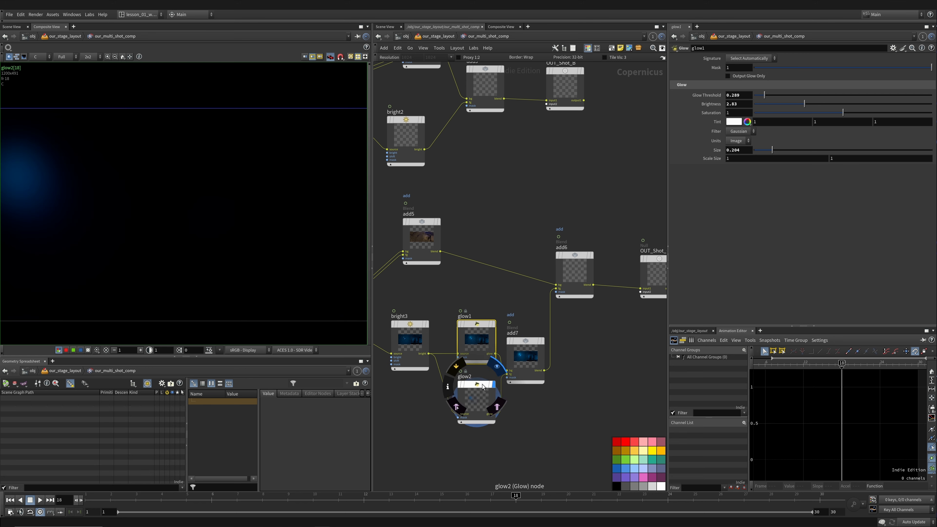
click(493, 324)
scroll(474, 342, up, 4)
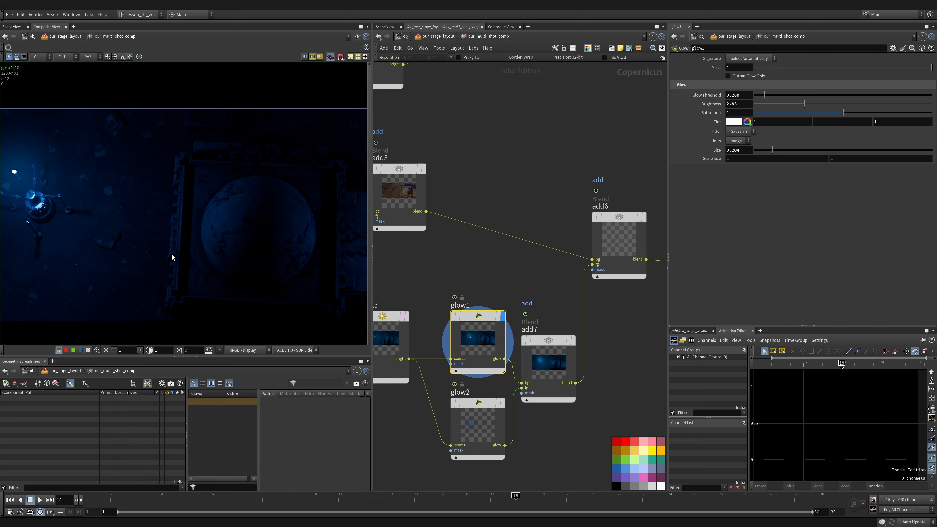
middle_drag(15, 187, 85, 186)
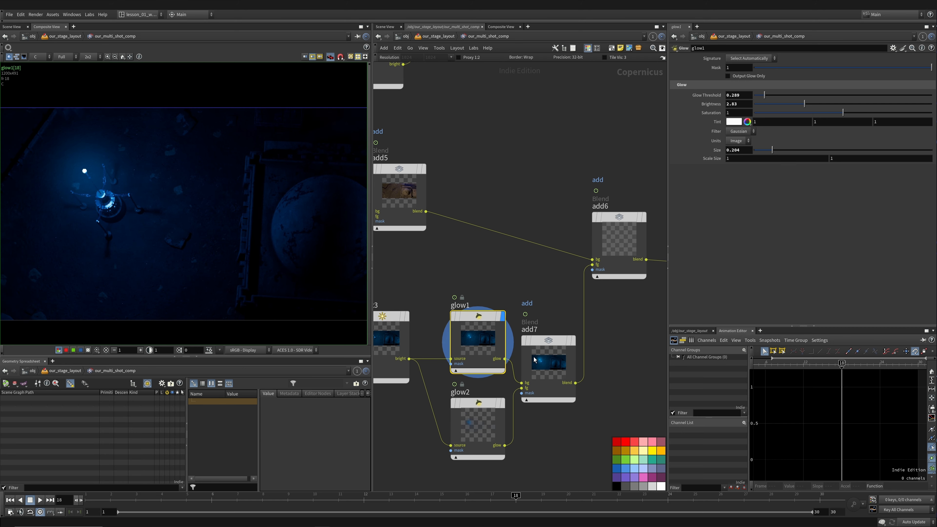
click(568, 338)
click(554, 338)
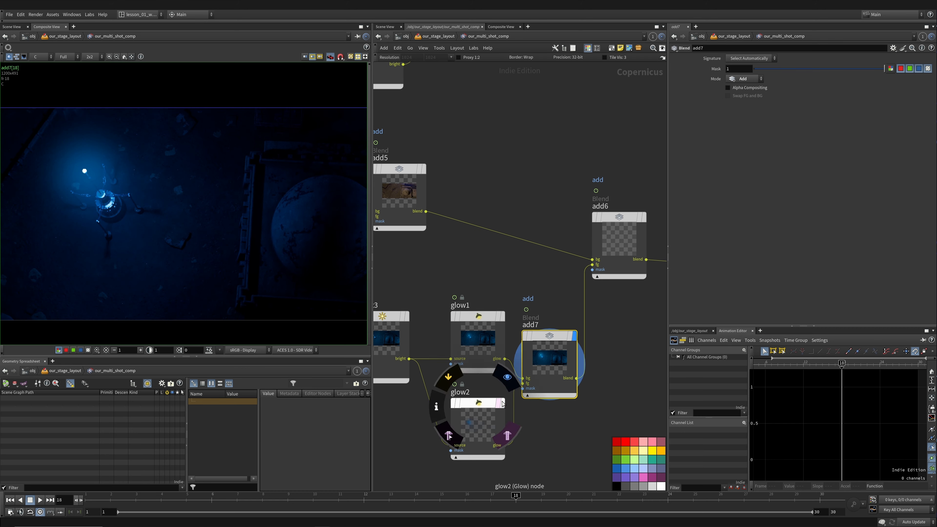
- Reduce glow2's Size and set add7's Mask to 0.2
click(488, 405)
click(502, 403)
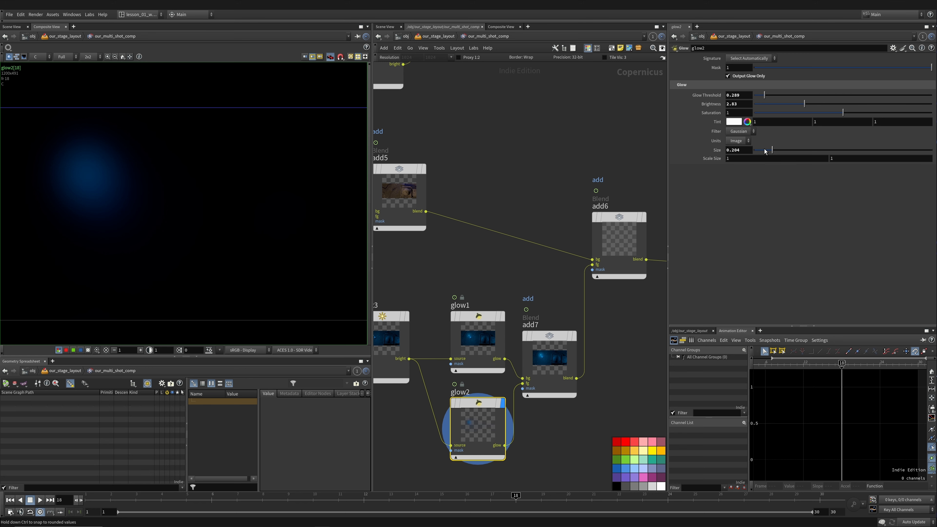
drag(765, 151, 764, 151)
click(572, 338)
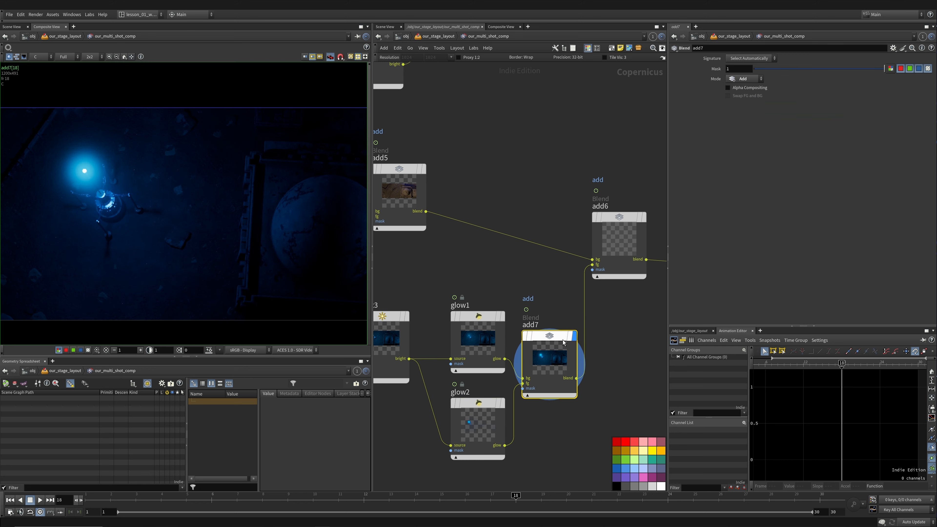
click(548, 370)
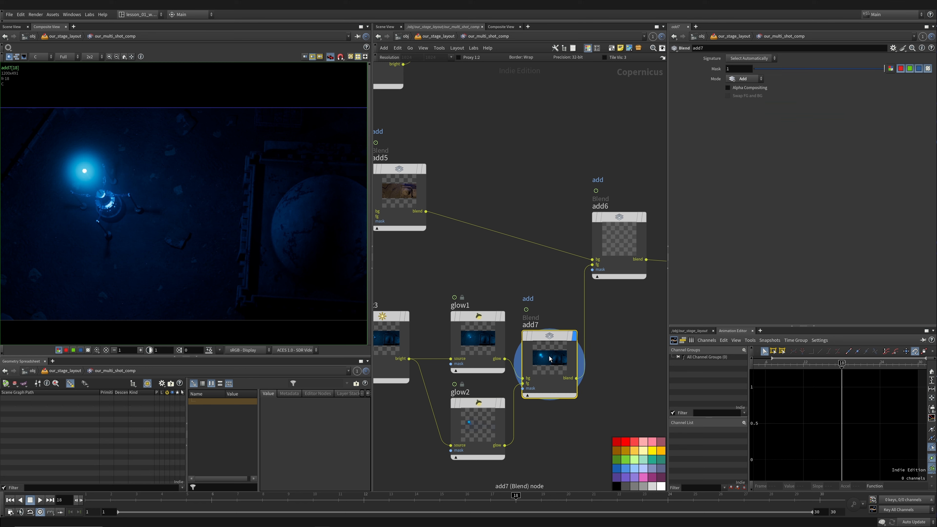
drag(793, 69, 784, 69)
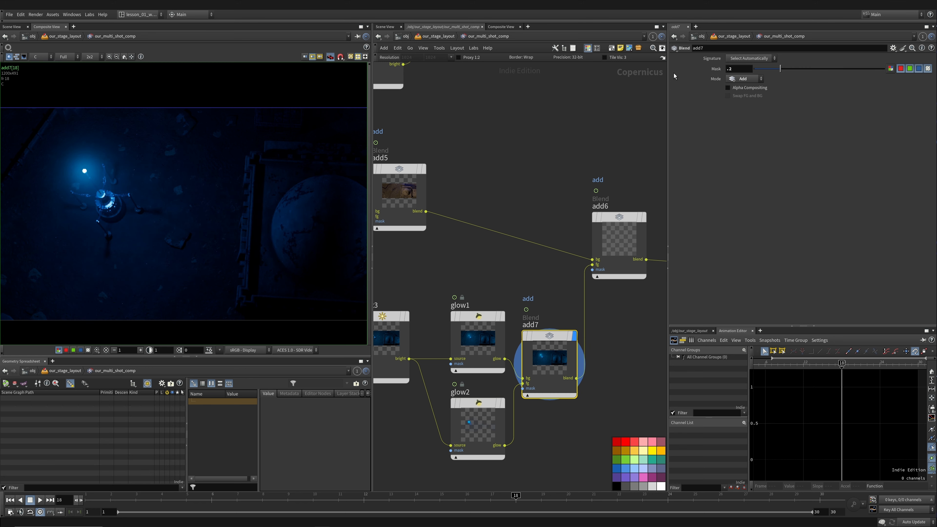
- Display OUT_Shot_C to check the added glow in the finished shot C composite
scroll(558, 123, down, 3)
middle_drag(623, 155, 526, 220)
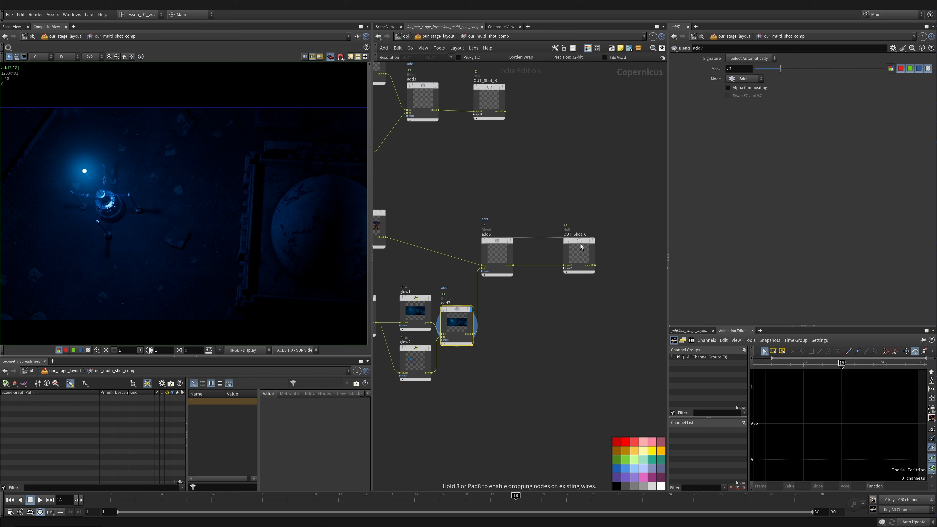
click(594, 242)
click(582, 251)
scroll(562, 174, down, 3)
middle_drag(564, 174, 634, 175)
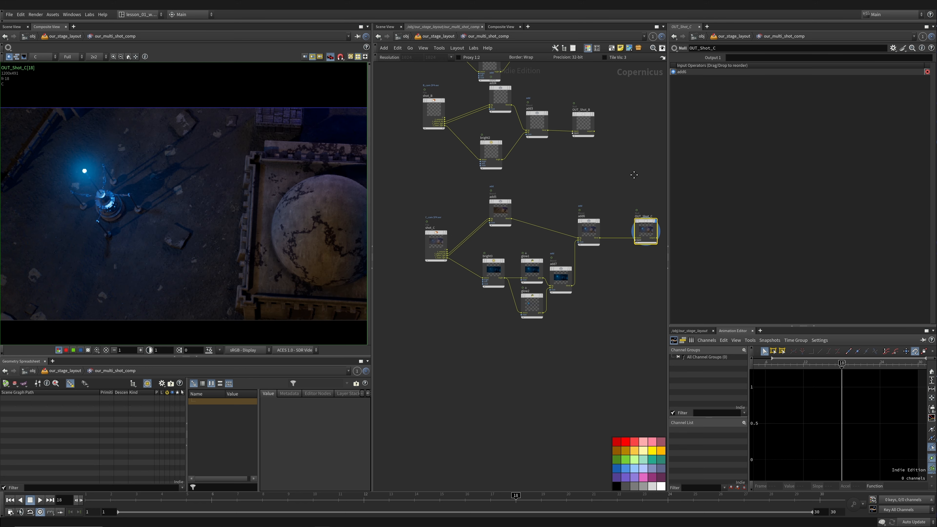
- Space add3 with OUT_Shot_B and add2 with OUT_Shot_A farther from their upstream nodes
middle_drag(587, 152, 565, 208)
drag(611, 199, 501, 160)
drag(524, 173, 561, 167)
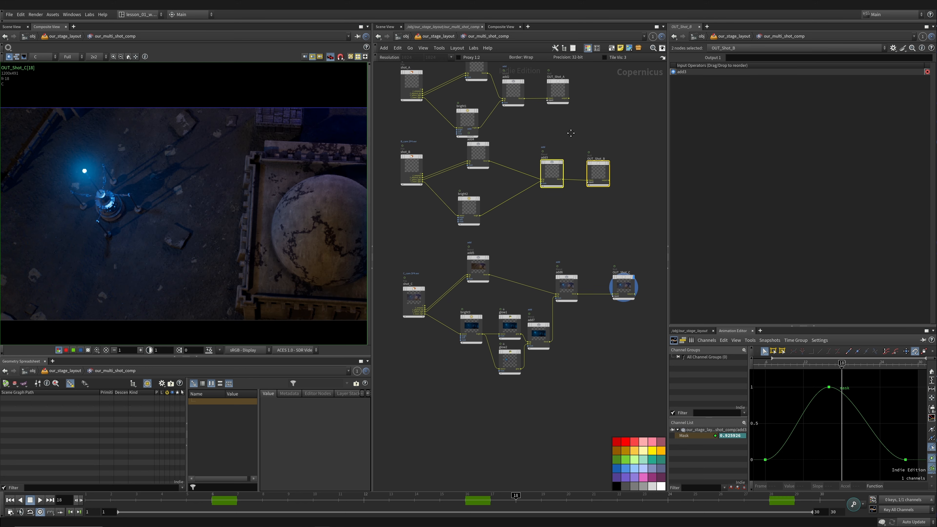
middle_drag(570, 133, 570, 143)
middle_drag(522, 222, 485, 263)
scroll(496, 168, up, 2)
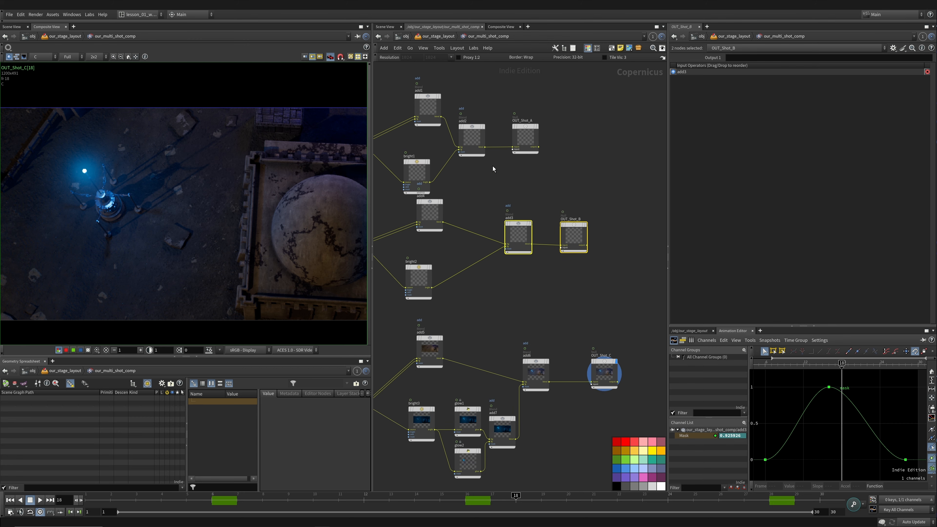
drag(550, 158, 457, 93)
drag(471, 136, 545, 125)
drag(483, 204, 603, 243)
- Duplicate glow1, glow2 and add7 together and place the copies between bright2 and add3 in shot B's branch
middle_drag(557, 385, 577, 332)
drag(520, 355, 470, 449)
mouse_move(485, 357)
alt+drag(485, 356, 506, 219)
click(464, 254)
scroll(464, 253, up, 5)
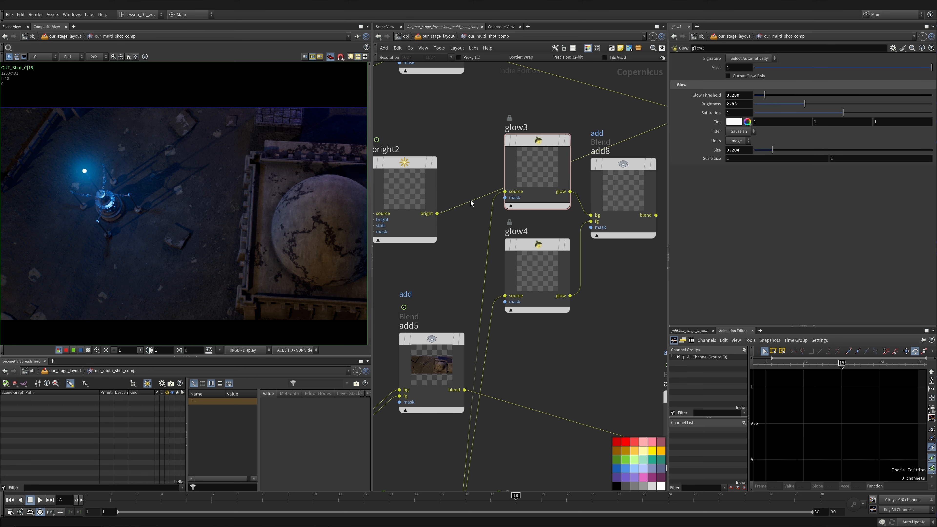
- Wire bright2 into the sources of glow3 and glow4, and add8's blend output into add3's fg
click(437, 214)
click(504, 296)
middle_drag(505, 296, 389, 353)
click(541, 274)
click(571, 175)
- Display add3 and examine shot B's tower-light glow at frames 18 and 15
scroll(571, 176, down, 3)
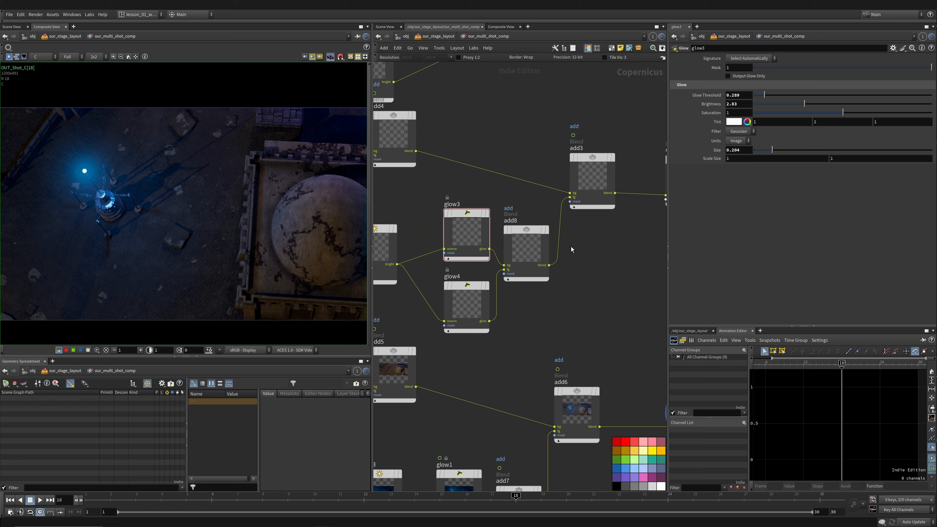
click(598, 164)
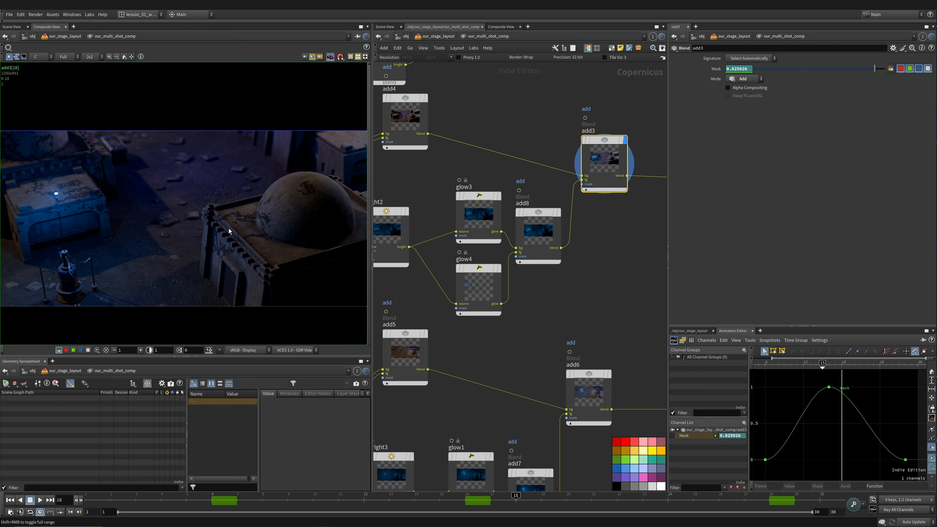
key(Left)
key(Left)
key(Left)
scroll(129, 210, down, 1)
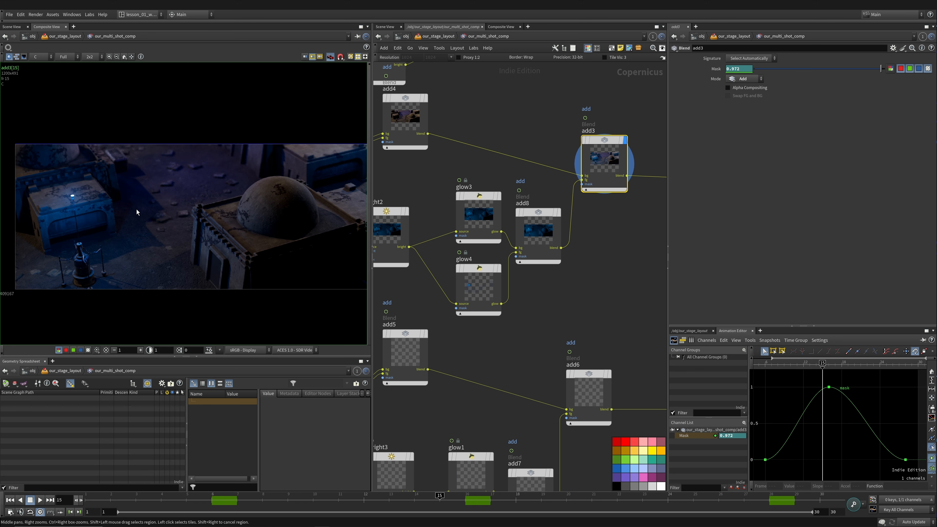
- Display add4 and then add3 again to compare shot B without and with the glow
scroll(479, 200, down, 2)
scroll(479, 200, up, 1)
click(444, 133)
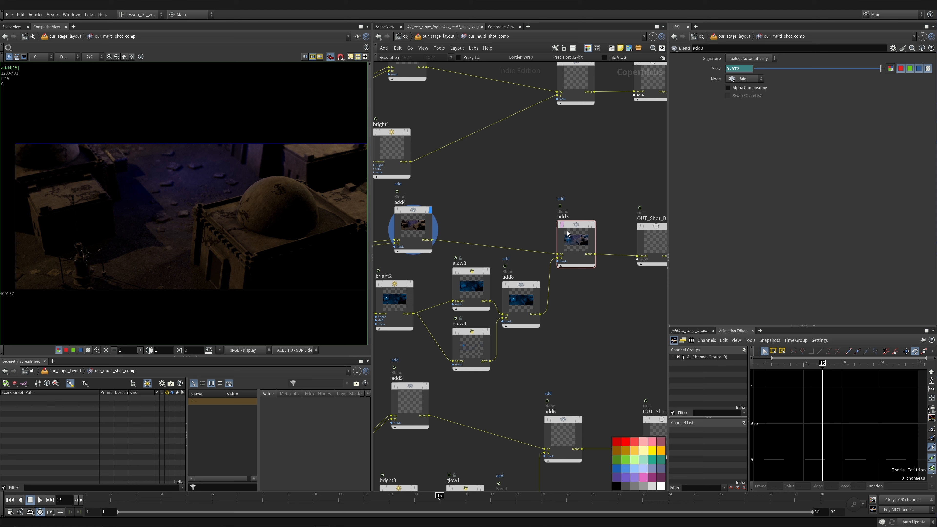
click(574, 238)
- Duplicate glow3, glow4 and add8 together and place the copies between bright1 and add2 in shot A's branch
scroll(528, 191, down, 2)
middle_drag(528, 191, 540, 266)
drag(552, 393, 500, 199)
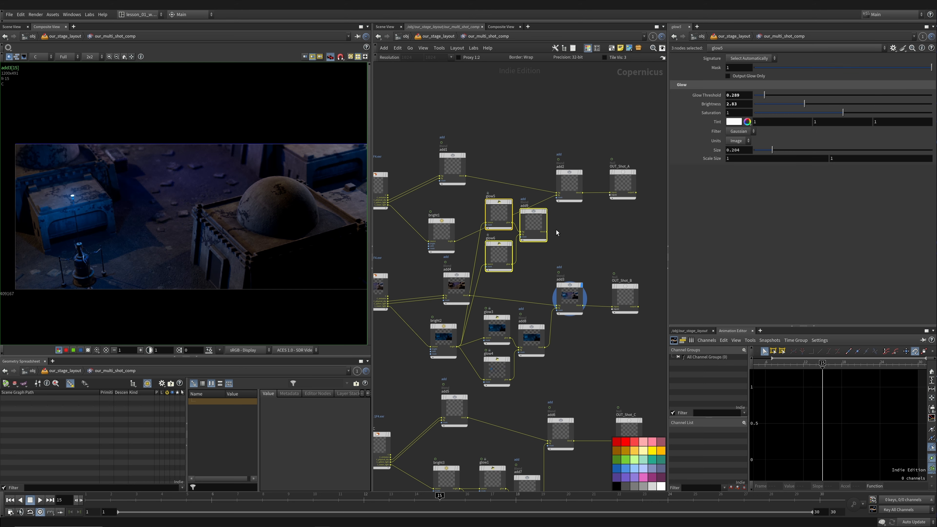
- Wire bright1 into the sources of glow5 and glow6, and add9's blend output into add2's fg
click(459, 205)
scroll(459, 205, up, 3)
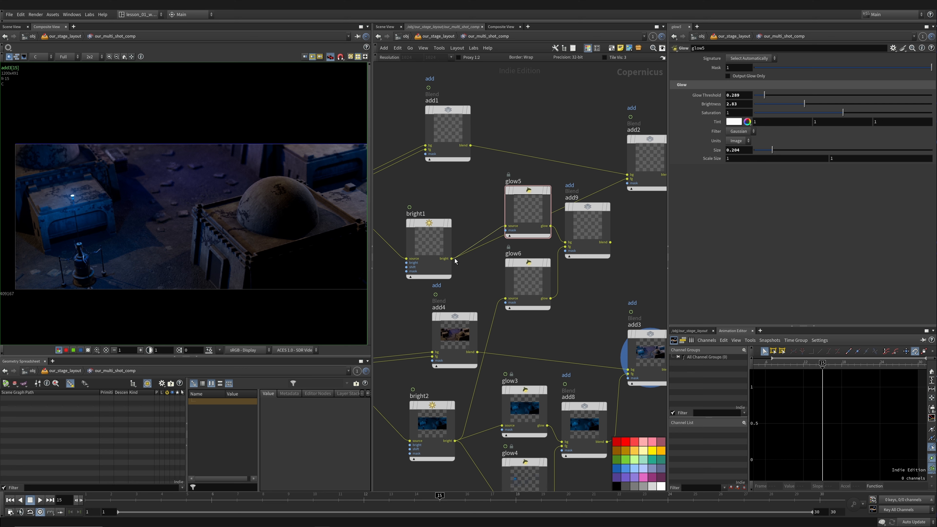
drag(453, 259, 505, 298)
middle_drag(611, 243, 526, 270)
scroll(526, 269, up, 2)
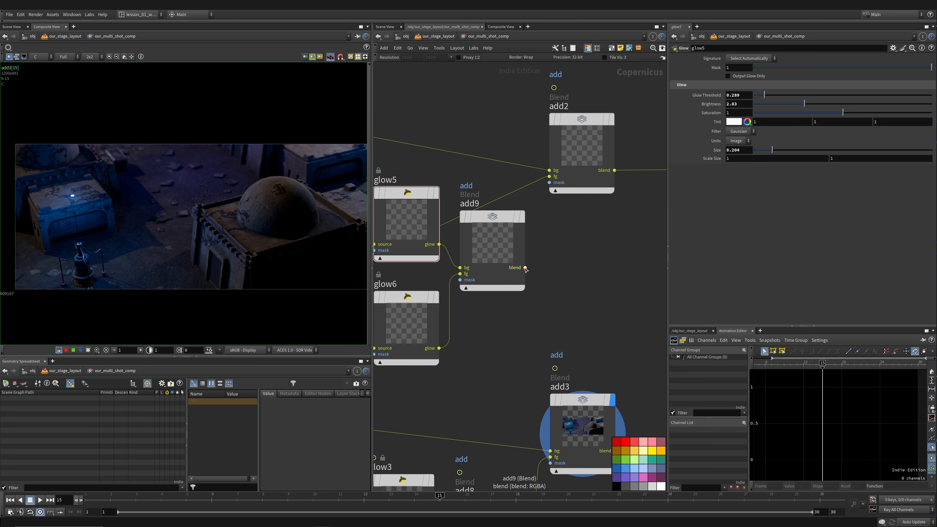
drag(525, 268, 550, 176)
scroll(550, 178, down, 3)
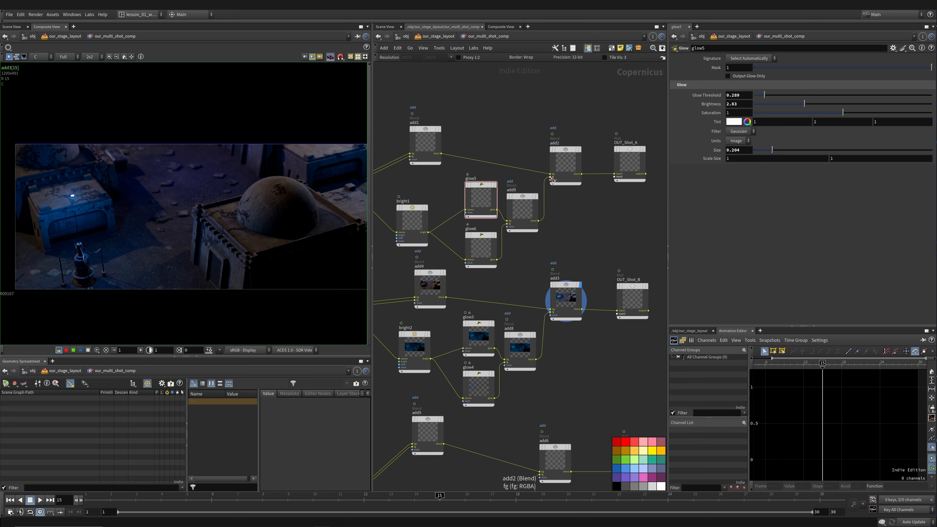
- Display OUT_Shot_A to view shot A's tower-light glow
scroll(552, 179, down, 2)
click(624, 159)
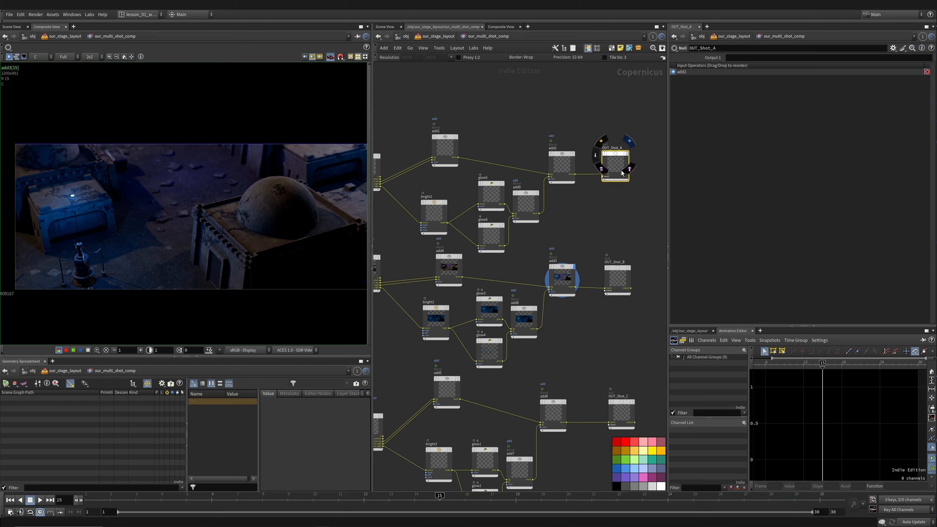
click(634, 158)
- Rearrange the three shot branches as whole groups so A, B and C are clearly spaced from one another
scroll(572, 189, down, 4)
drag(433, 142, 617, 223)
drag(602, 172, 606, 124)
drag(418, 220, 614, 315)
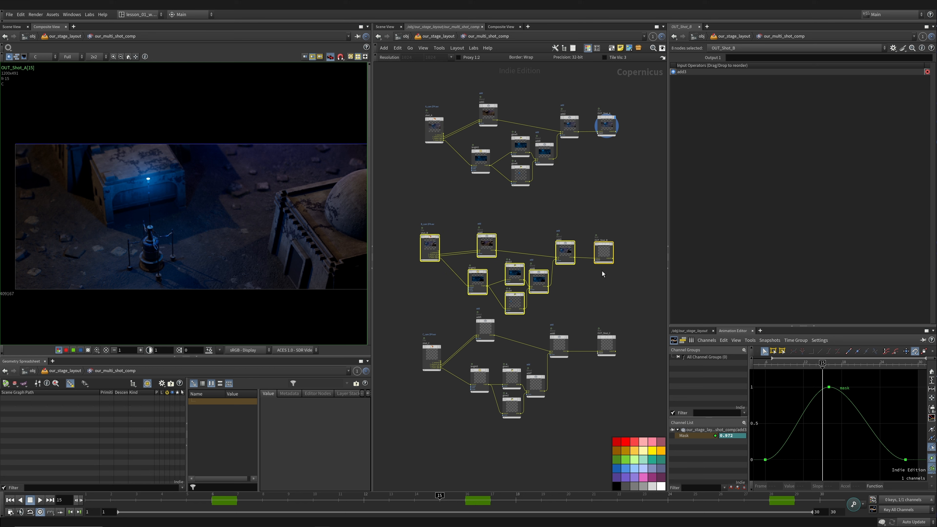
drag(603, 254, 603, 240)
drag(425, 312, 618, 448)
mouse_move(608, 341)
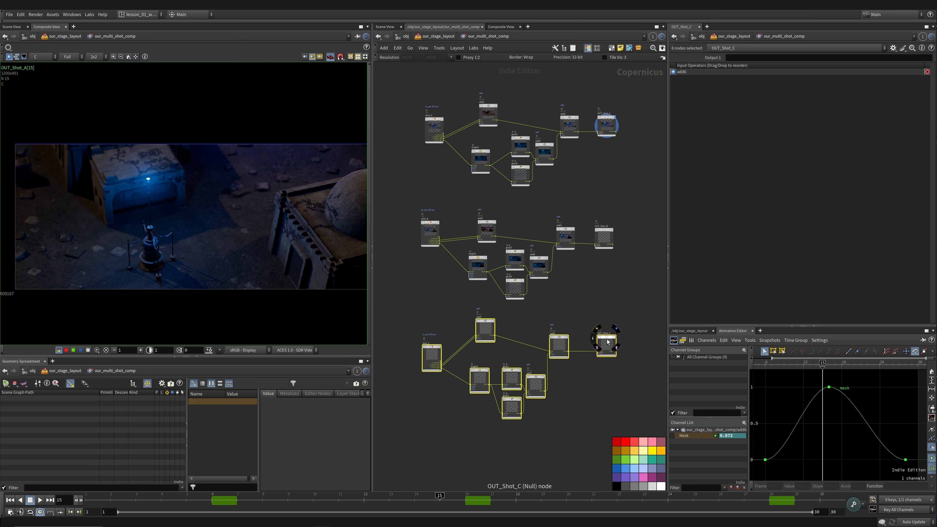
drag(607, 339, 601, 352)
click(612, 330)
middle_drag(618, 182, 520, 216)
scroll(519, 215, up, 3)
key(Tab)
text(r)
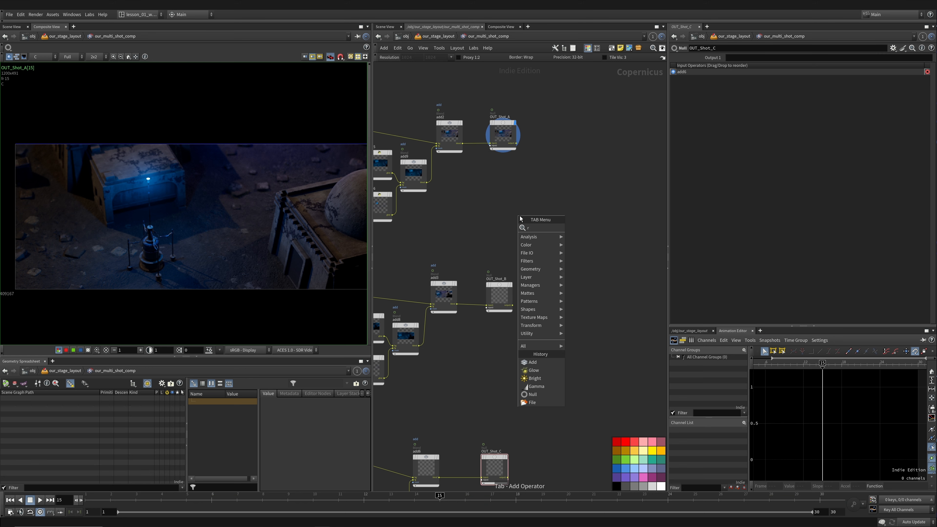
text(op)
key(Return)
key(Escape)
- Add a ROP Image Output node and place it beside OUT_Shot_A
key(Tab)
text(rop)
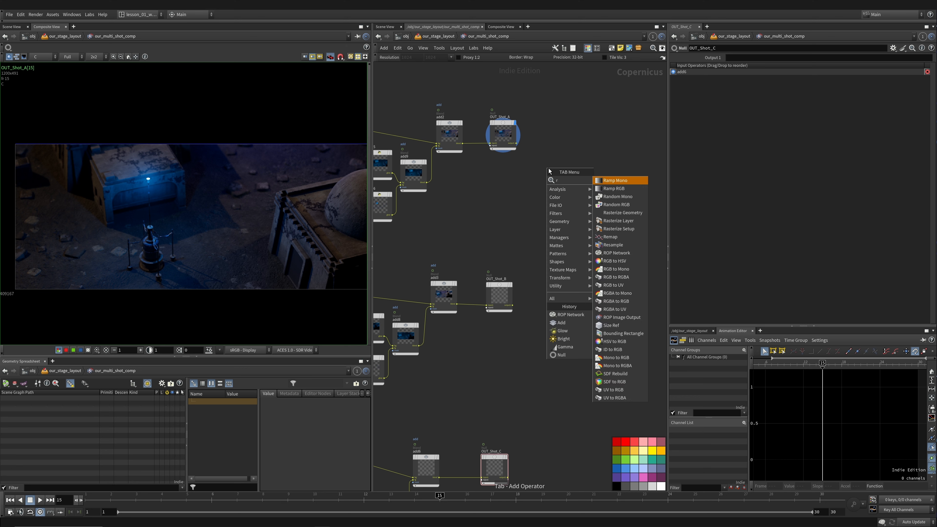
key(Down)
key(Return)
click(587, 132)
scroll(572, 103, up, 4)
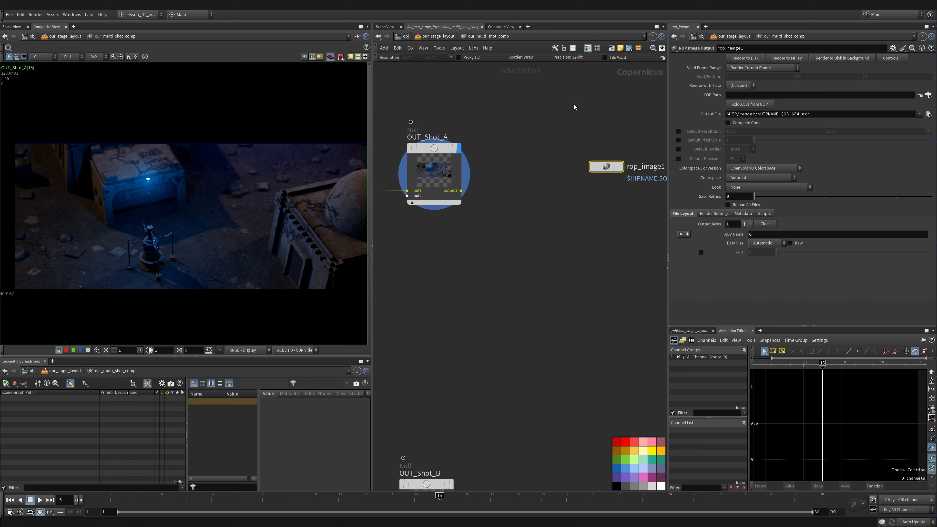
drag(595, 169, 566, 179)
- Rename the new ROP Image Output node as render_shot_A
double_click(607, 178)
key(ctrl+a)
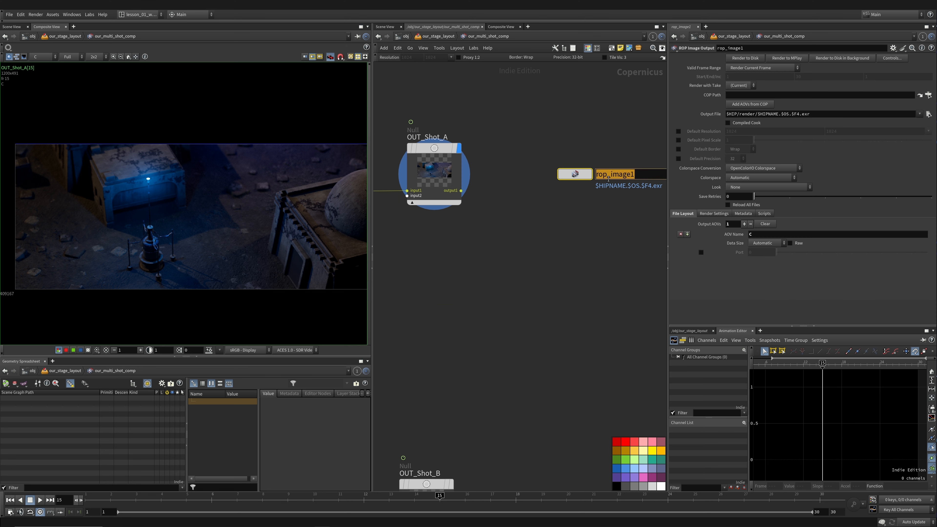
text(render_shot_A)
key(Return)
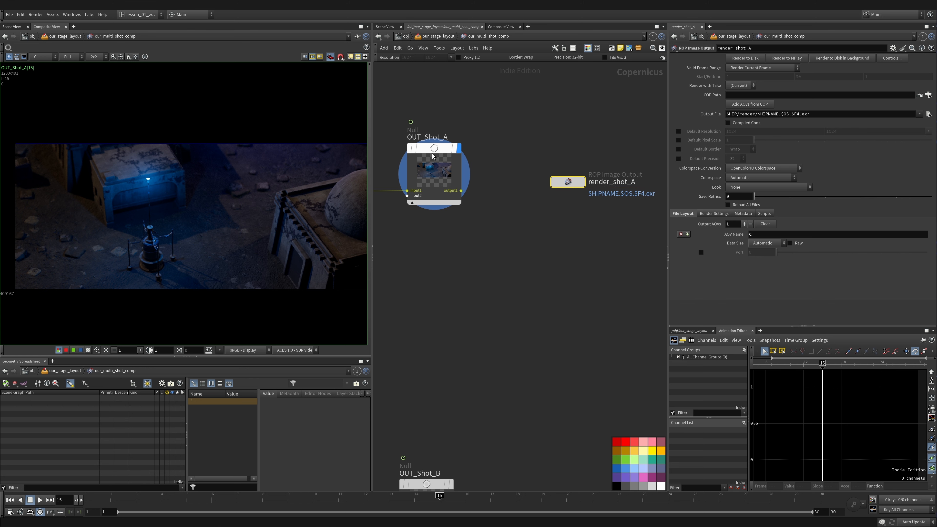
- Set render_shot_A's COP Path to the OUT_Shot_A node and align render_shot_A level with it
drag(398, 106, 465, 246)
drag(554, 141, 587, 215)
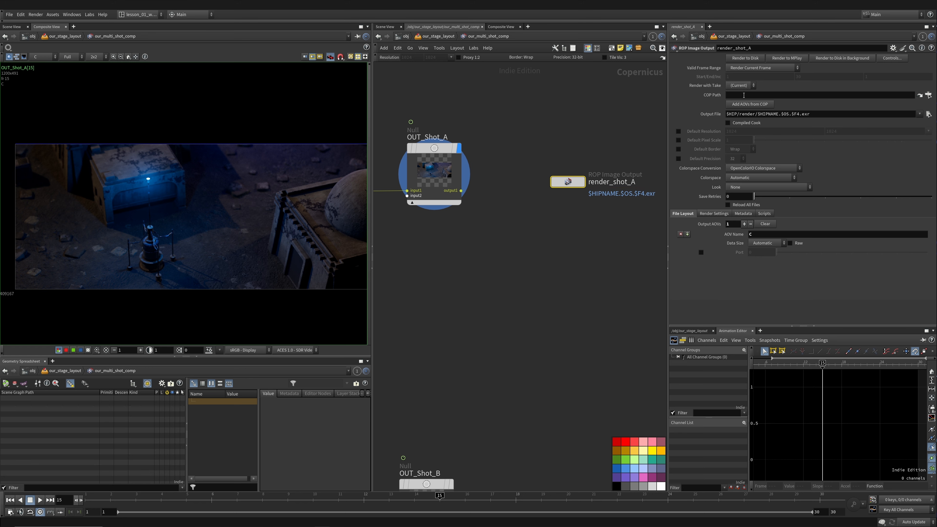
drag(782, 99, 783, 97)
drag(572, 183, 572, 177)
drag(534, 137, 618, 266)
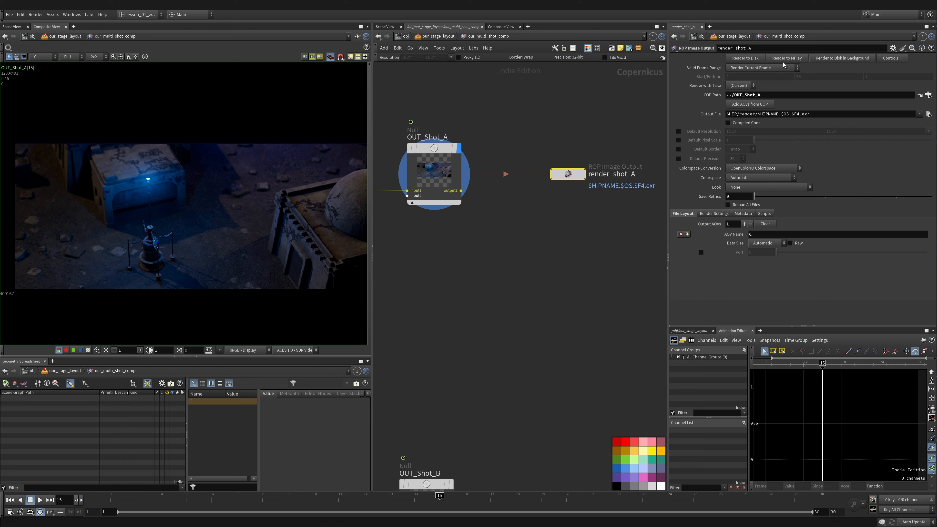
- Save the scene and set render_shot_A's Valid Frame Range to Render Frame Range
scroll(522, 236, down, 2)
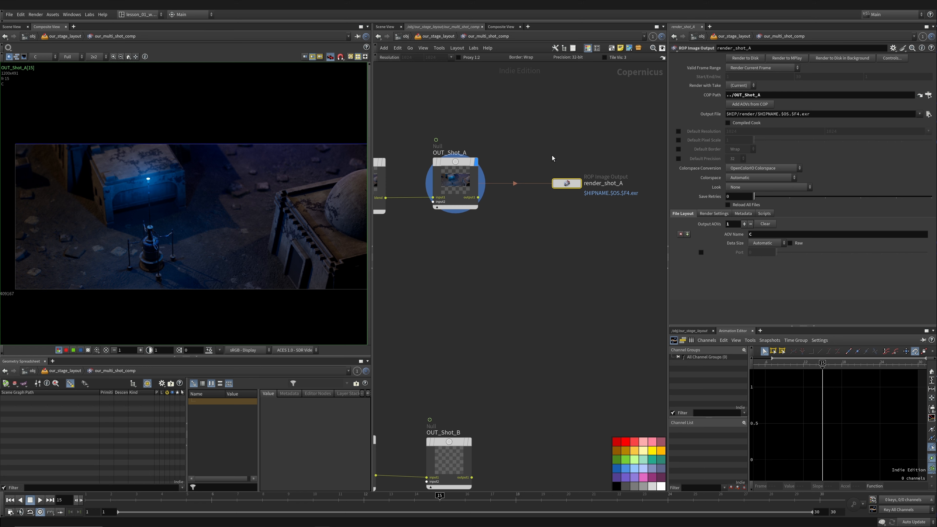
key(ctrl+s)
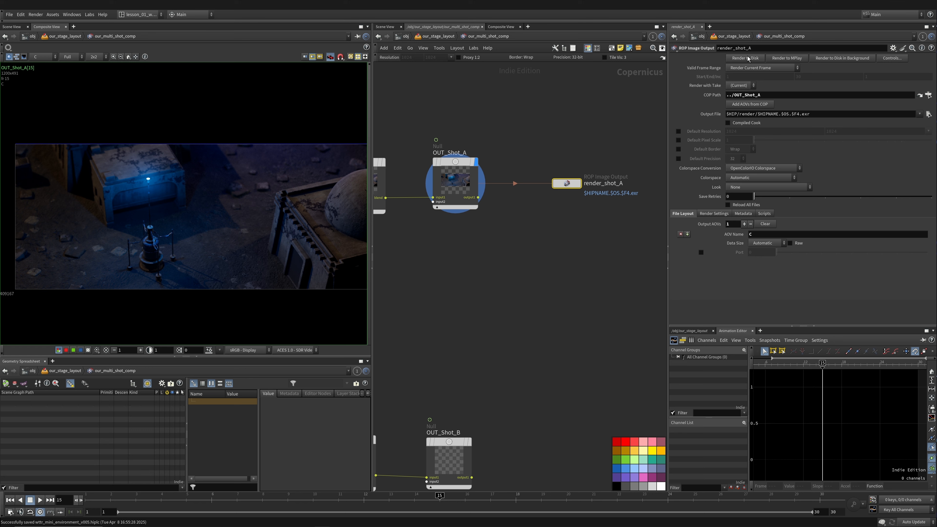
click(758, 67)
click(756, 77)
scroll(518, 144, down, 4)
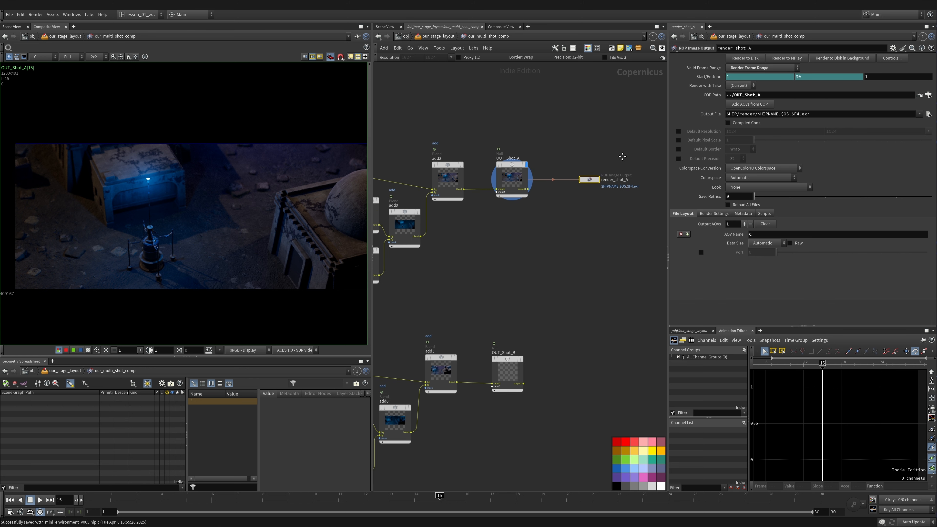
- Go up to our_stage_layout and copy the Start/End/Inc parameter of render_cam_a
click(580, 160)
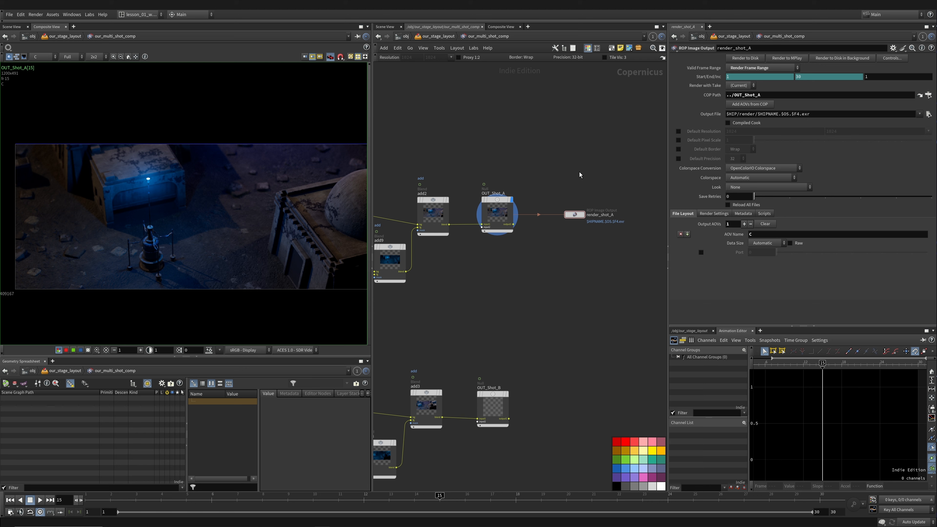
key(u)
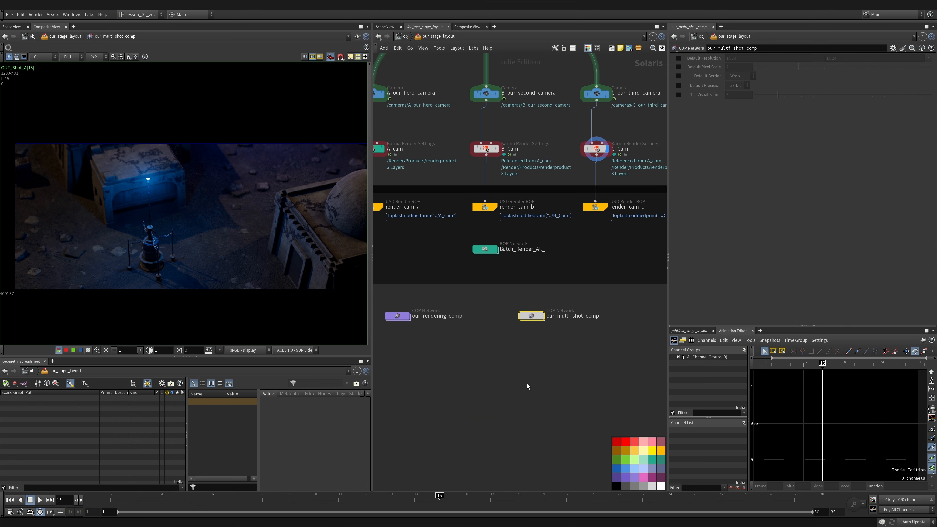
middle_drag(436, 285, 493, 359)
drag(474, 335, 410, 276)
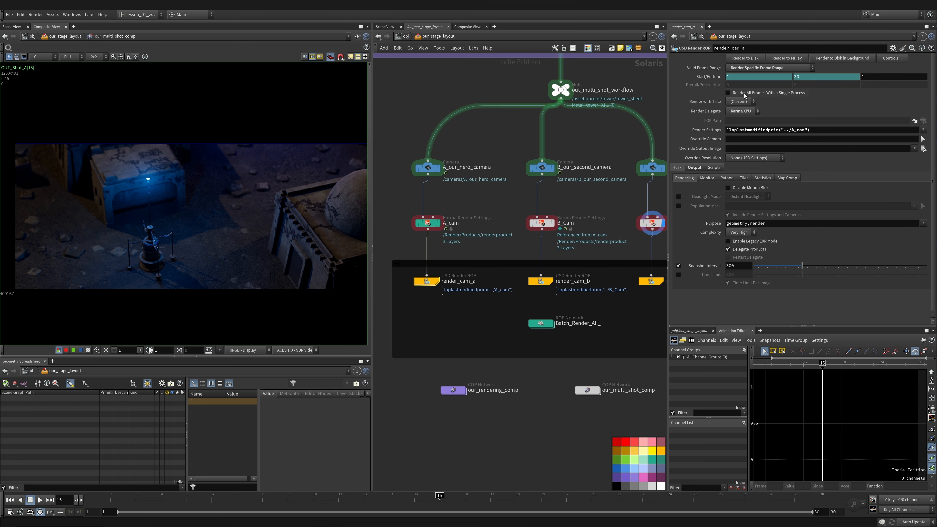
right_click(709, 77)
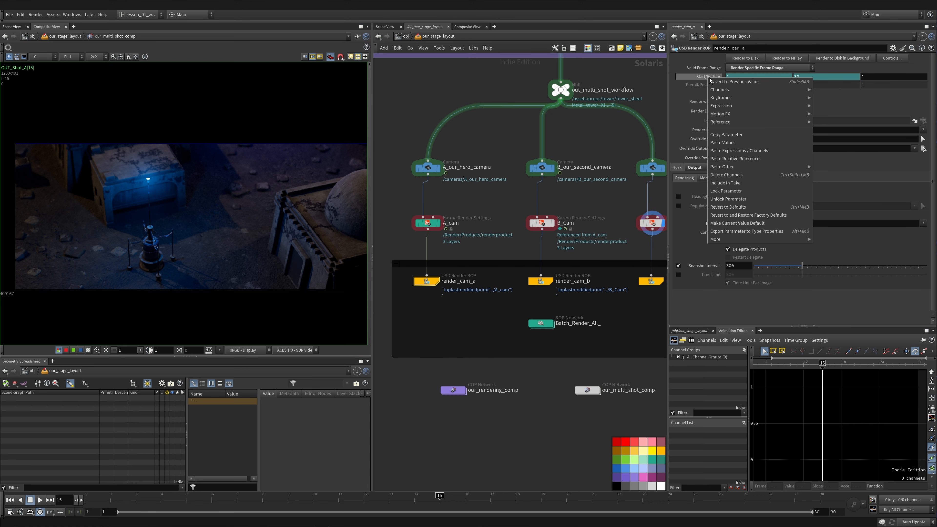
click(726, 134)
middle_drag(568, 352, 540, 333)
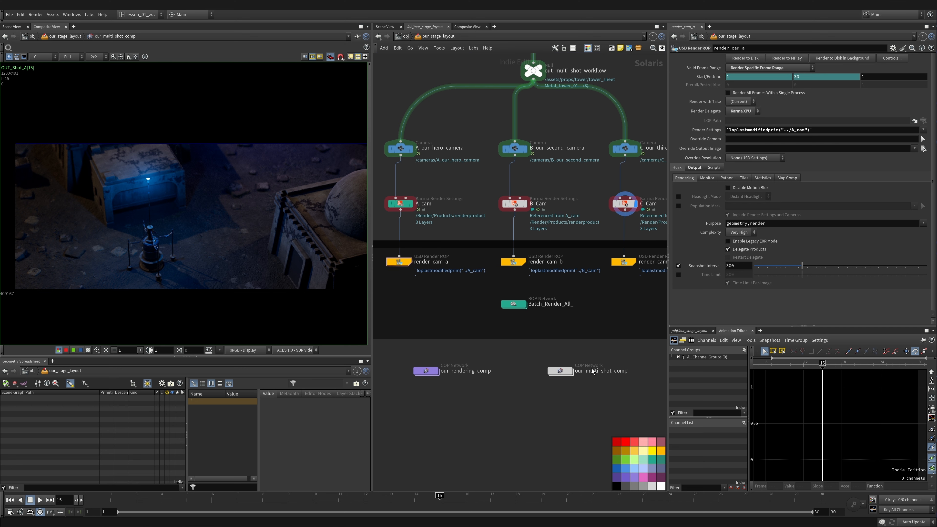
- Move our_multi_shot_comp below Batch_Render_All_ and return inside it to render_shot_A's frame range
drag(561, 377, 514, 361)
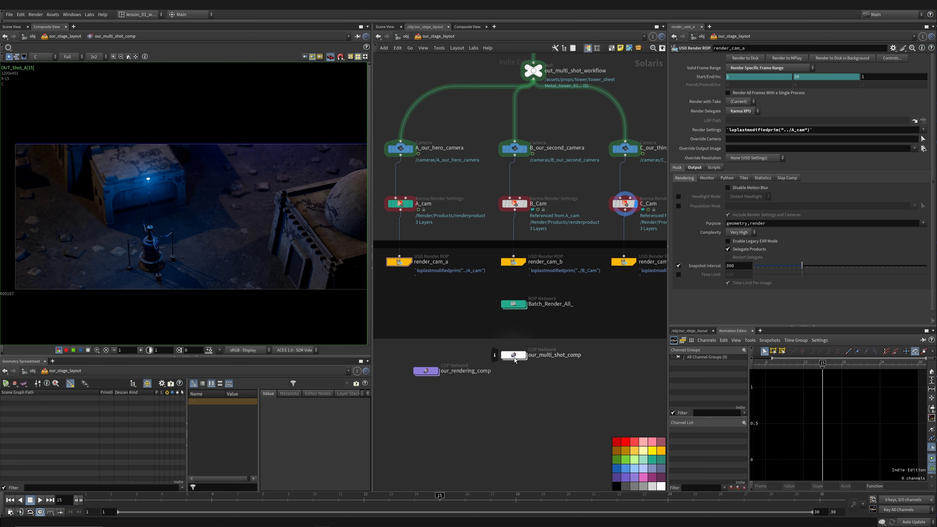
double_click(512, 358)
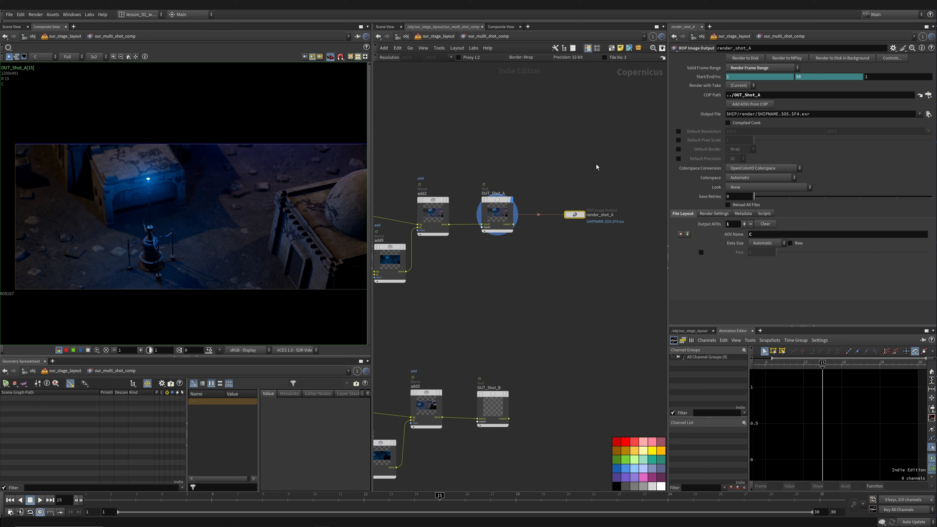
right_click(713, 77)
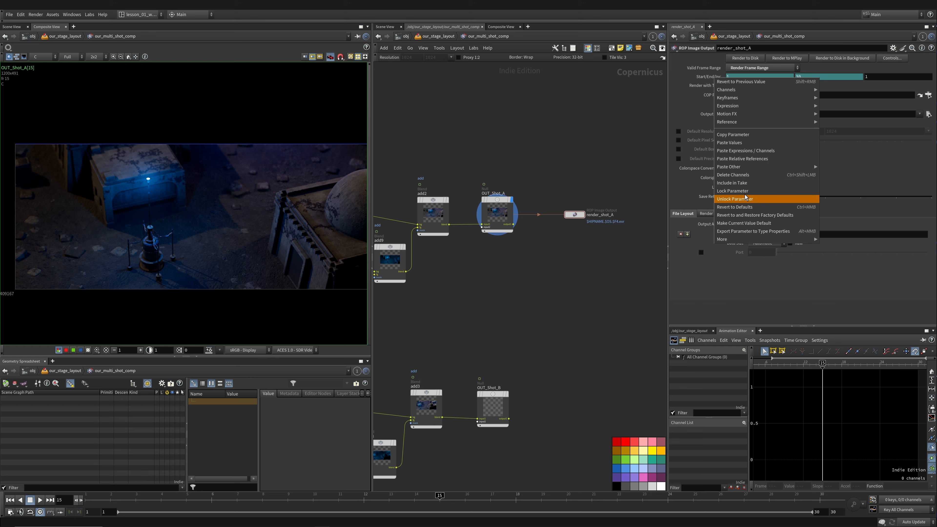
click(717, 270)
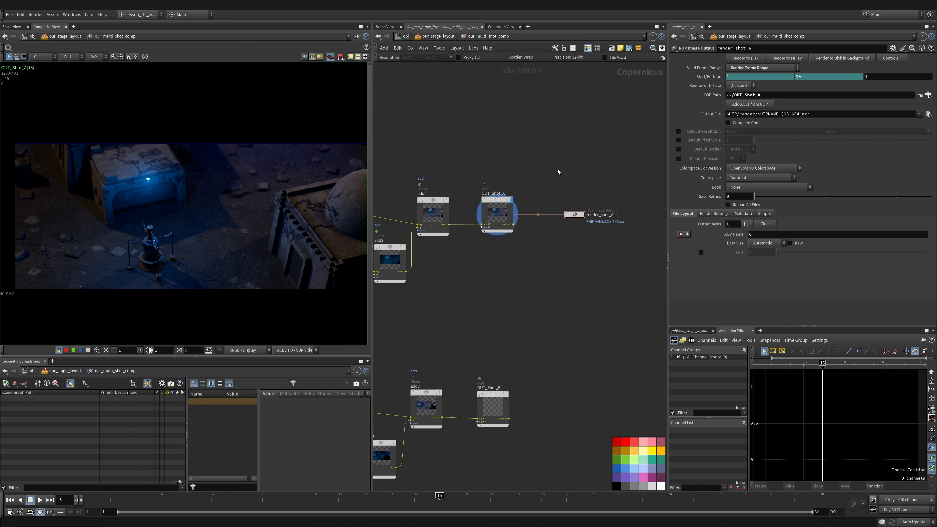
- Duplicate render_shot_A and place the copy beside OUT_Shot_B
drag(571, 170, 589, 283)
alt+drag(572, 216, 563, 394)
middle_drag(580, 332, 560, 278)
drag(544, 344, 555, 343)
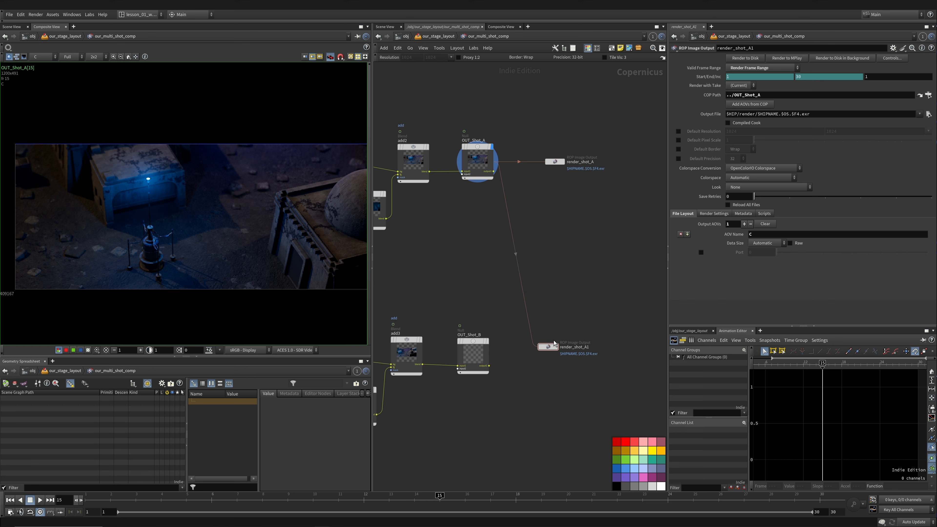
- Rename the duplicated ROP Image Output node as render_shot_B
double_click(588, 347)
text(B)
key(Return)
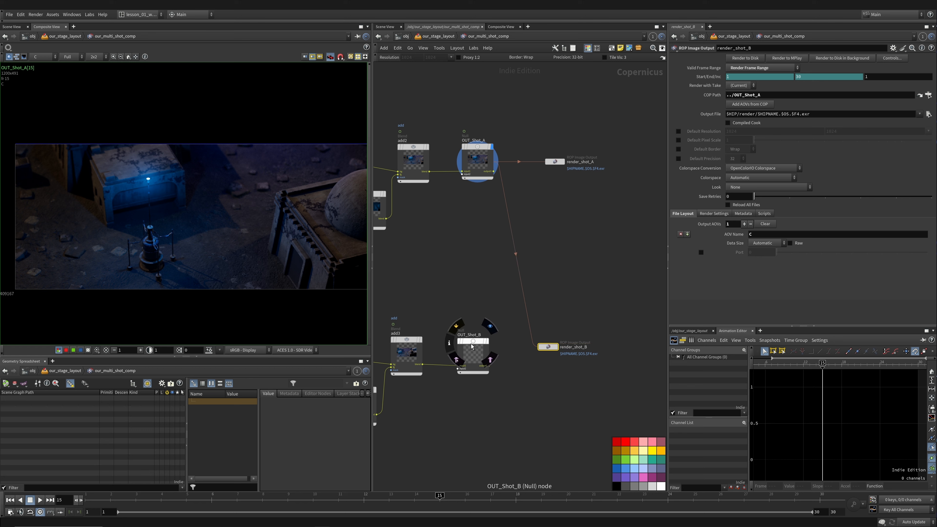
- Set render_shot_B's COP Path to the OUT_Shot_B node and align render_shot_B level with it
drag(473, 353, 769, 96)
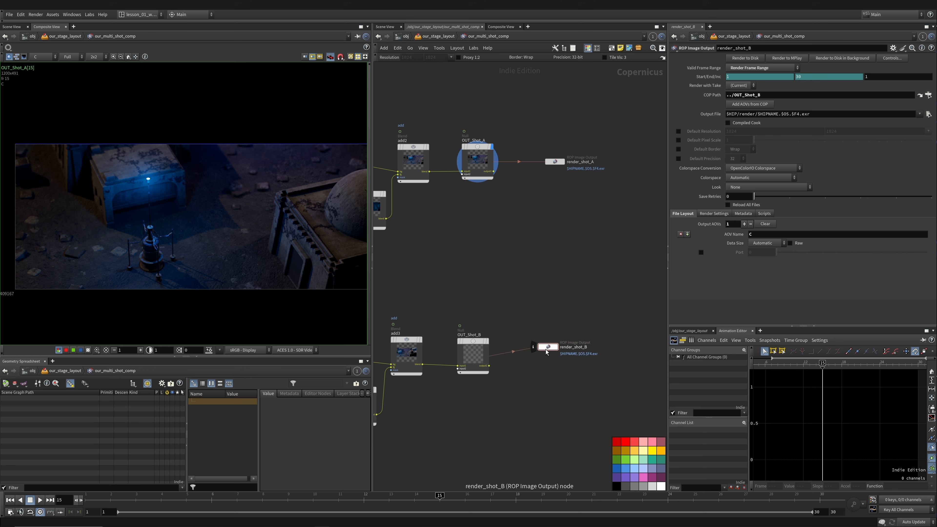
drag(548, 347, 554, 355)
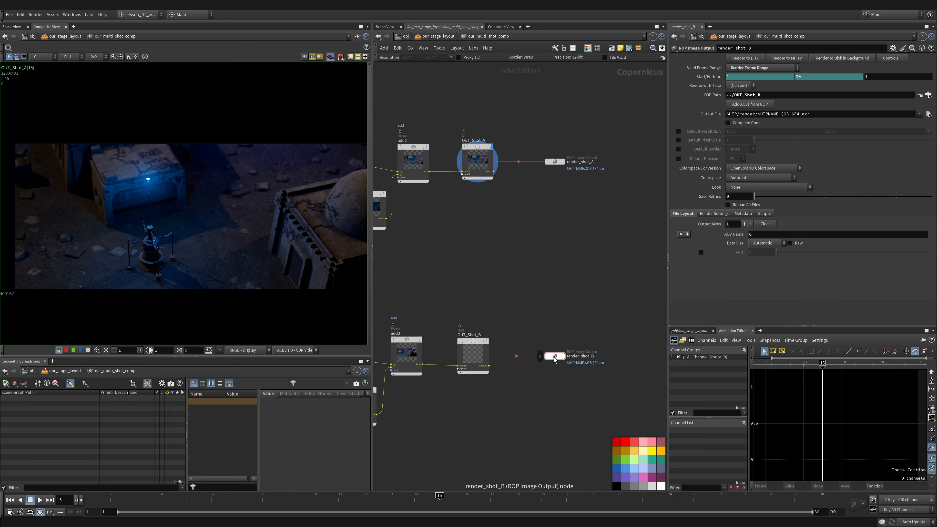
drag(555, 357, 558, 357)
- Select add2 and set the network's dependency links to Show for Selected Nodes
click(469, 342)
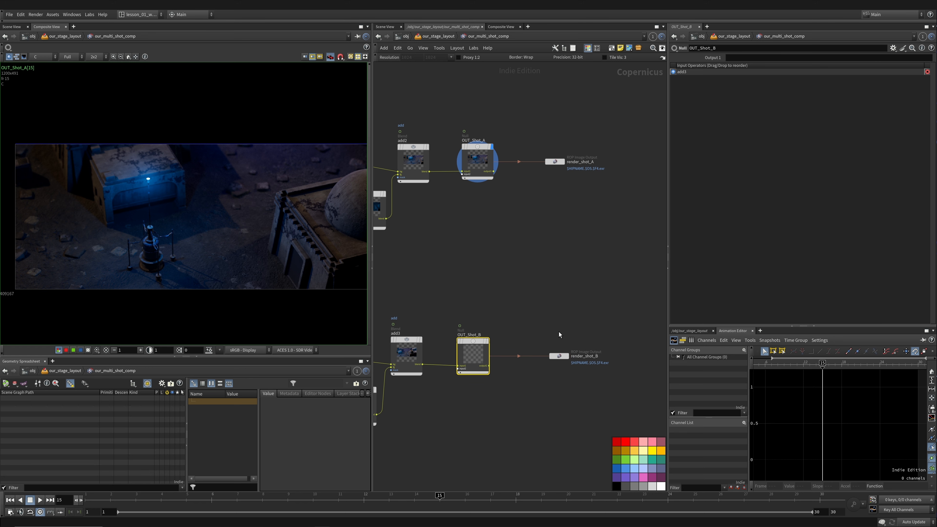
click(559, 355)
click(404, 177)
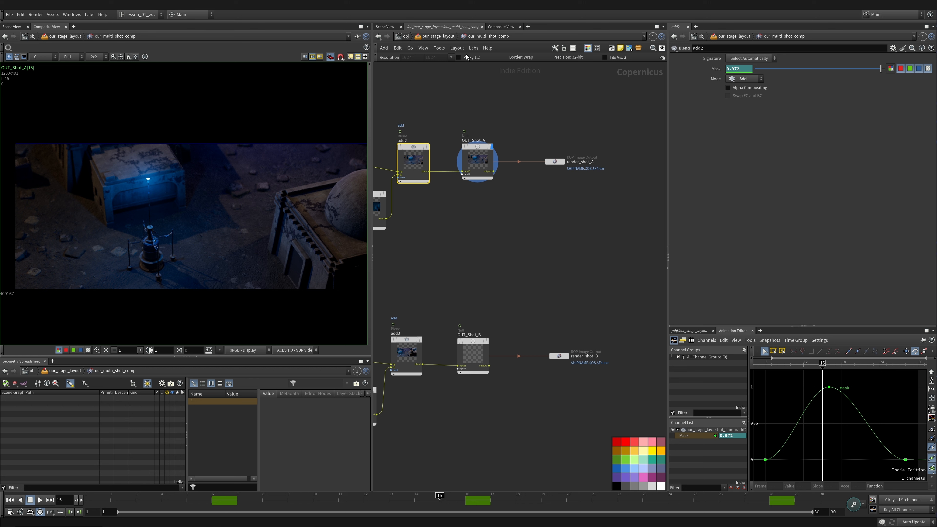
click(445, 49)
mouse_move(422, 48)
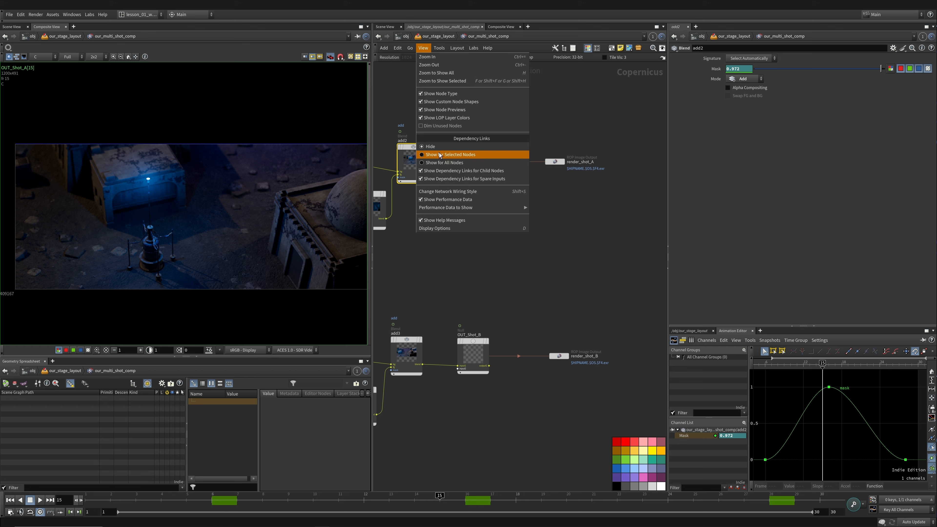
click(448, 147)
middle_drag(501, 116, 560, 135)
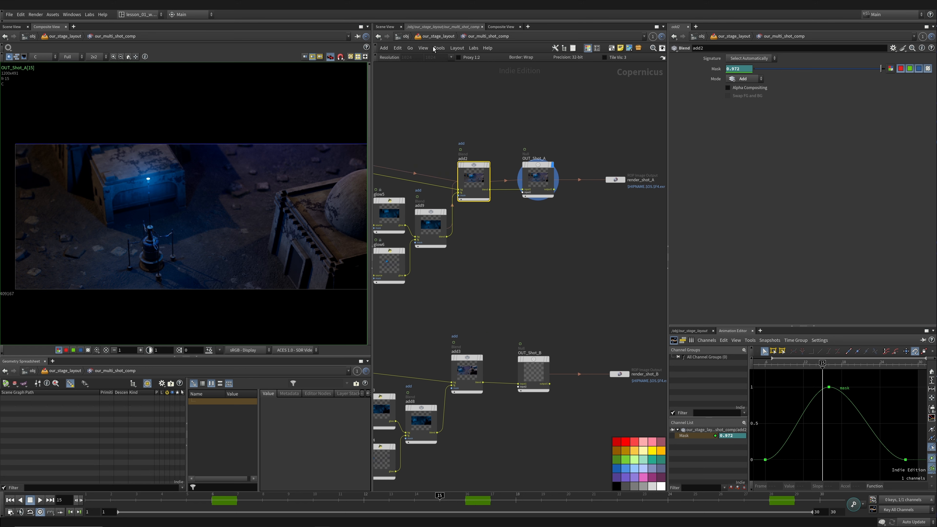
- Toggle the network's dependency links between hidden and shown, finish with Hide, and check the wiring around add1 and add2
click(423, 48)
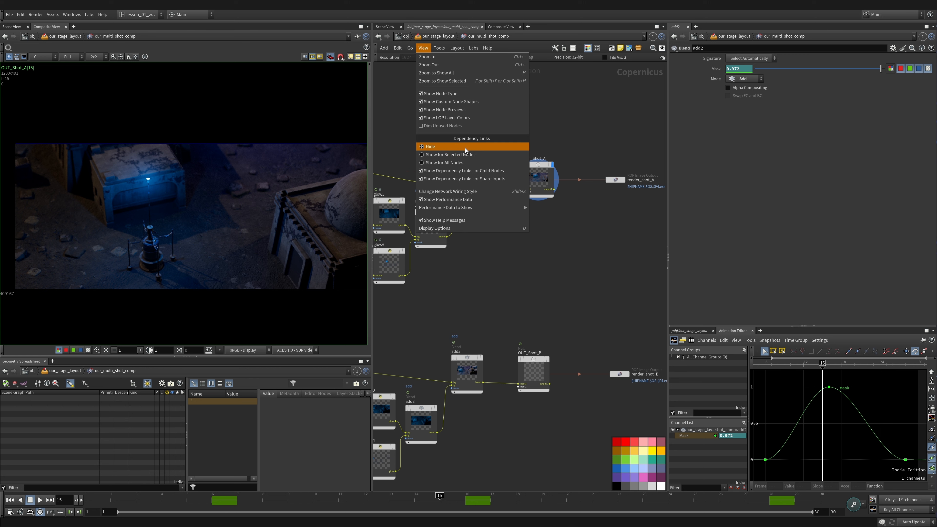
click(464, 148)
click(424, 48)
click(430, 160)
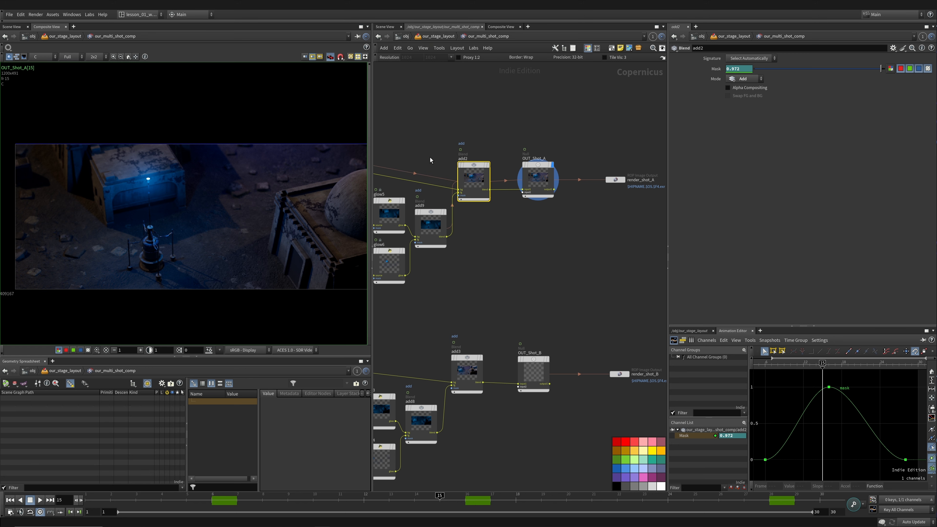
click(423, 48)
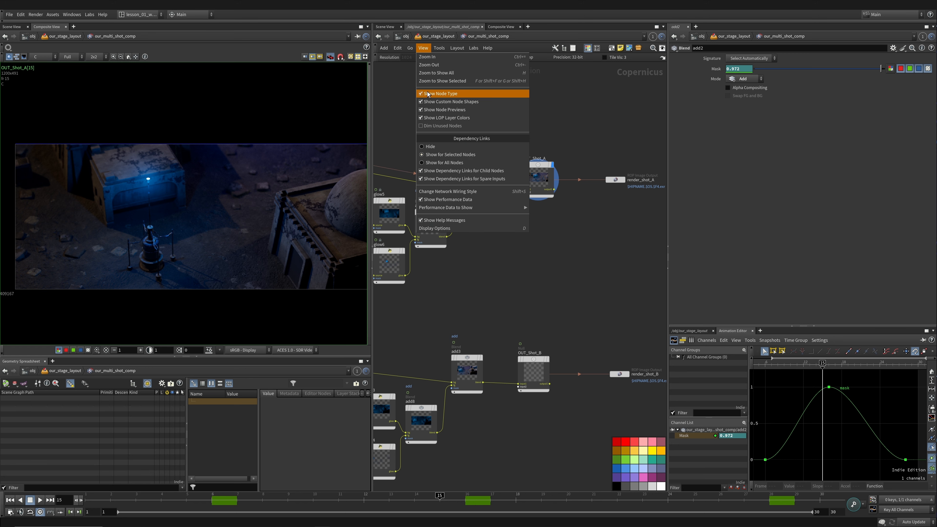
click(440, 148)
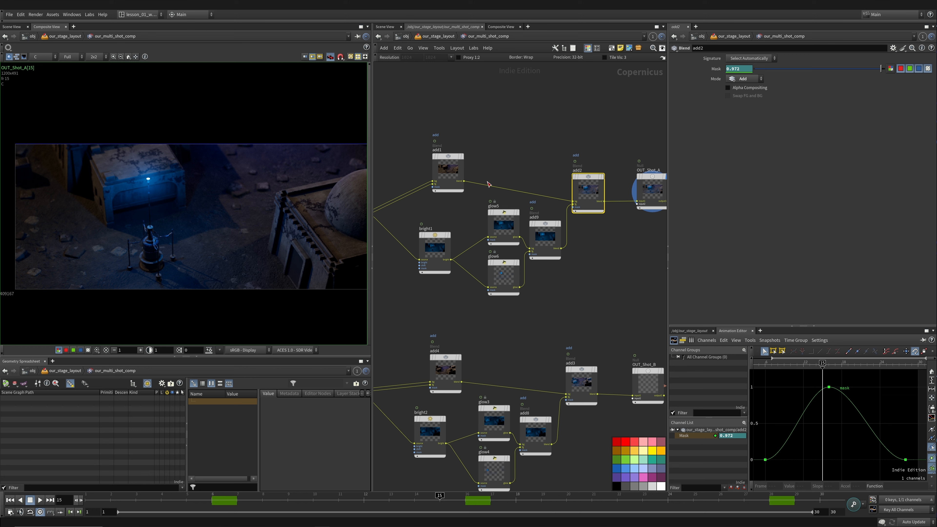
click(442, 156)
drag(473, 174, 577, 105)
- Set render_shot_A's Output File to $HIP/comp/$OS/$OS.$F4.exr
middle_drag(619, 119, 522, 117)
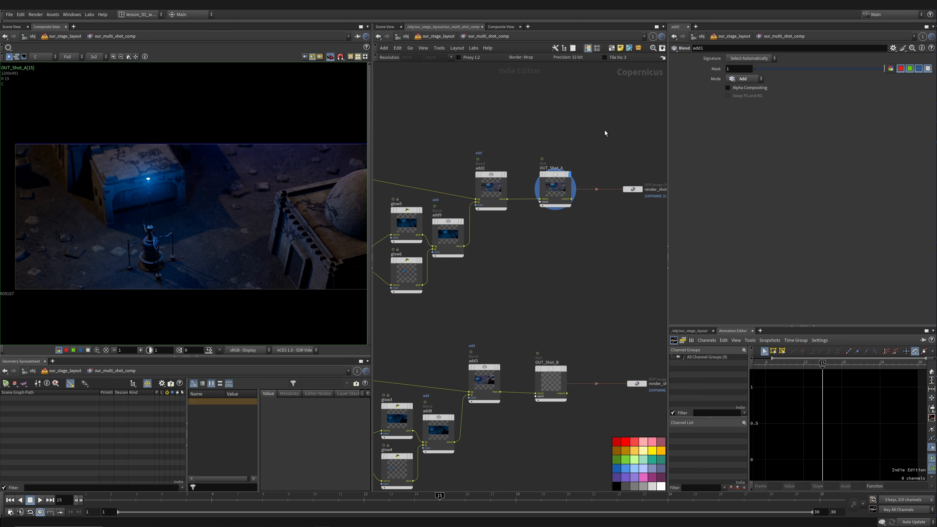
middle_drag(604, 131, 593, 129)
drag(593, 124, 650, 225)
middle_drag(642, 213, 604, 205)
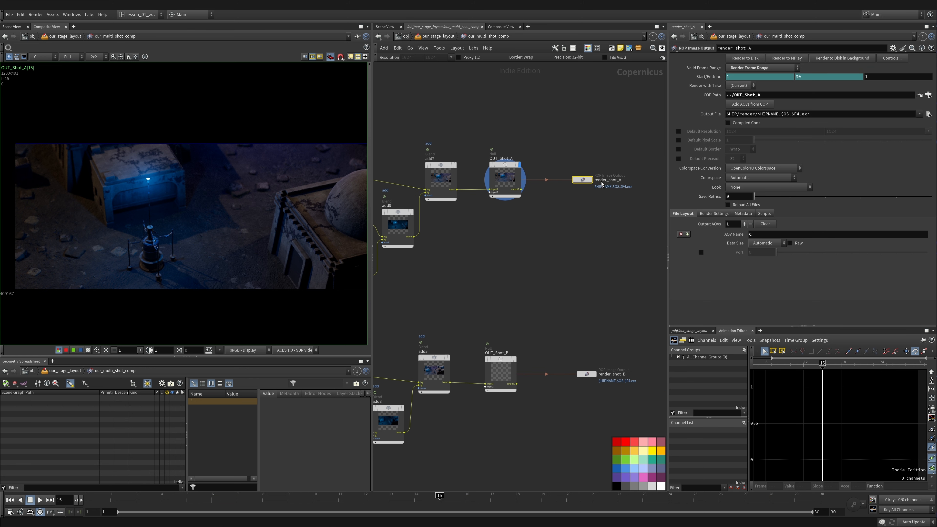
middle_drag(598, 237, 542, 224)
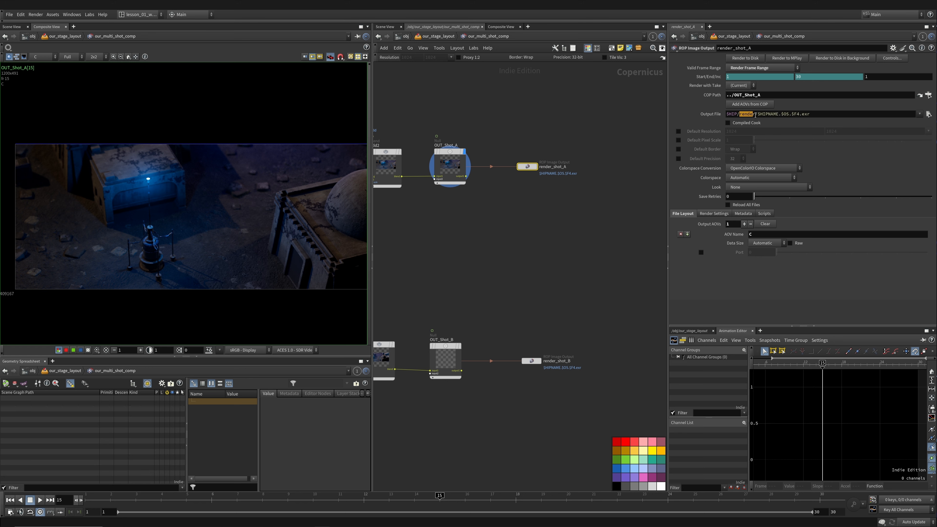
text(comp)
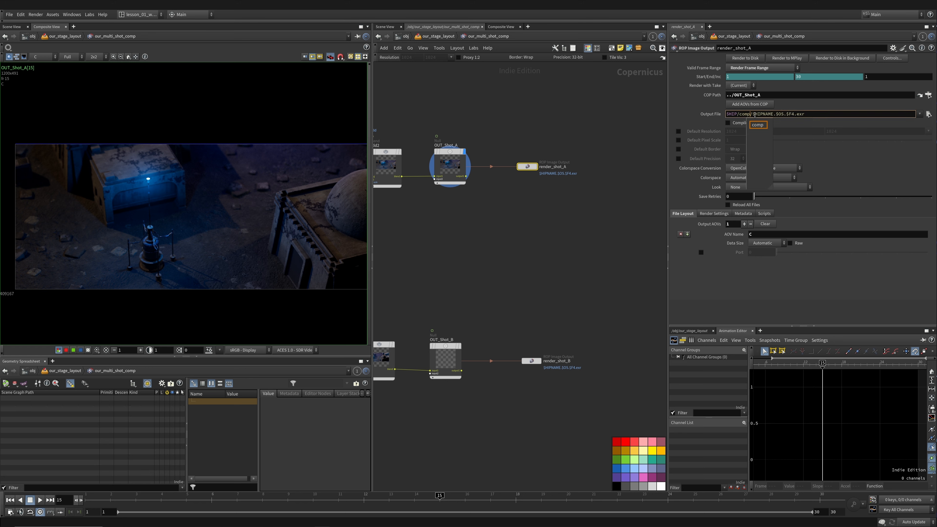
key(Right)
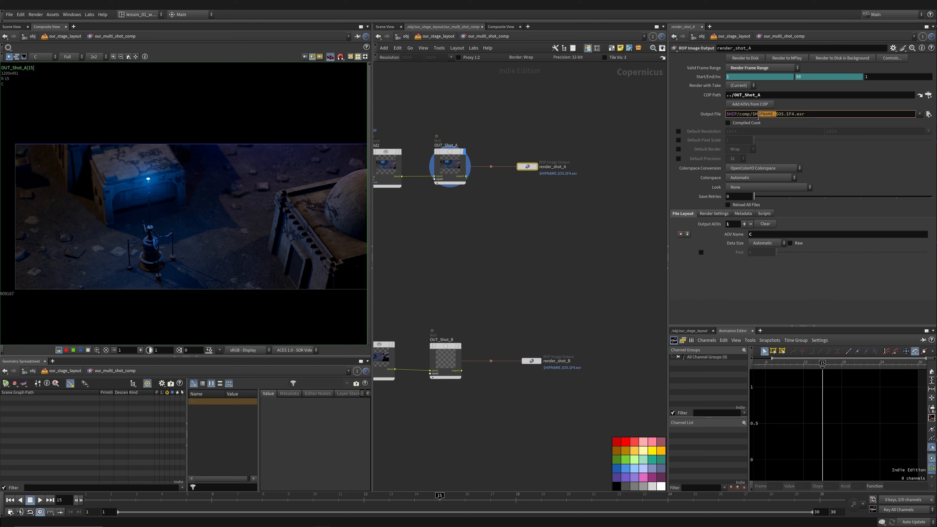
text($OS/)
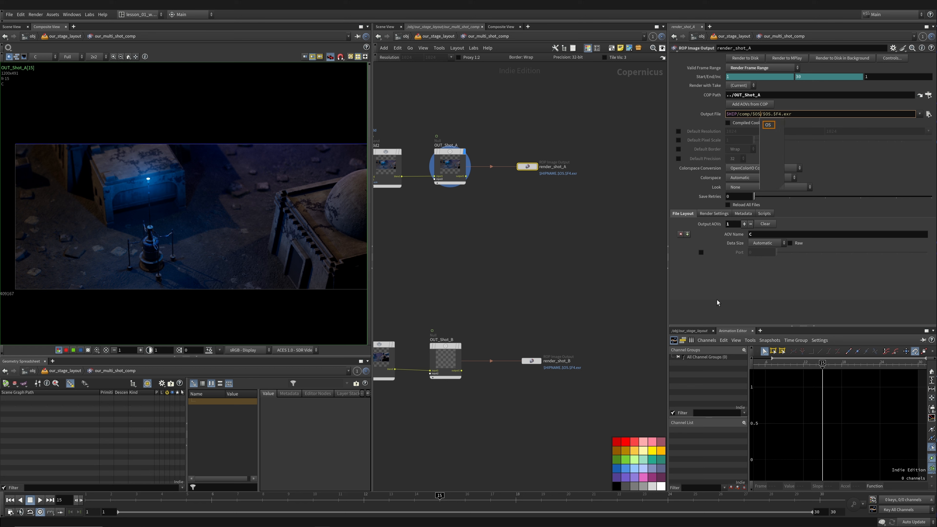
key(Return)
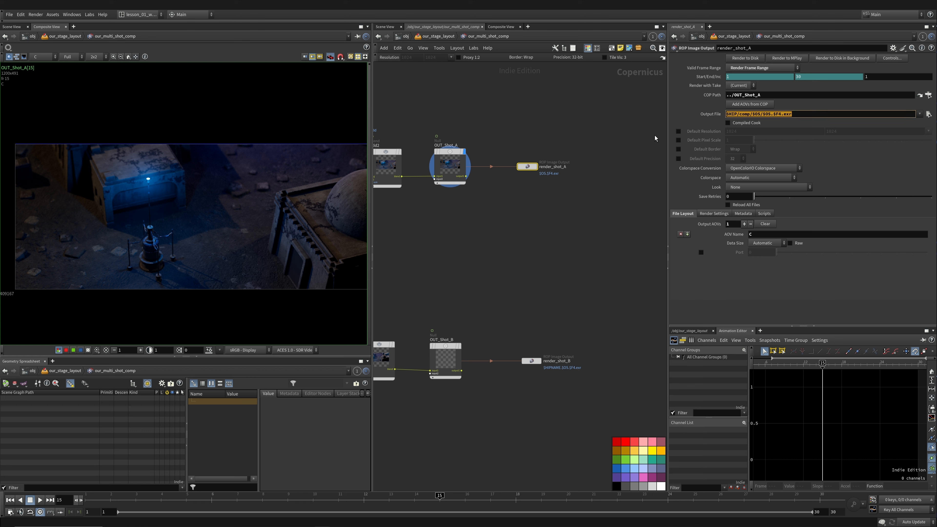
- Paste render_shot_A's output path, $HIP/comp/$OS/$OS.$F4.exr, into render_shot_B's Output File
click(598, 267)
drag(529, 374, 533, 396)
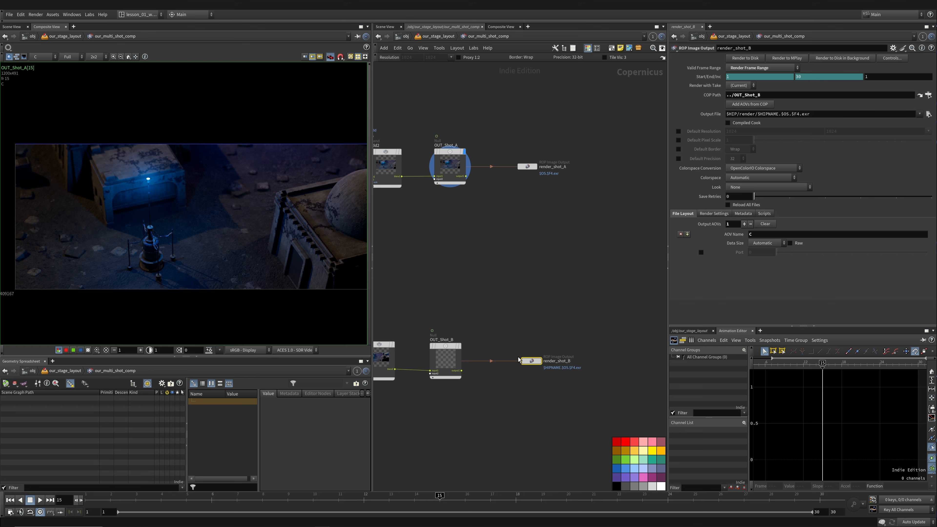
drag(660, 132, 647, 148)
key(ctrl+v)
click(613, 267)
- Duplicate render_shot_B and place the copy near OUT_Shot_C
middle_drag(613, 276, 604, 178)
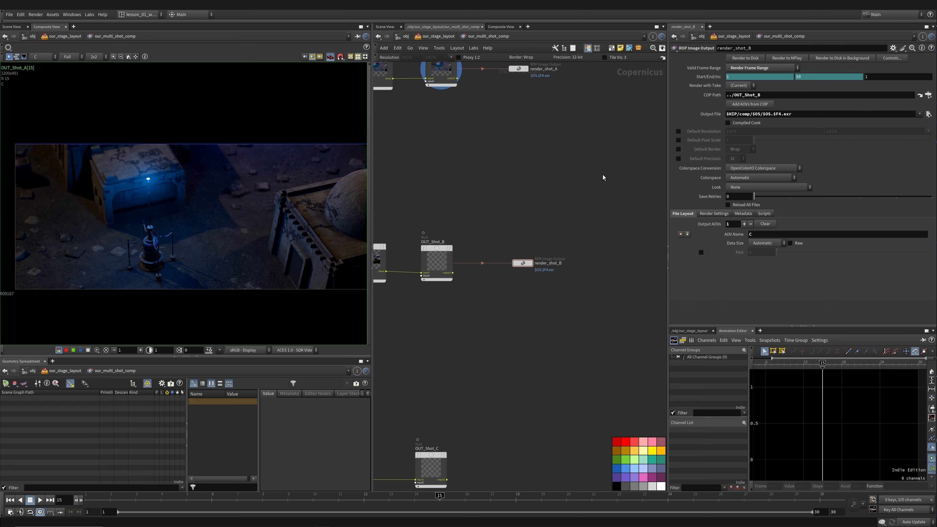
middle_drag(563, 285, 592, 260)
alt+drag(549, 235, 546, 424)
middle_drag(523, 362, 538, 260)
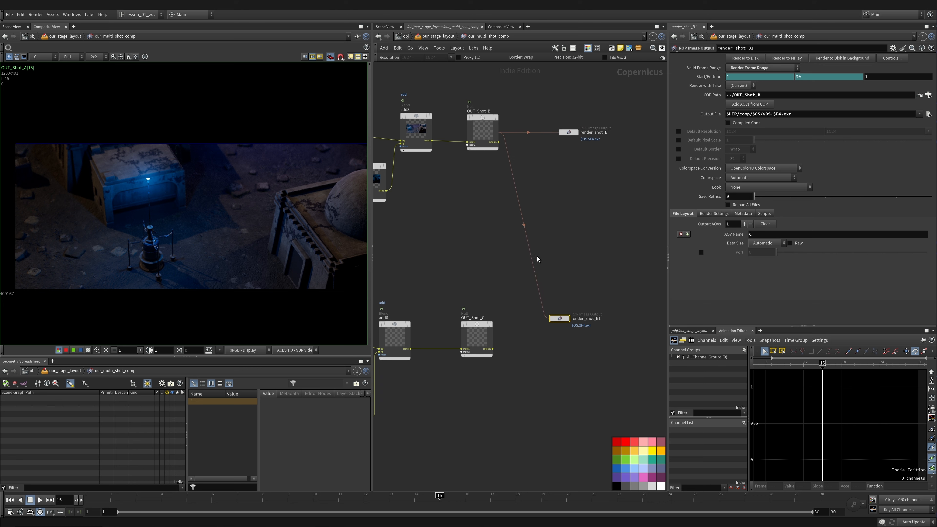
- Set the duplicated ROP's COP Path to ../OUT_Shot_C and expand its Output File to the full evaluated path
drag(565, 327, 568, 354)
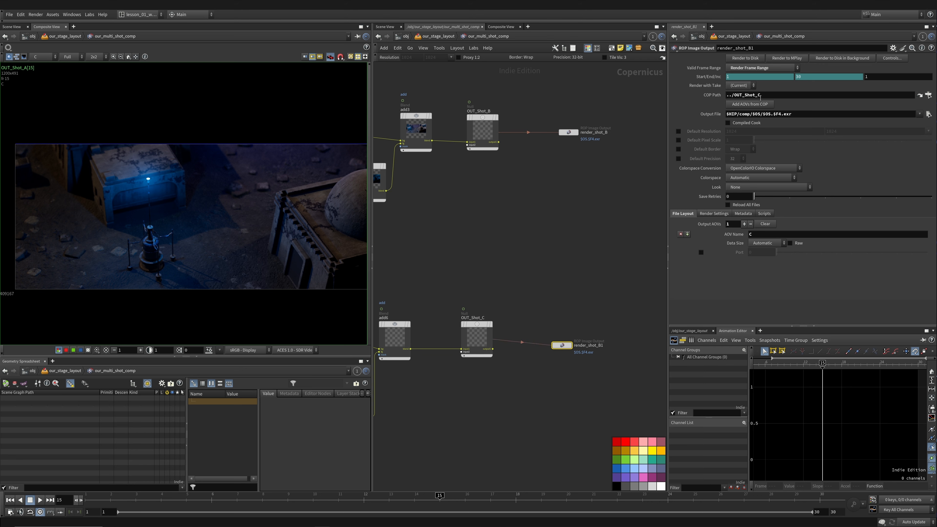
drag(564, 339, 566, 331)
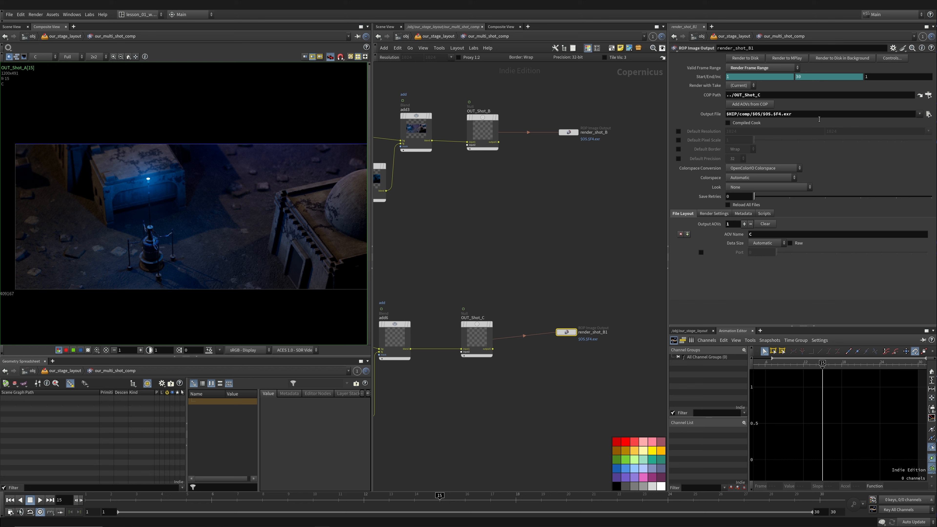
click(731, 113)
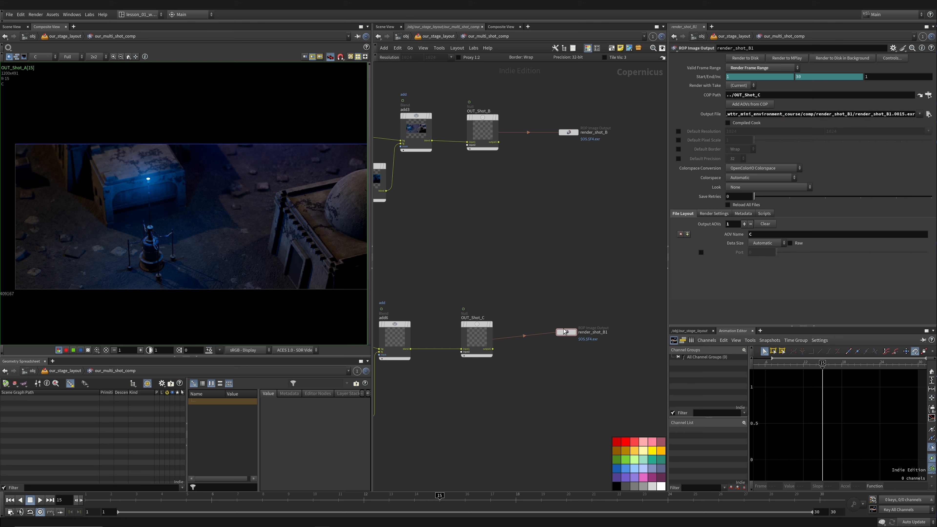
- Level the duplicated ROP with OUT_Shot_C, rename it render_shot_C, and save the scene
drag(565, 334, 563, 341)
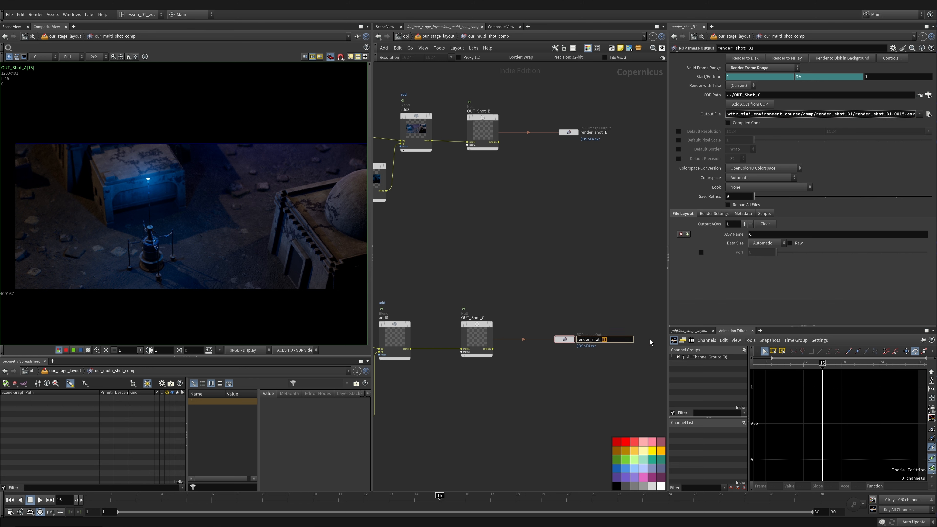
text(C)
key(Return)
key(h)
key(ctrl+s)
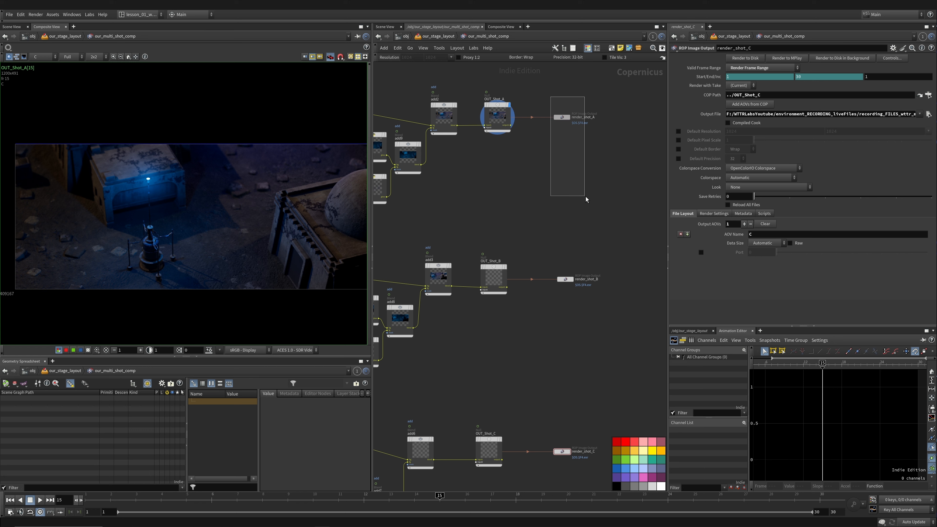
- Render render_shot_A to disk and to MPlay, moving the progress and MPlay windows into clear view
drag(586, 199, 586, 200)
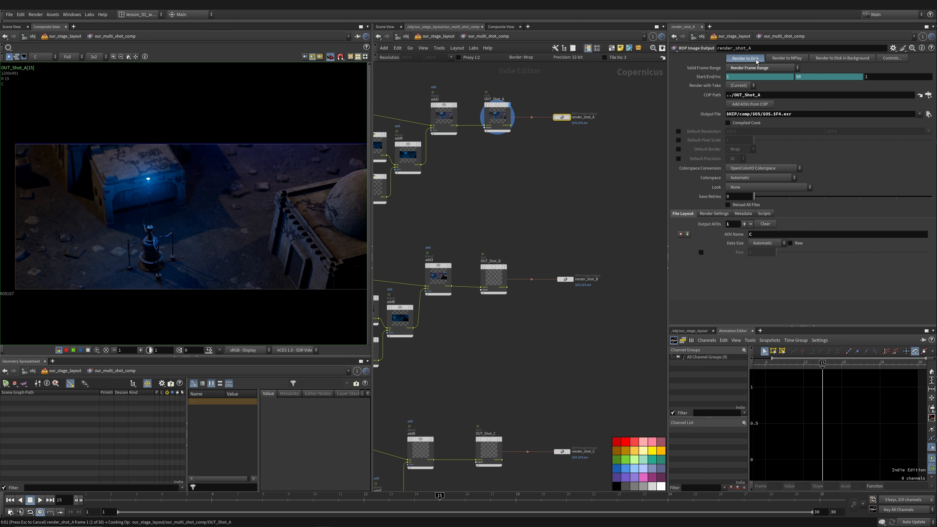
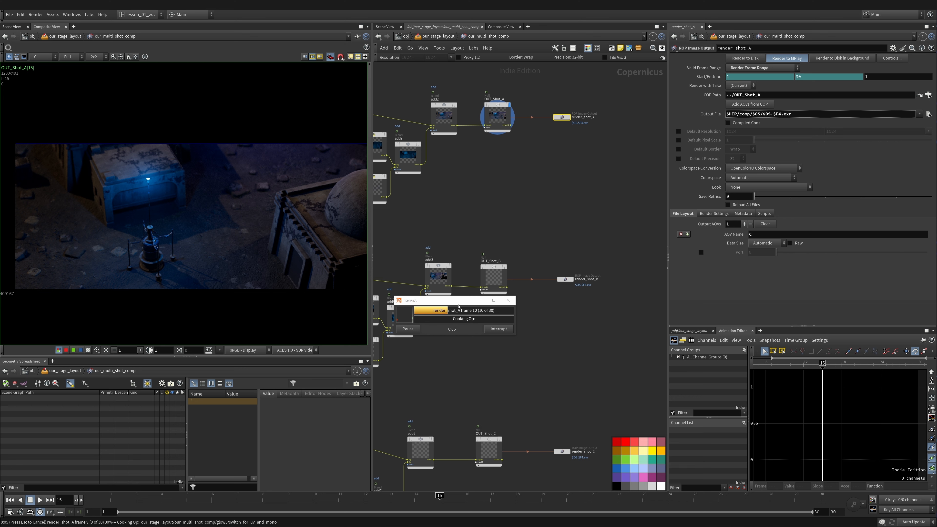
drag(458, 300, 271, 277)
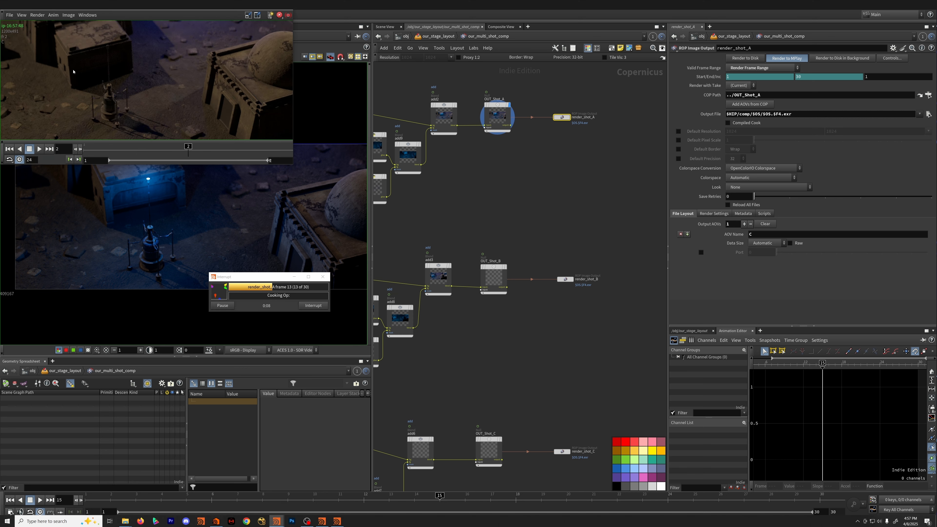
drag(86, 2, 332, 103)
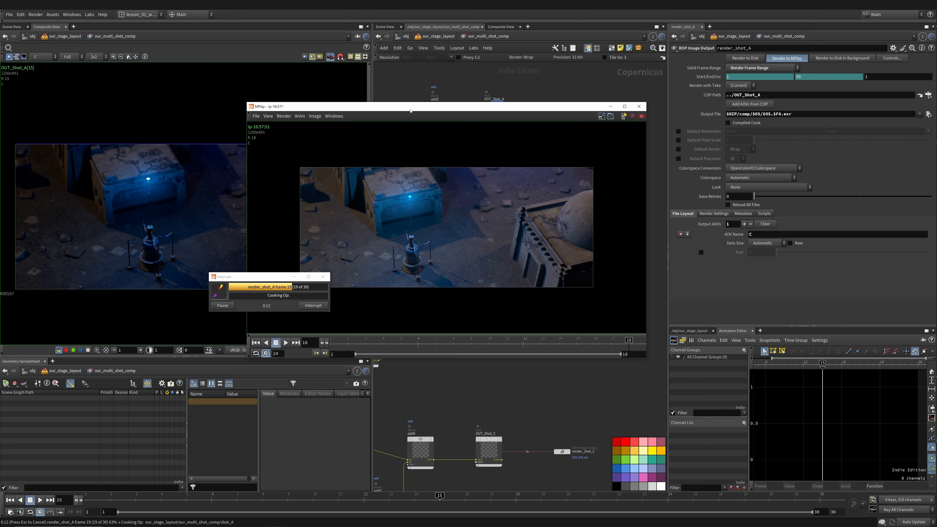
- Show MPlay's Color Correction bar, set shot A's view transform to ACES 1.0 - SDR Video, and minimize the window
drag(410, 111, 298, 113)
right_click(310, 192)
click(334, 290)
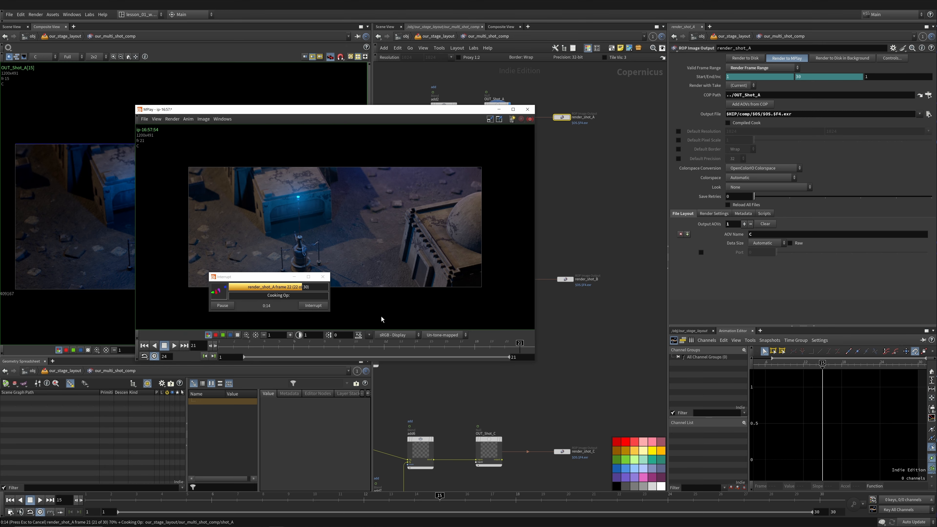
click(443, 335)
click(443, 358)
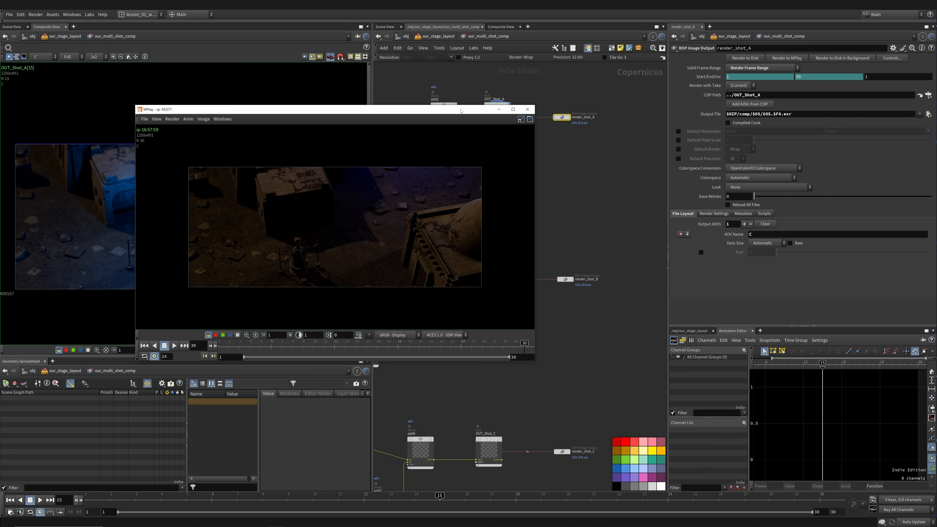
click(498, 109)
- Render render_shot_B to MPlay and move the progress window out of the way
drag(597, 400, 597, 399)
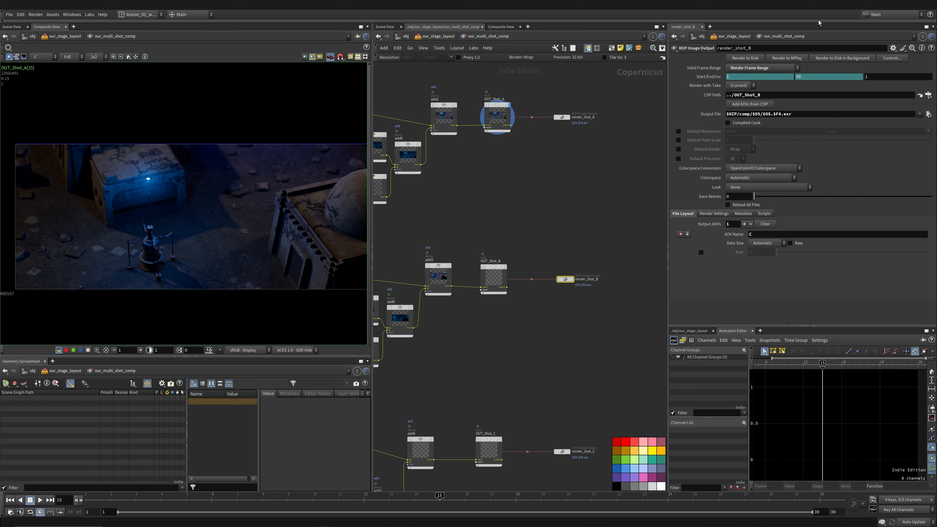
click(794, 58)
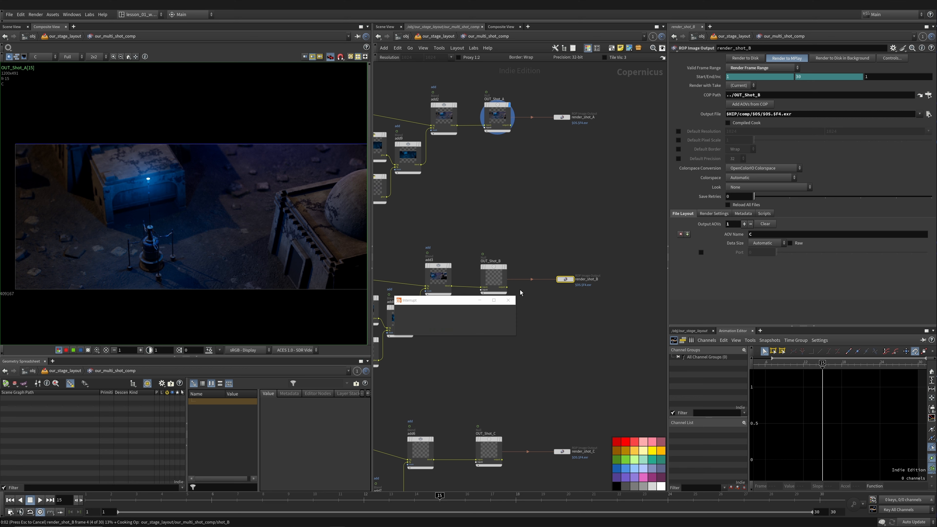
drag(442, 305, 507, 184)
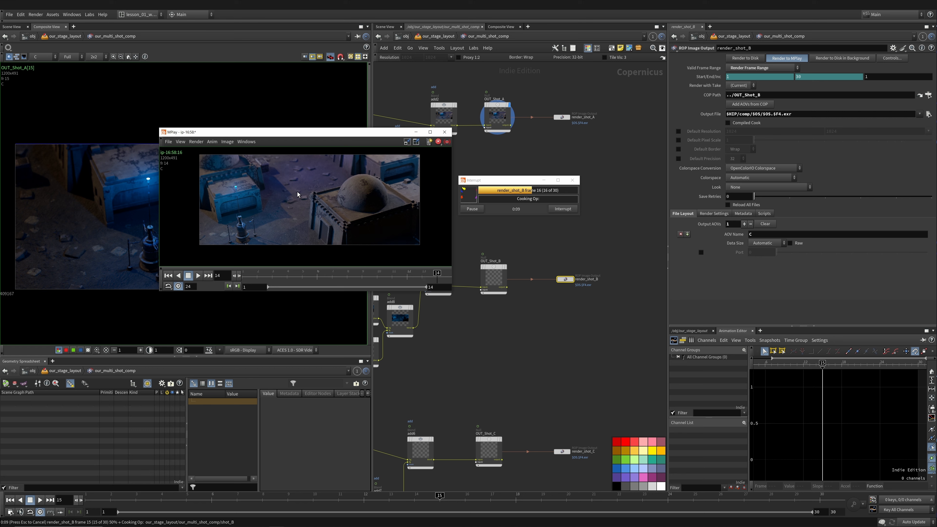
- View shot B's MPlay render with the Color Correction bar and ACES 1.0 - SDR Video, and move its window aside
right_click(299, 194)
click(314, 289)
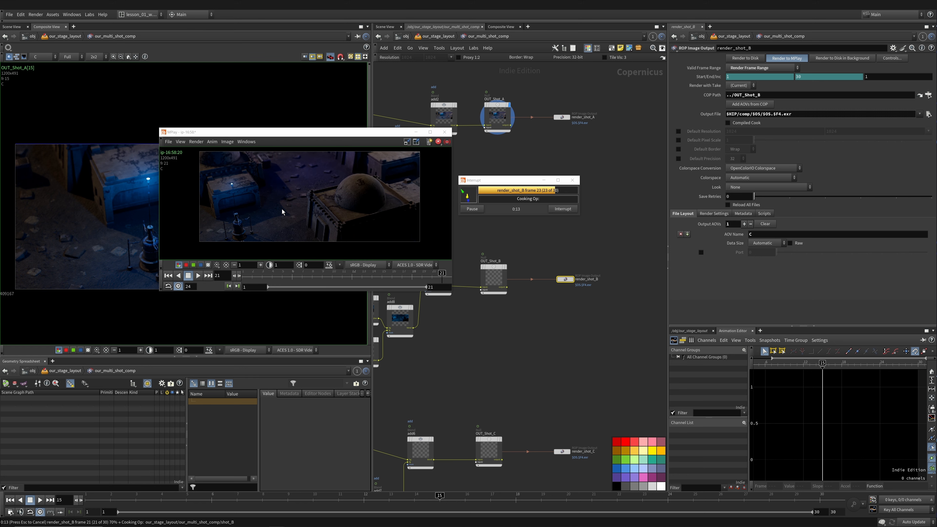
scroll(282, 211, up, 1)
drag(294, 134, 217, 287)
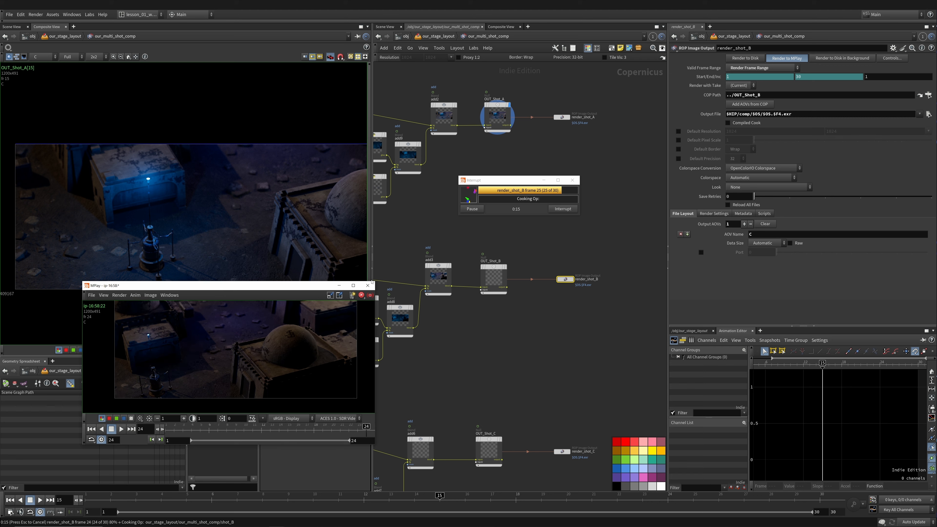
drag(336, 281, 300, 243)
- Render render_shot_C to MPlay and move its MPlay window over the network view
middle_drag(453, 325, 452, 234)
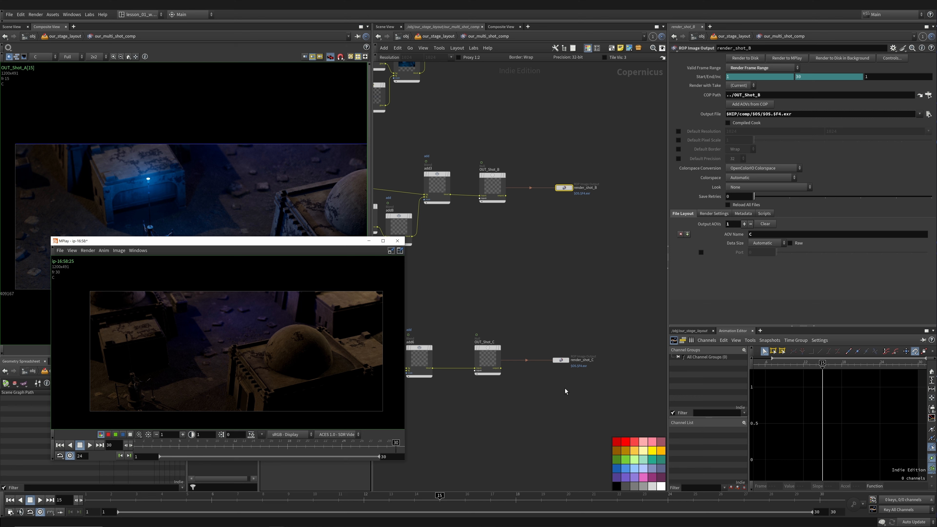
click(561, 360)
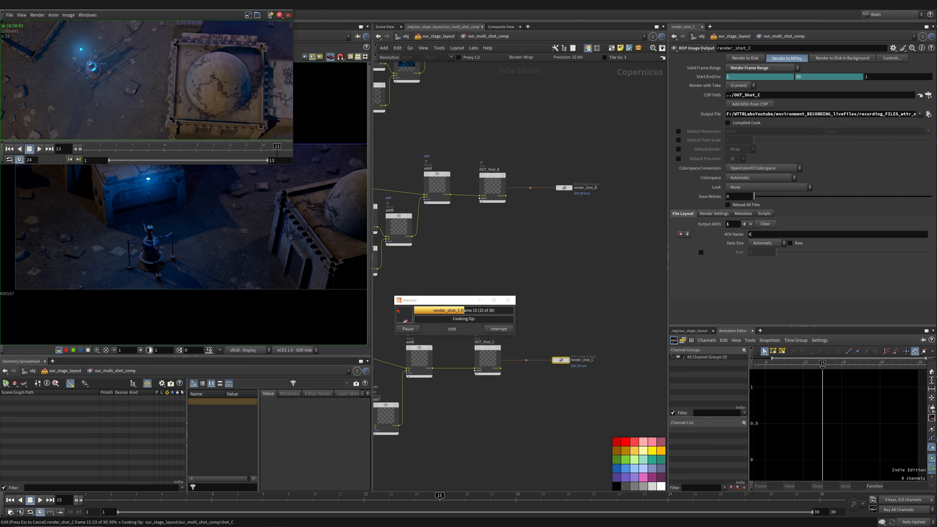
drag(86, 5, 346, 178)
- Show the Color Correction bar for shot C's MPlay render and set its view transform to ACES 1.0 - SDR Video
scroll(333, 231, down, 2)
right_click(357, 248)
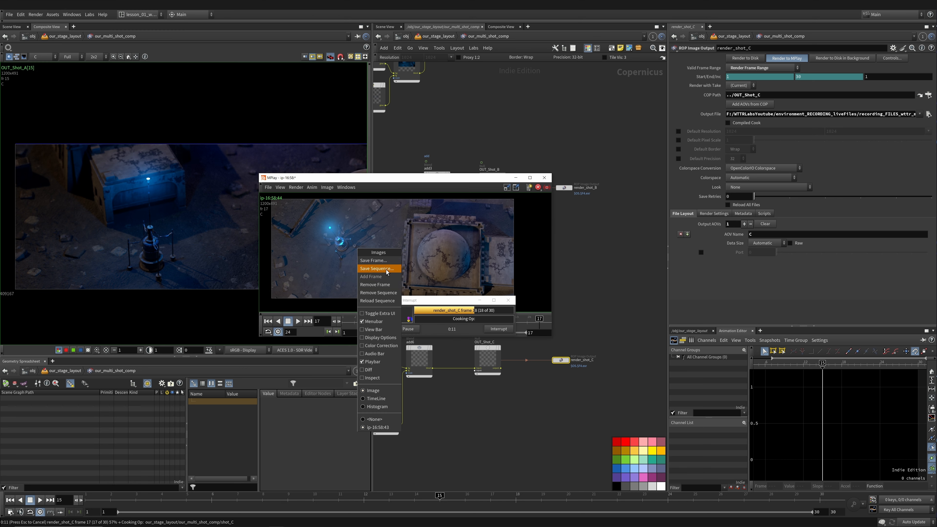
click(381, 346)
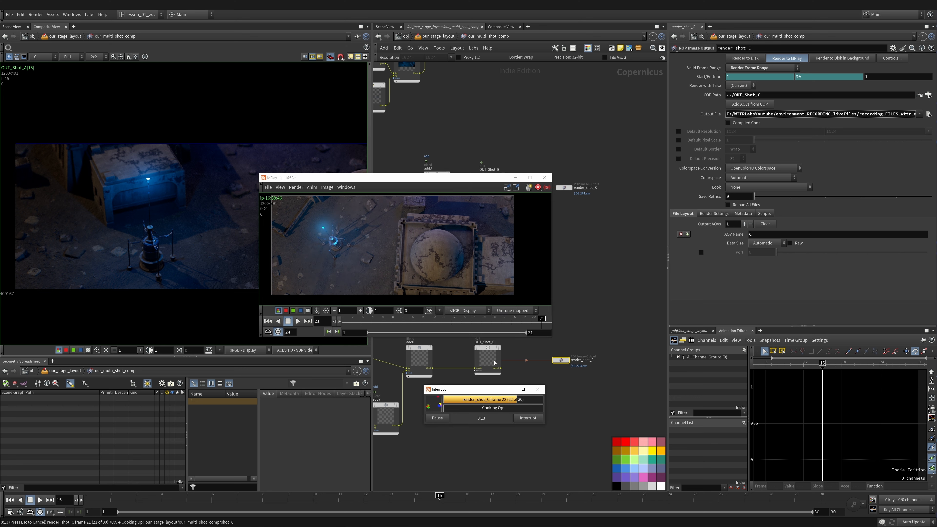
click(517, 314)
click(513, 329)
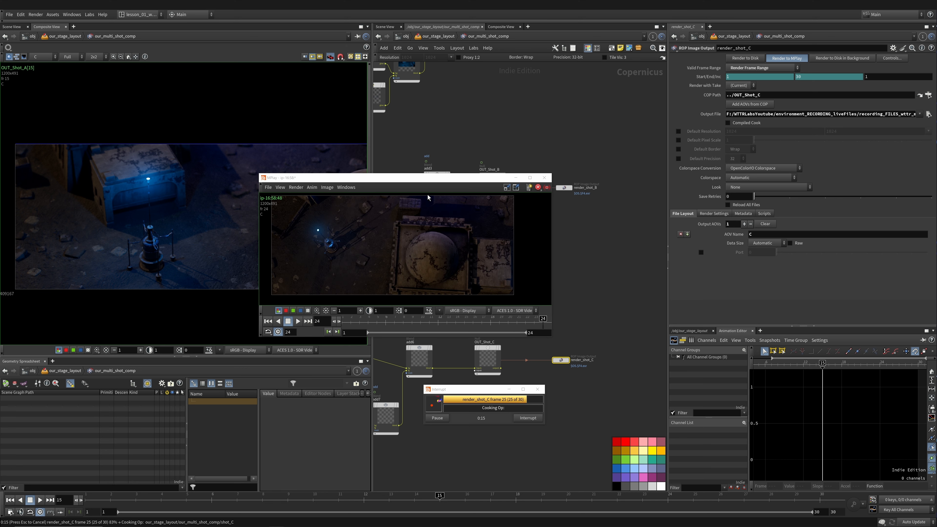
- Bring the MPlay windows of shots A and B to the front and arrange all three renders across the screen
drag(433, 180, 486, 134)
scroll(483, 210, up, 1)
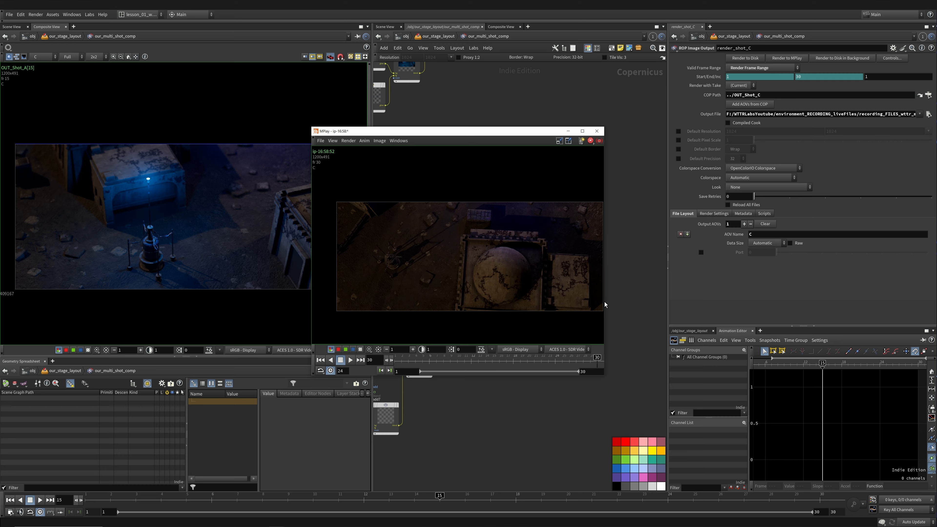
mouse_move(342, 524)
mouse_move(270, 518)
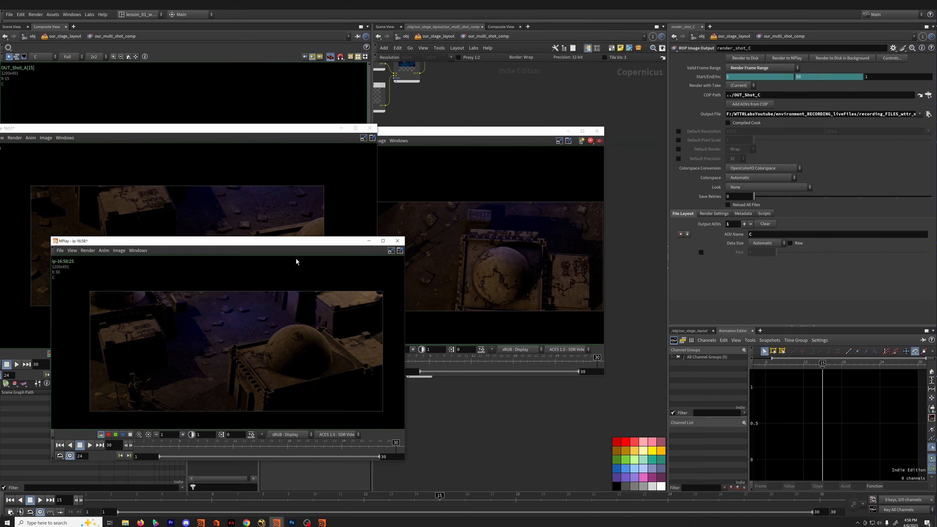
drag(295, 240, 759, 134)
drag(225, 129, 309, 49)
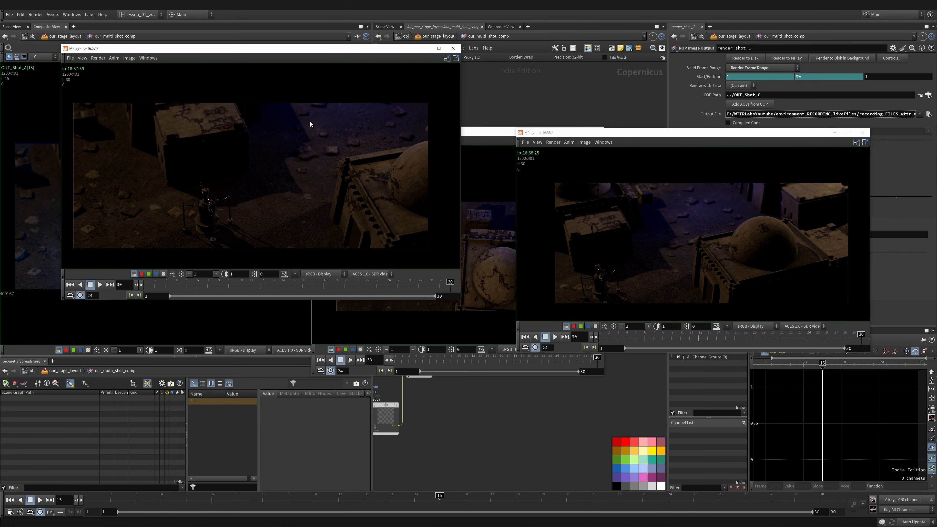
- Play back the renders of shots A, C and B in their MPlay windows, widening shot C's window
click(100, 285)
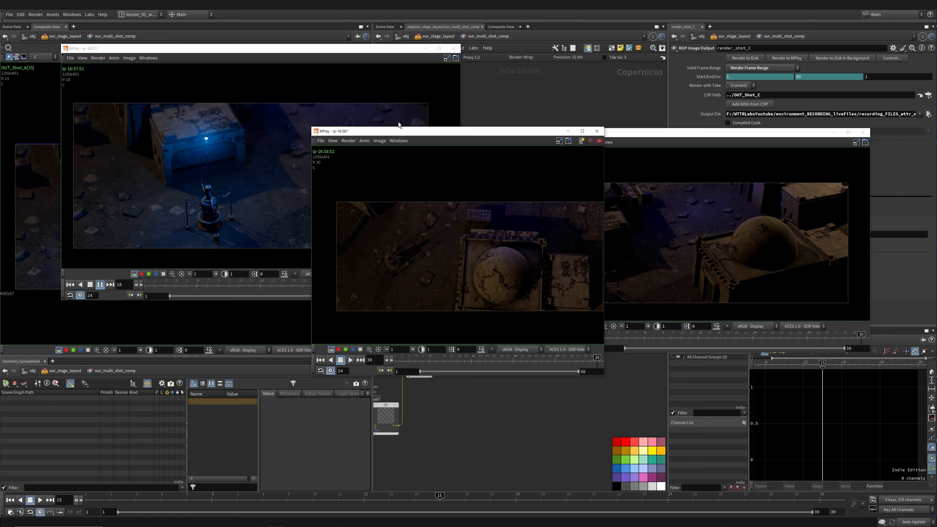
click(350, 360)
scroll(454, 284, up, 1)
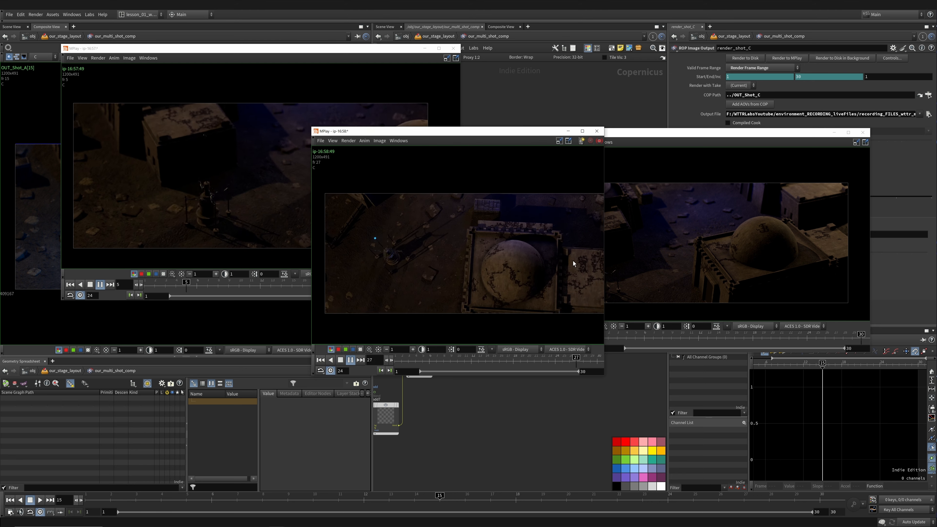
drag(605, 265, 683, 257)
click(725, 248)
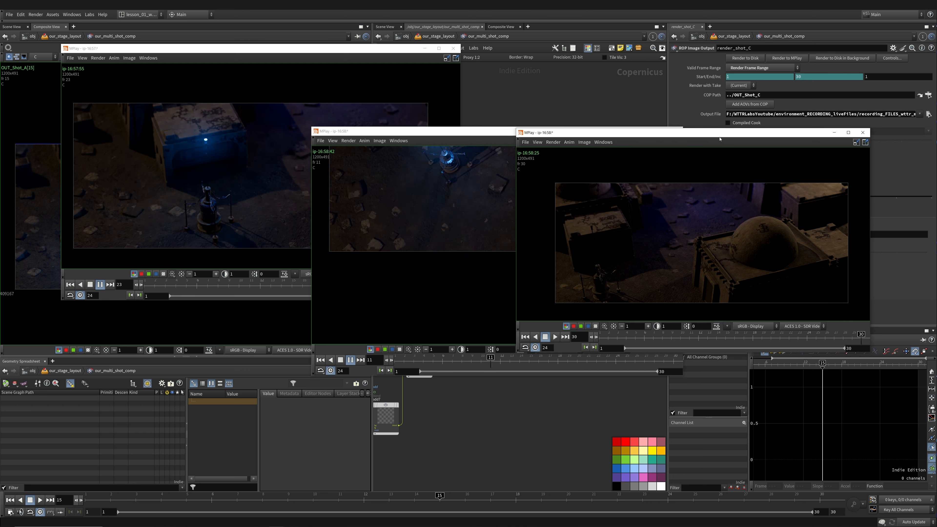
click(555, 336)
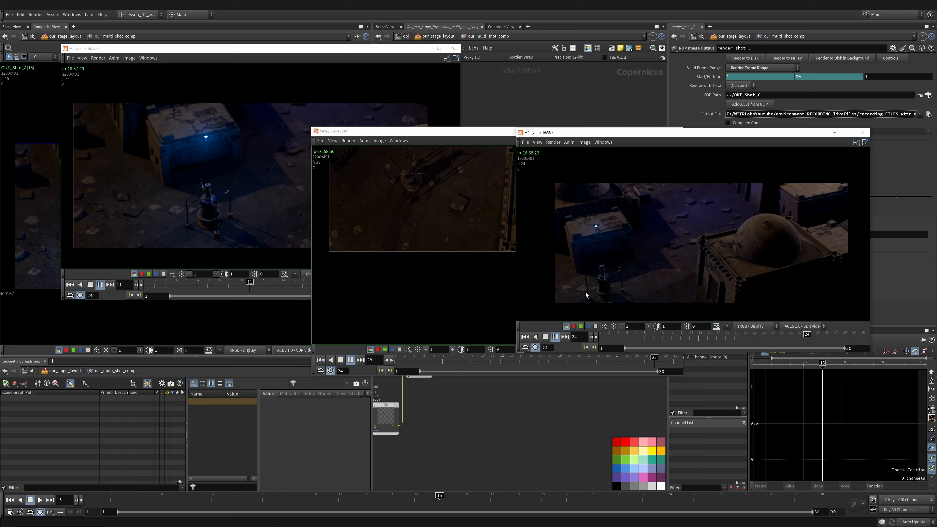
- Recentre shot C's image in MPlay and enlarge its window to fit the full frame
click(481, 184)
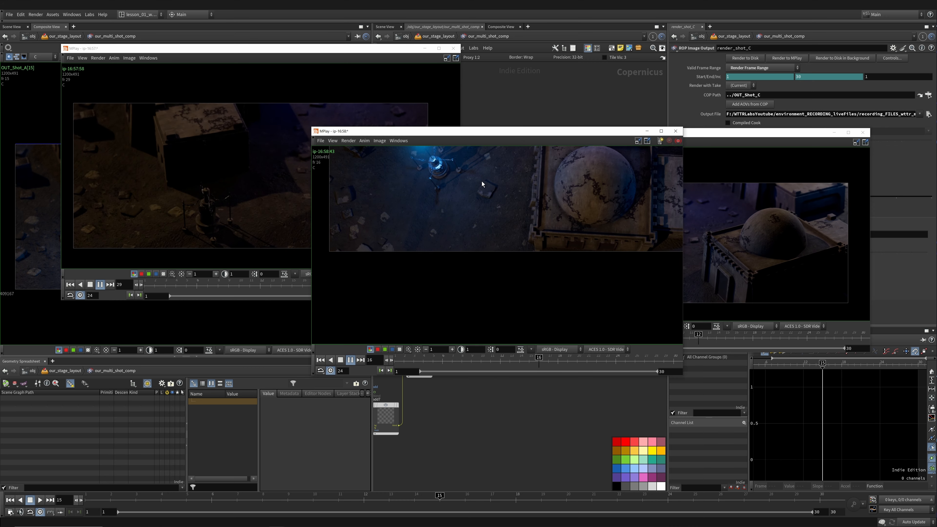
middle_drag(481, 183, 473, 274)
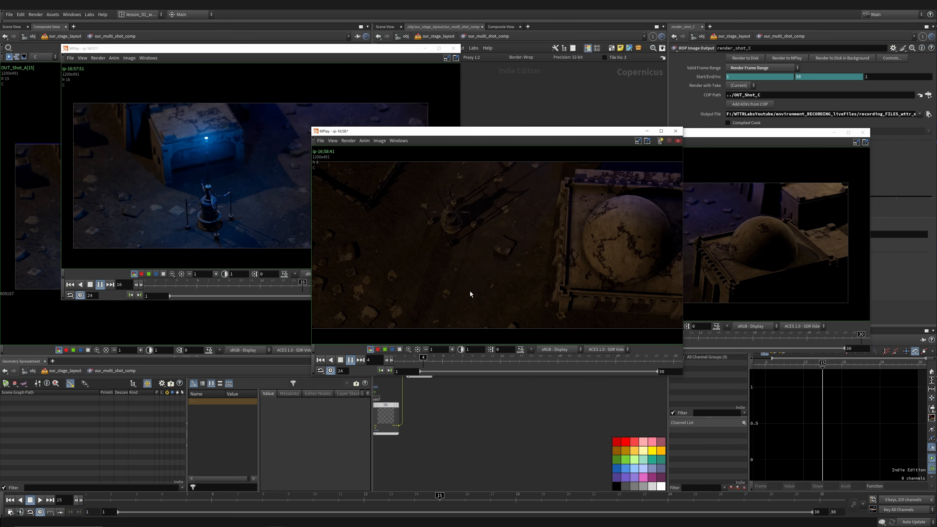
drag(683, 375, 738, 371)
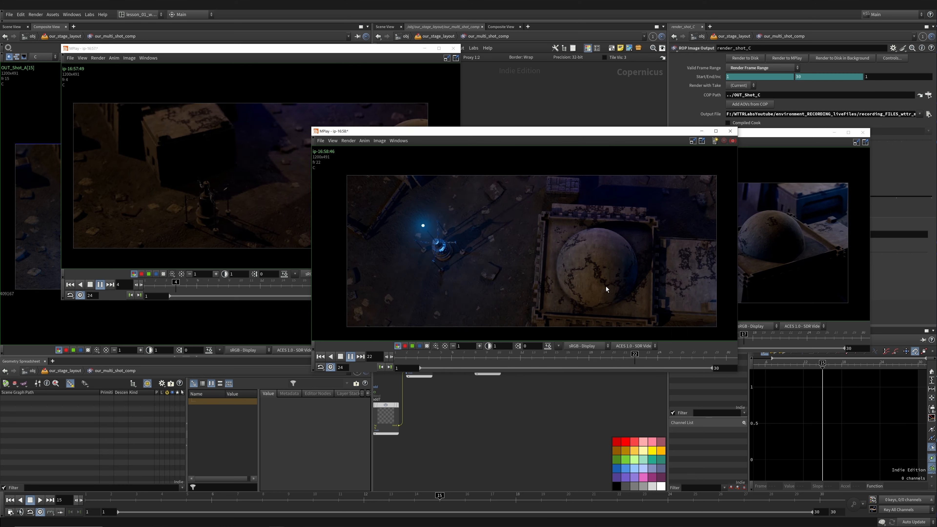
- Open the FFmpeg export for shot C's MPlay render and set the output file to $HIP/my_render_video.mp4
click(321, 141)
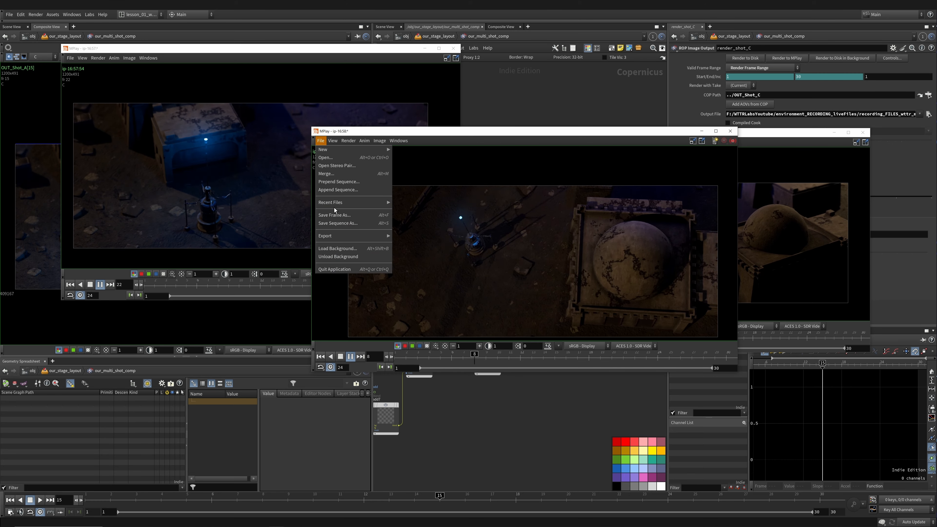
mouse_move(339, 235)
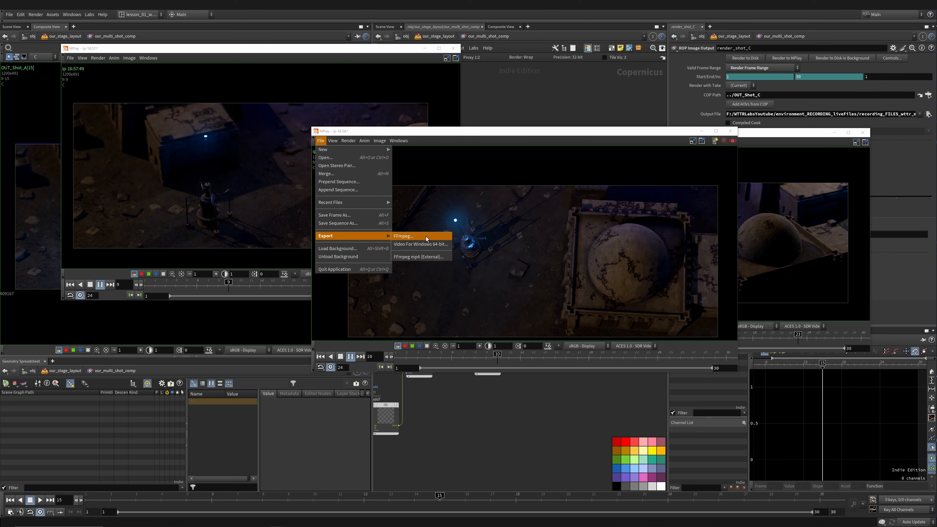
click(426, 237)
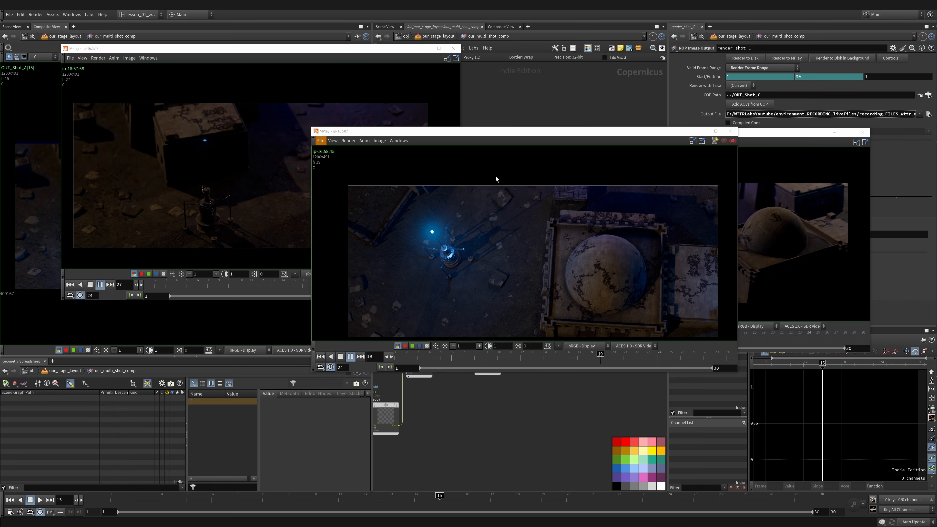
drag(310, 182, 359, 183)
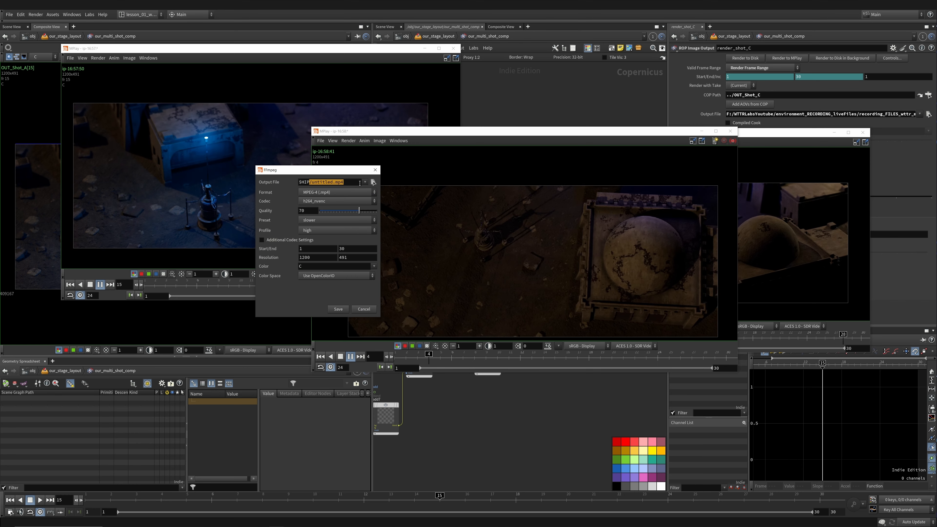
click(333, 182)
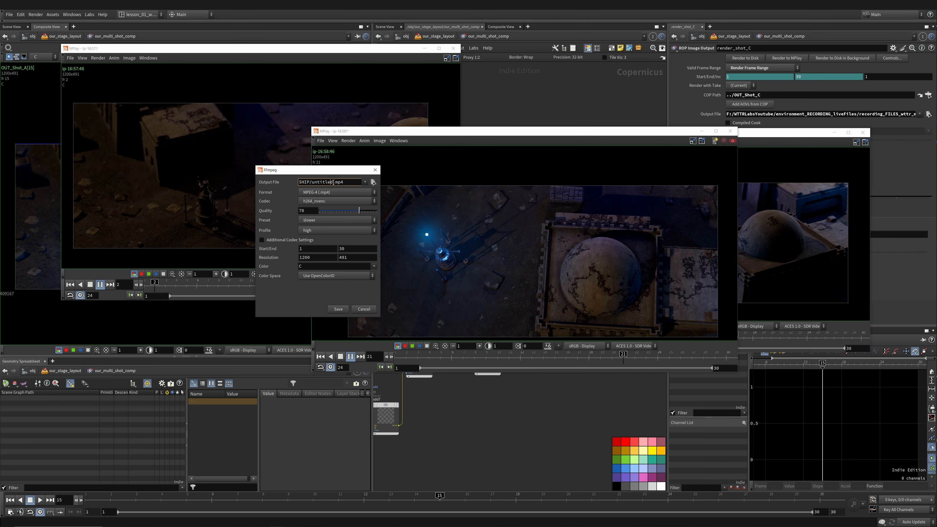
key(BackSpace)
key(BackSpace)
key(BackSpace)
key(BackSpace)
key(BackSpace)
key(BackSpace)
key(BackSpace)
key(BackSpace)
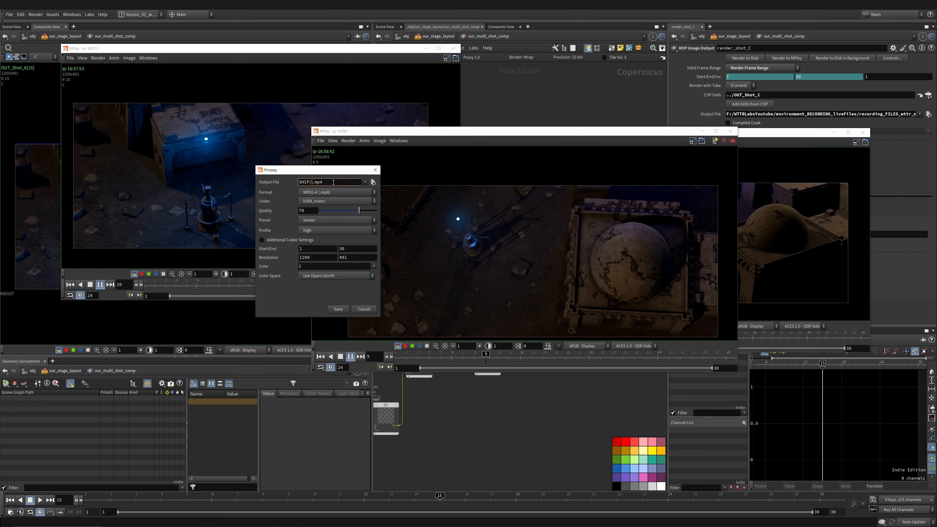
text(my_)
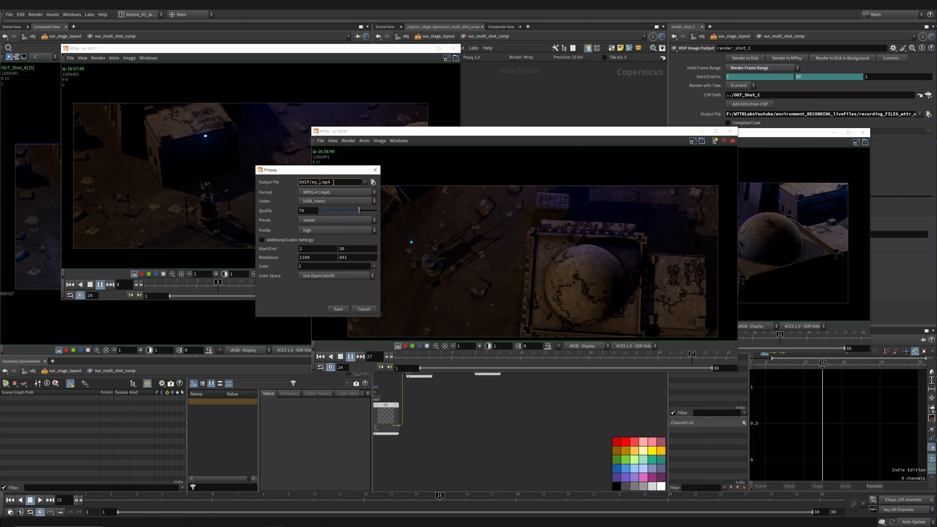
text(render_video)
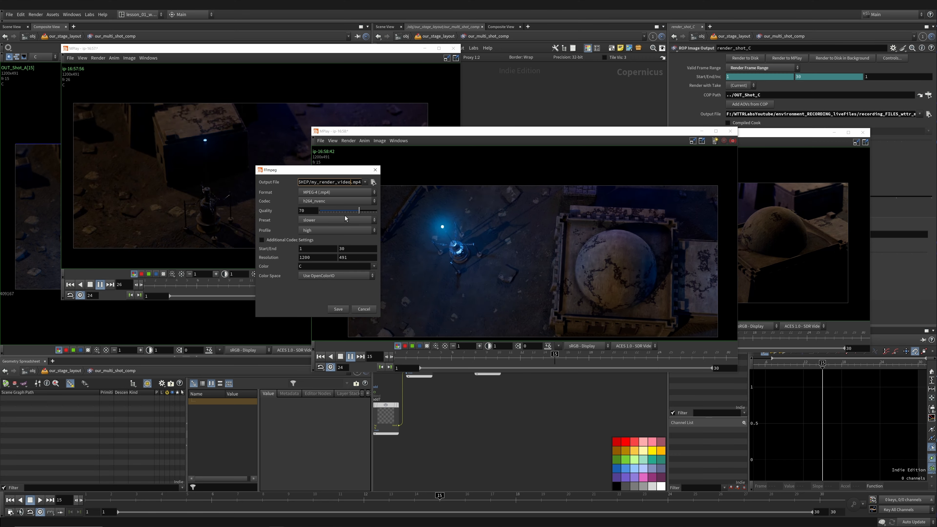
- Set the FFmpeg export quality to 100 and move the export dialog clear of shot C's render
drag(359, 211, 460, 207)
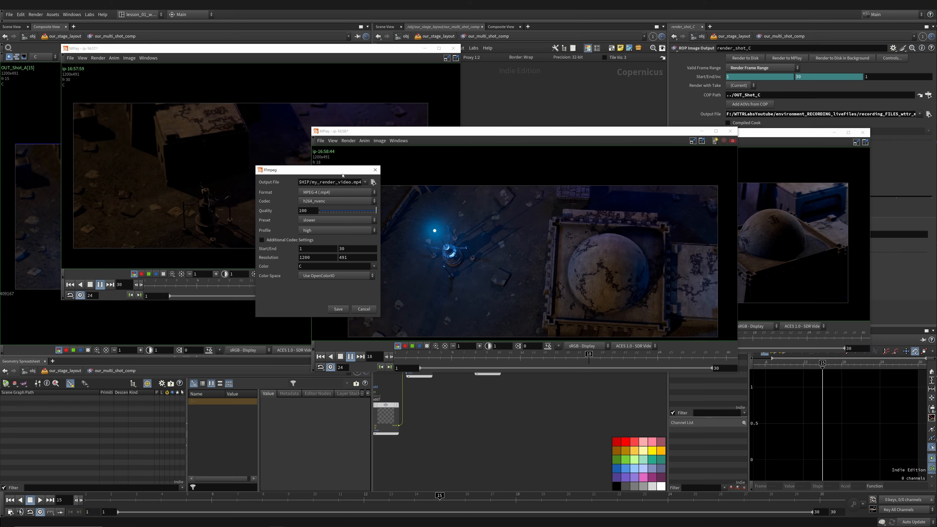
drag(343, 175, 337, 221)
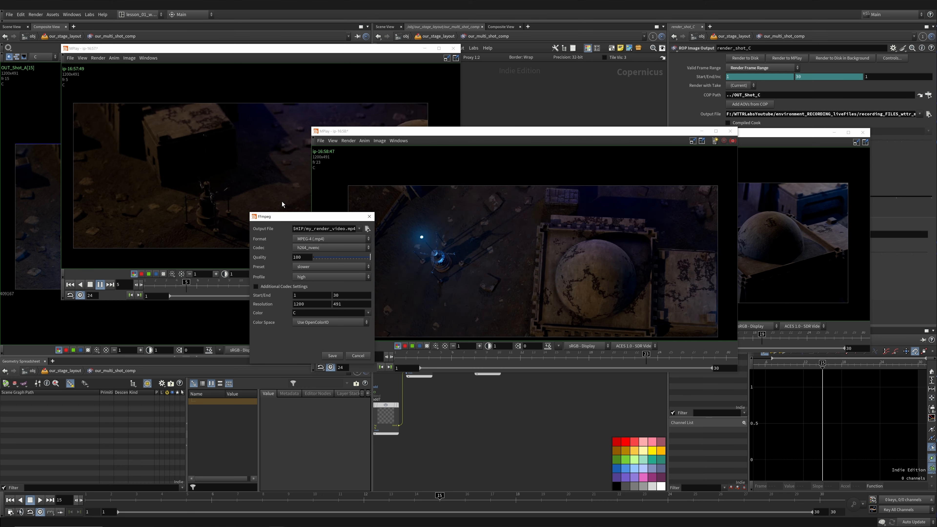
drag(329, 216, 221, 219)
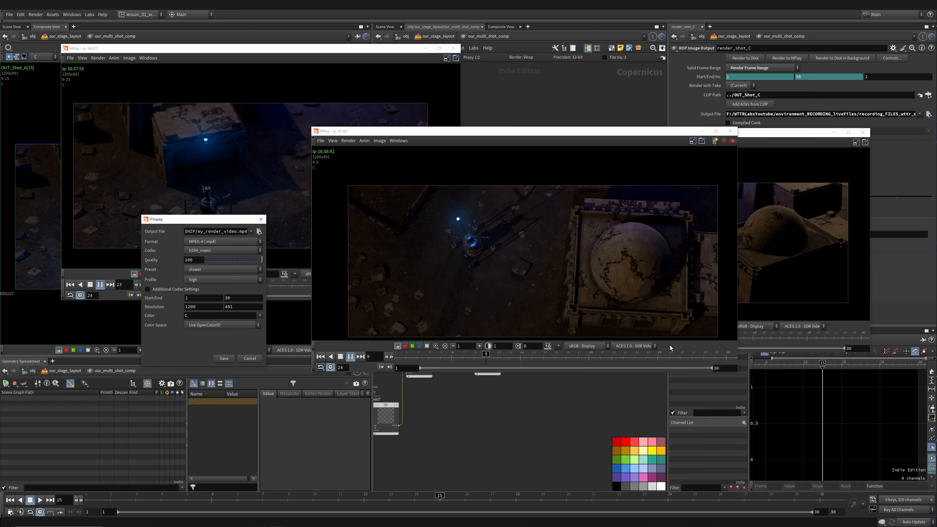
- Compare shot C's MPlay render with the Un-tone-mapped view and the ACES 1.0 - SDR Video view
click(634, 345)
click(633, 360)
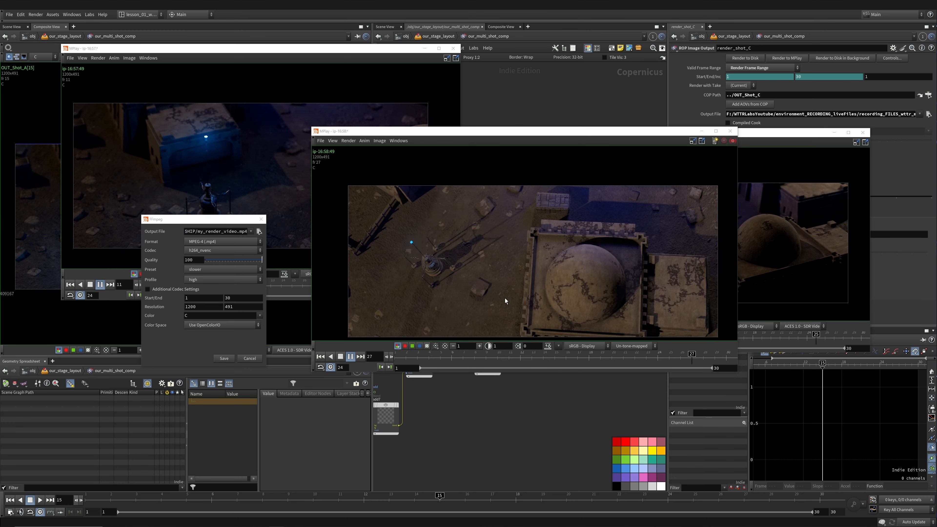
click(634, 346)
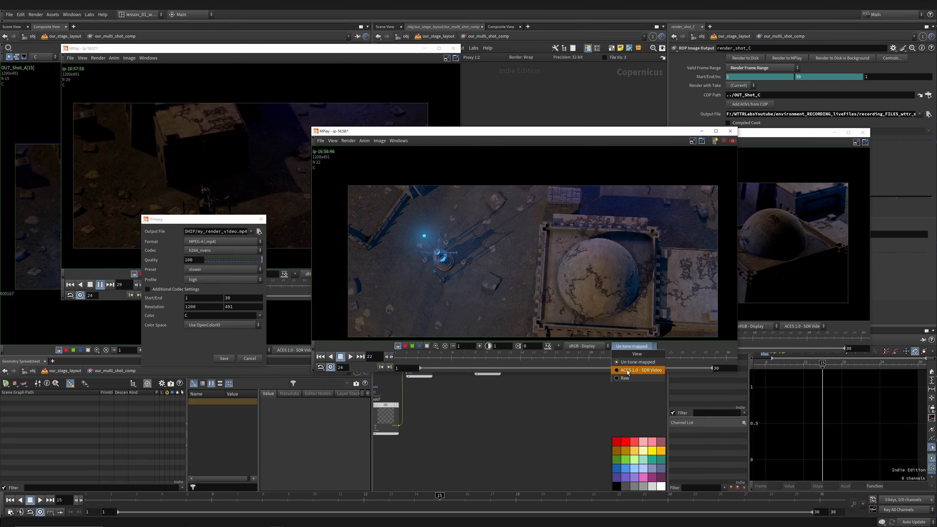
click(628, 370)
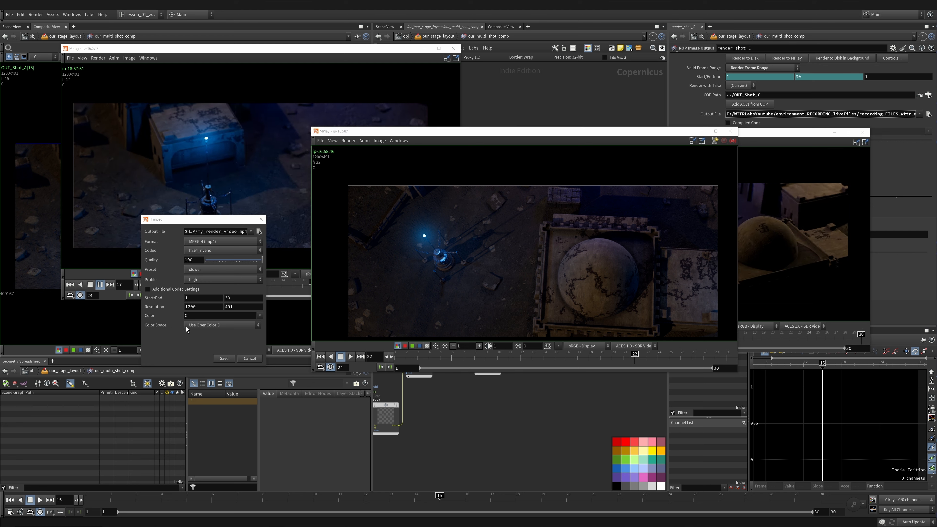
- Set the export's color space to Bake to OpenColorIO Display/View, check it against MPlay's ACES 1.0 - SDR Video view, and cancel the export
click(207, 325)
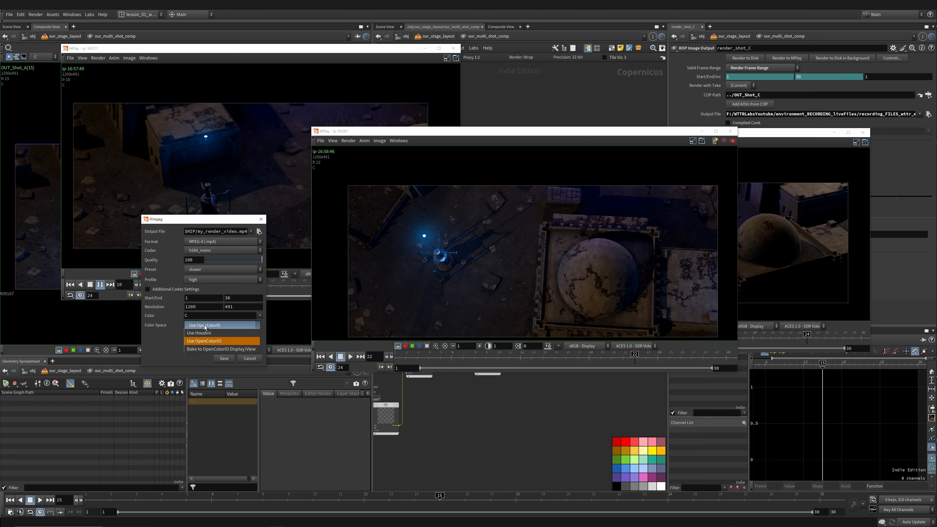
click(215, 350)
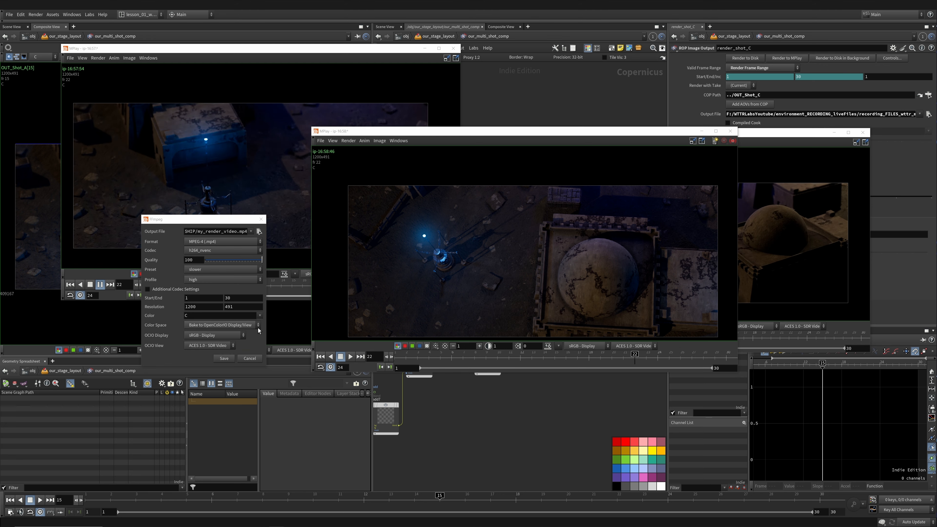
click(222, 326)
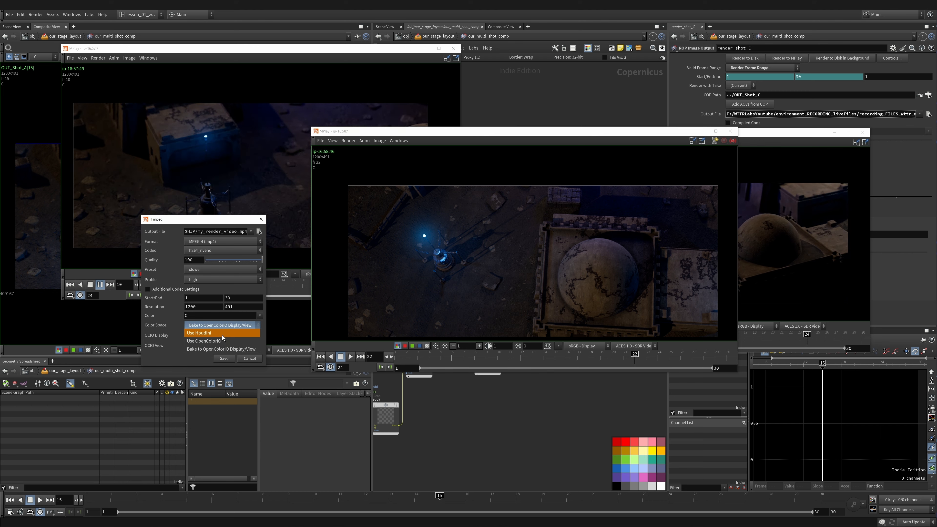
click(222, 350)
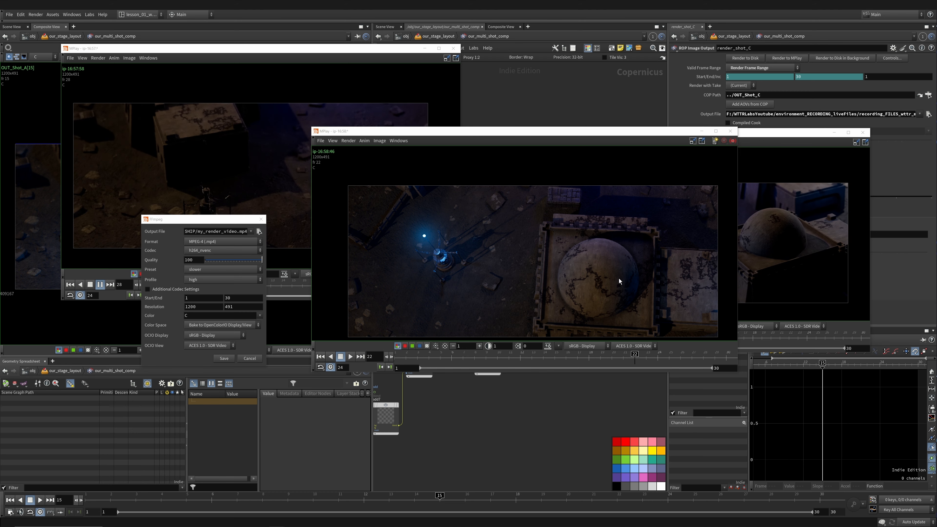
click(639, 346)
click(641, 370)
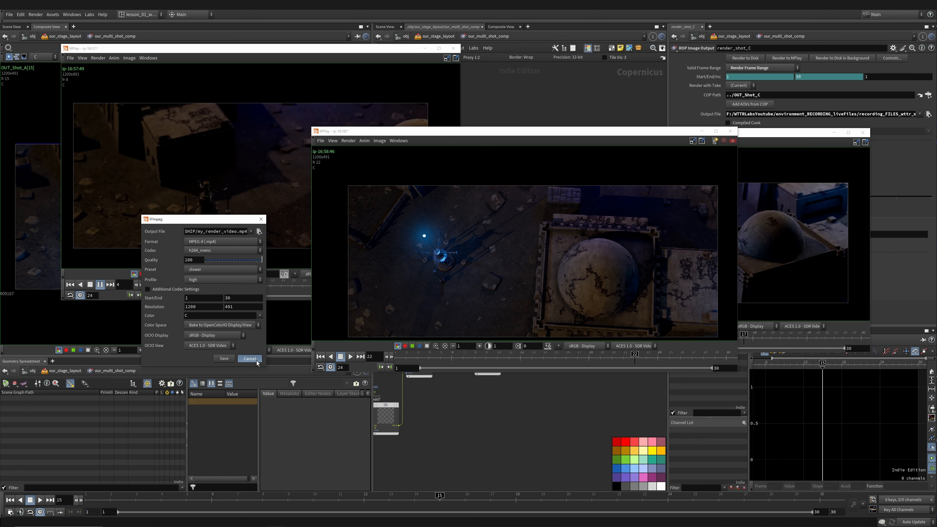
click(249, 358)
- Pause shot A's playback and show frame 17 of shot A and frame 12 of shot C in MPlay
click(100, 284)
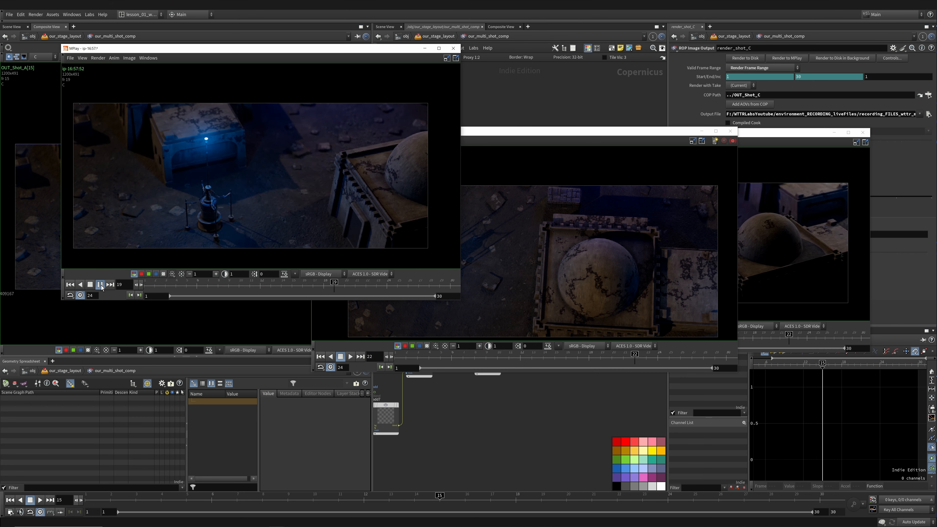
click(451, 354)
drag(439, 354, 520, 354)
click(313, 283)
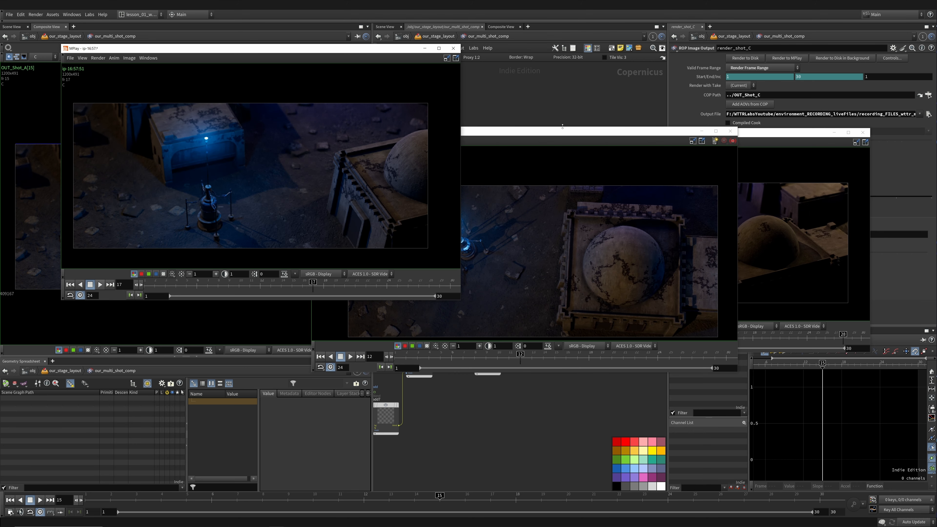
- Move shot C's window aside, bring shot B's MPlay window forward, and stop its playback at frame 24
drag(546, 131, 389, 201)
drag(650, 129, 649, 127)
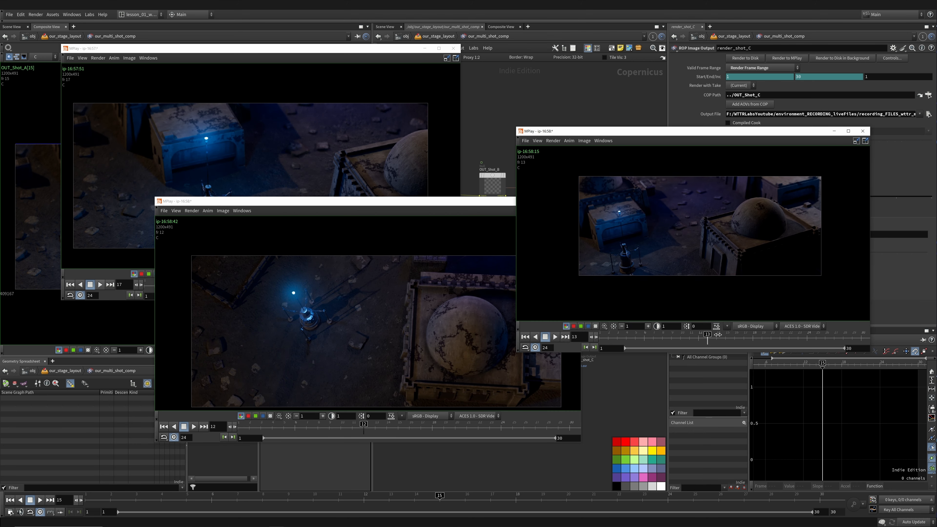
click(546, 336)
drag(712, 335, 807, 336)
scroll(674, 238, up, 5)
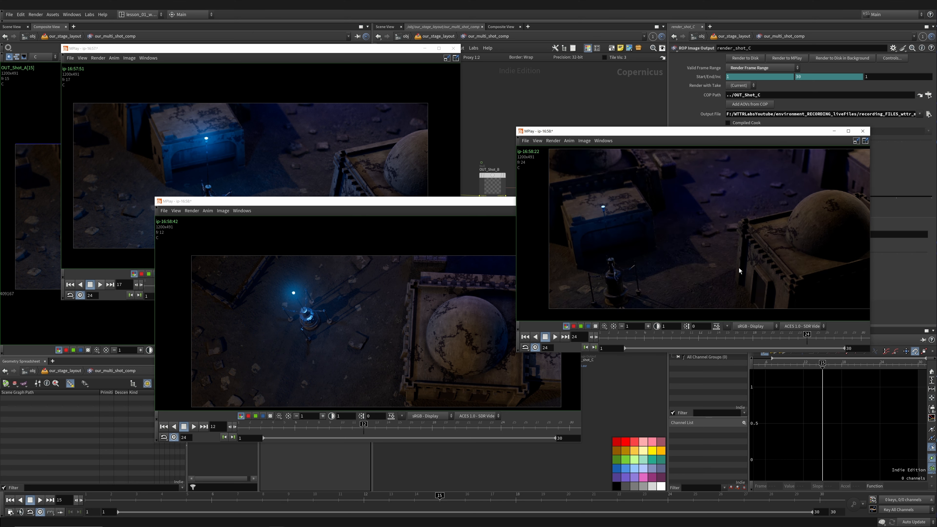
- Rearrange shot B's and shot C's MPlay windows so all three shots are visible, and make shot B's window taller
scroll(739, 270, down, 3)
drag(406, 201, 317, 222)
drag(646, 134, 603, 95)
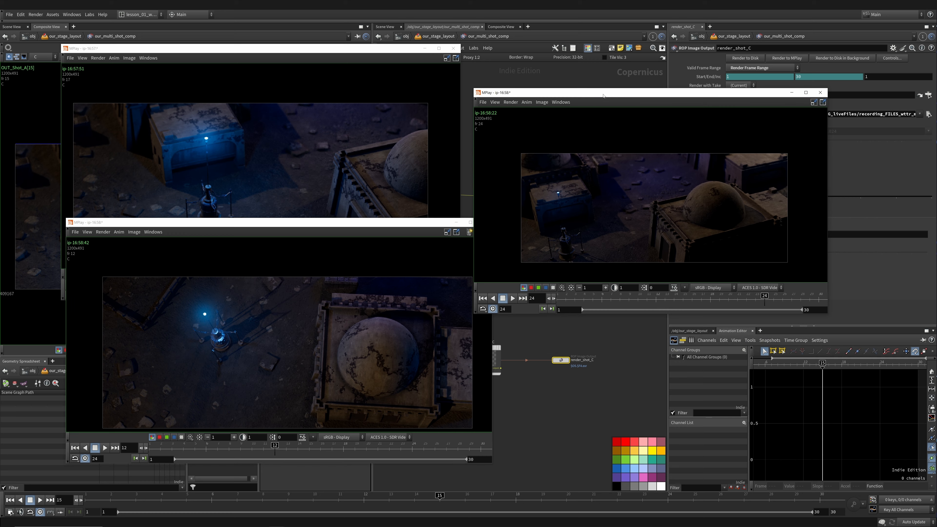
drag(602, 314, 604, 416)
scroll(645, 251, up, 2)
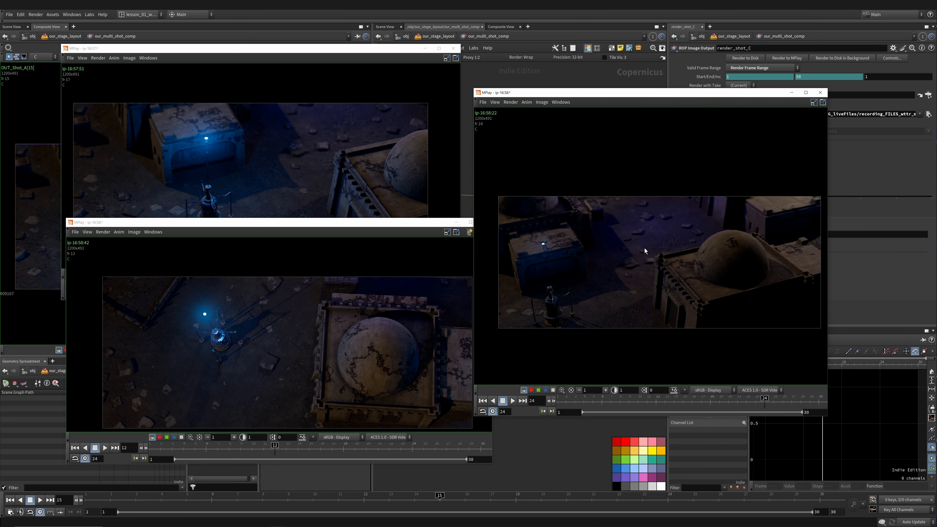
- Widen shot B's MPlay window, reframe its image, and move shot C's window down to uncover shot A
drag(828, 301, 913, 302)
mouse_move(686, 285)
middle_down()
mouse_move(686, 225)
mouse_move(662, 311)
mouse_move(670, 291)
middle_up()
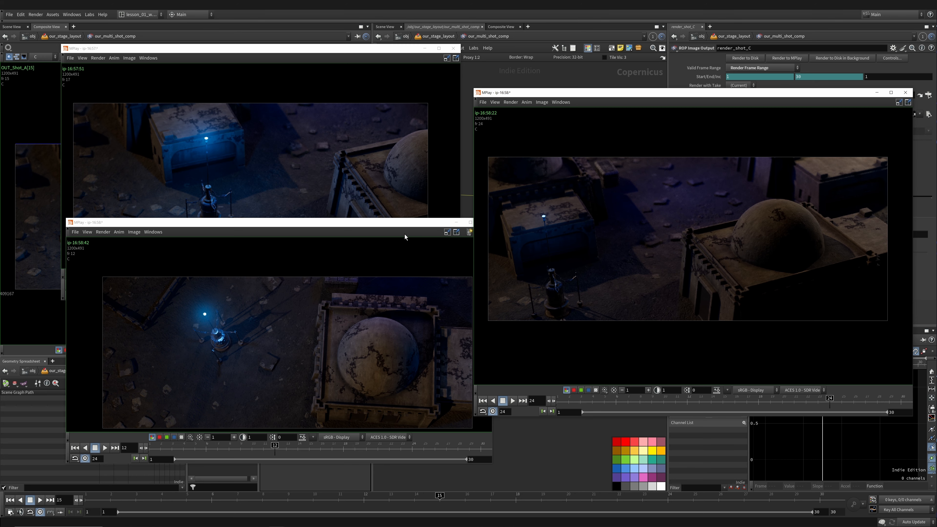
drag(408, 226, 383, 278)
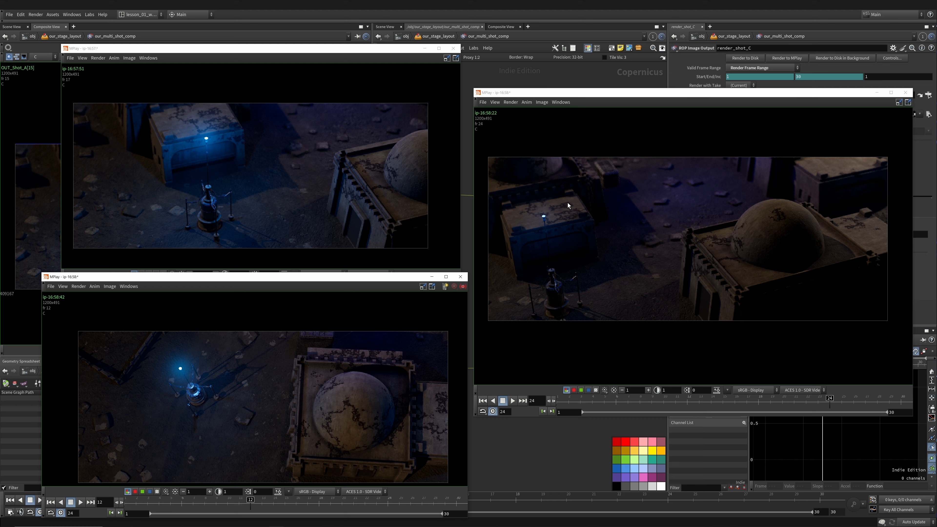
- Return to Houdini's our_stage_layout network, widen the network editor, and read the Lesson 20 notes on sample and challenge tasks
click(563, 79)
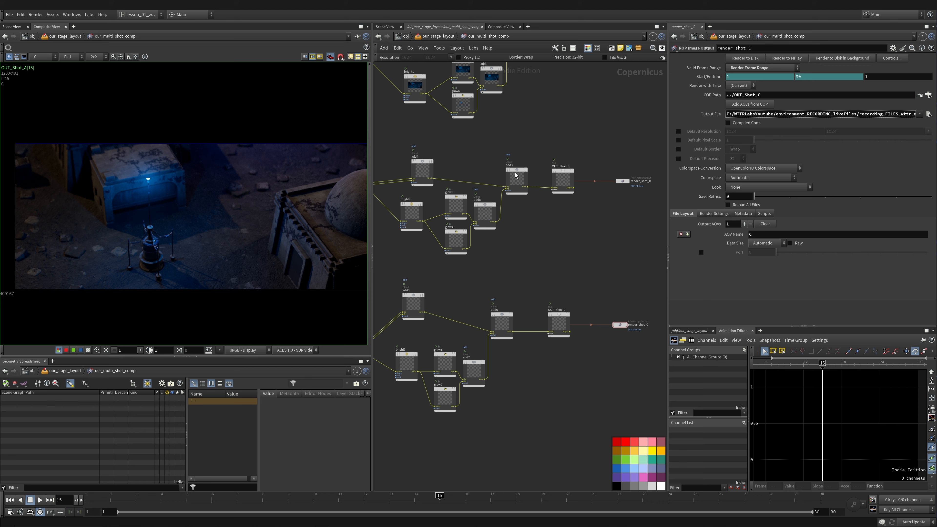
key(u)
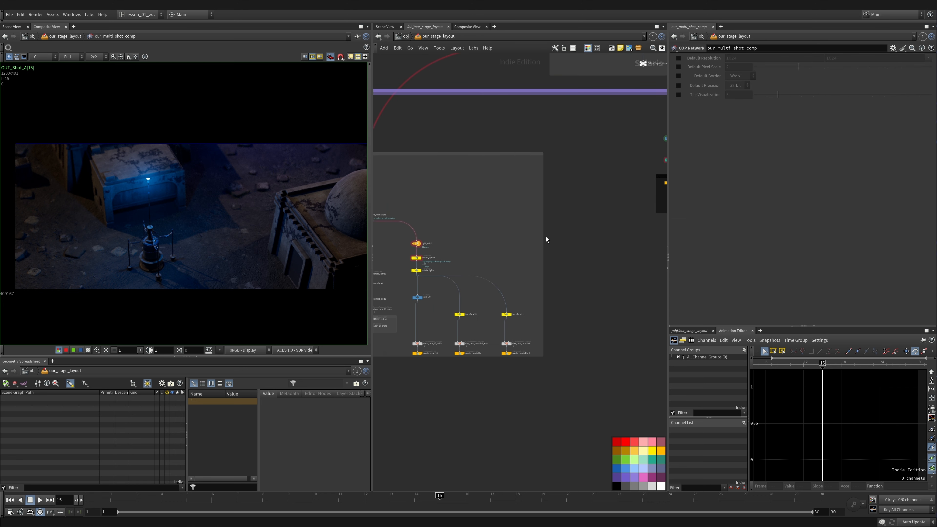
middle_drag(424, 245, 524, 250)
scroll(528, 252, up, 8)
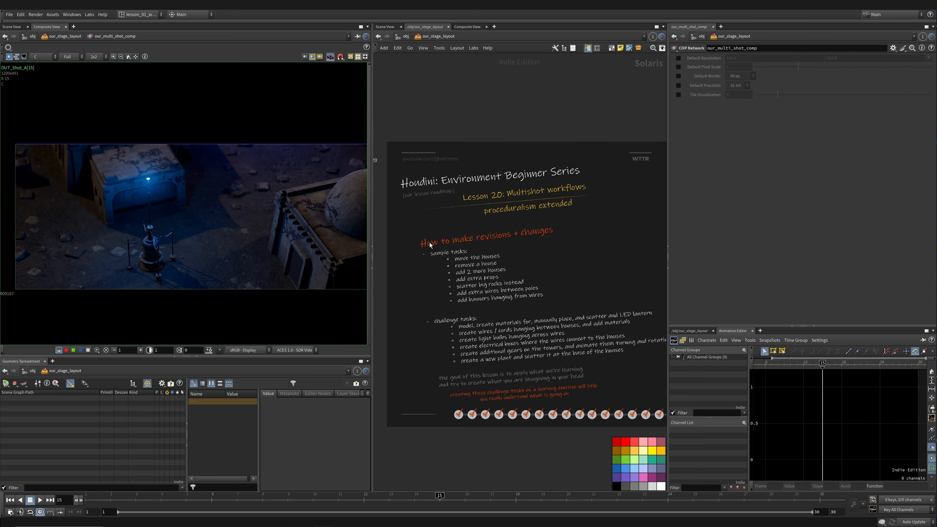
scroll(420, 240, up, 2)
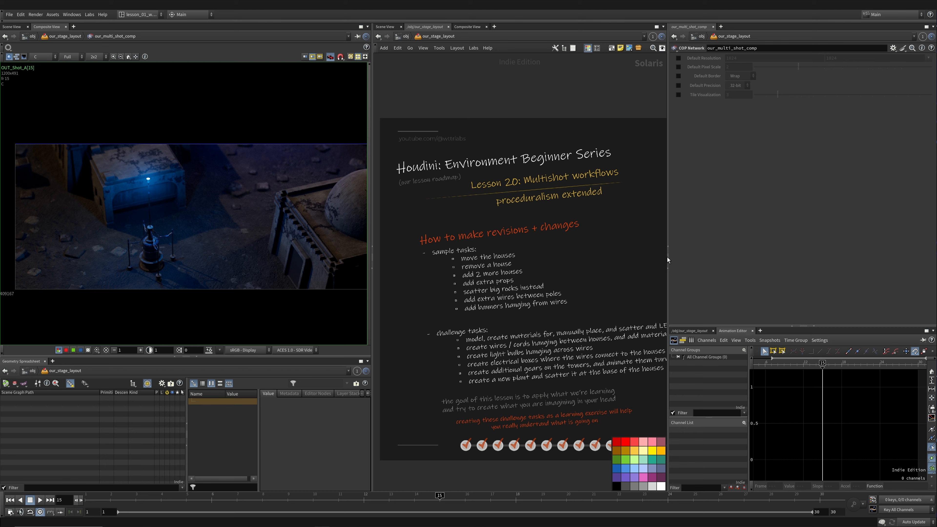
drag(669, 262, 922, 270)
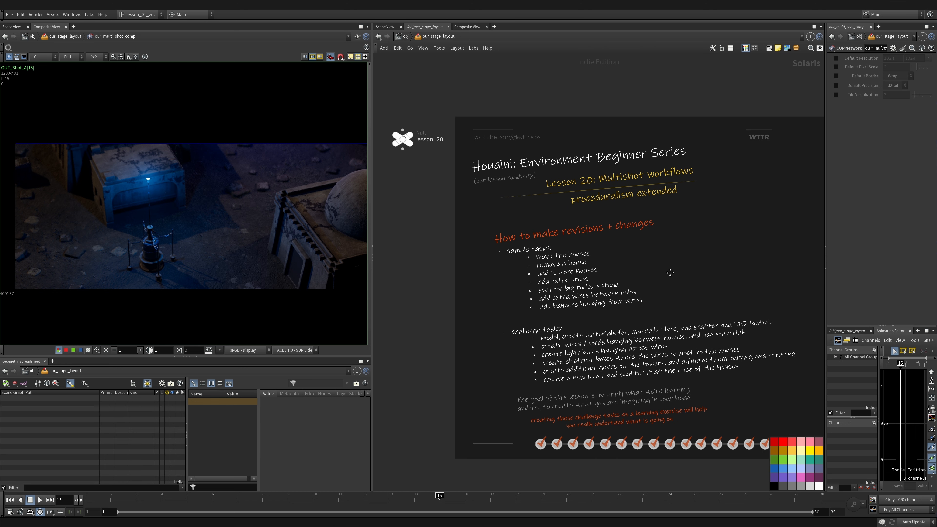
middle_drag(501, 262, 463, 247)
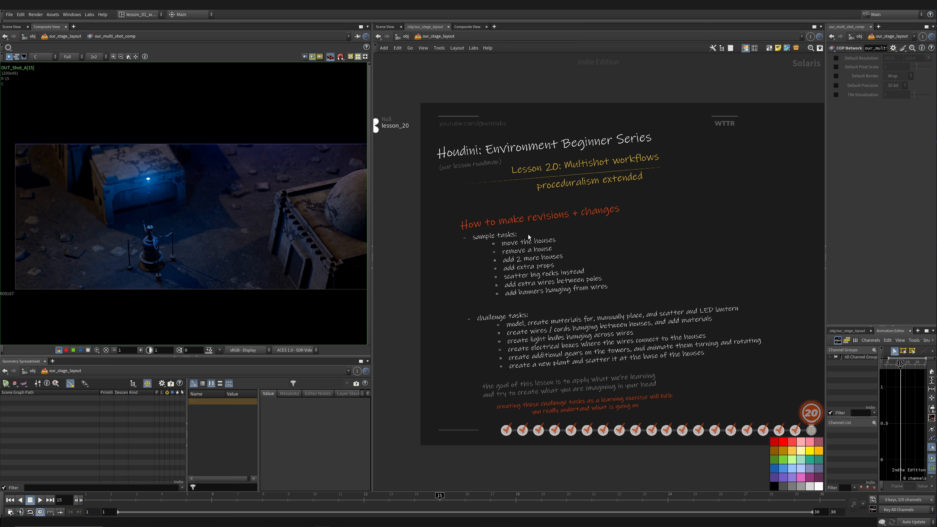
middle_drag(529, 236, 510, 211)
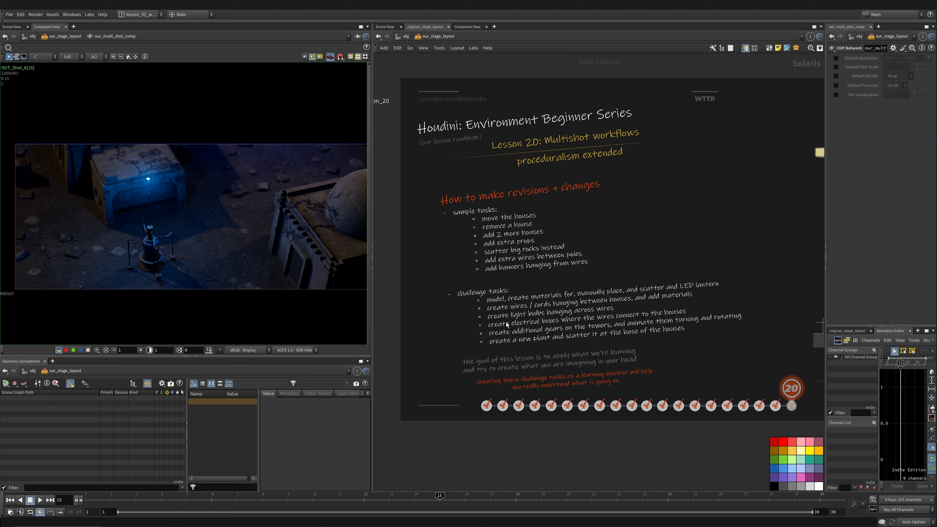
scroll(581, 313, up, 3)
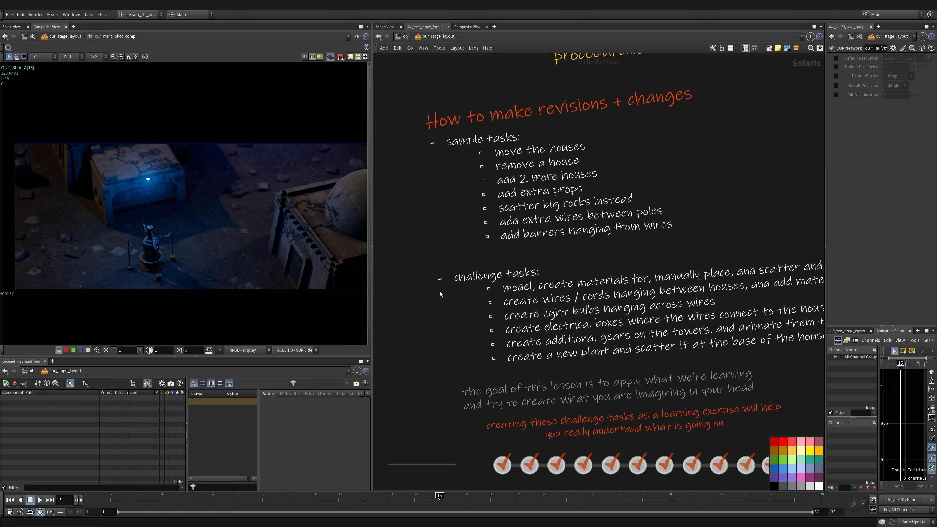
middle_drag(735, 297, 713, 302)
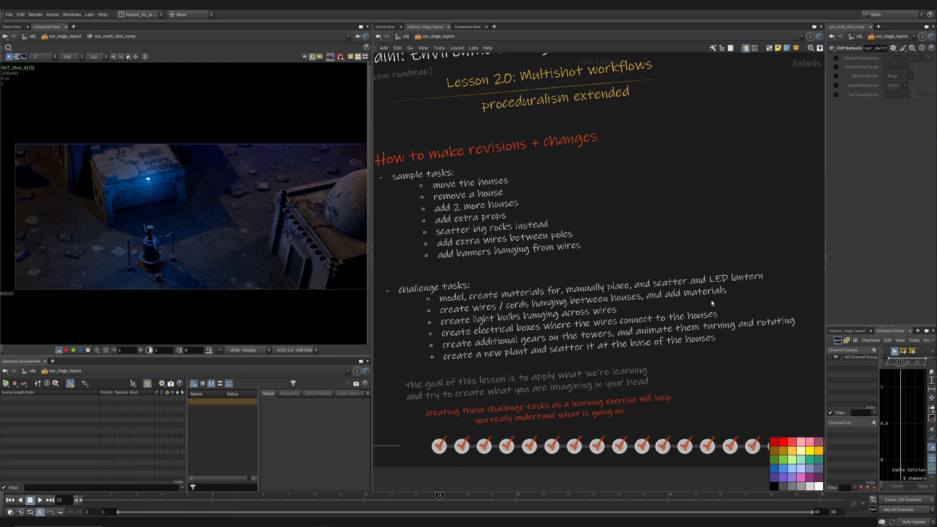
- Examine the Camera_Animations branches and the out_multi_shot_workflow cameras, render settings, batch render and comp nodes in the stage network
scroll(712, 303, down, 6)
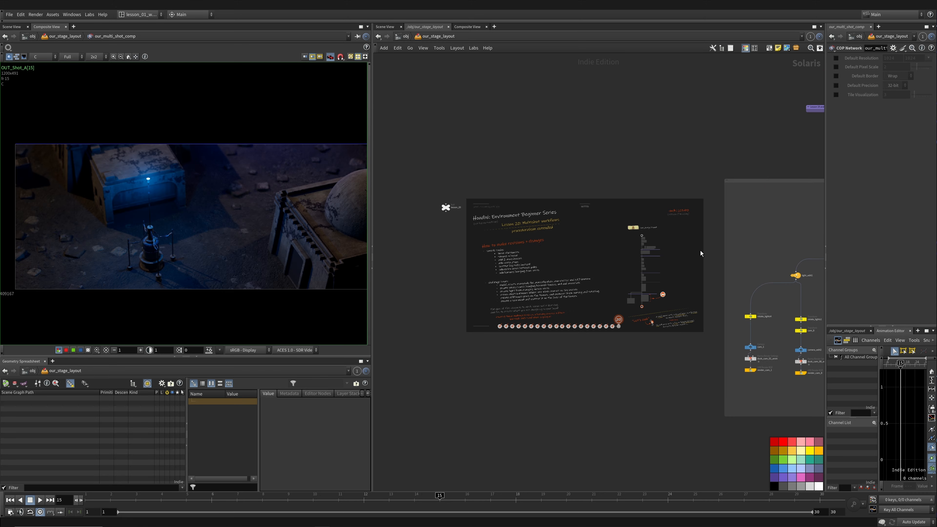
middle_drag(701, 253, 526, 251)
middle_drag(720, 226, 524, 220)
middle_drag(711, 243, 714, 214)
scroll(501, 245, up, 4)
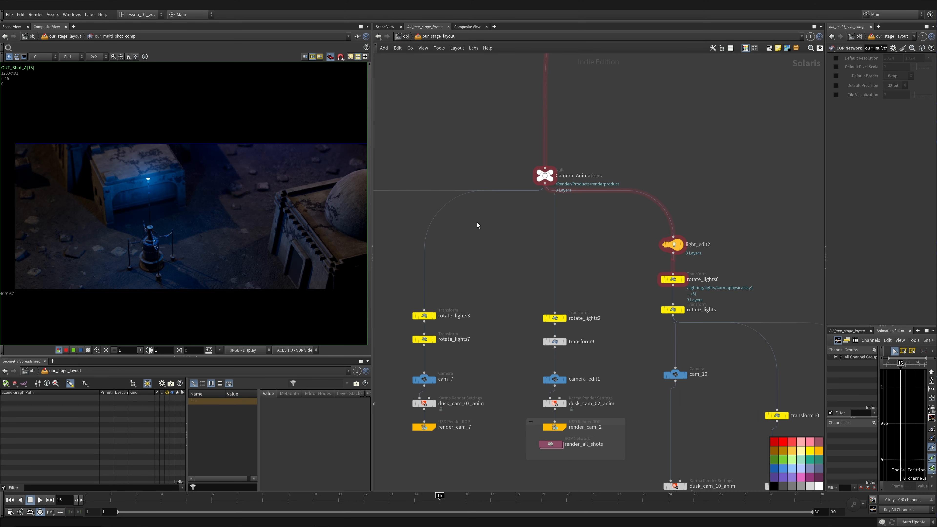
middle_drag(640, 424, 593, 311)
scroll(652, 317, down, 1)
middle_drag(652, 318, 585, 358)
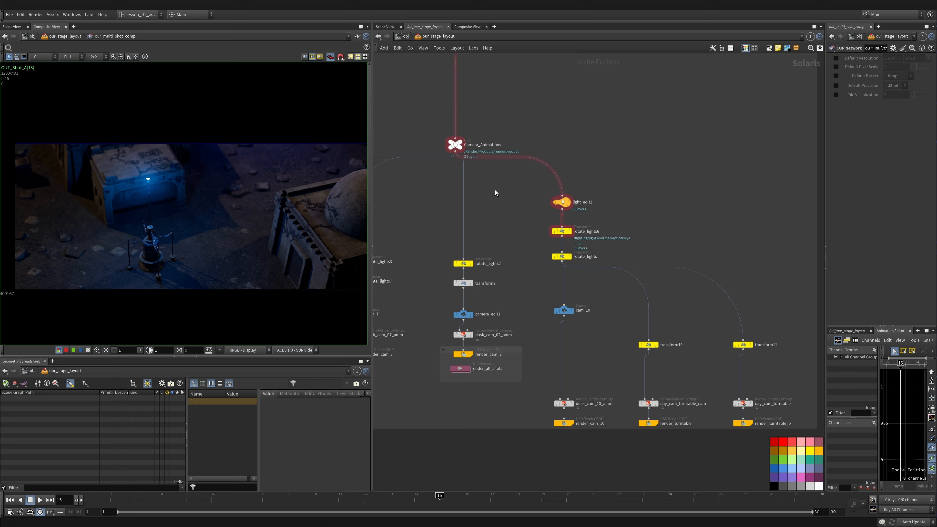
scroll(496, 193, down, 3)
middle_drag(805, 222, 454, 357)
scroll(560, 288, up, 4)
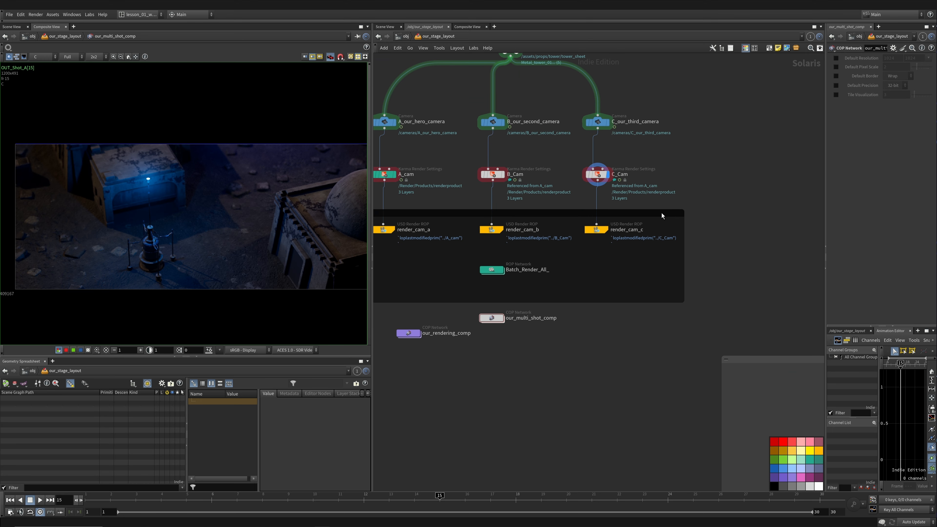
middle_drag(436, 99, 533, 234)
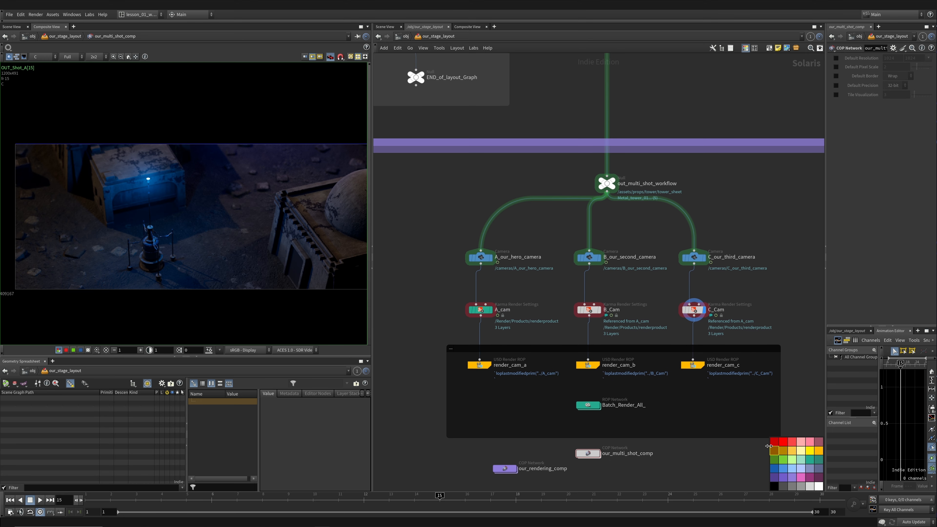
middle_drag(619, 400, 605, 335)
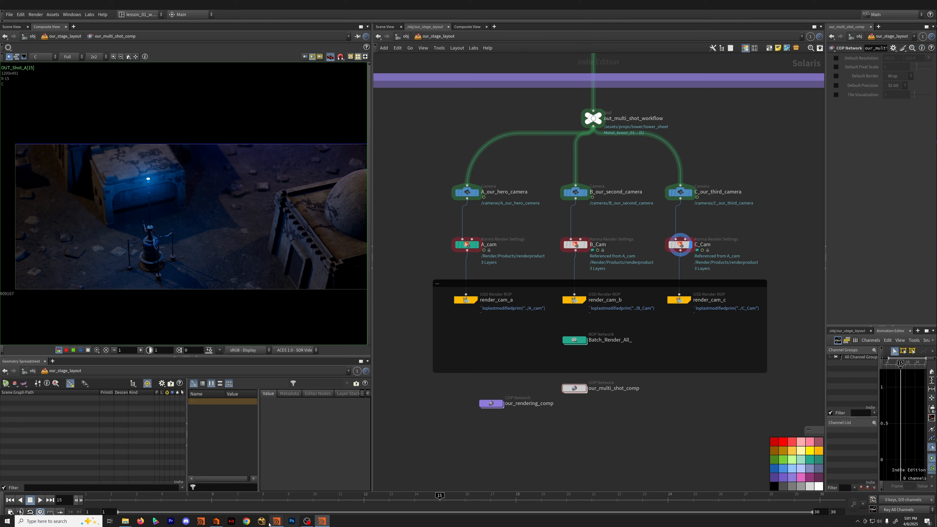
- Switch back to the three MPlay windows and move shot C's window up so all shots are visible
mouse_move(276, 521)
click(336, 494)
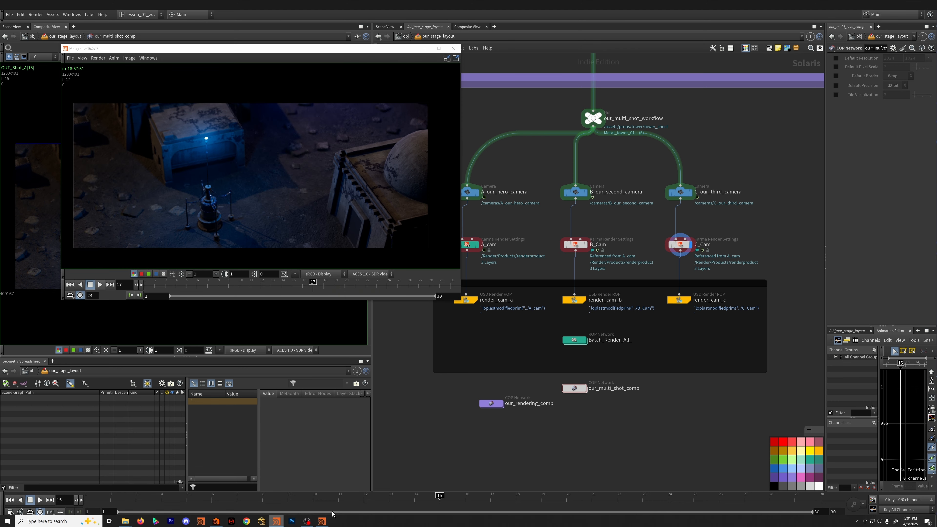
click(398, 495)
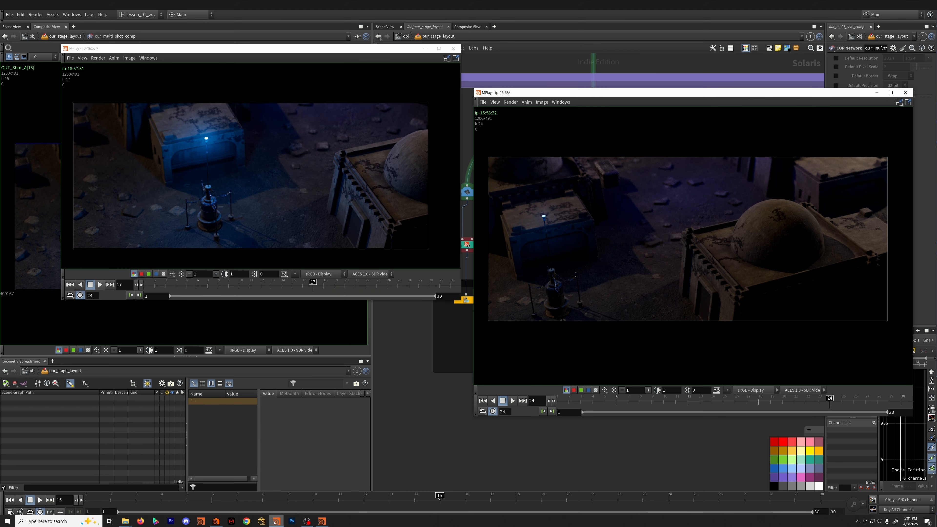
click(462, 494)
drag(258, 277, 264, 233)
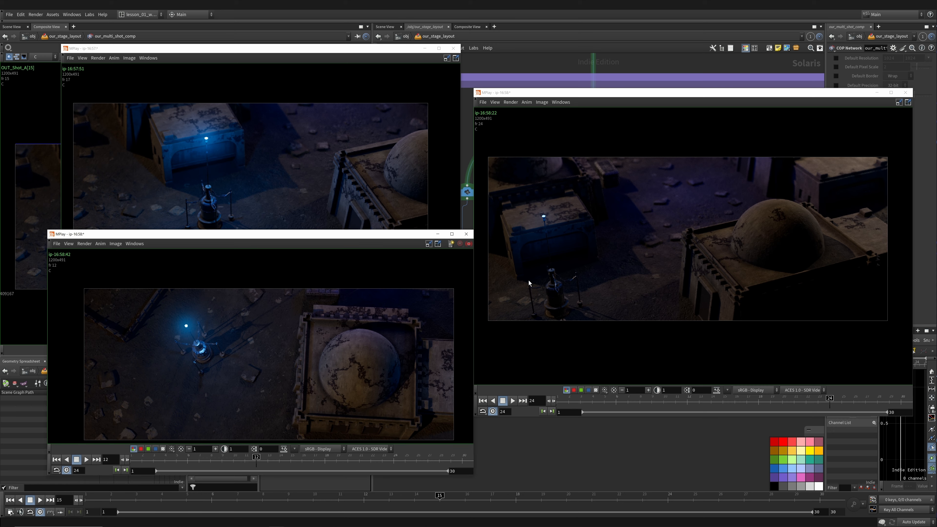
- Preview shot B at frame 17 and in playback, and reframe shot C's image at frame 13
click(587, 401)
click(512, 401)
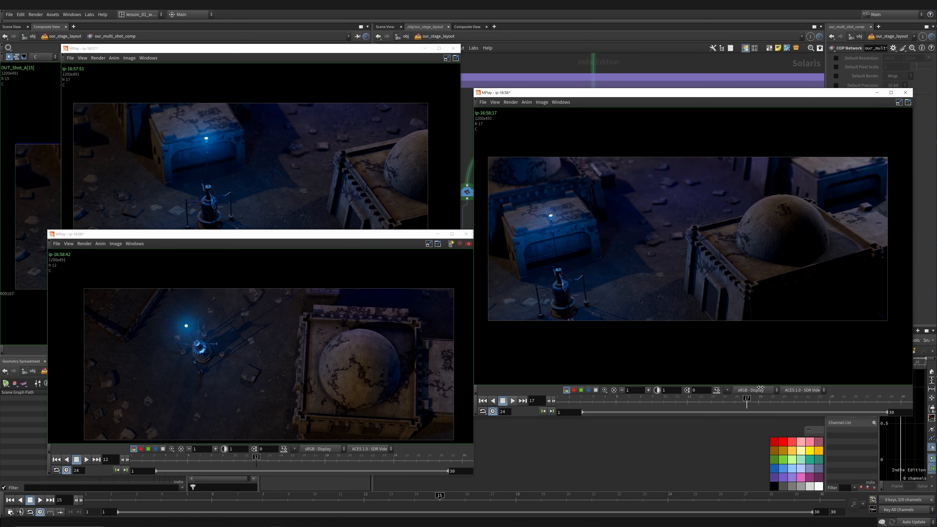
click(514, 400)
click(265, 332)
drag(261, 458, 280, 455)
middle_drag(278, 336, 273, 312)
- Play shot B again, pause it, and scrub to frame 15
click(513, 401)
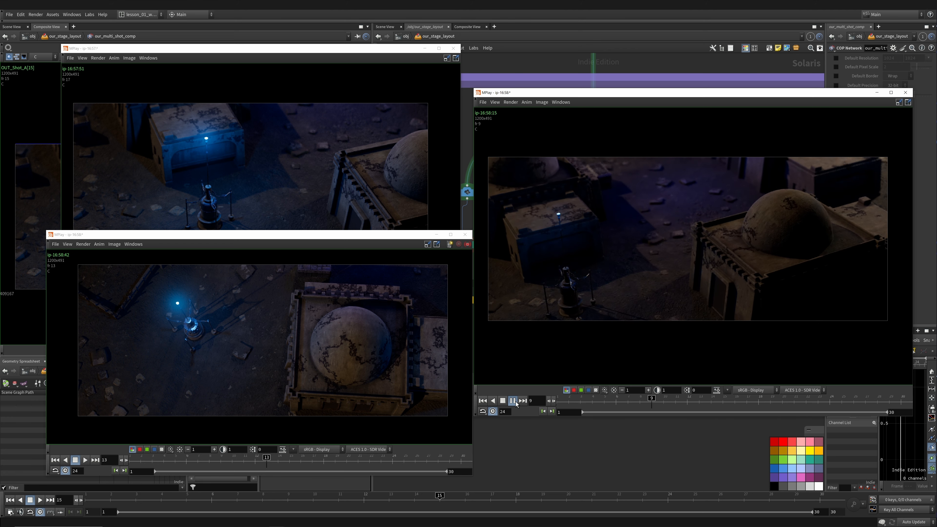
click(515, 403)
drag(665, 399, 730, 400)
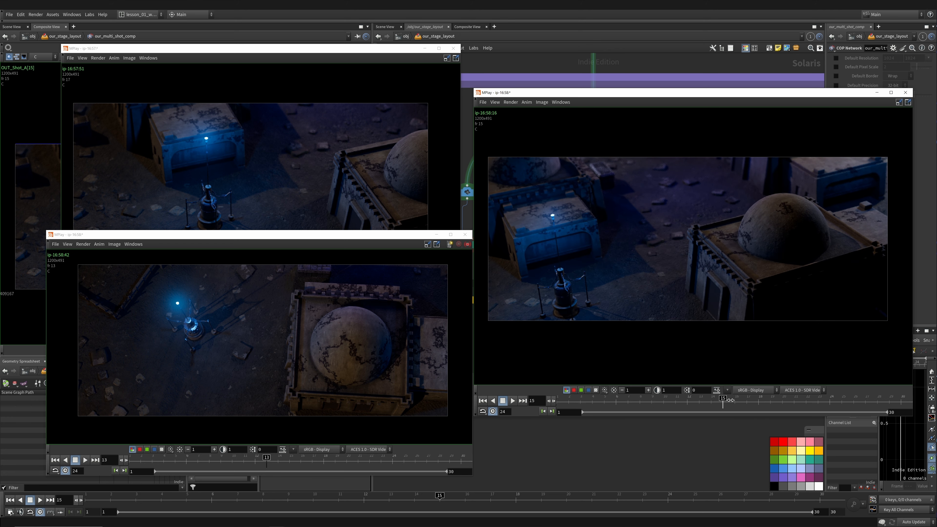
- Nudge shot C's window, play the shot, and scrub to frame 16 with the full image in view
drag(309, 231, 309, 232)
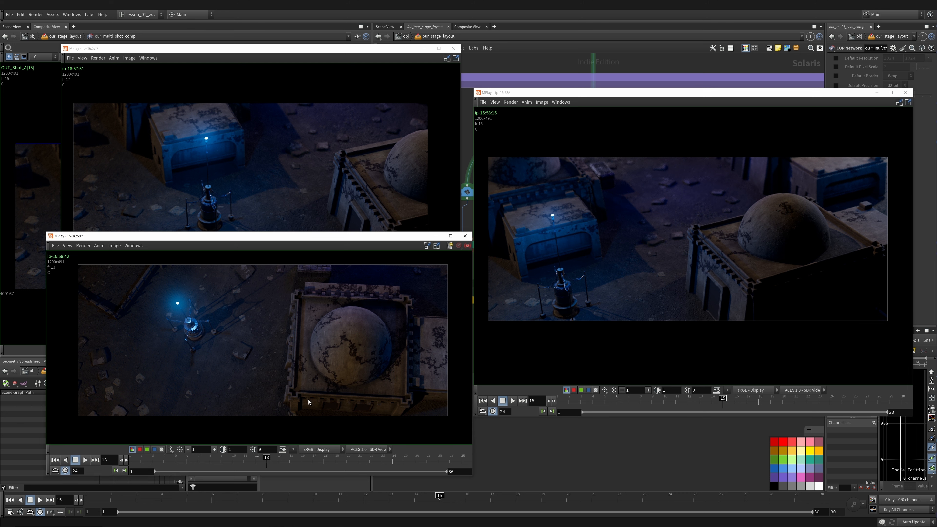
drag(289, 462, 268, 467)
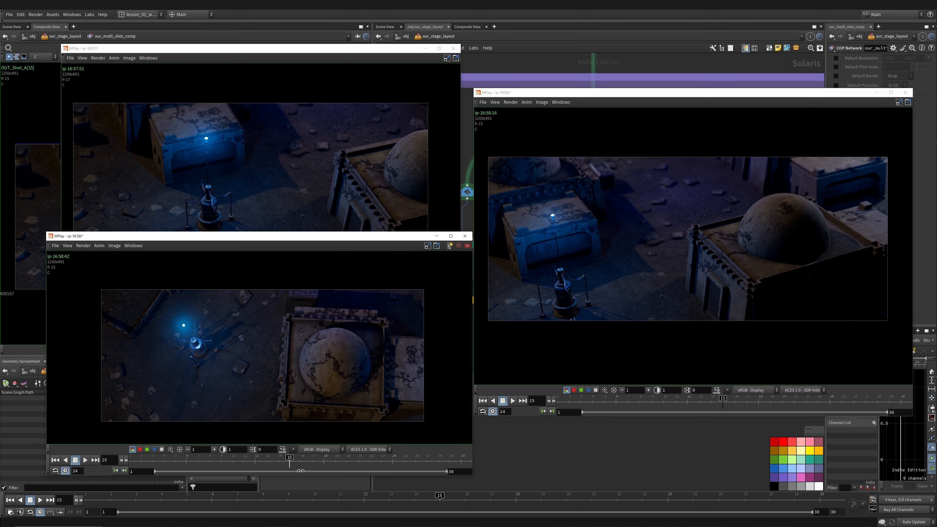
click(85, 460)
drag(354, 464, 304, 467)
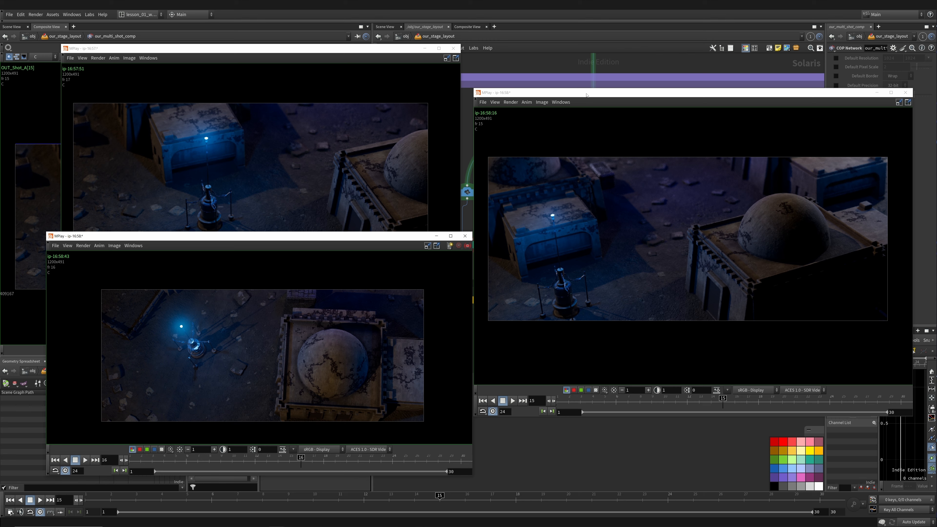
- Reposition shot B's and shot C's windows, showing frame 14 of shot B and frame 18 of shot C
drag(587, 95, 579, 79)
drag(618, 386, 704, 391)
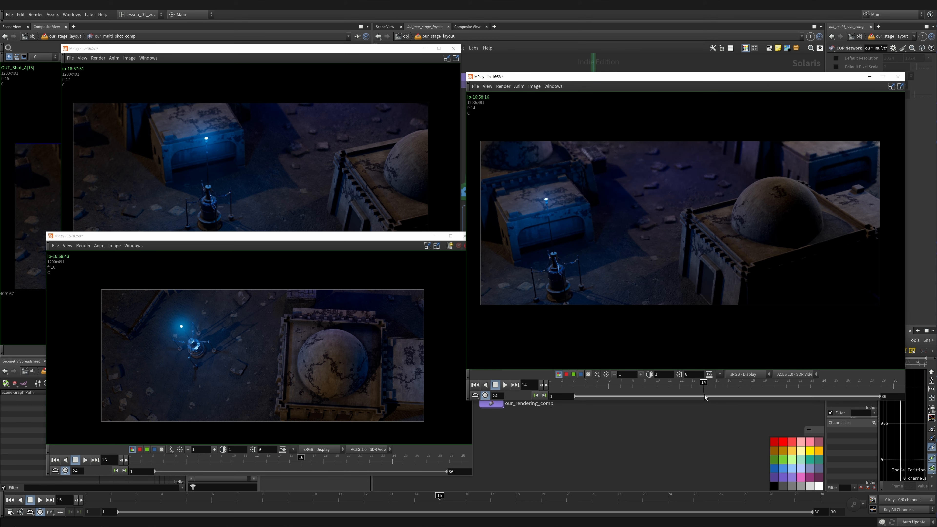
drag(236, 236, 228, 239)
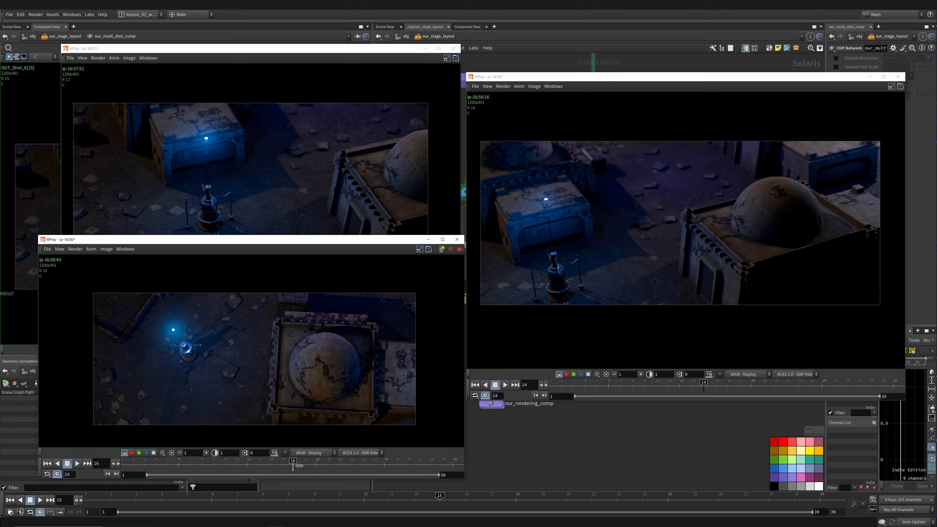
drag(298, 466, 316, 466)
- Show frame 18 of shot A, bring shot C's window back to the front, and spread shot B's and shot C's windows apart
click(246, 144)
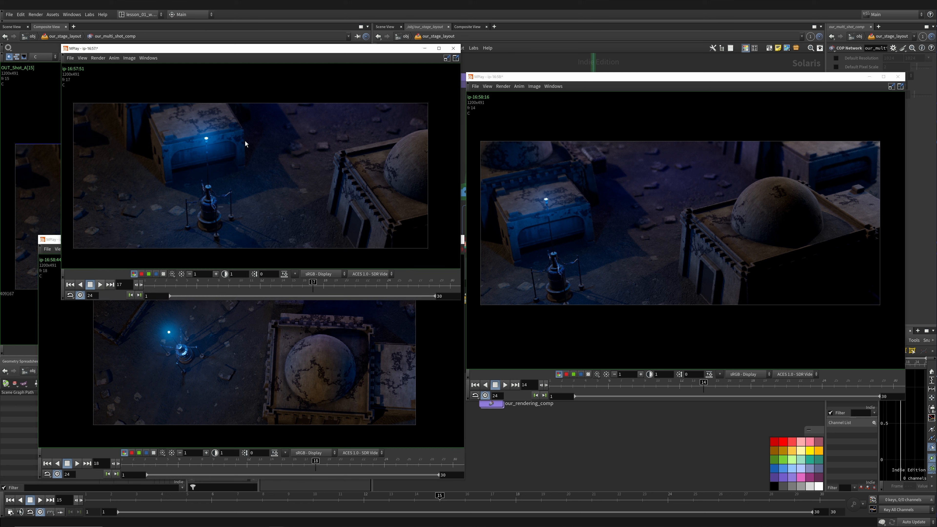
drag(218, 285, 332, 304)
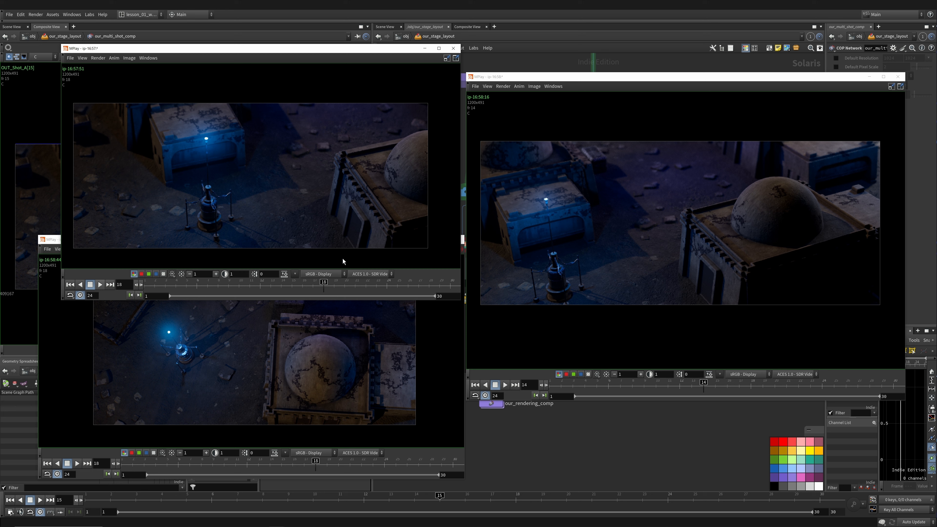
click(348, 310)
drag(200, 246, 200, 251)
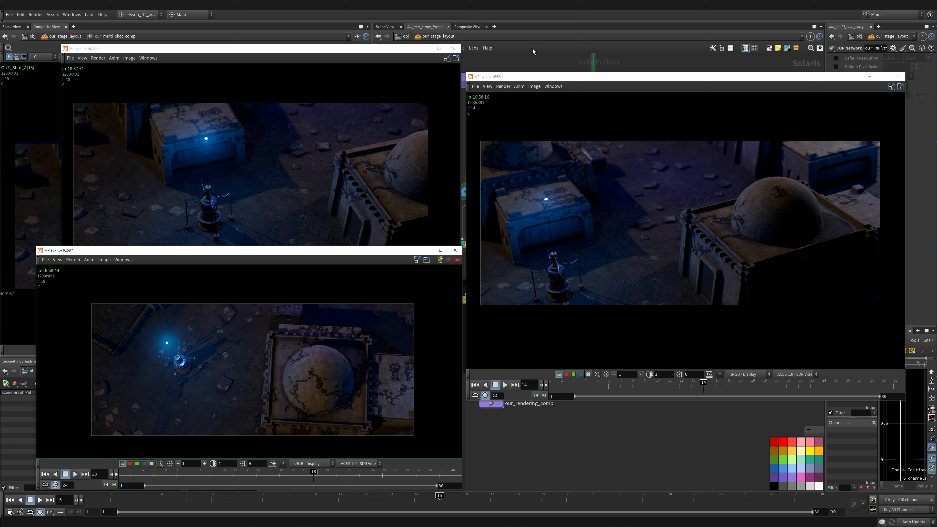
mouse_move(370, 253)
mouse_down()
mouse_move(353, 273)
mouse_move(366, 241)
mouse_up()
drag(597, 77, 601, 71)
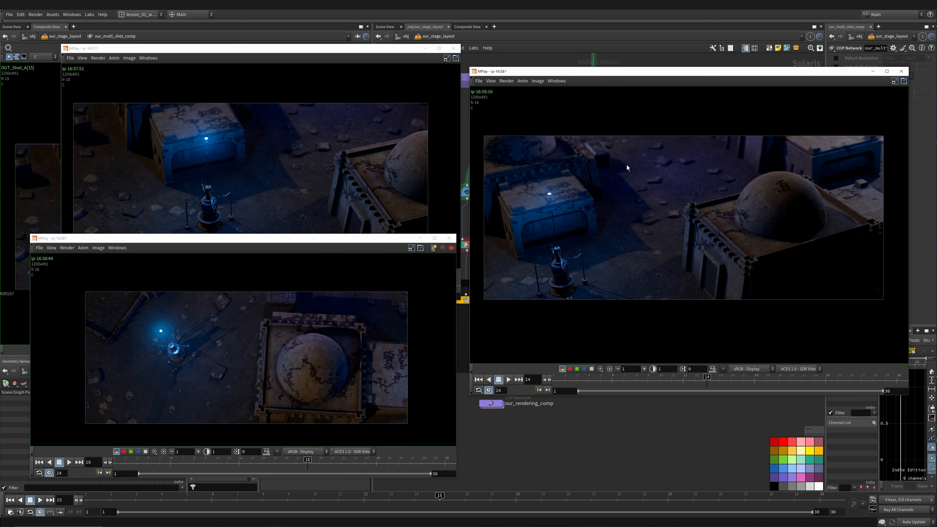